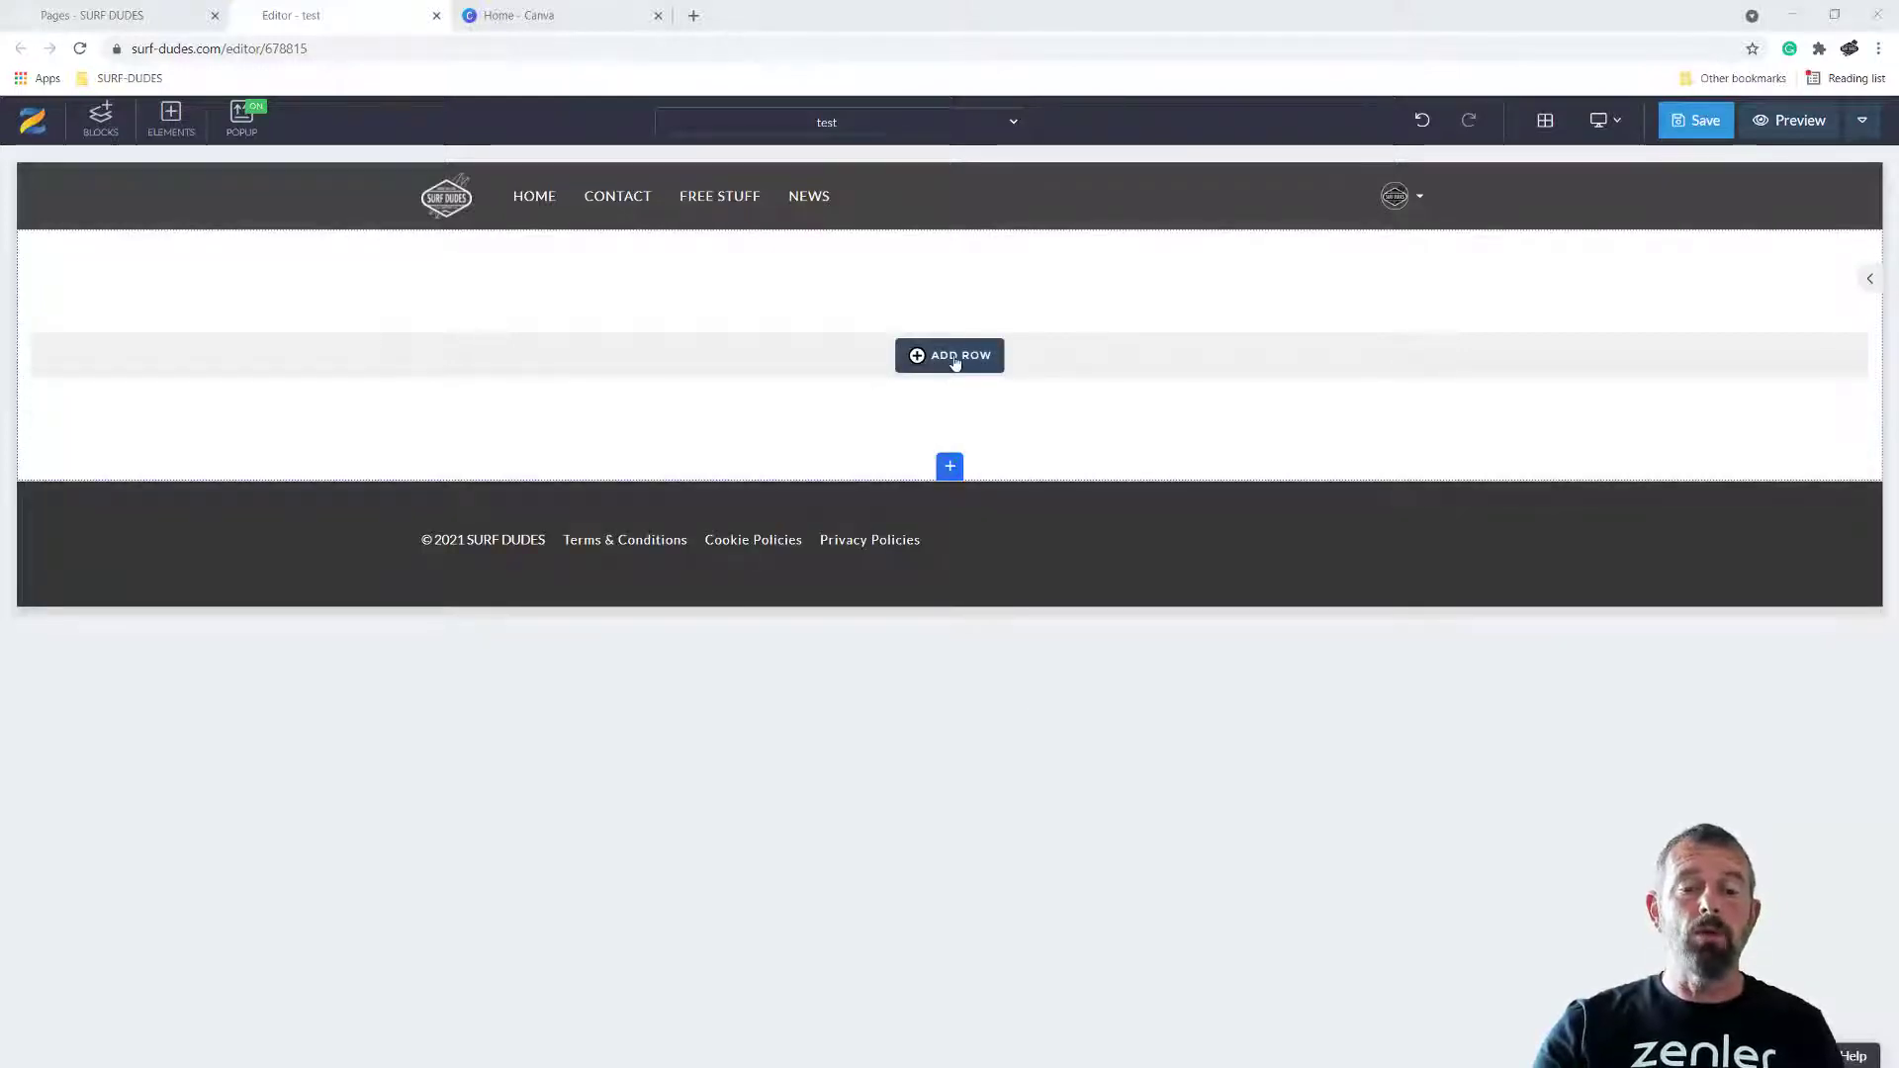
Add a row of three equal 33% columns and insert the library image of the man carrying a surfboard in the first column
left_click(955, 358)
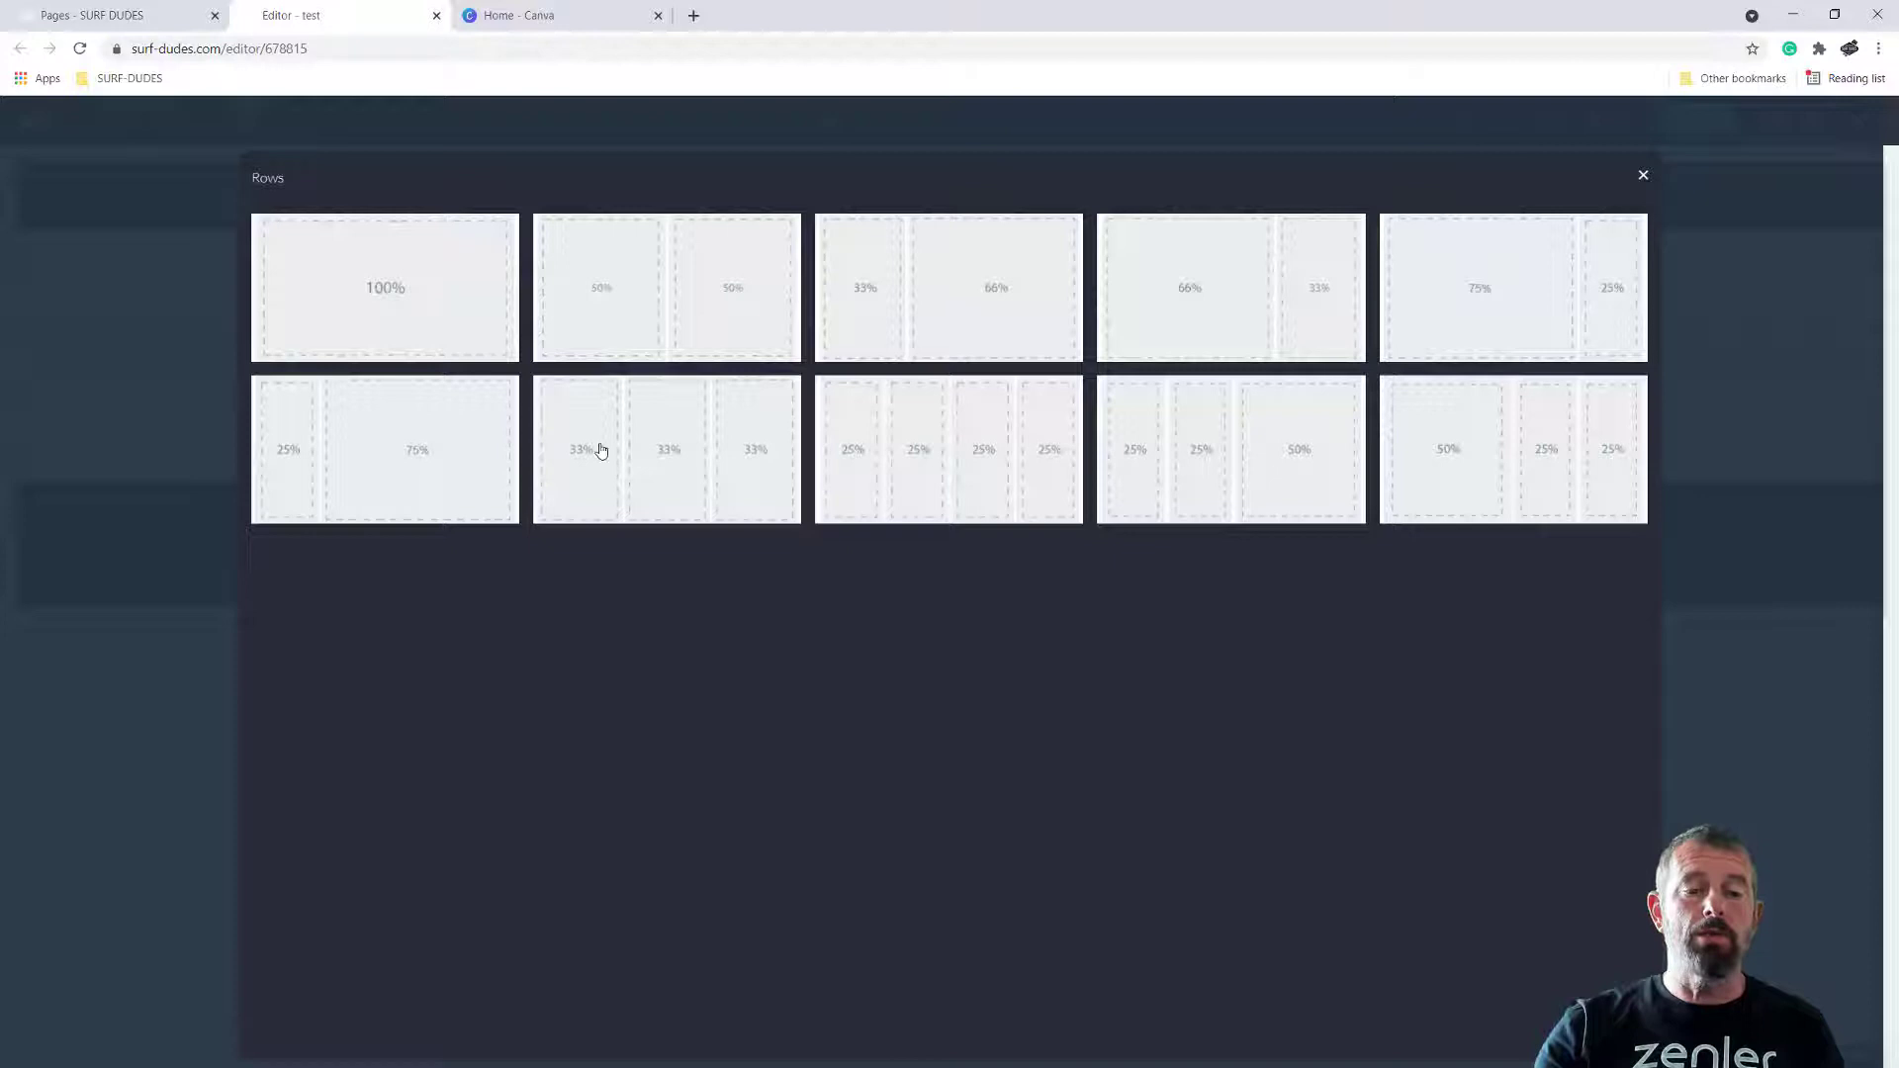
left_click(704, 452)
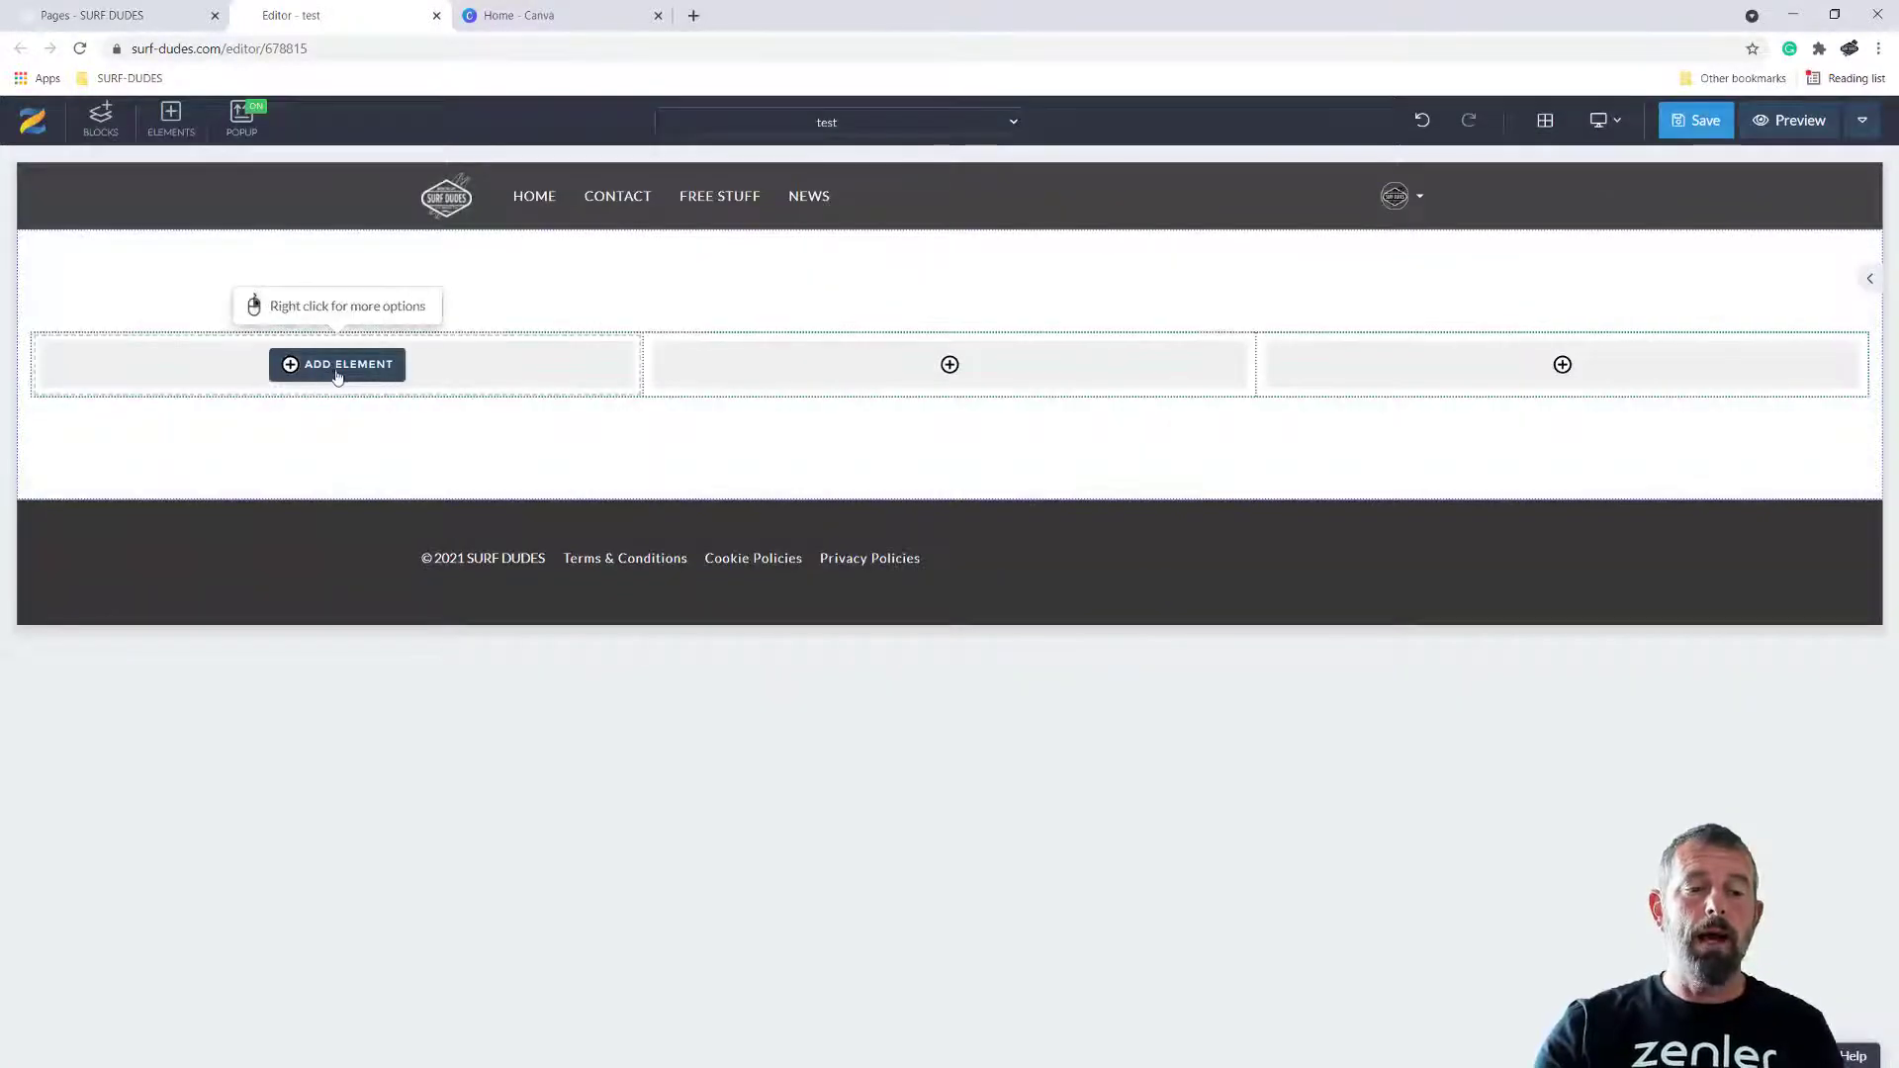
left_click(346, 368)
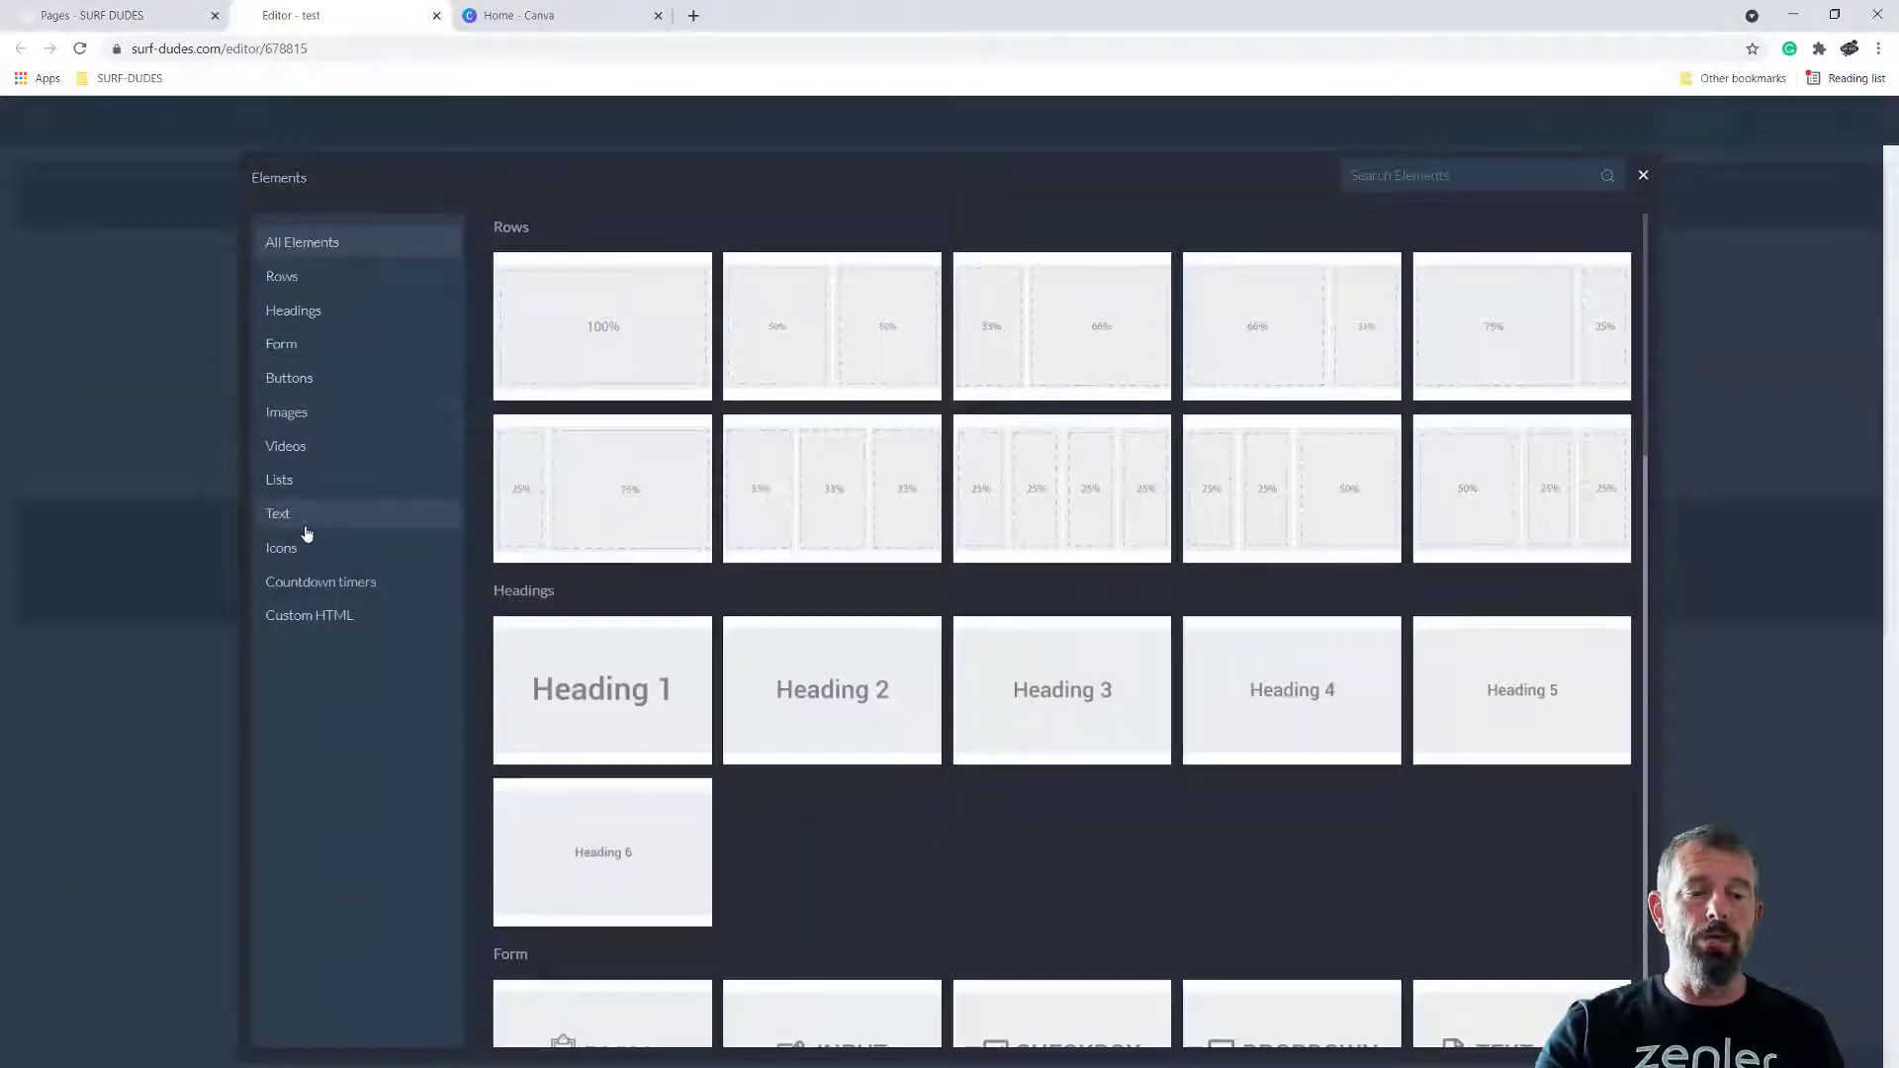
left_click(343, 412)
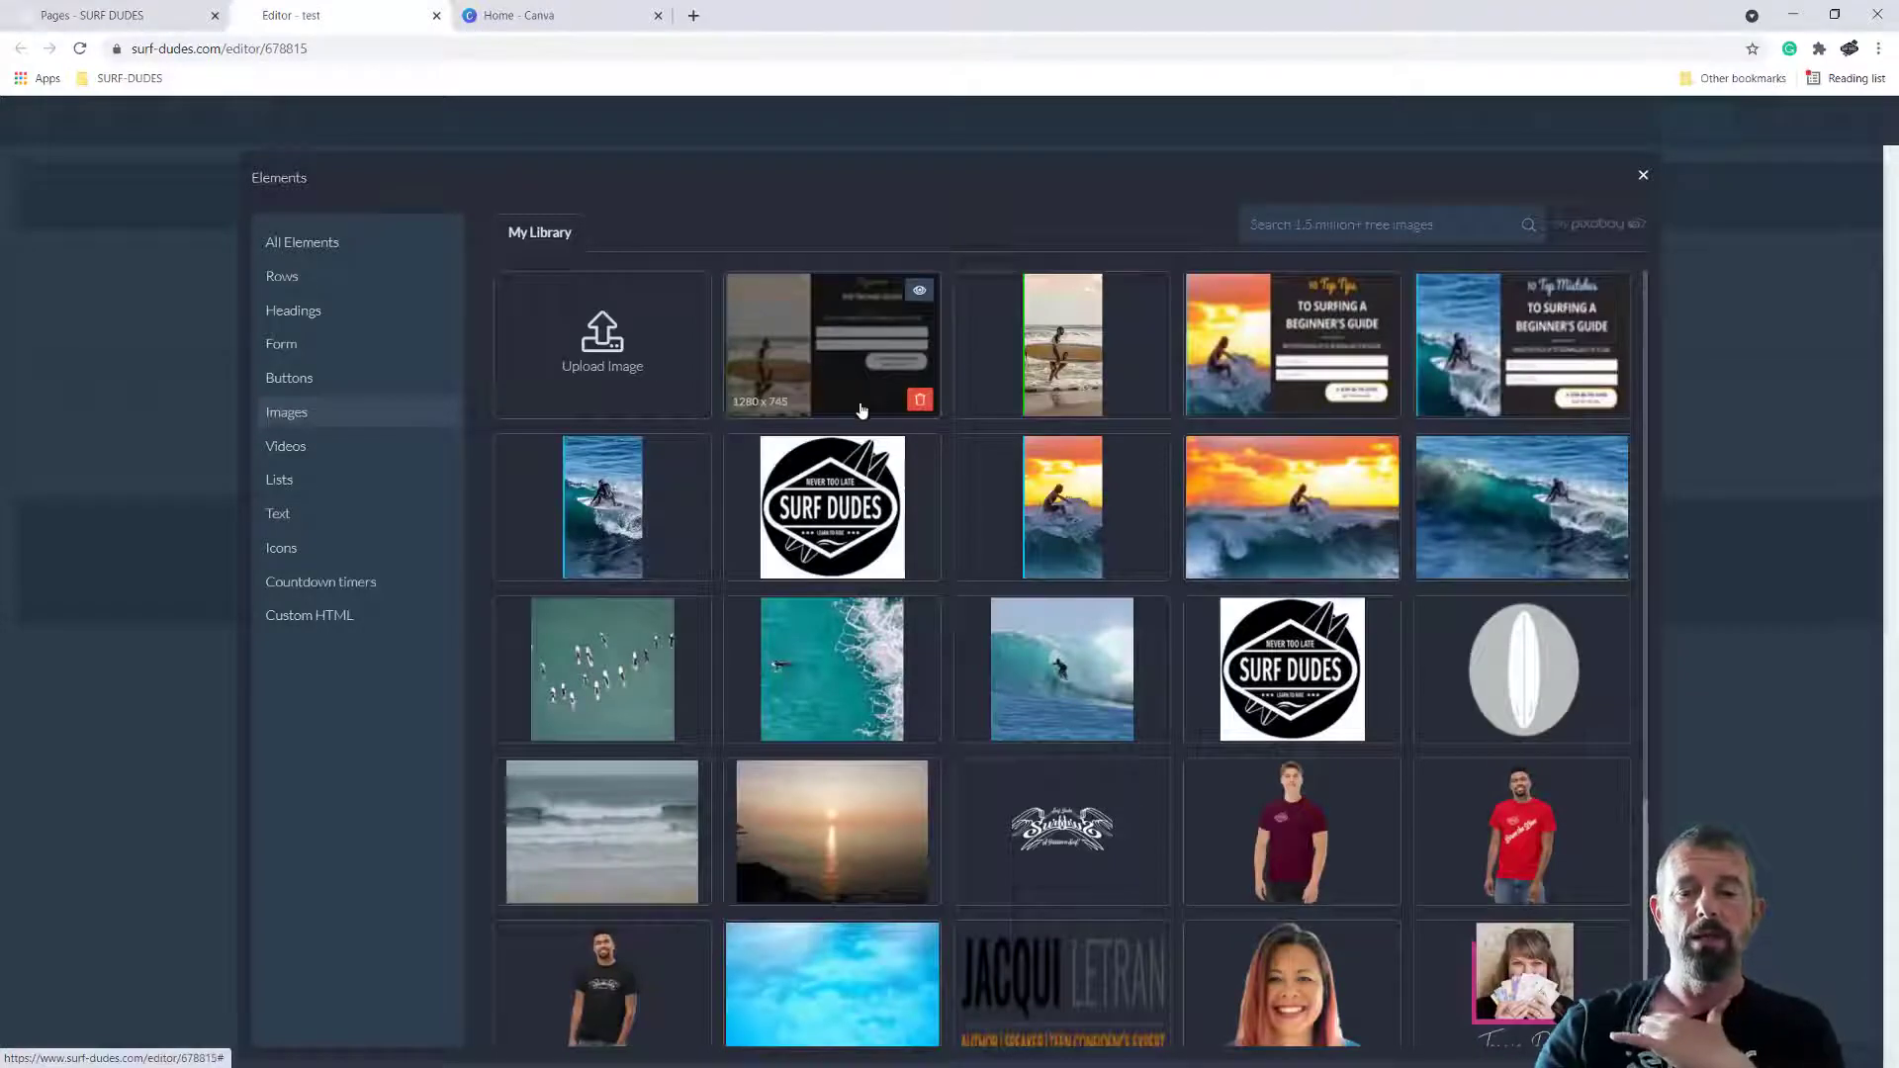
left_click(1049, 348)
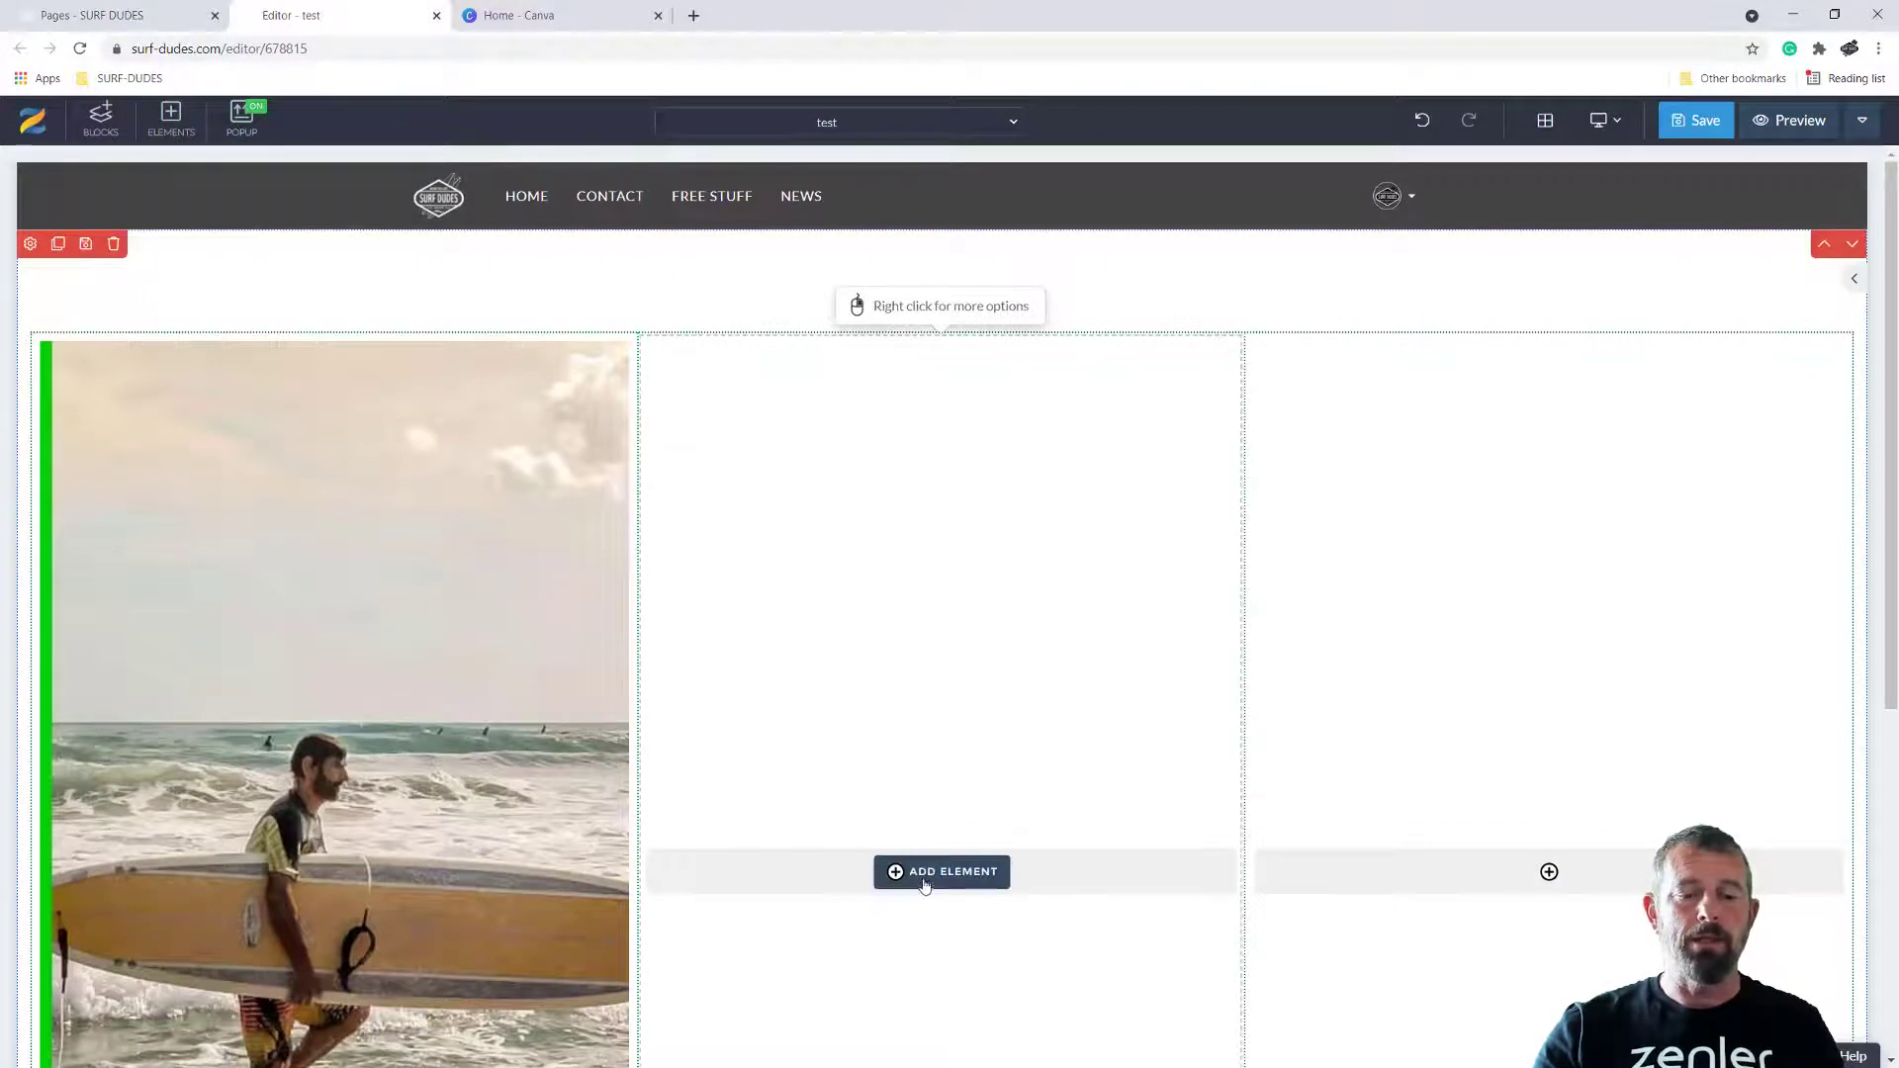
Insert the aerial turquoise surf photo in the middle column and the grey breaking-wave photo in the third column
left_click(939, 875)
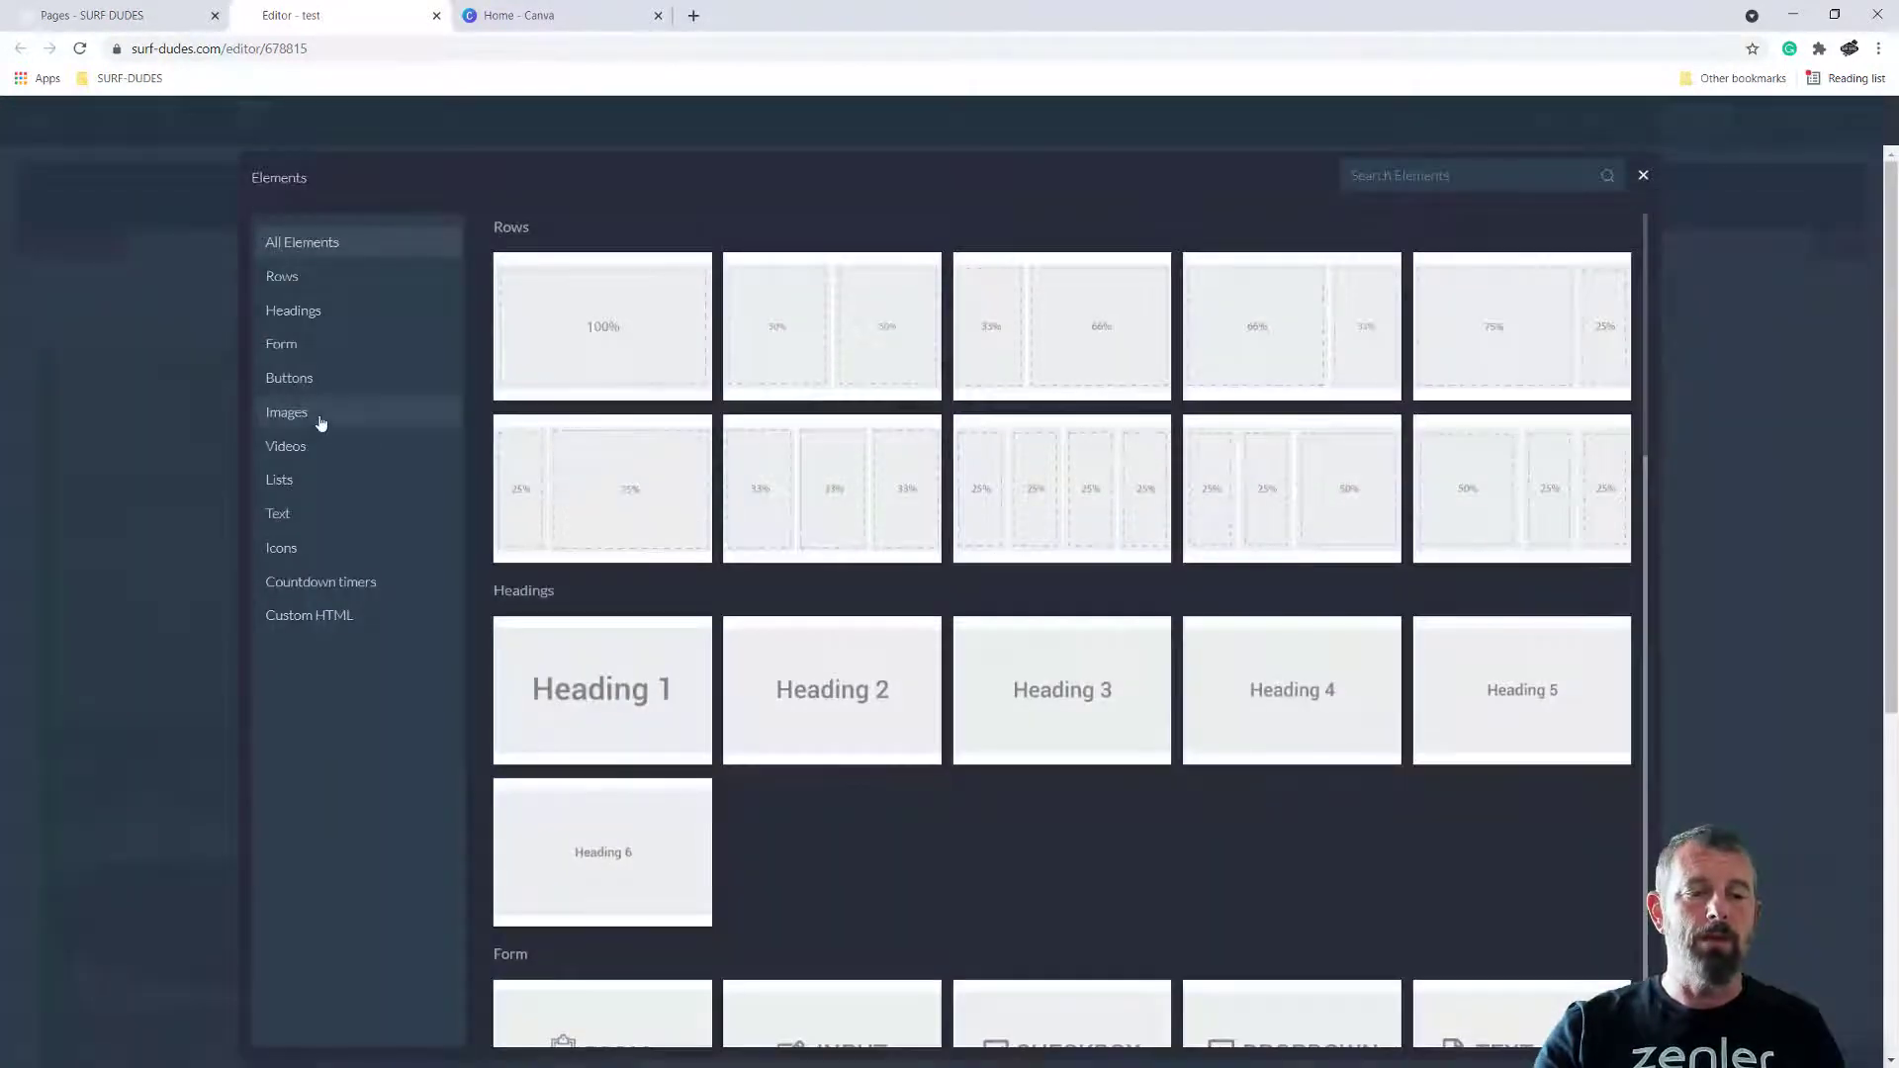
left_click(318, 419)
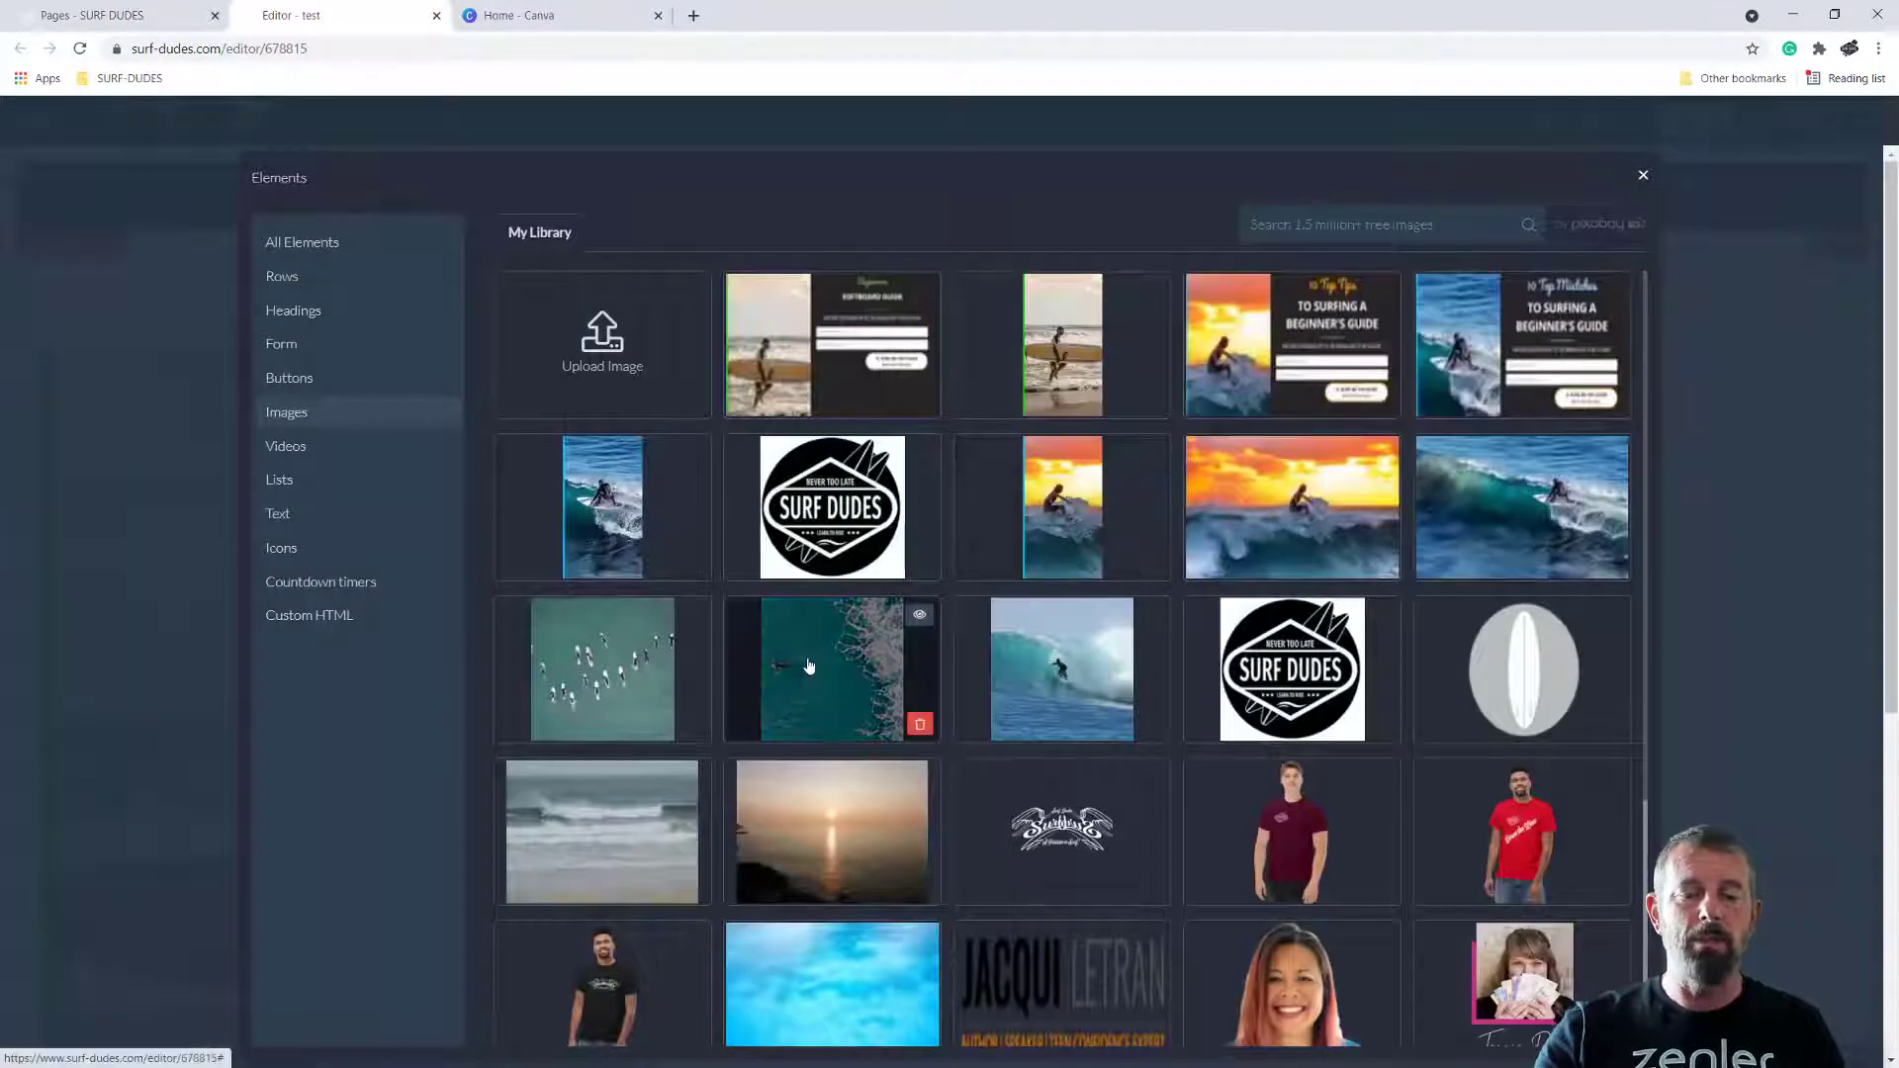
left_click(838, 660)
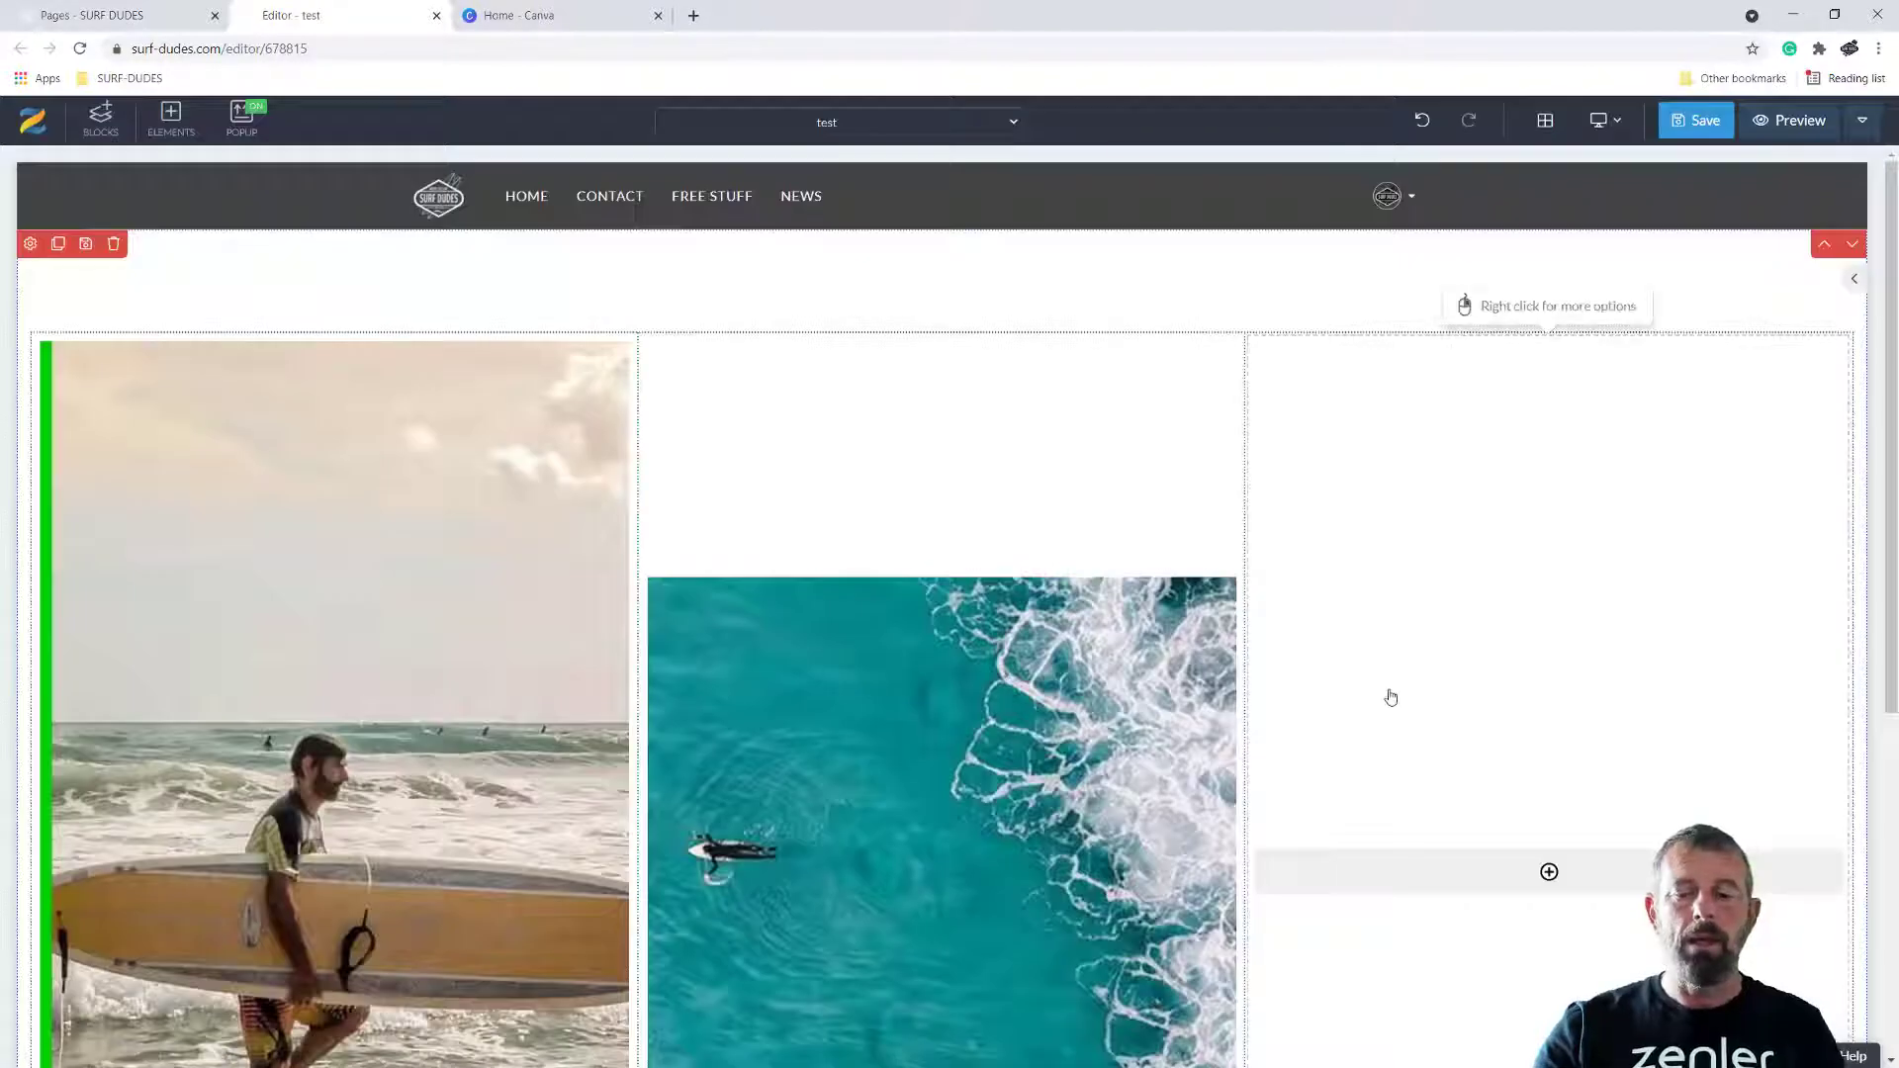
scroll(1385, 696, "down", 3)
left_click(1547, 596)
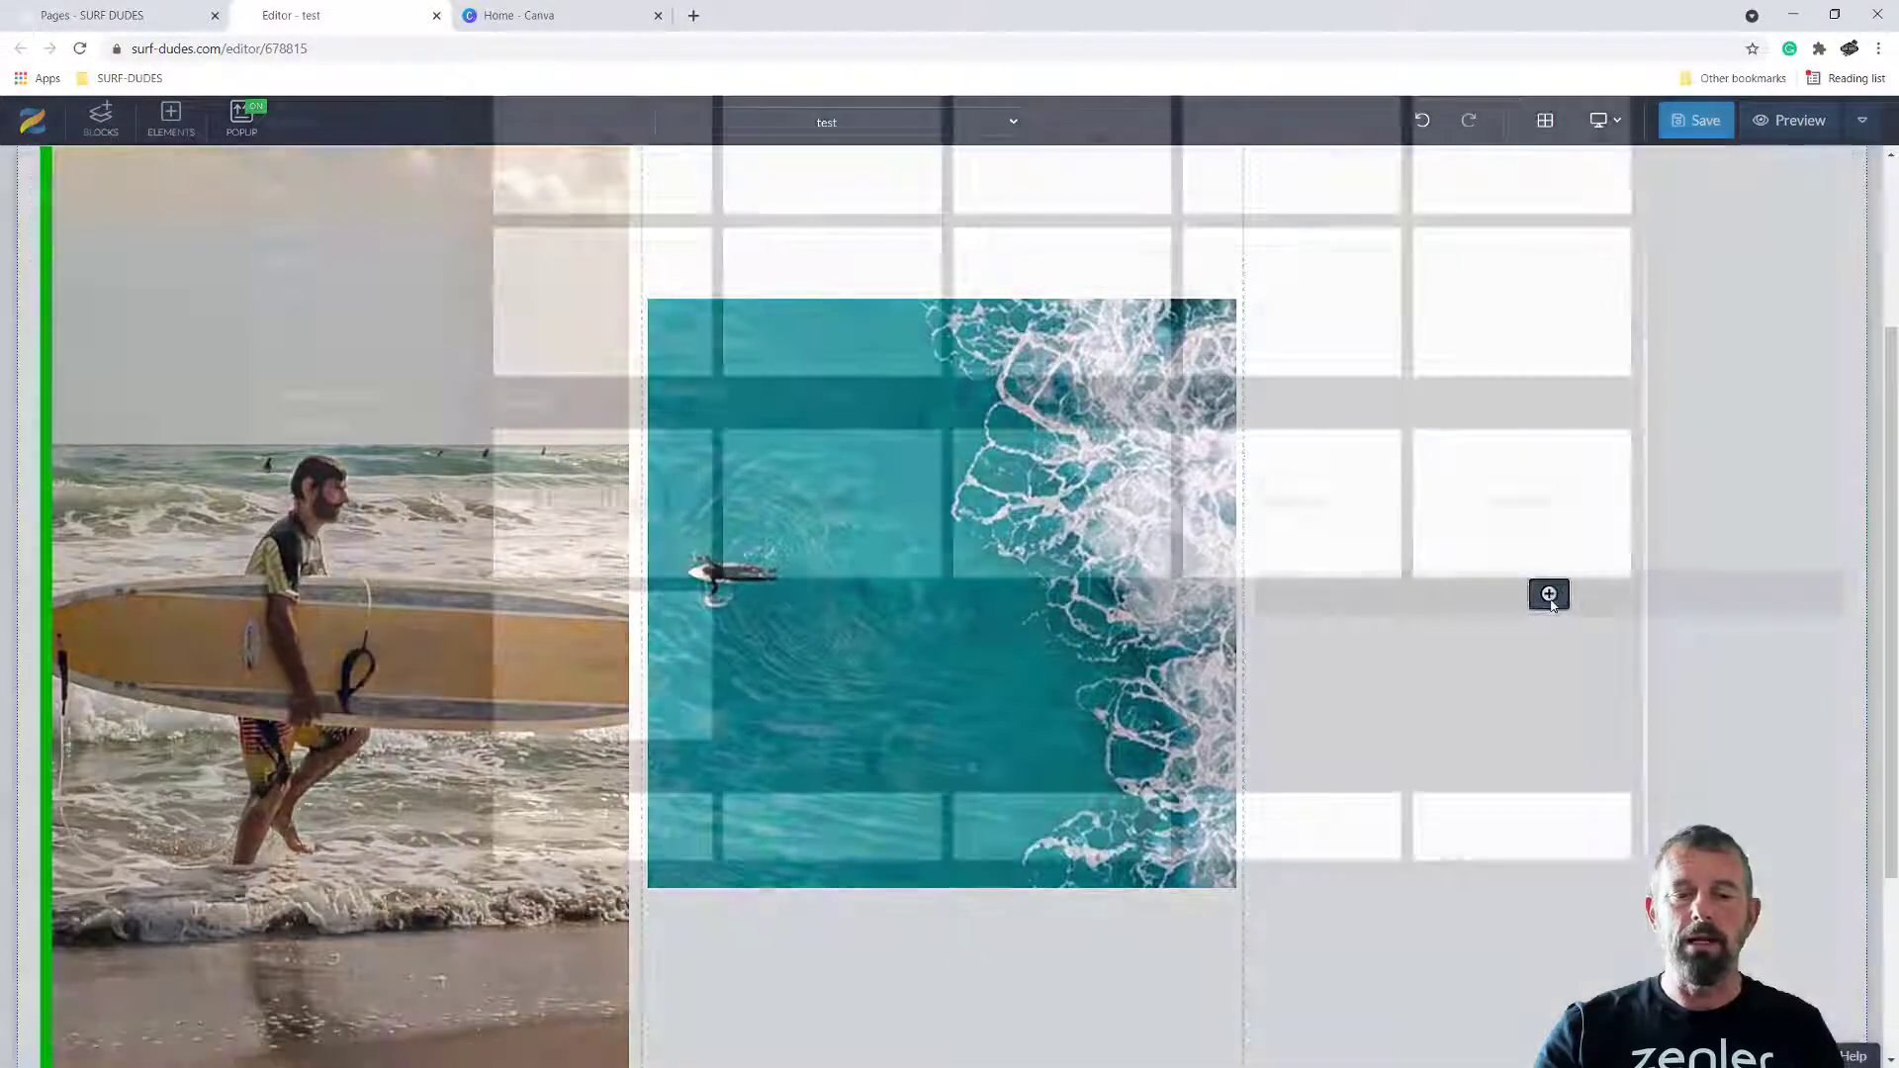
left_click(299, 412)
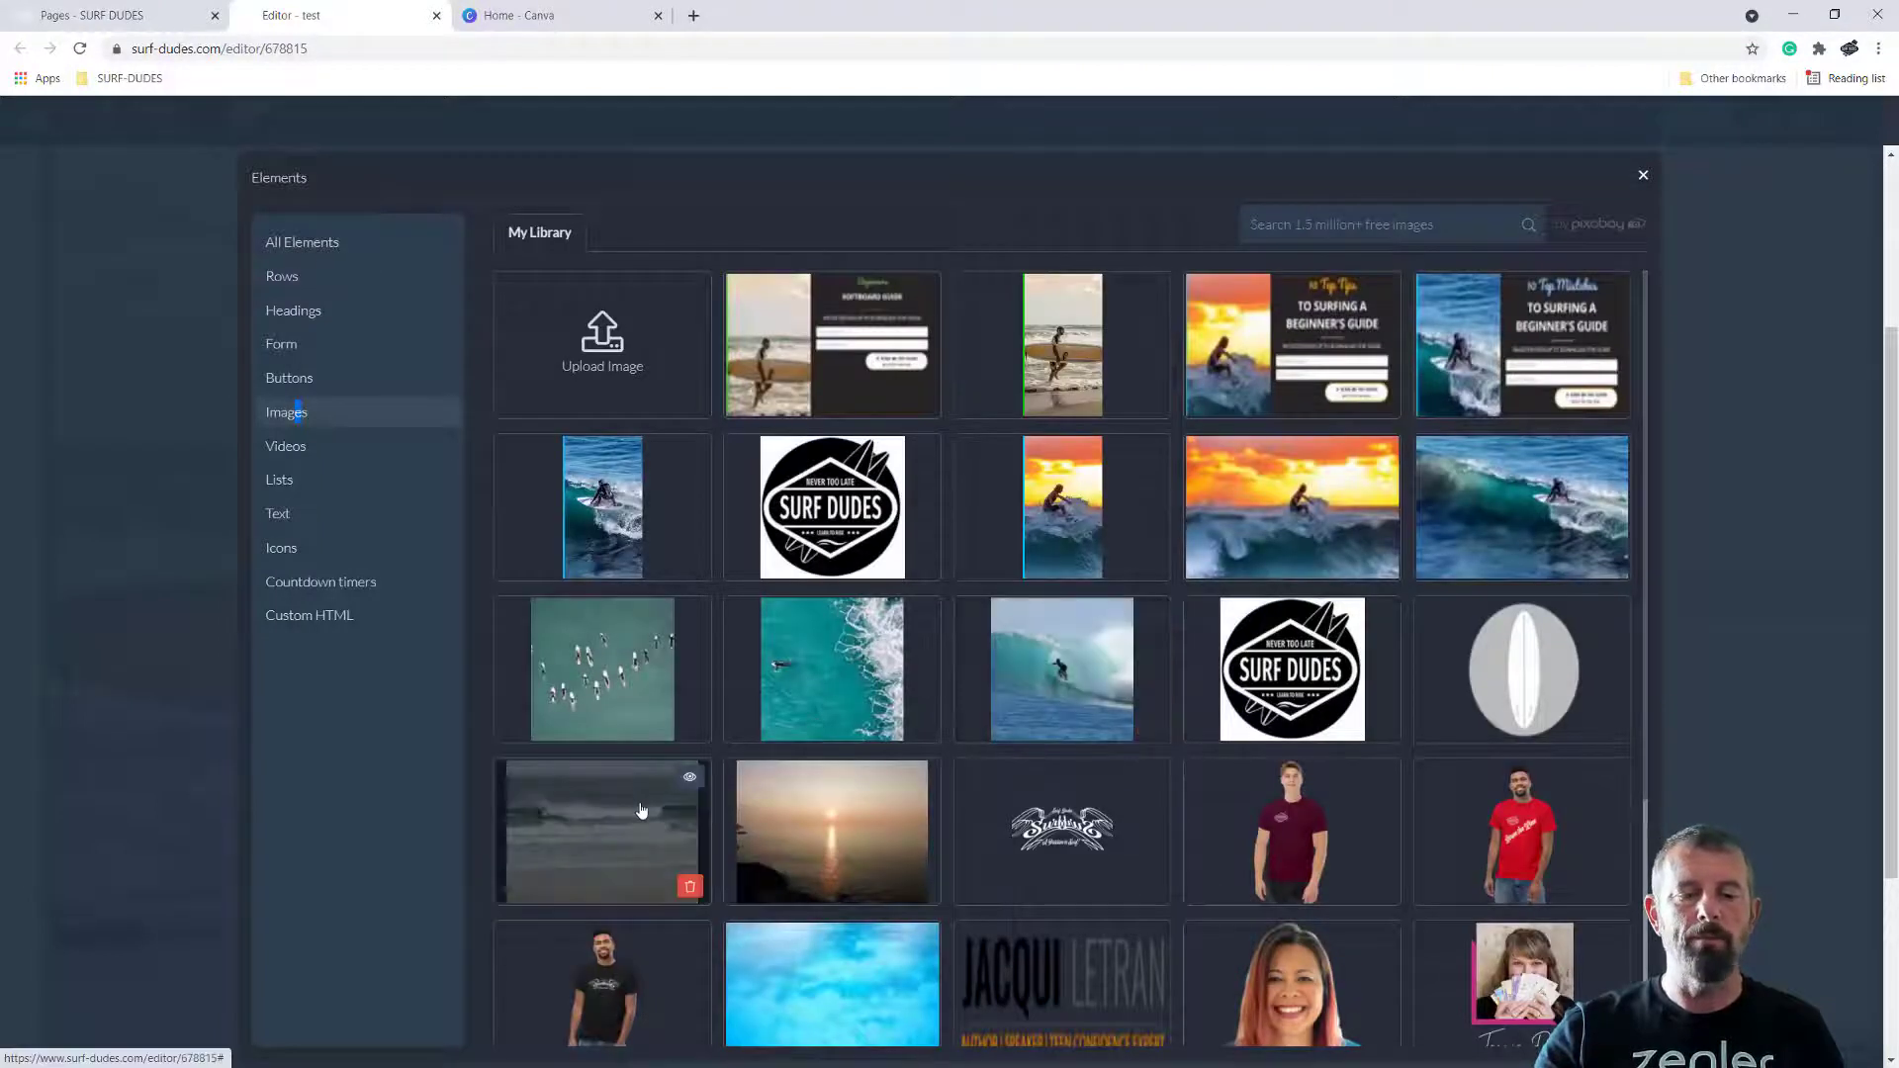
left_click(637, 806)
scroll(1461, 924, "down", 3)
scroll(1462, 920, "up", 3)
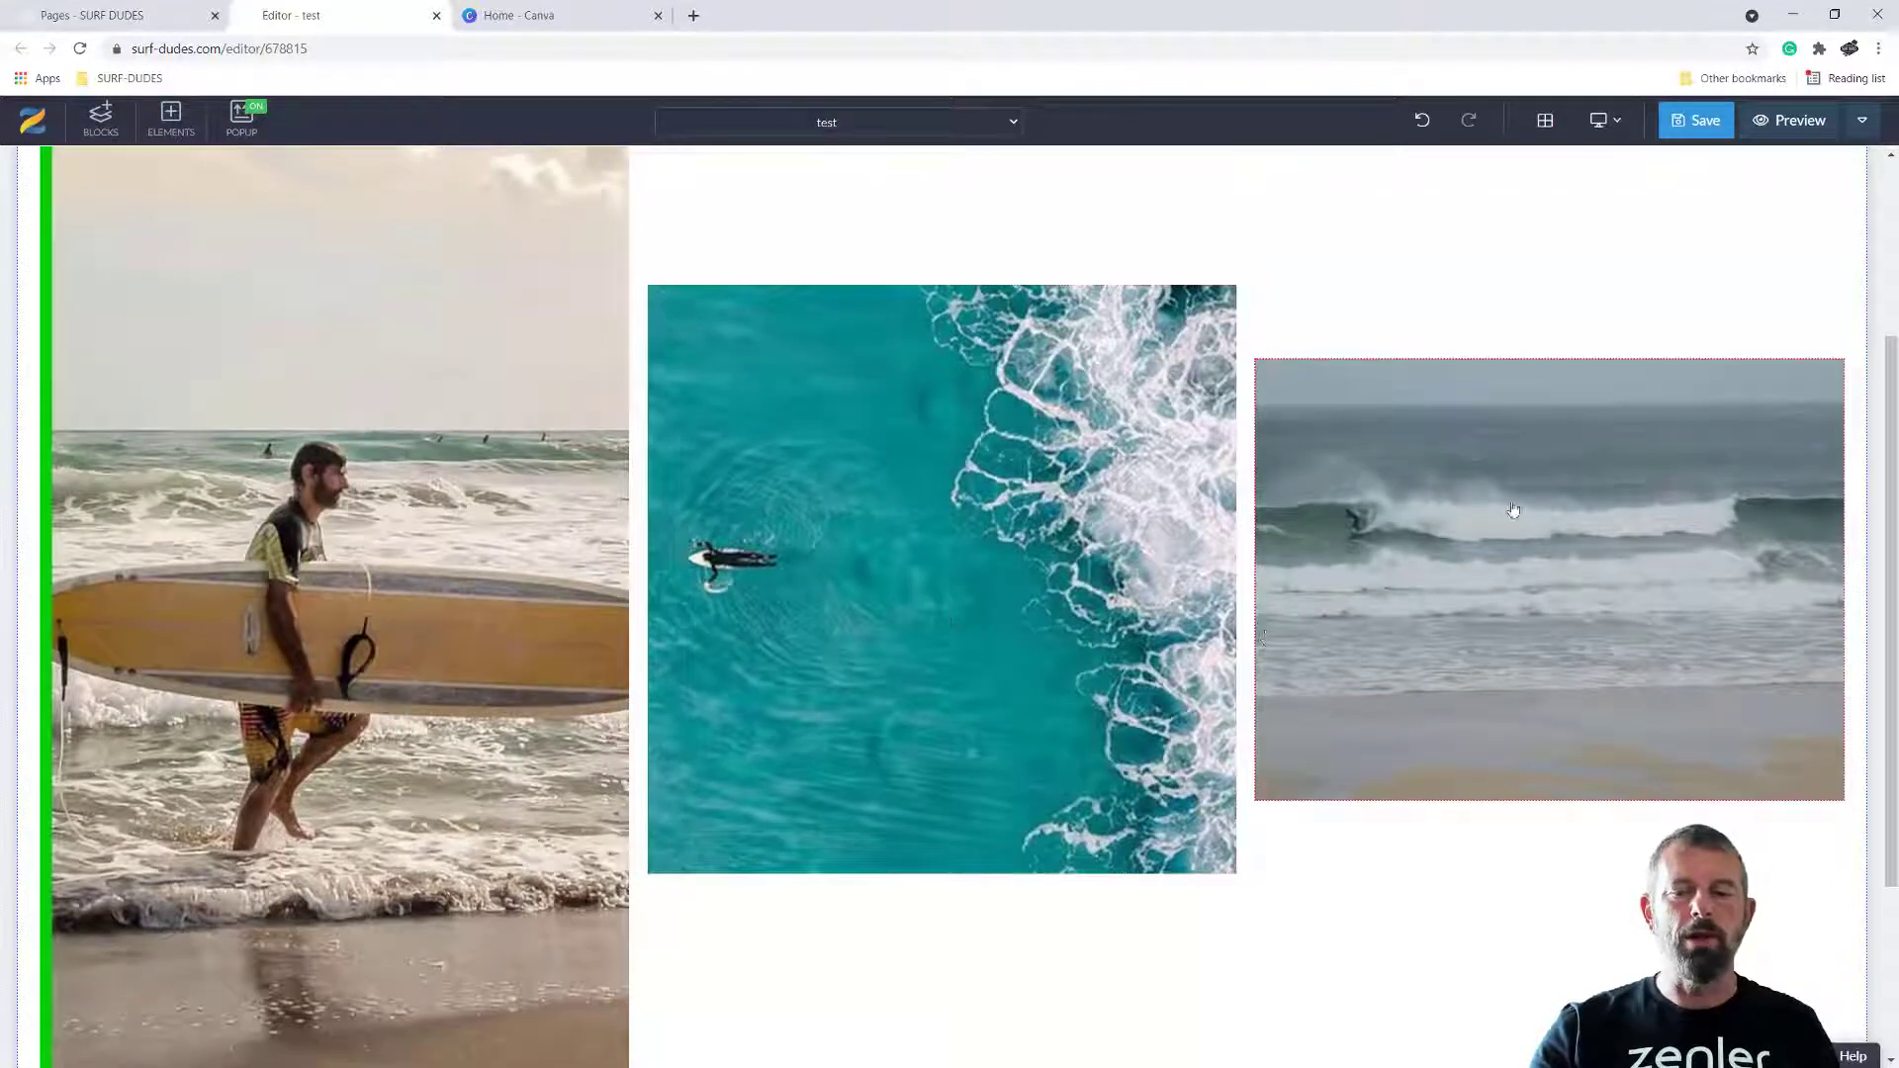
scroll(1182, 774, "up", 3)
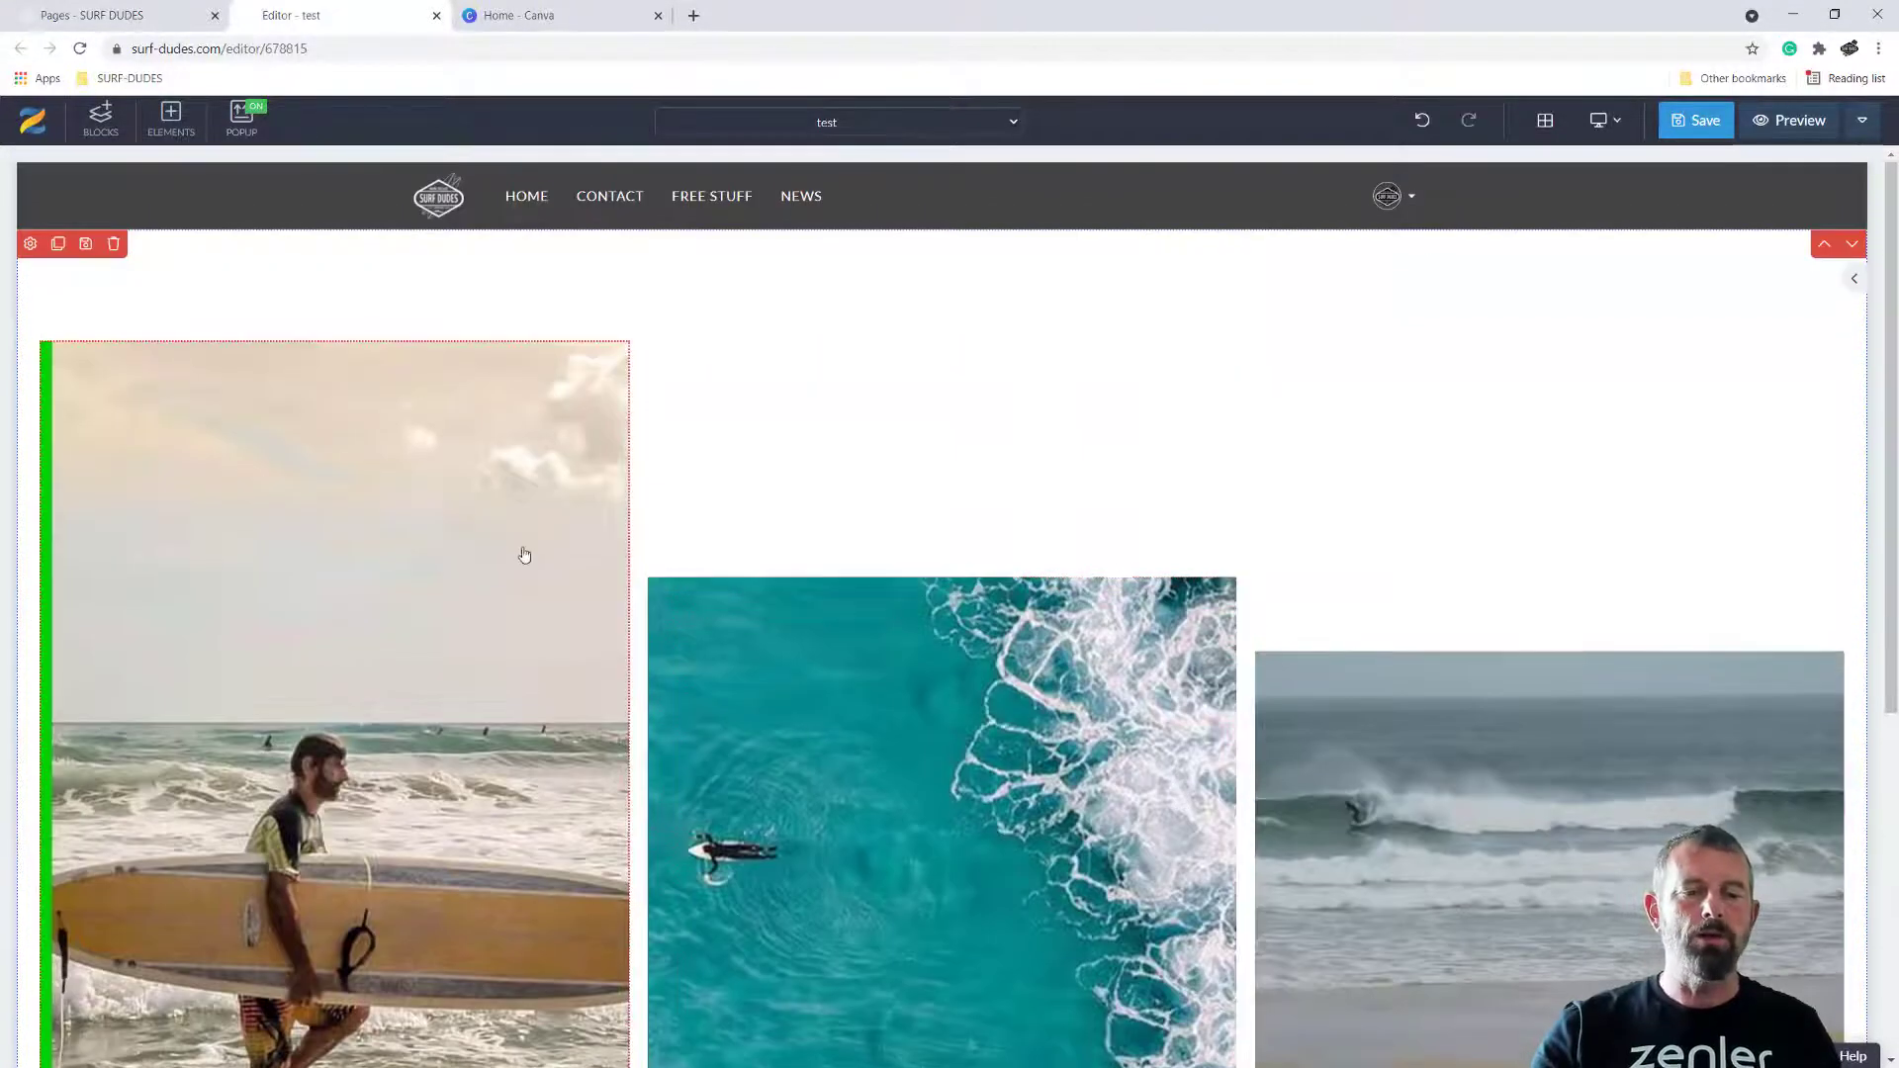
scroll(916, 826, "down", 3)
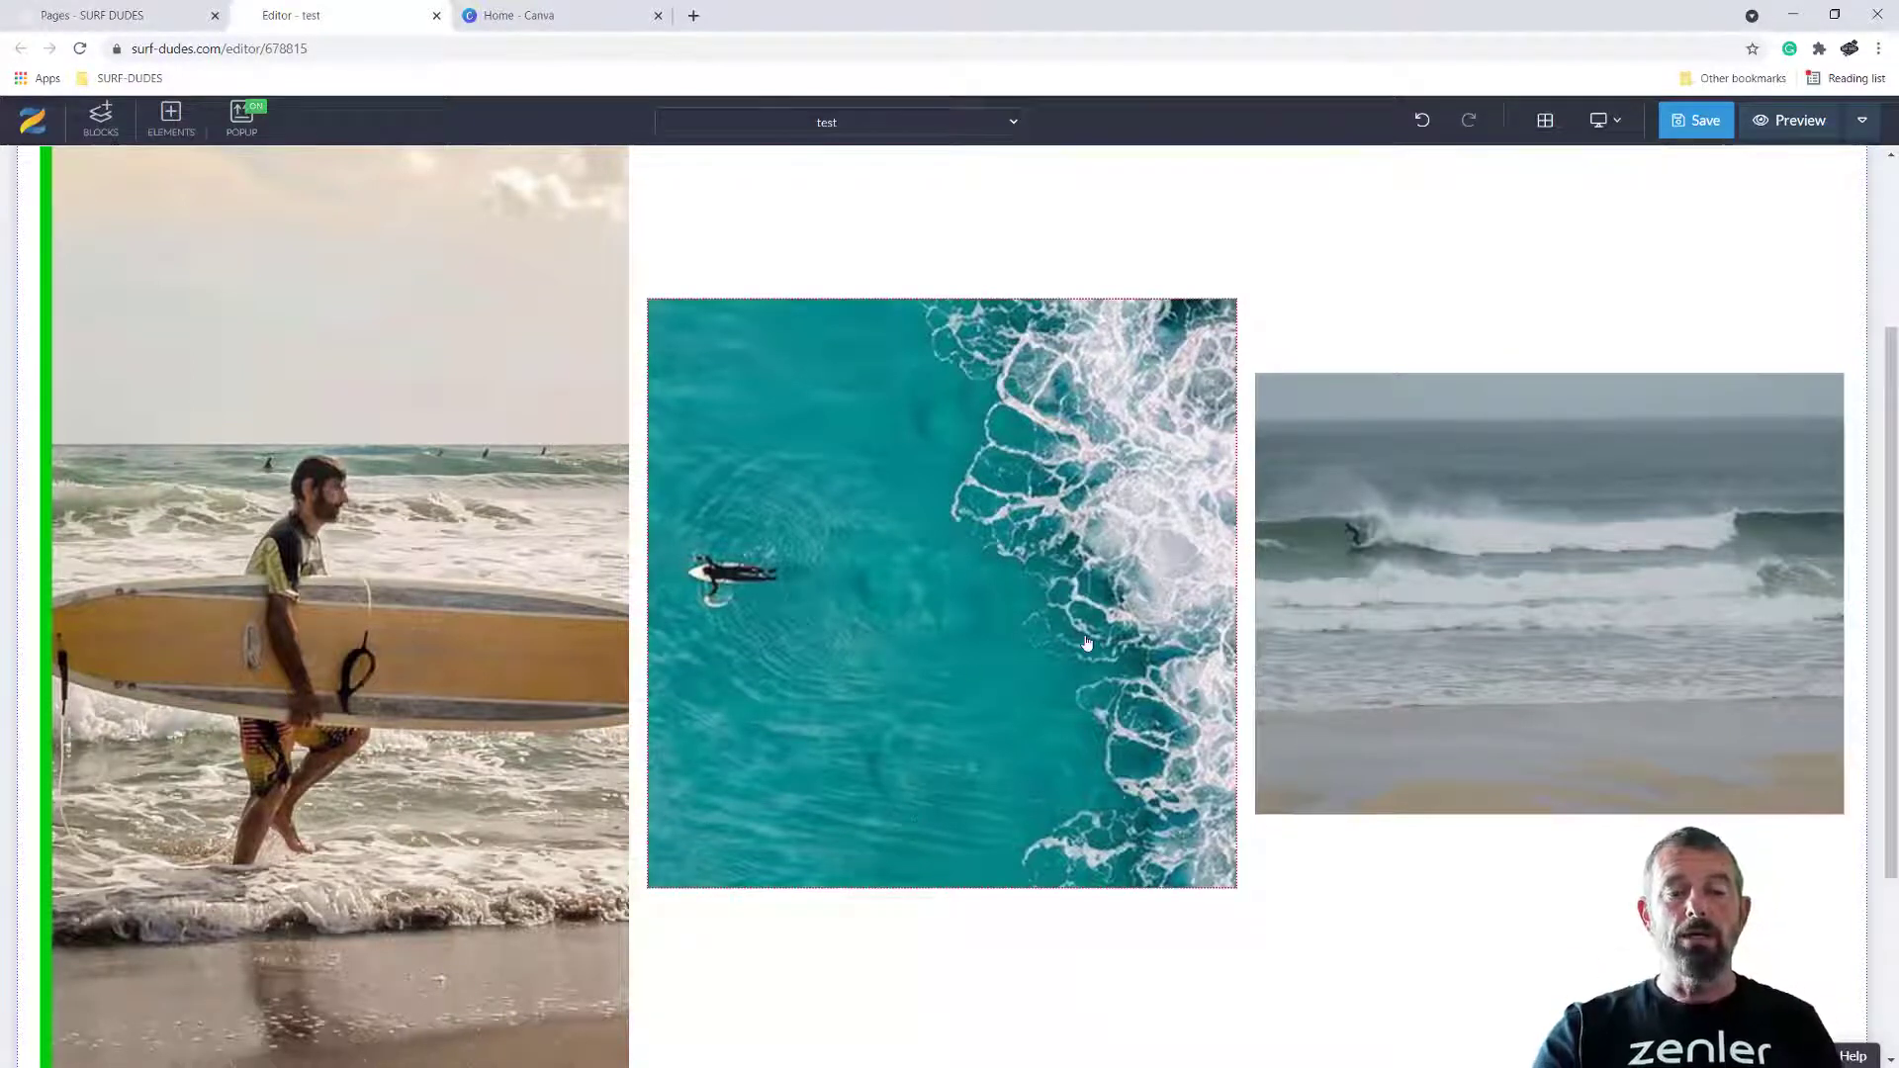
scroll(1087, 643, "up", 3)
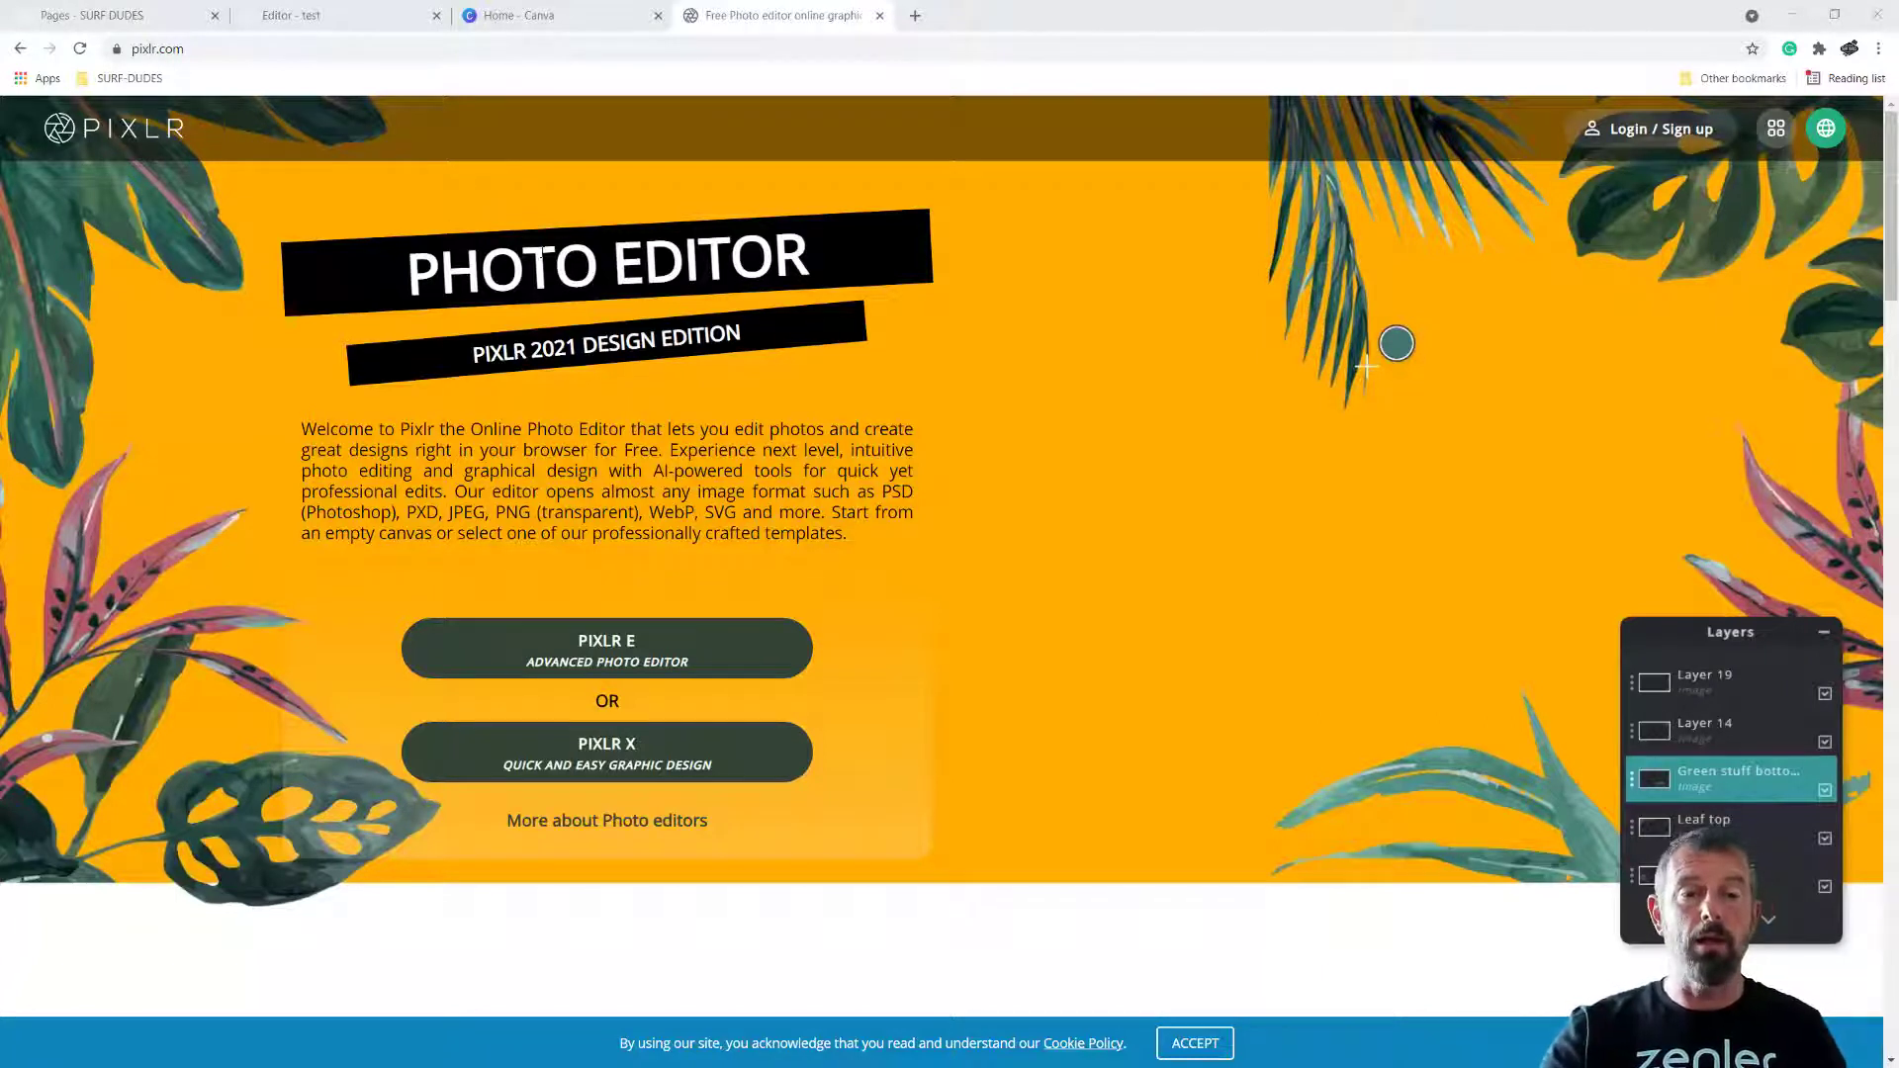
Switch to File Explorer and check the file size and pixel dimensions of DSCN0415.jpg in the SURFIMAGES folder
left_click(543, 16)
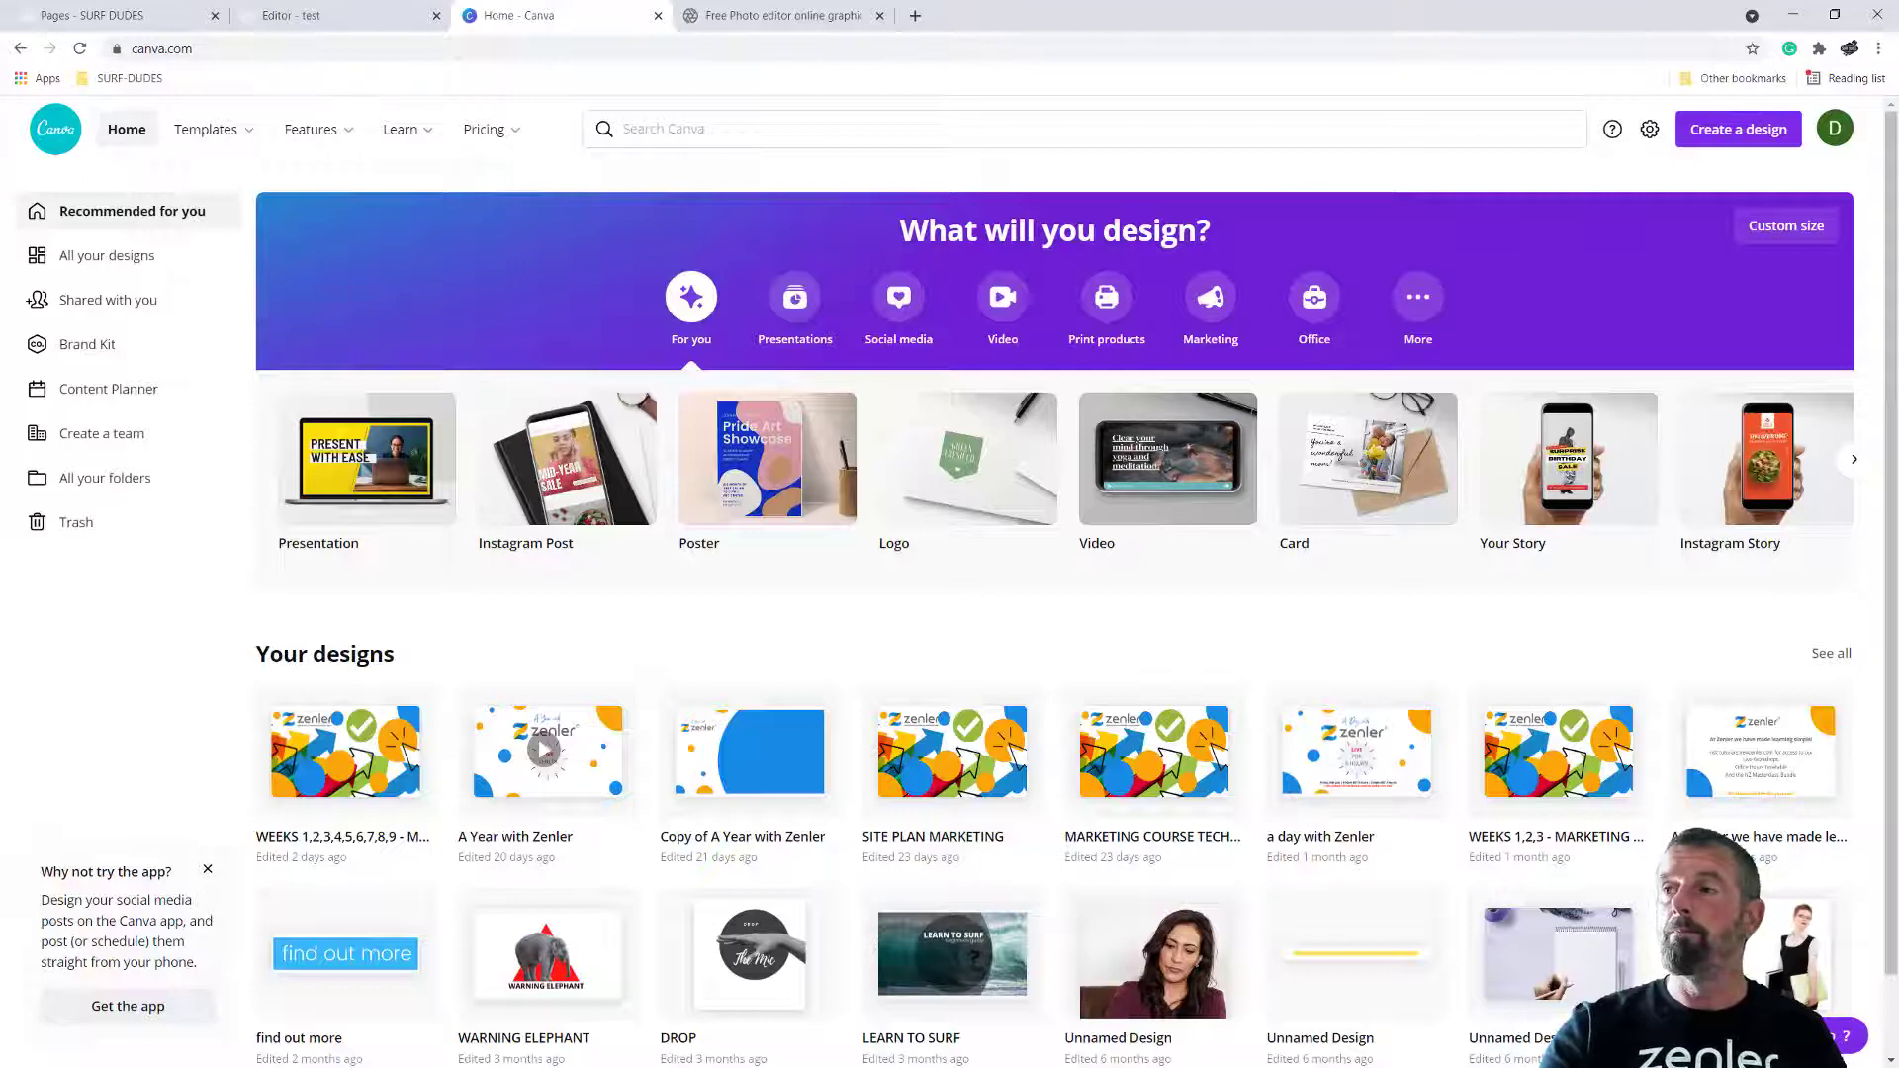
key("alt+Tab")
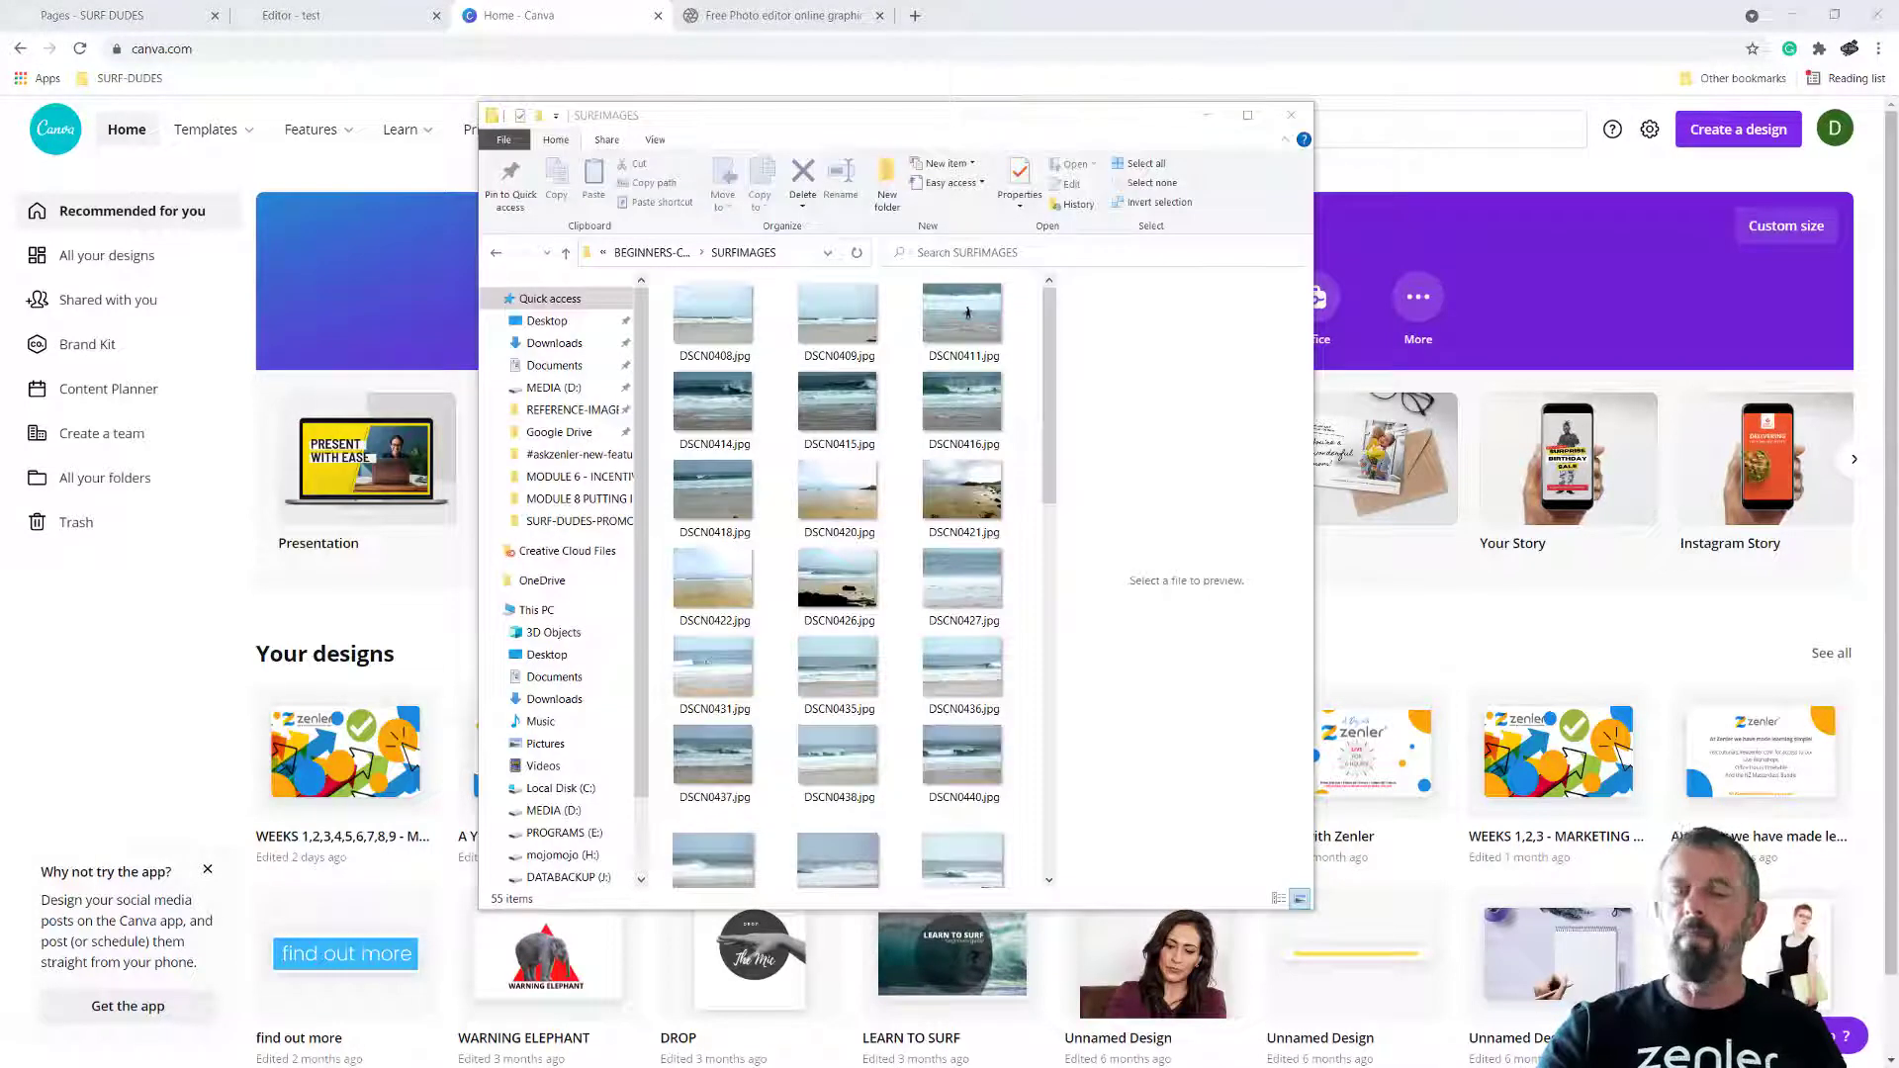
left_click(830, 414)
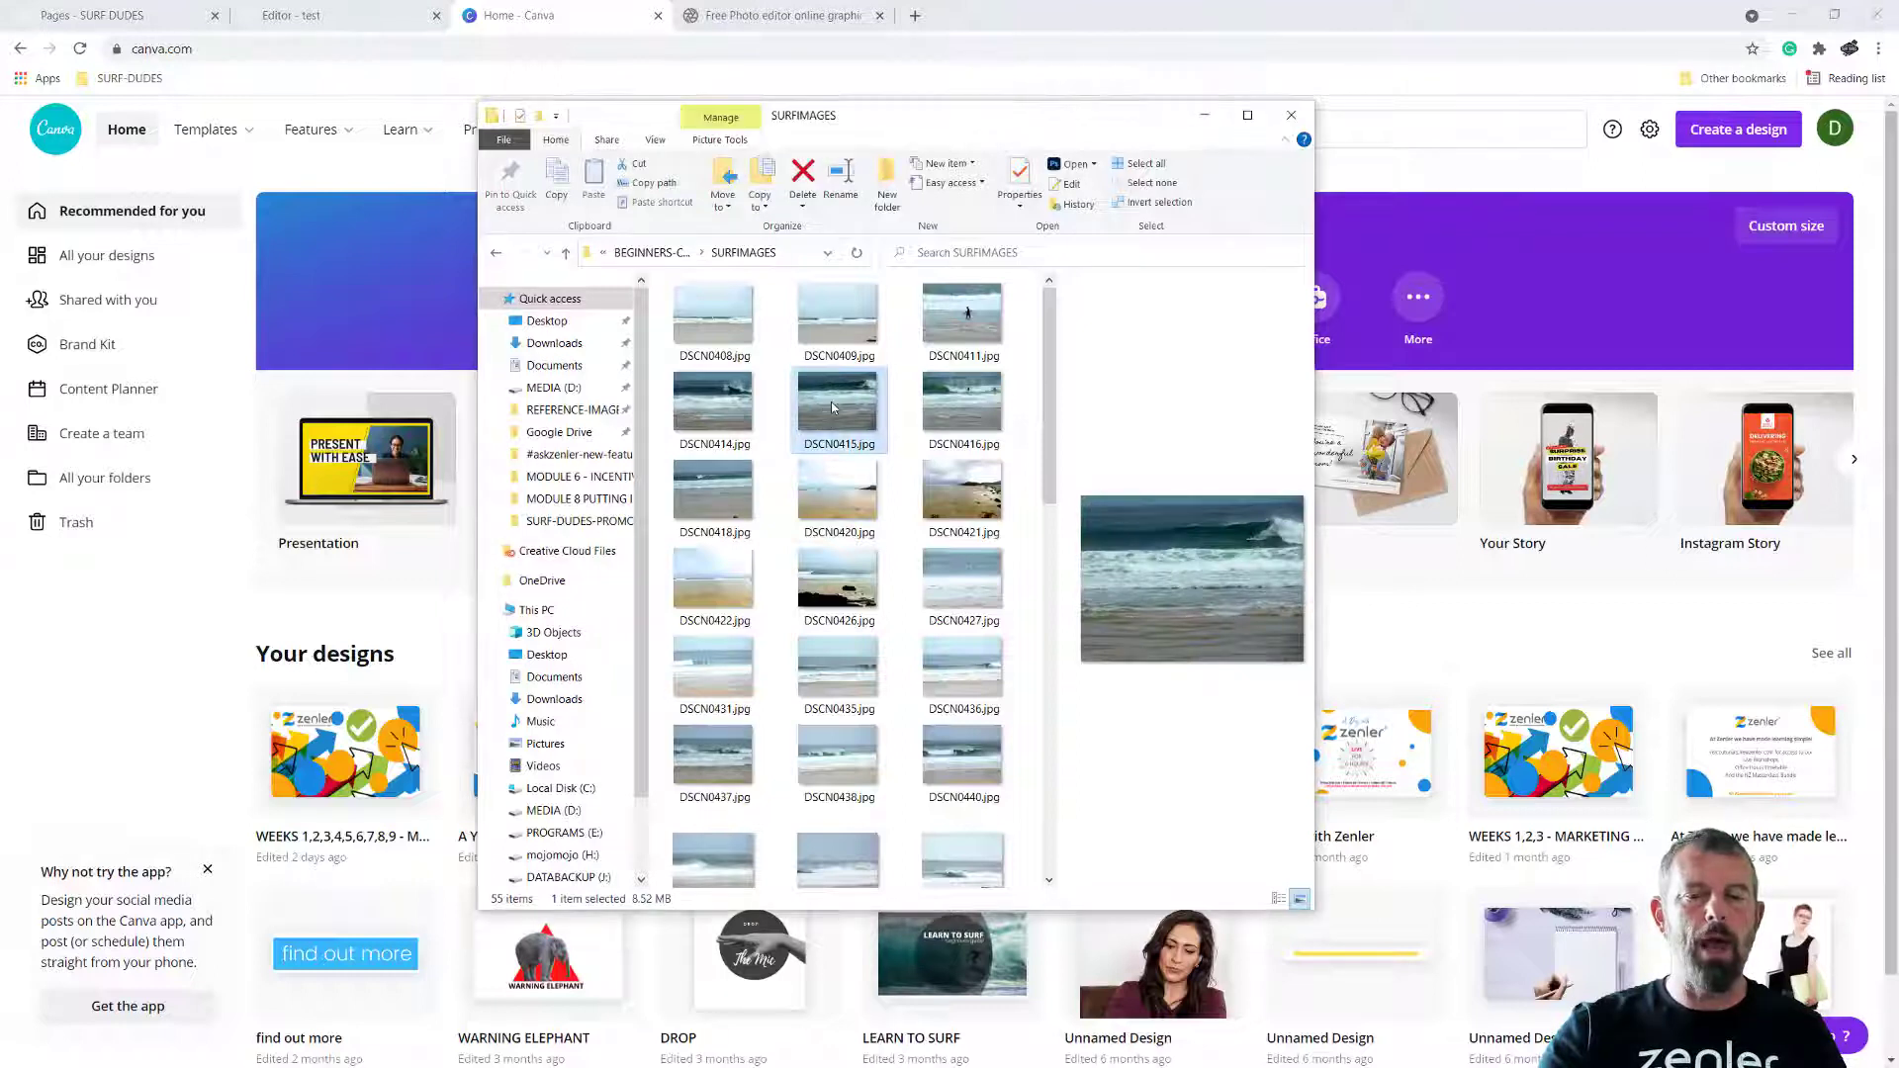
right_click(831, 401)
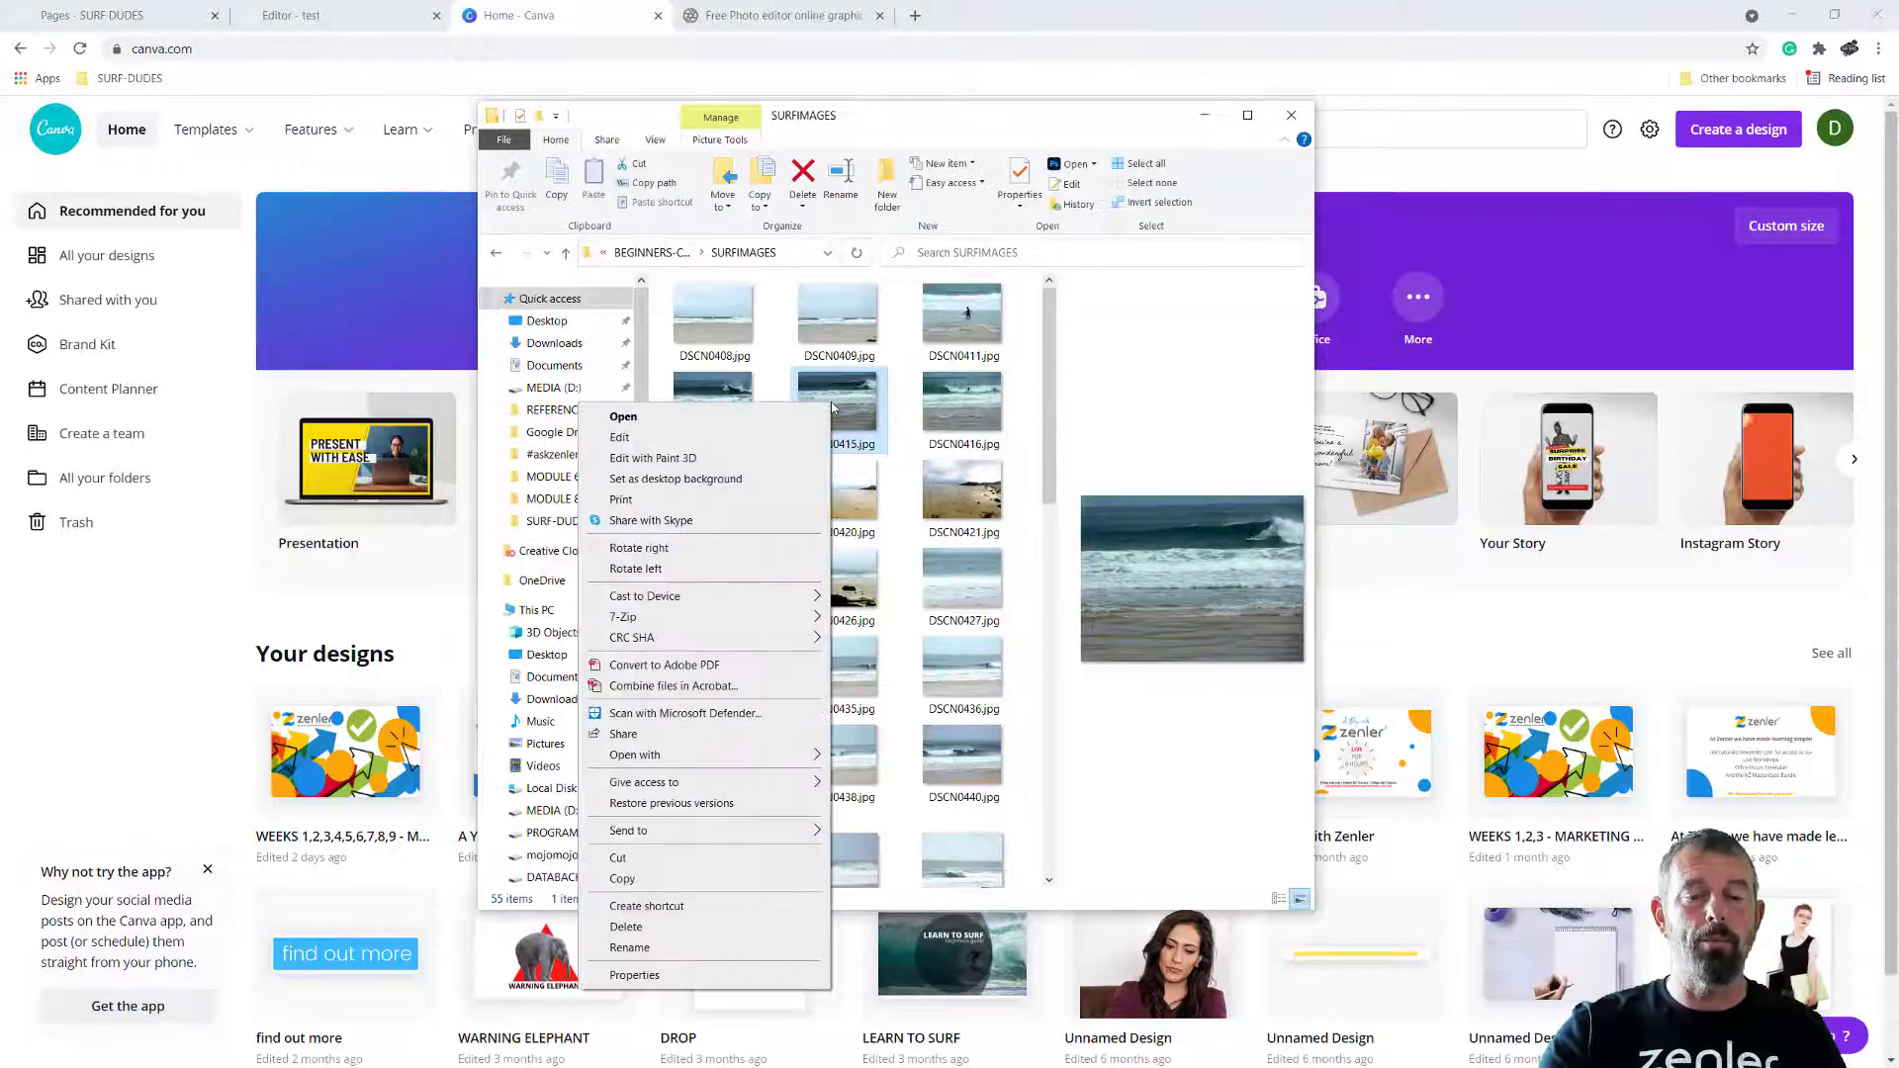
left_click(682, 975)
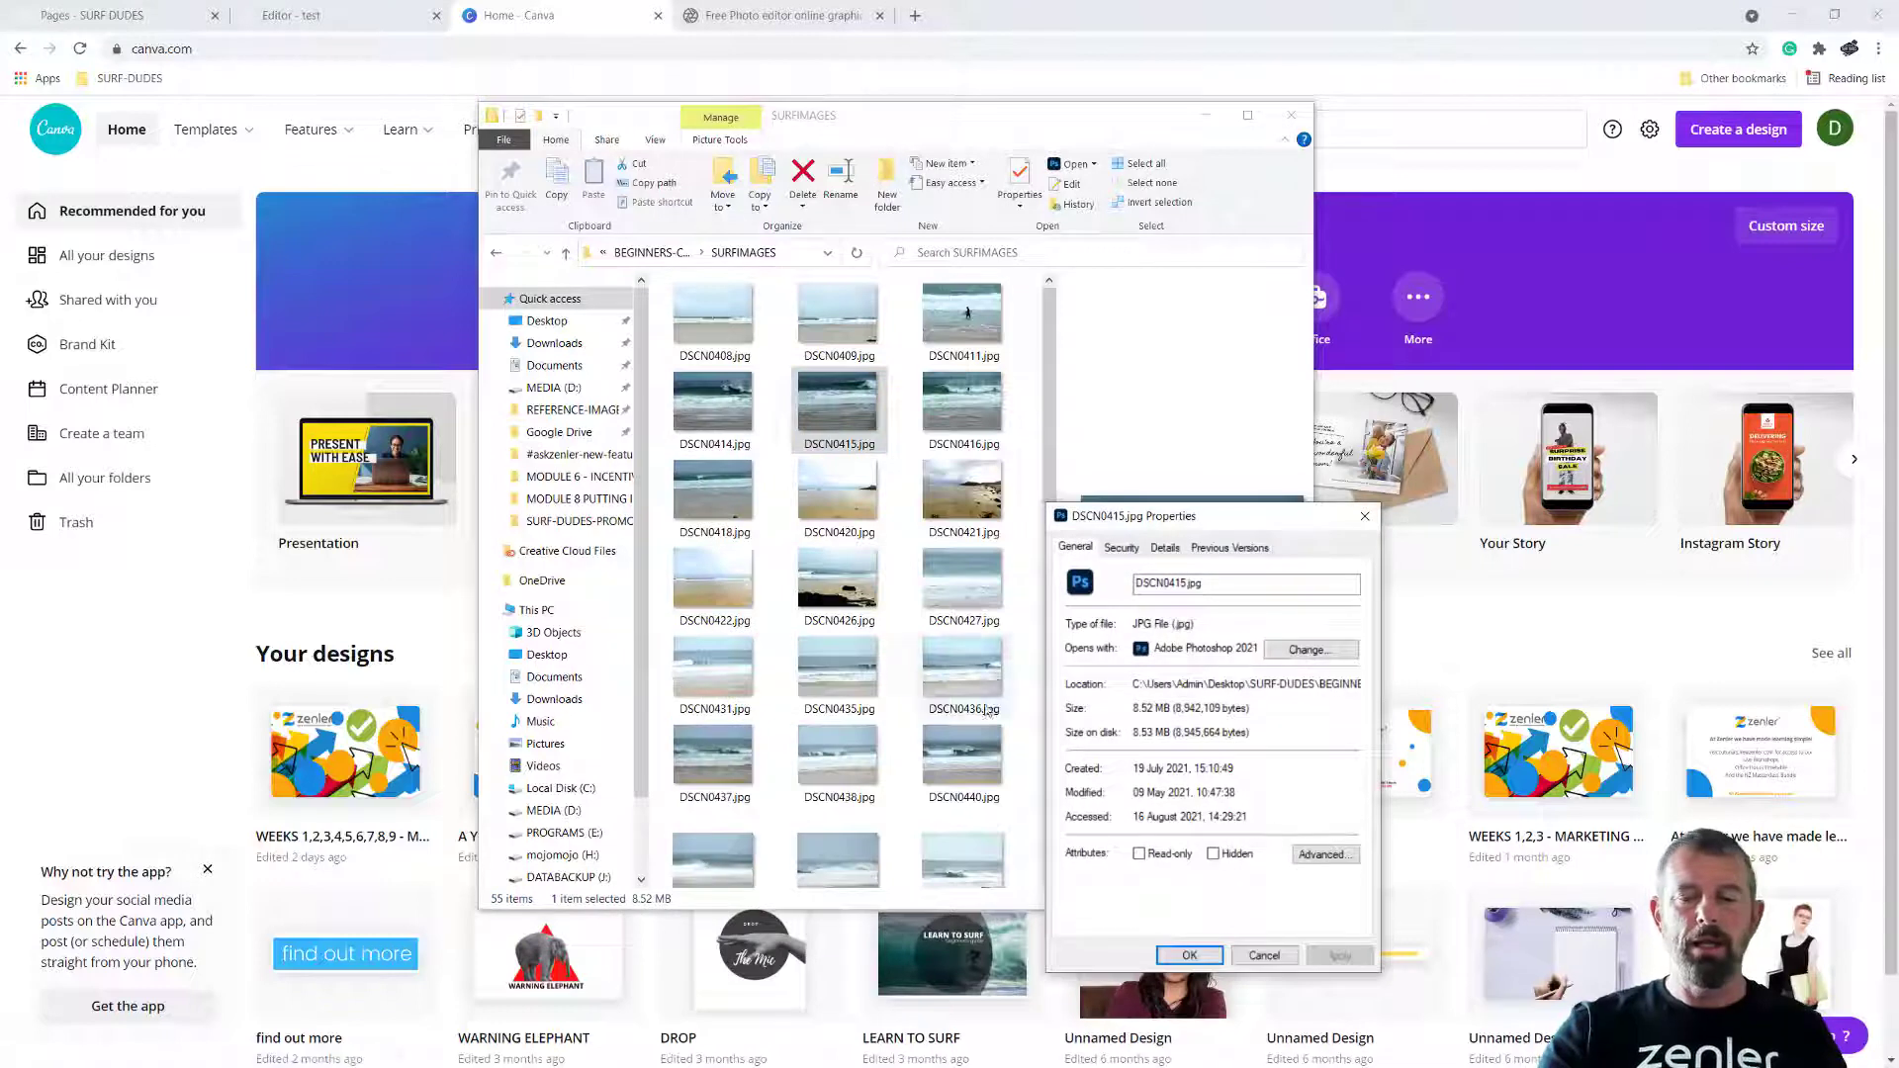
left_click(1165, 547)
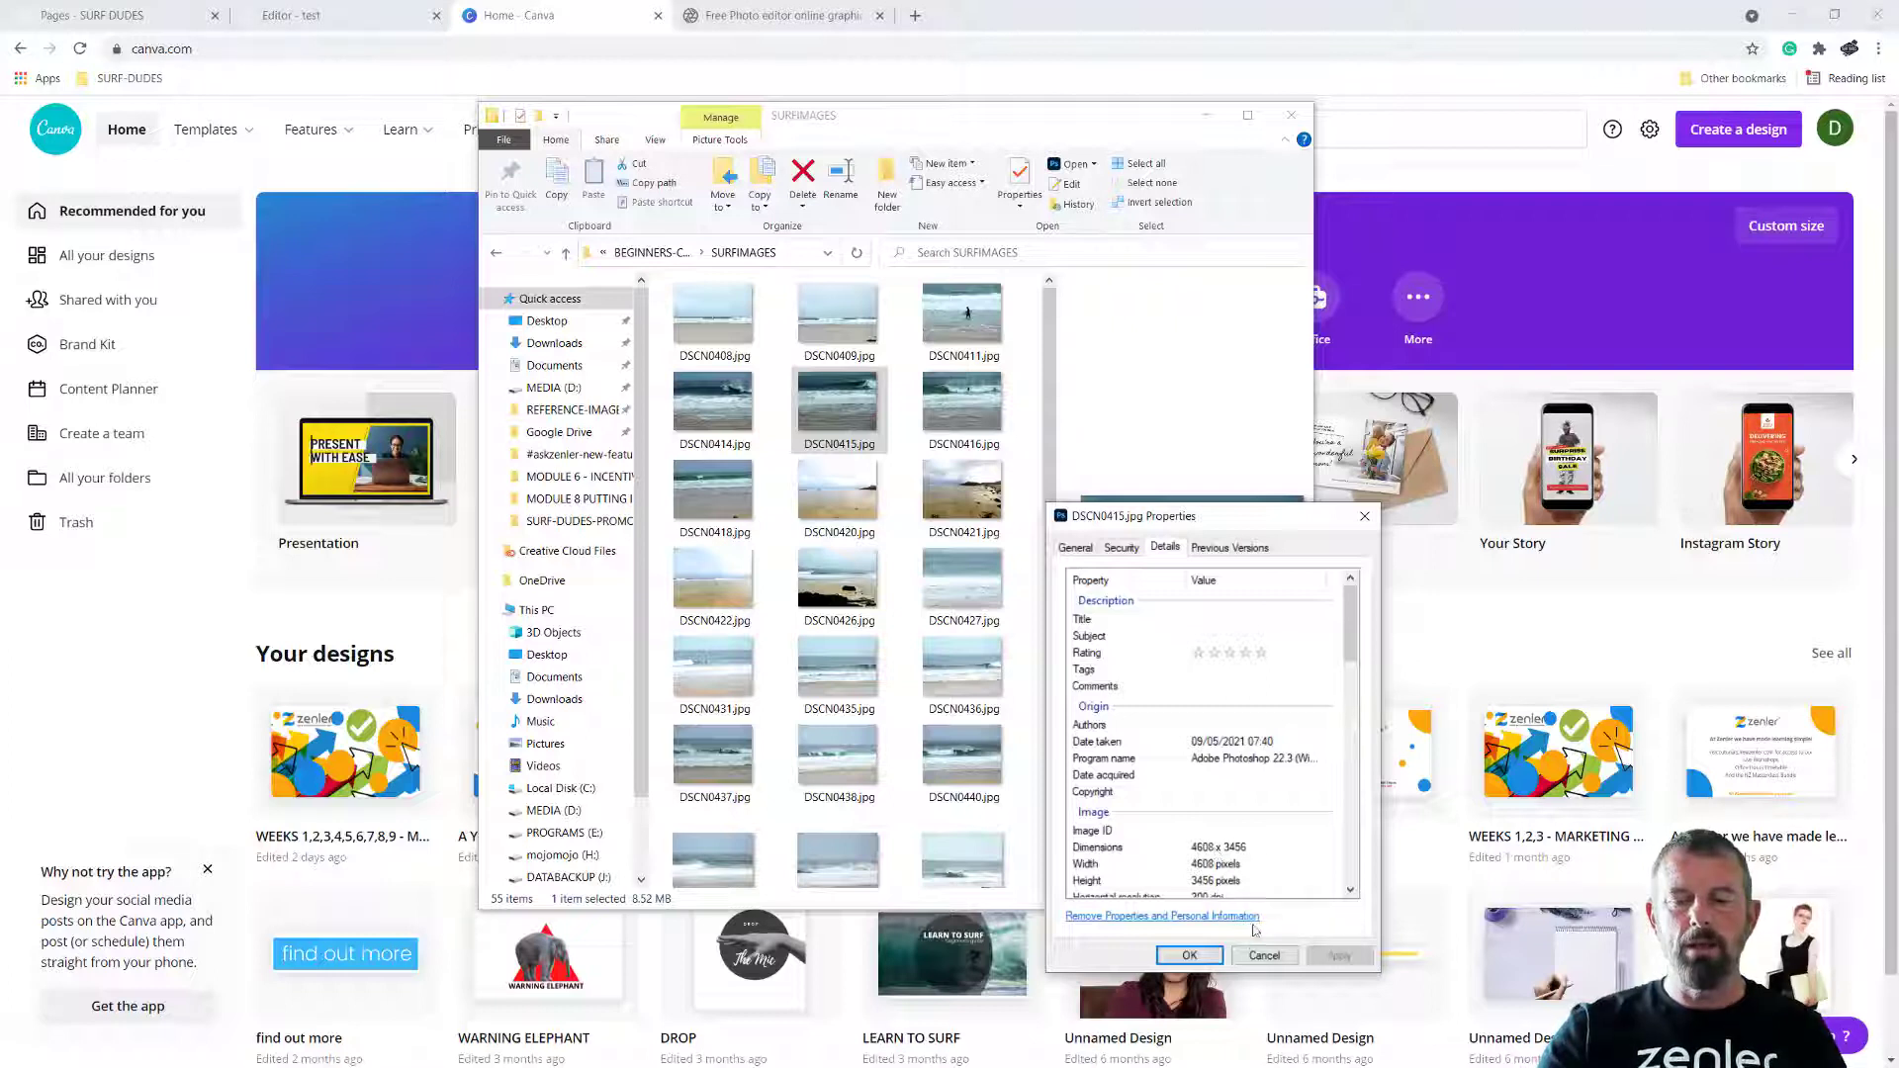
left_click(1264, 956)
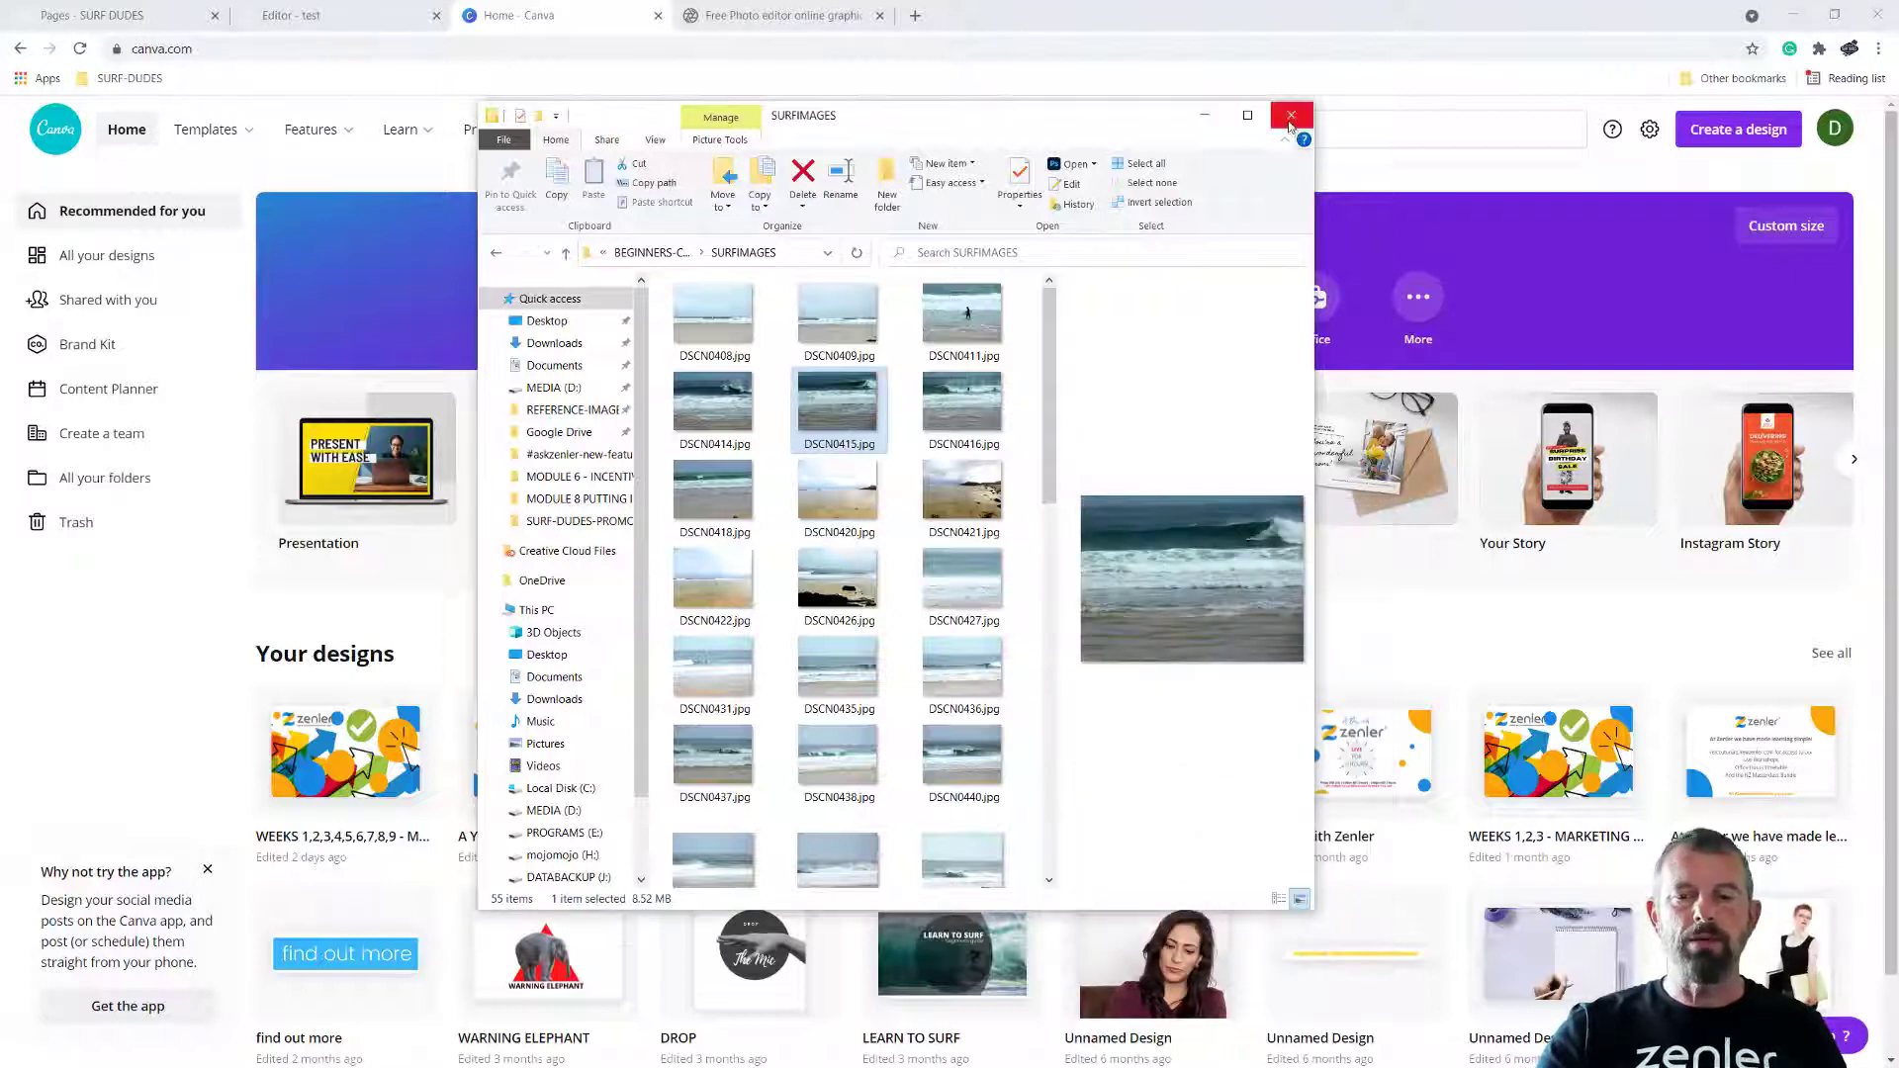
left_click(1291, 116)
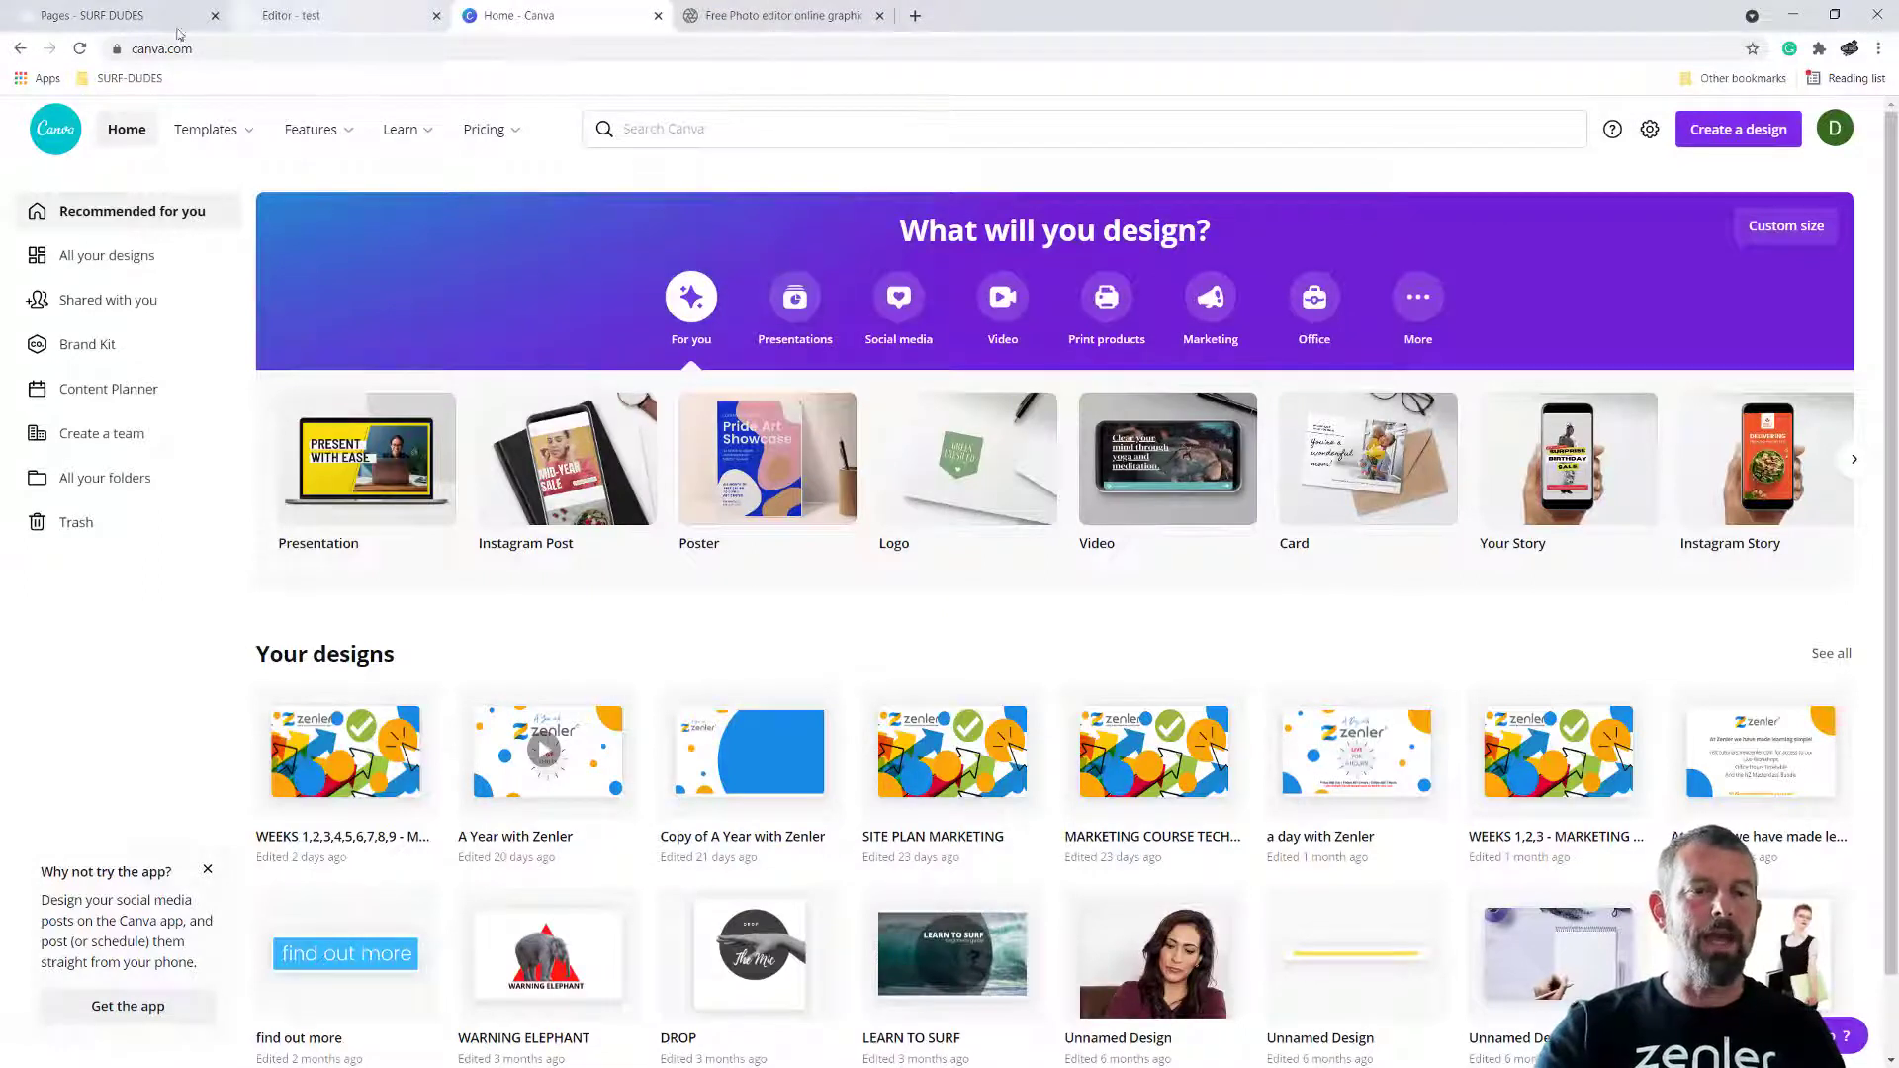
Create a new custom-size Canva design measuring 800 × 1200 px
left_click(1755, 137)
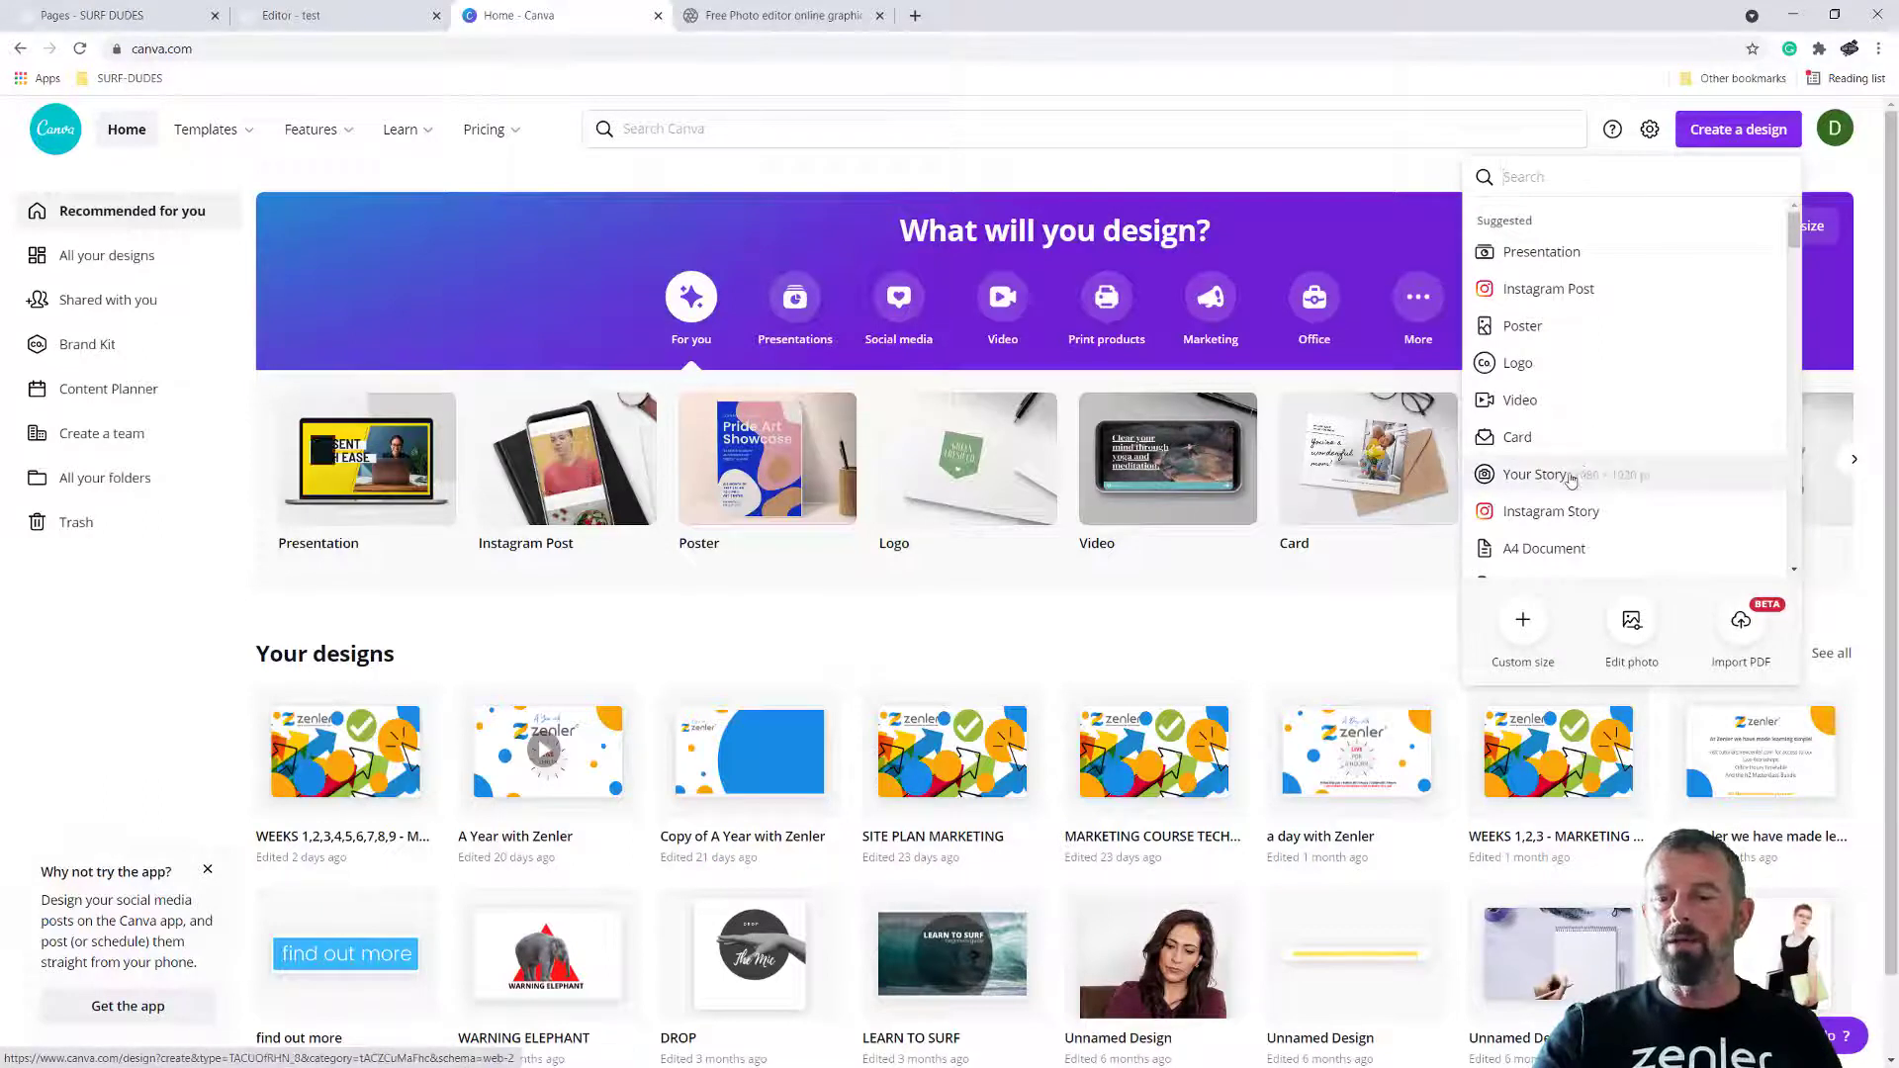
left_click(1524, 621)
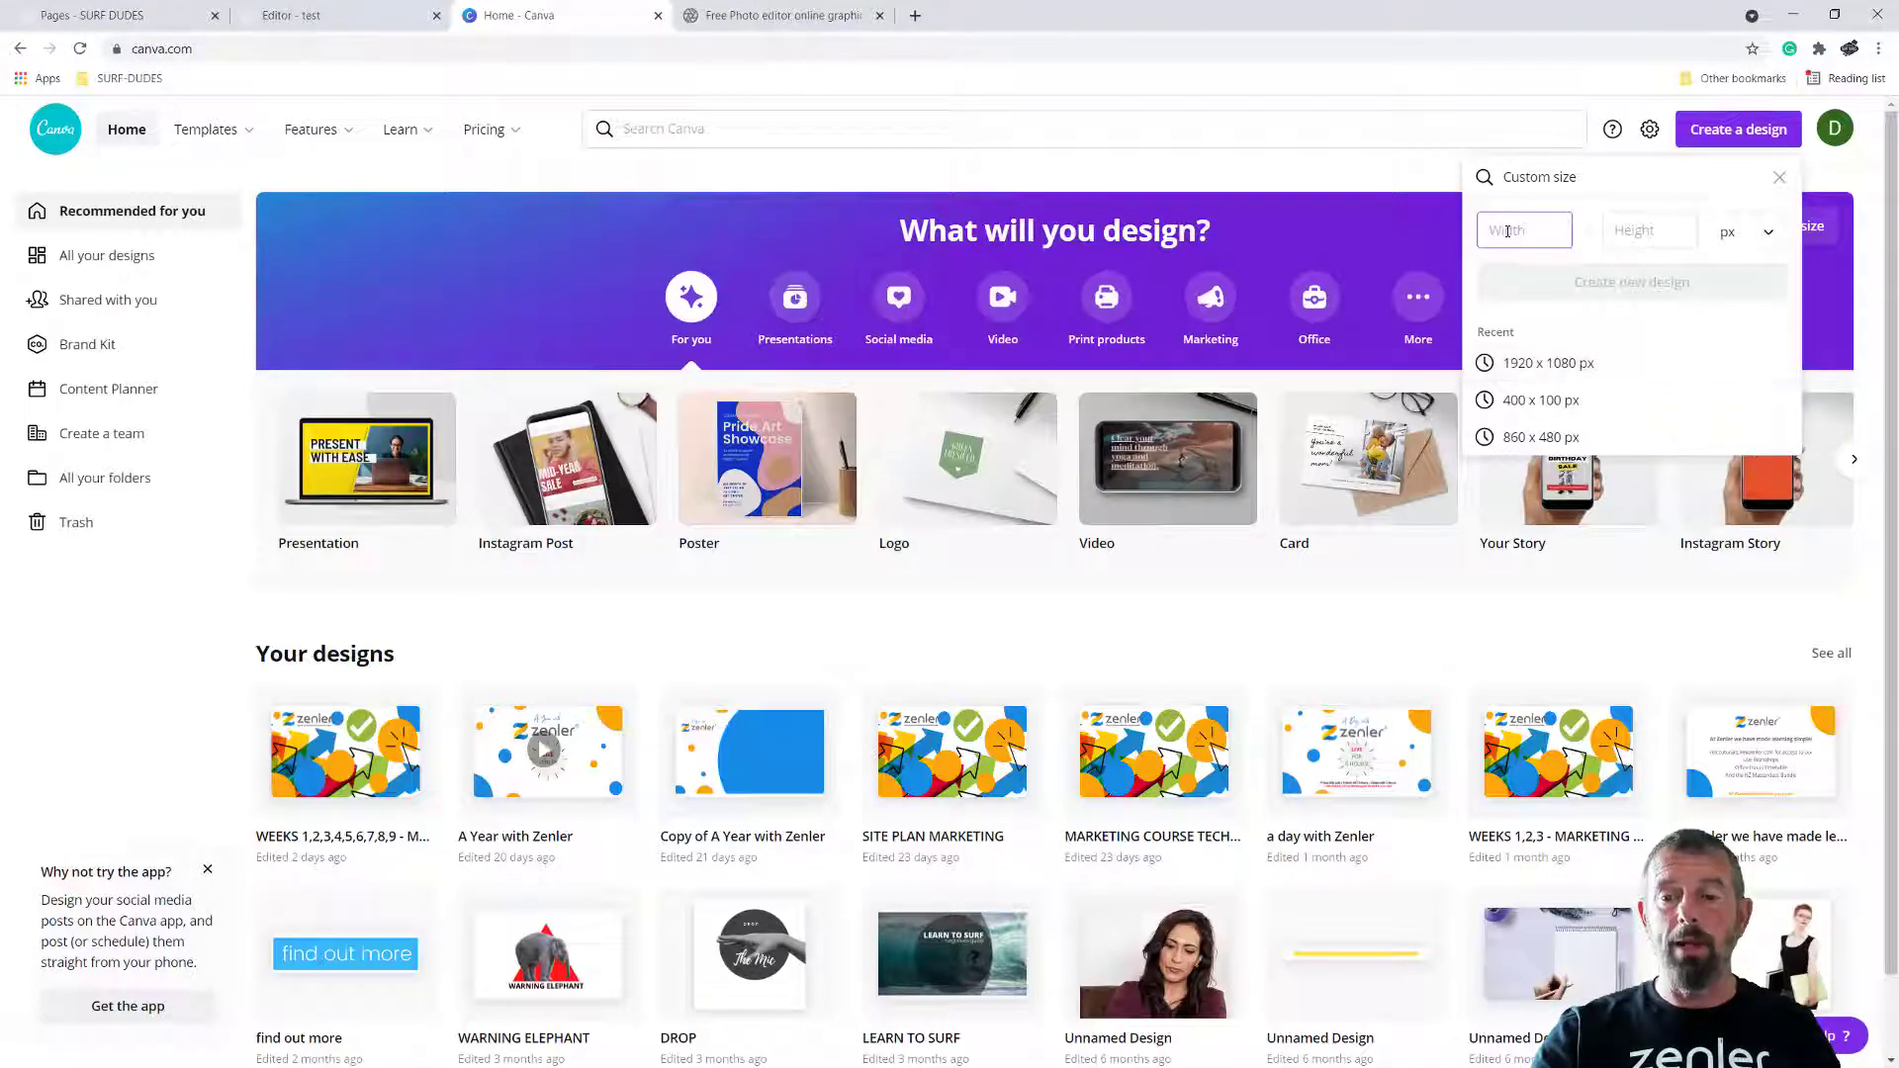
type("800")
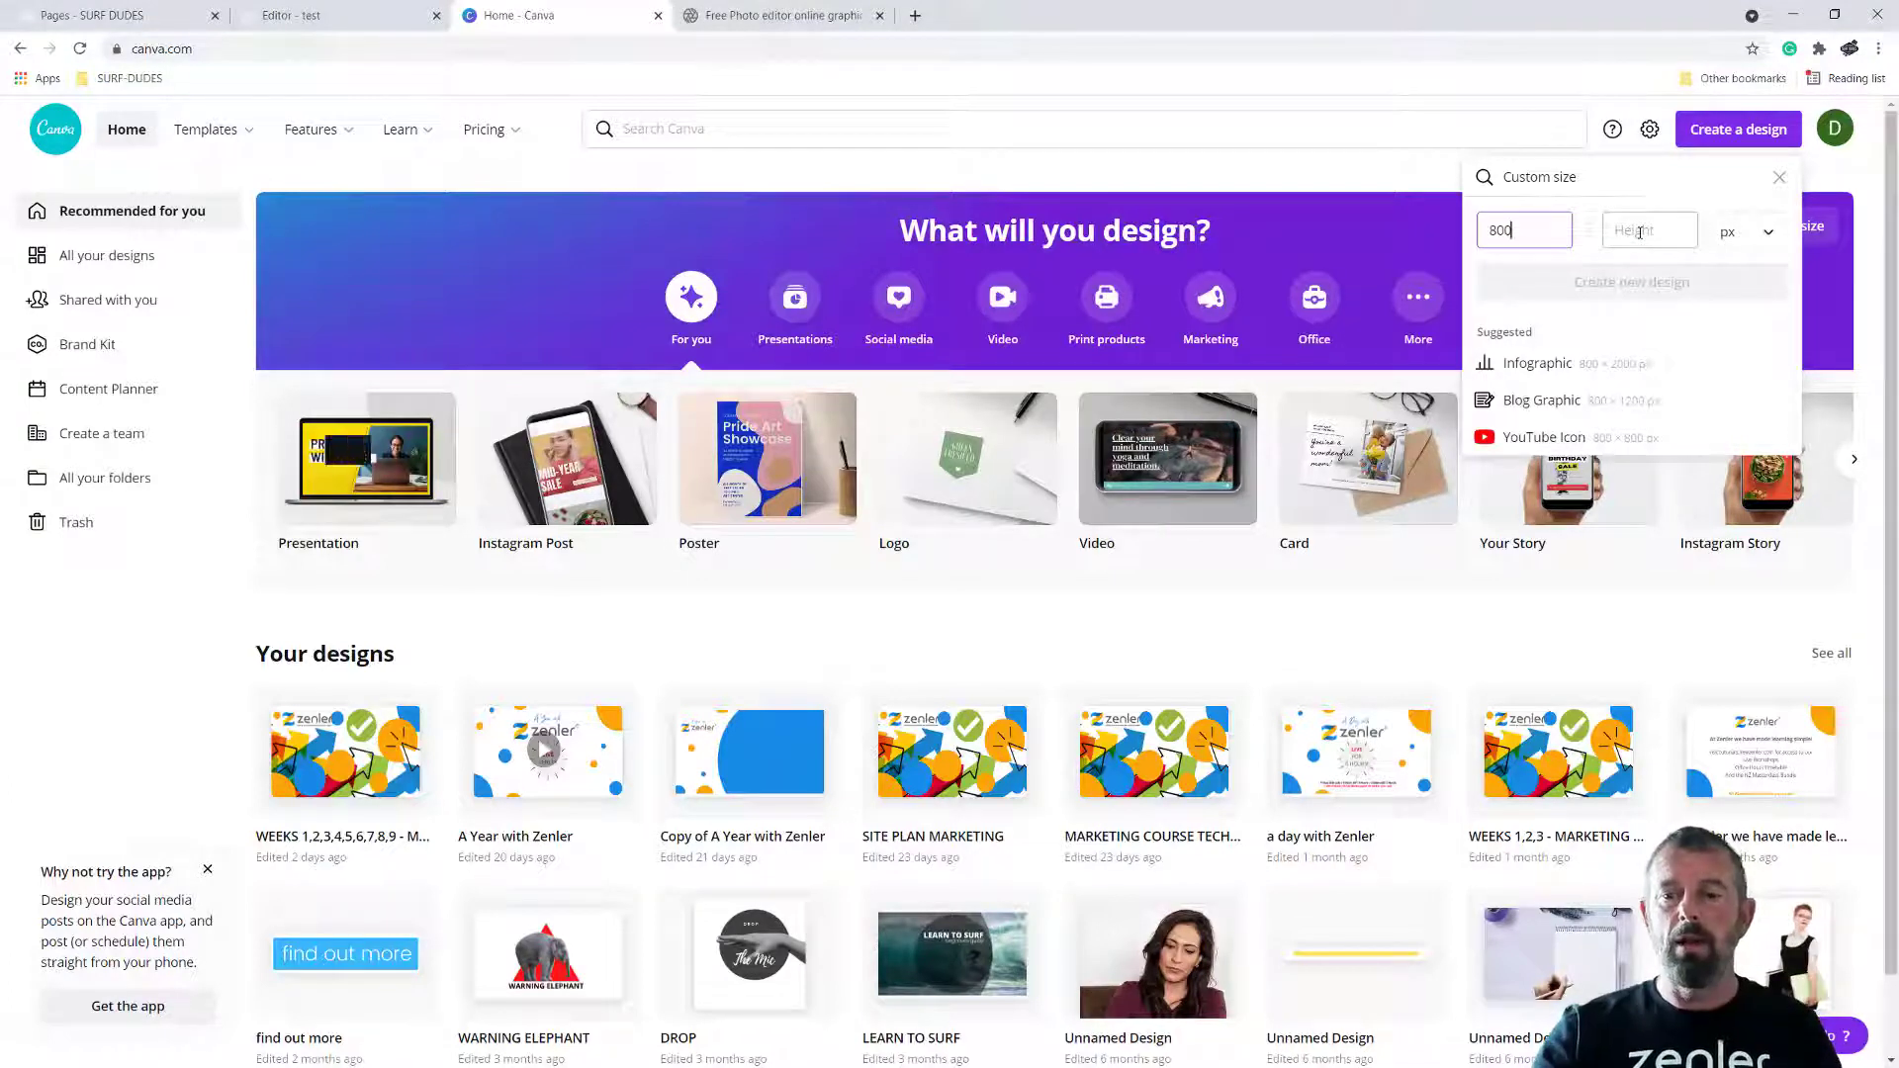
left_click(1639, 233)
type("1200")
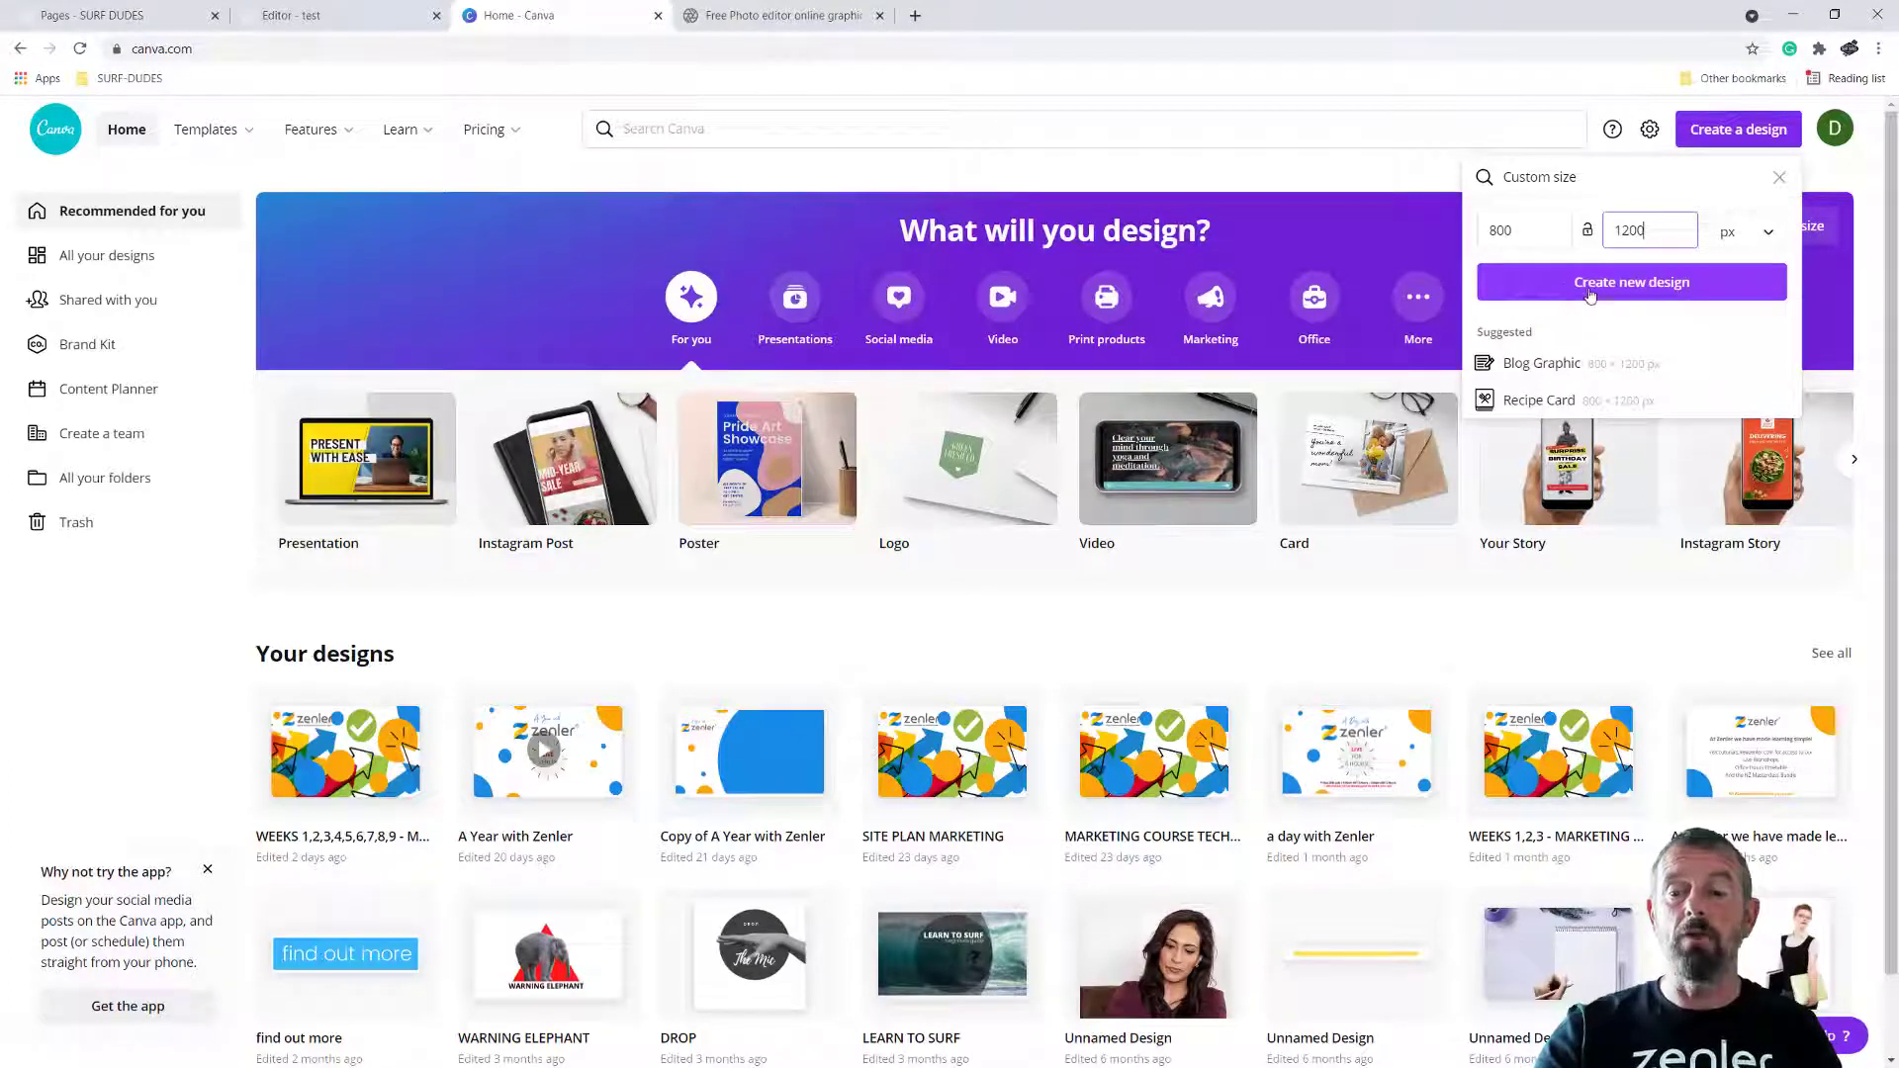
left_click(1624, 287)
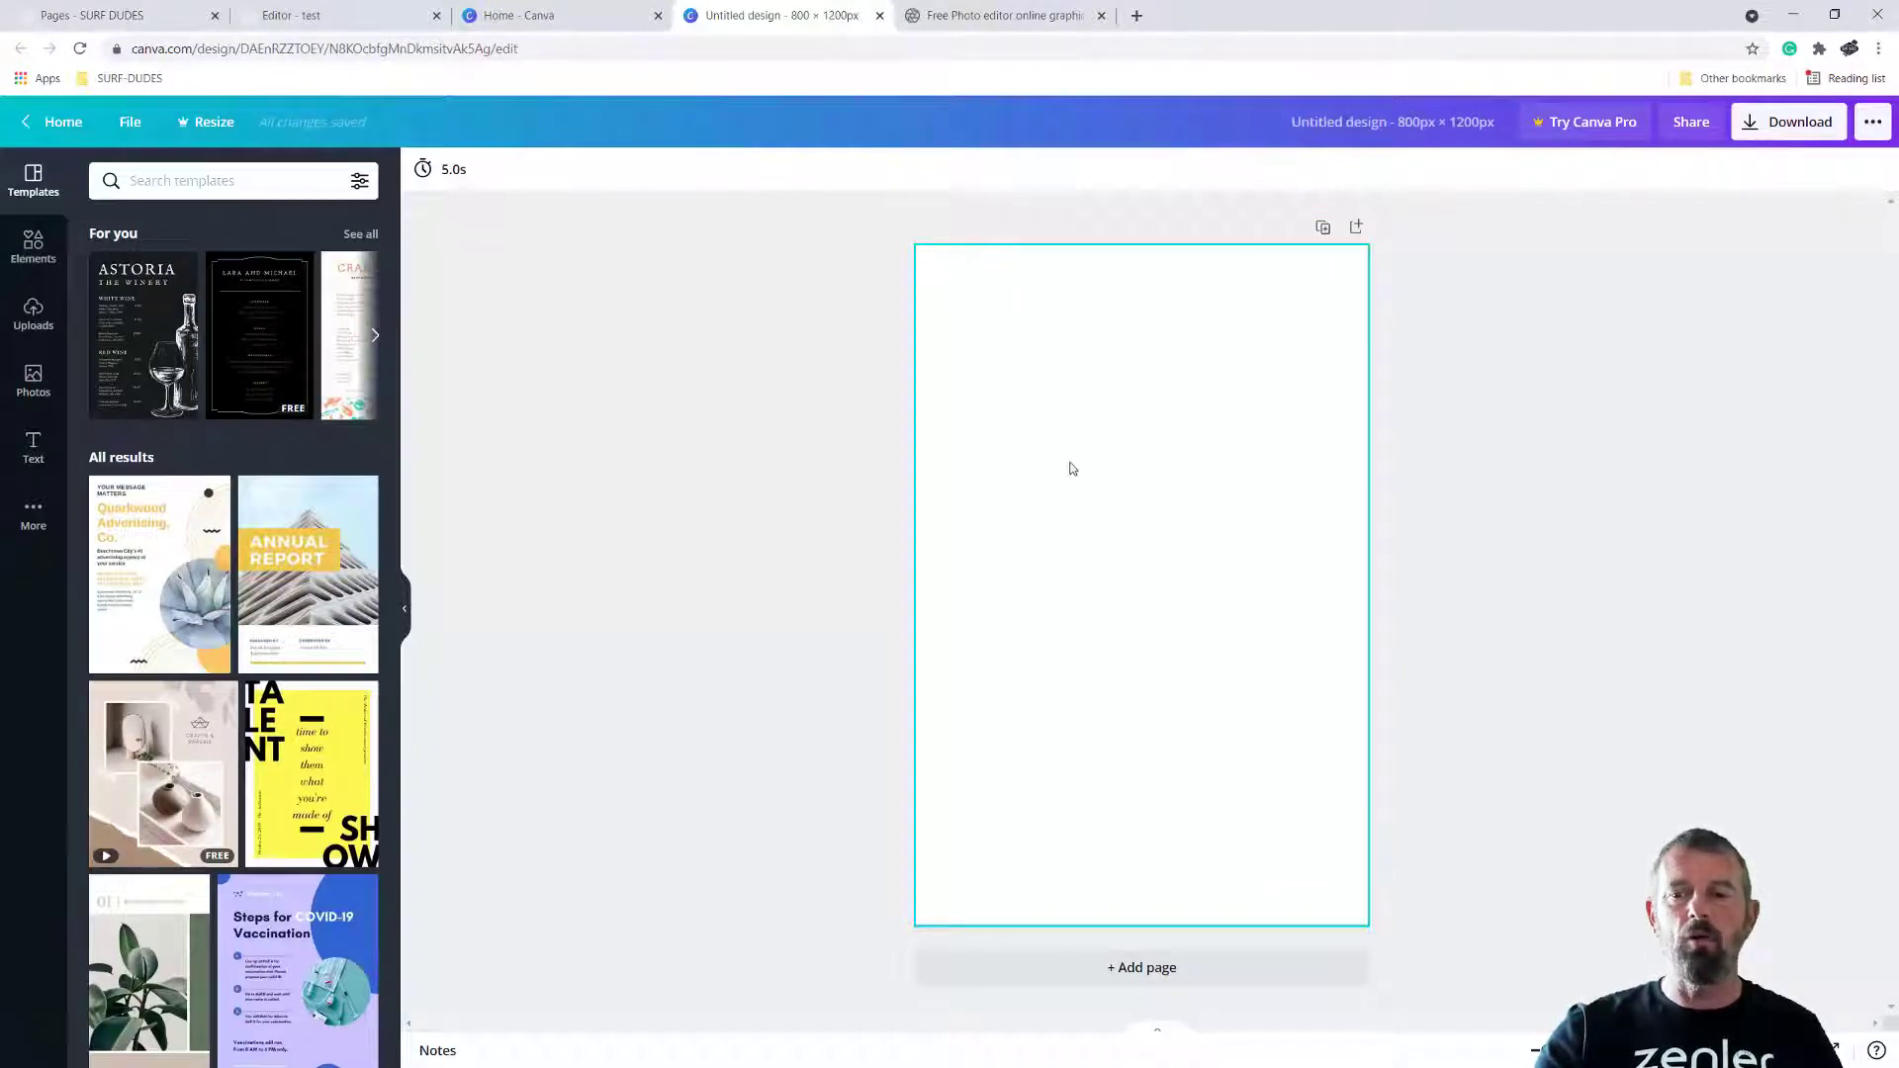
Try to resize the existing 800 × 1200 px design to a height of 500 px with Resize
left_click(1871, 123)
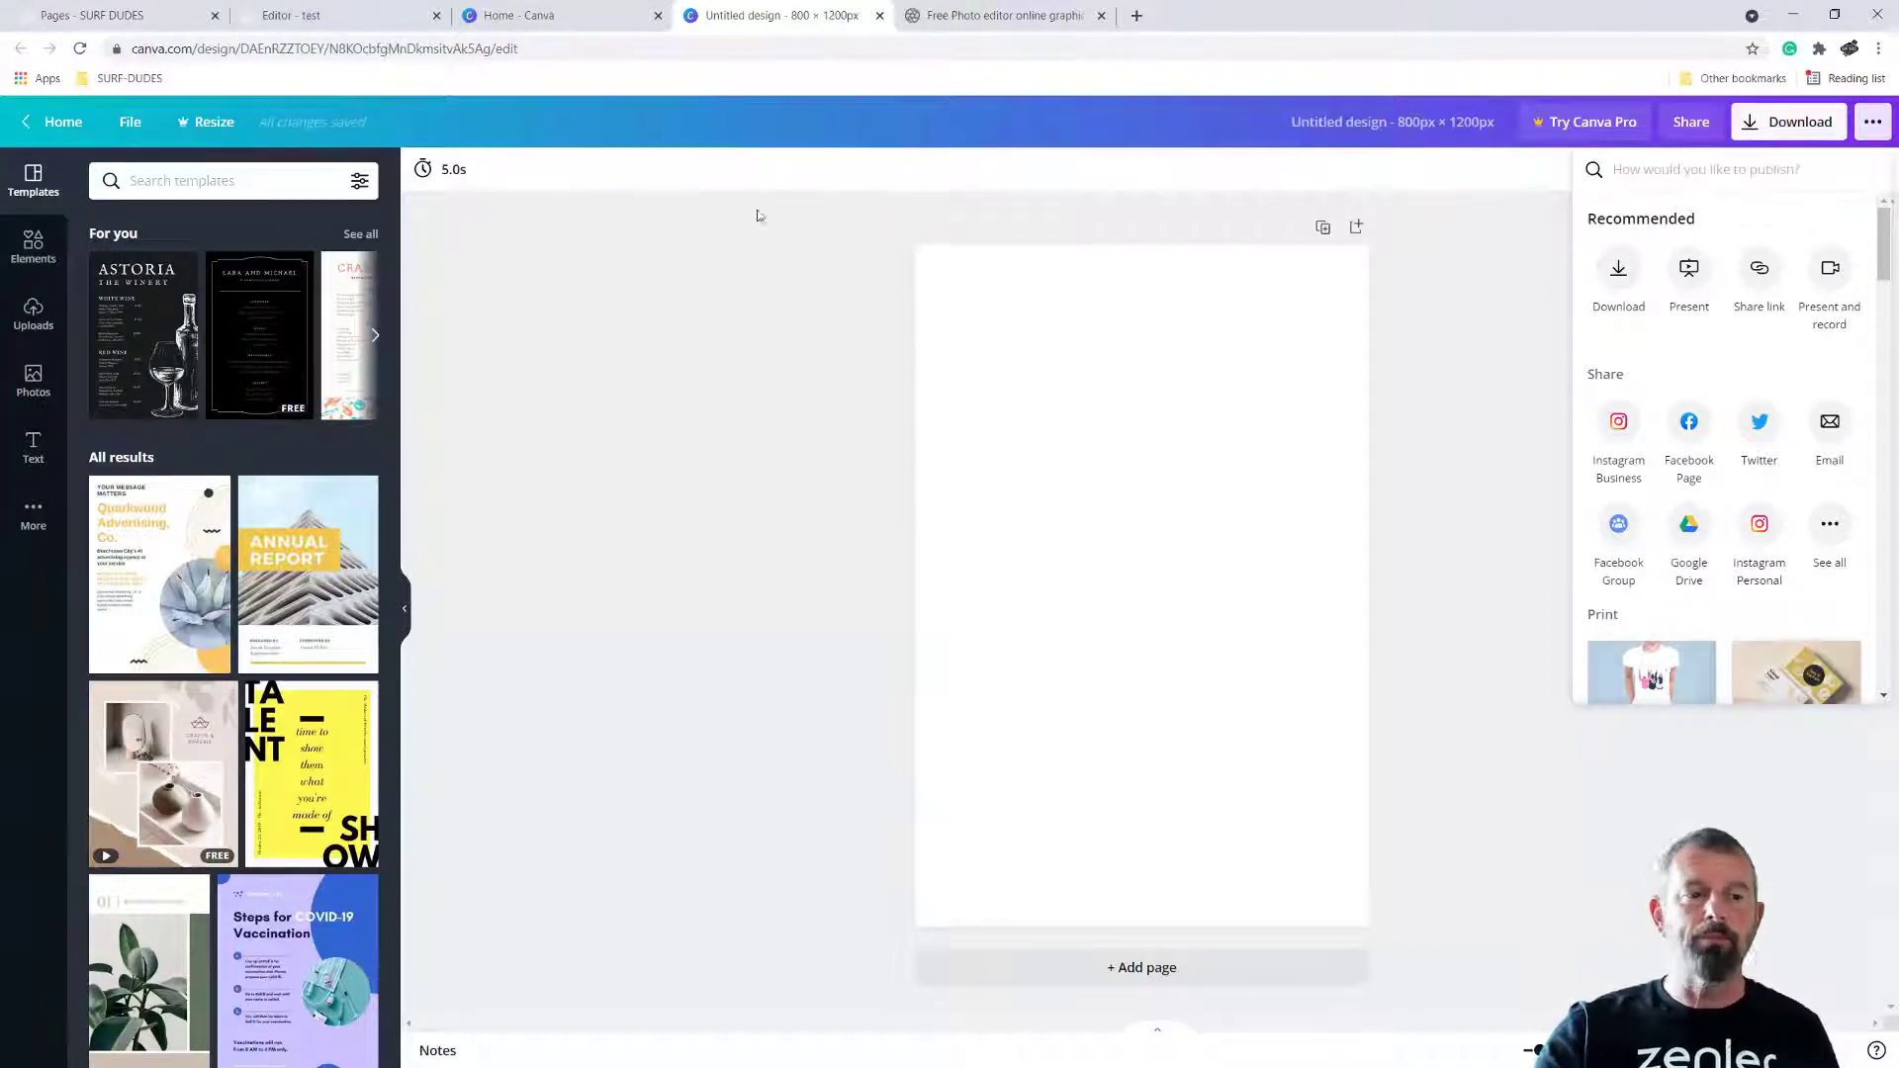
left_click(206, 126)
left_click(216, 129)
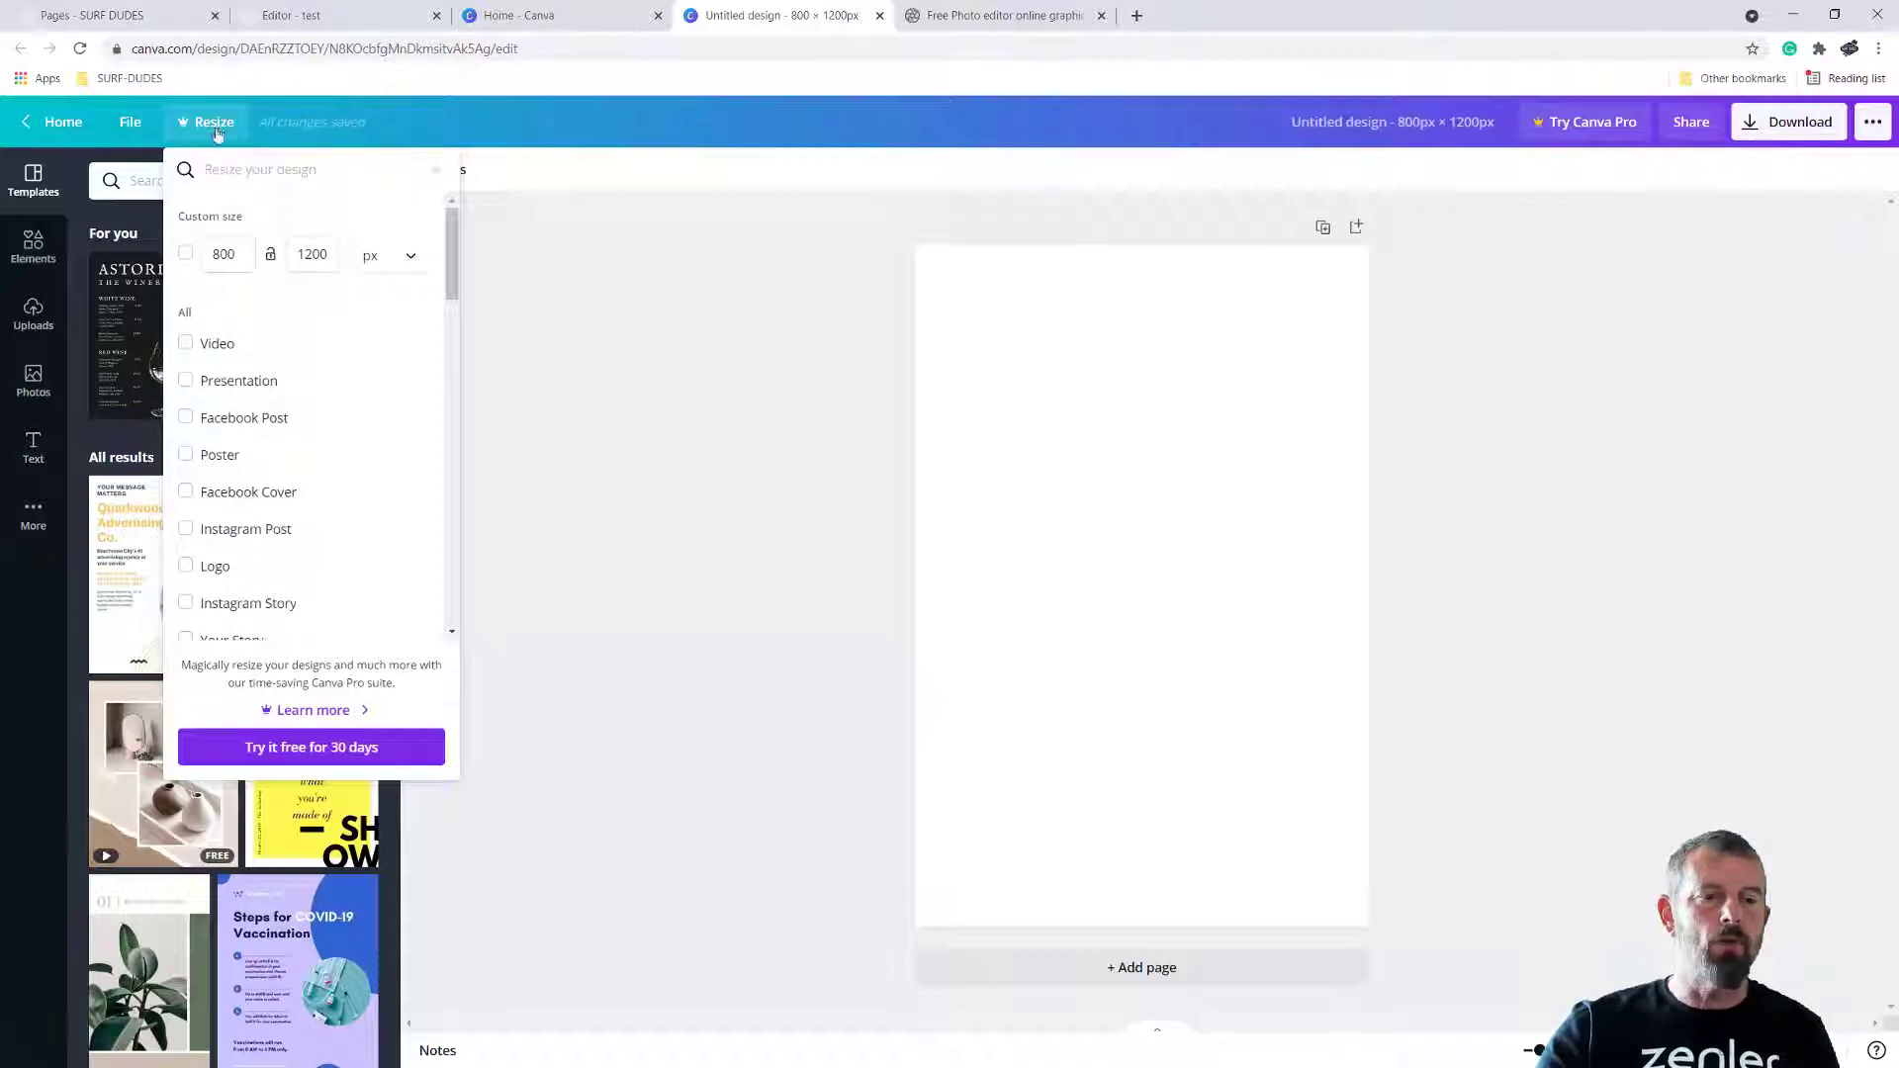
left_click_drag(332, 254, 287, 252)
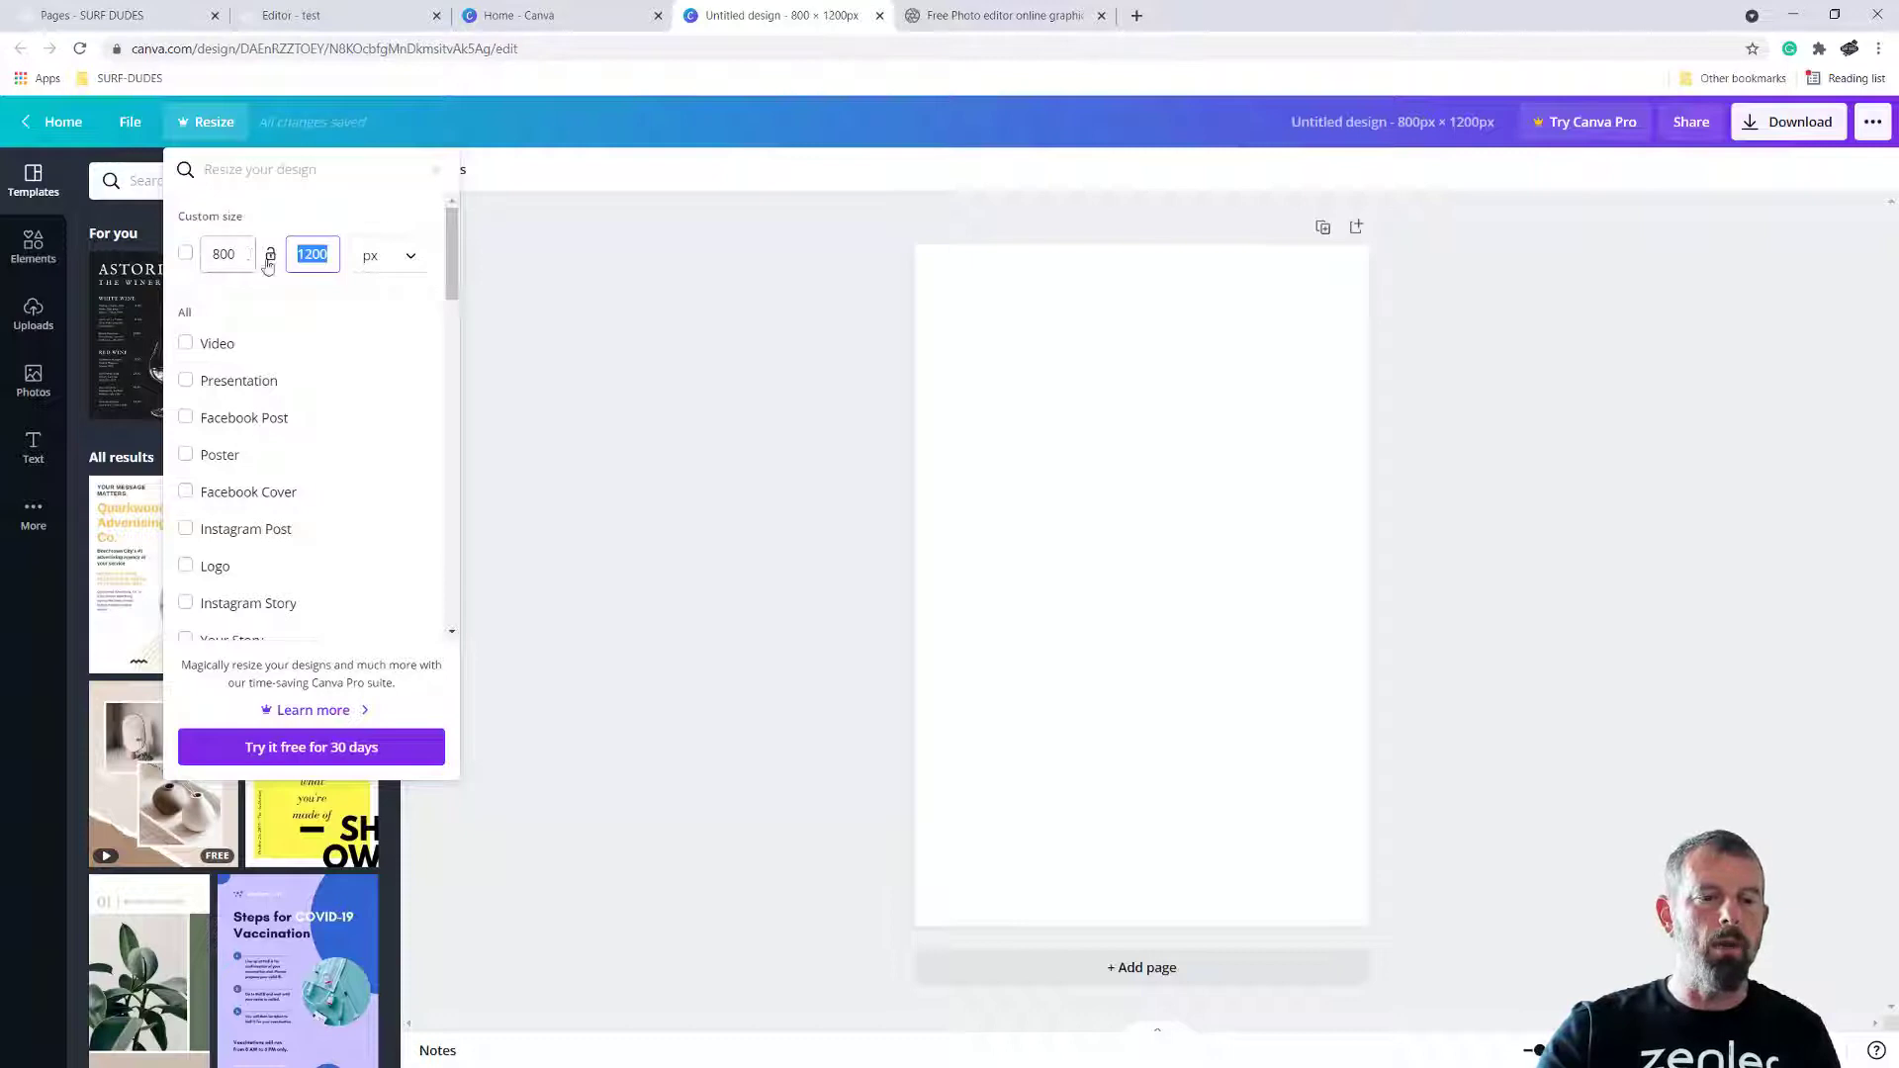
left_click(183, 255)
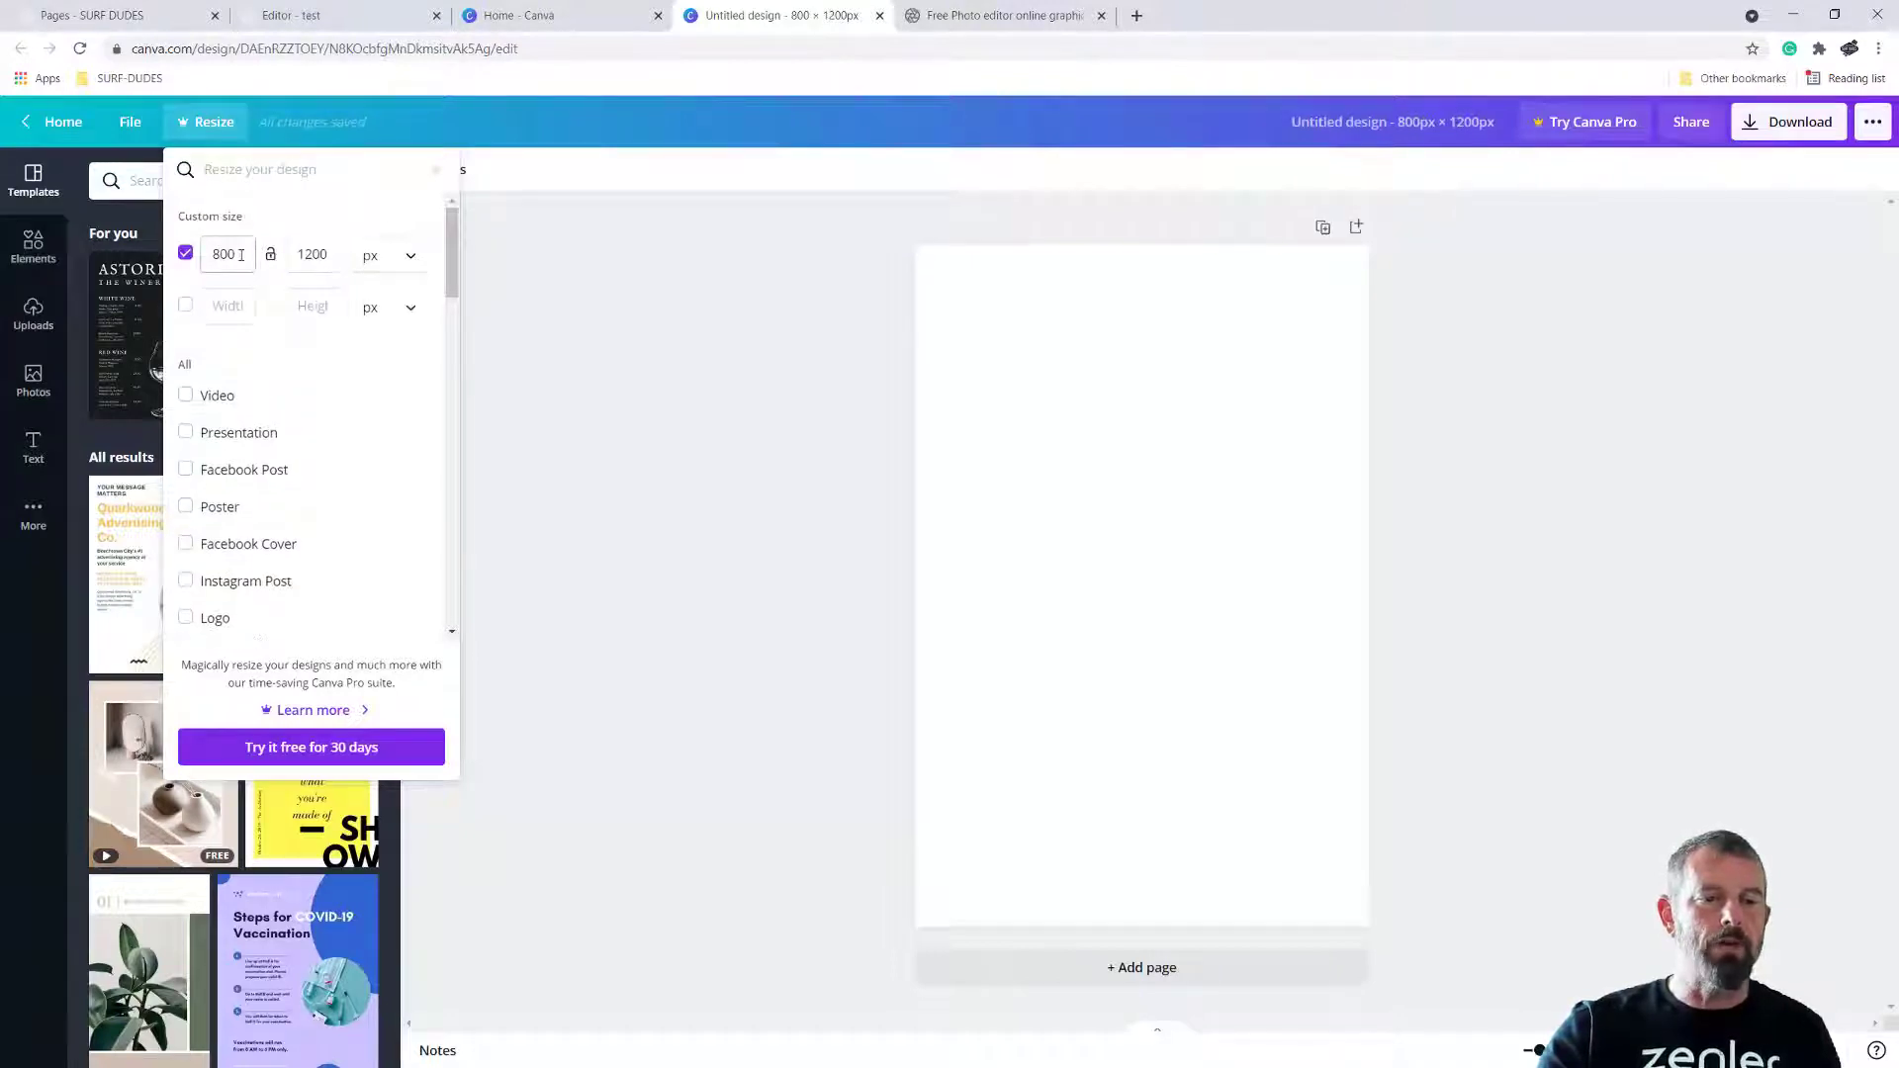
left_click(185, 254)
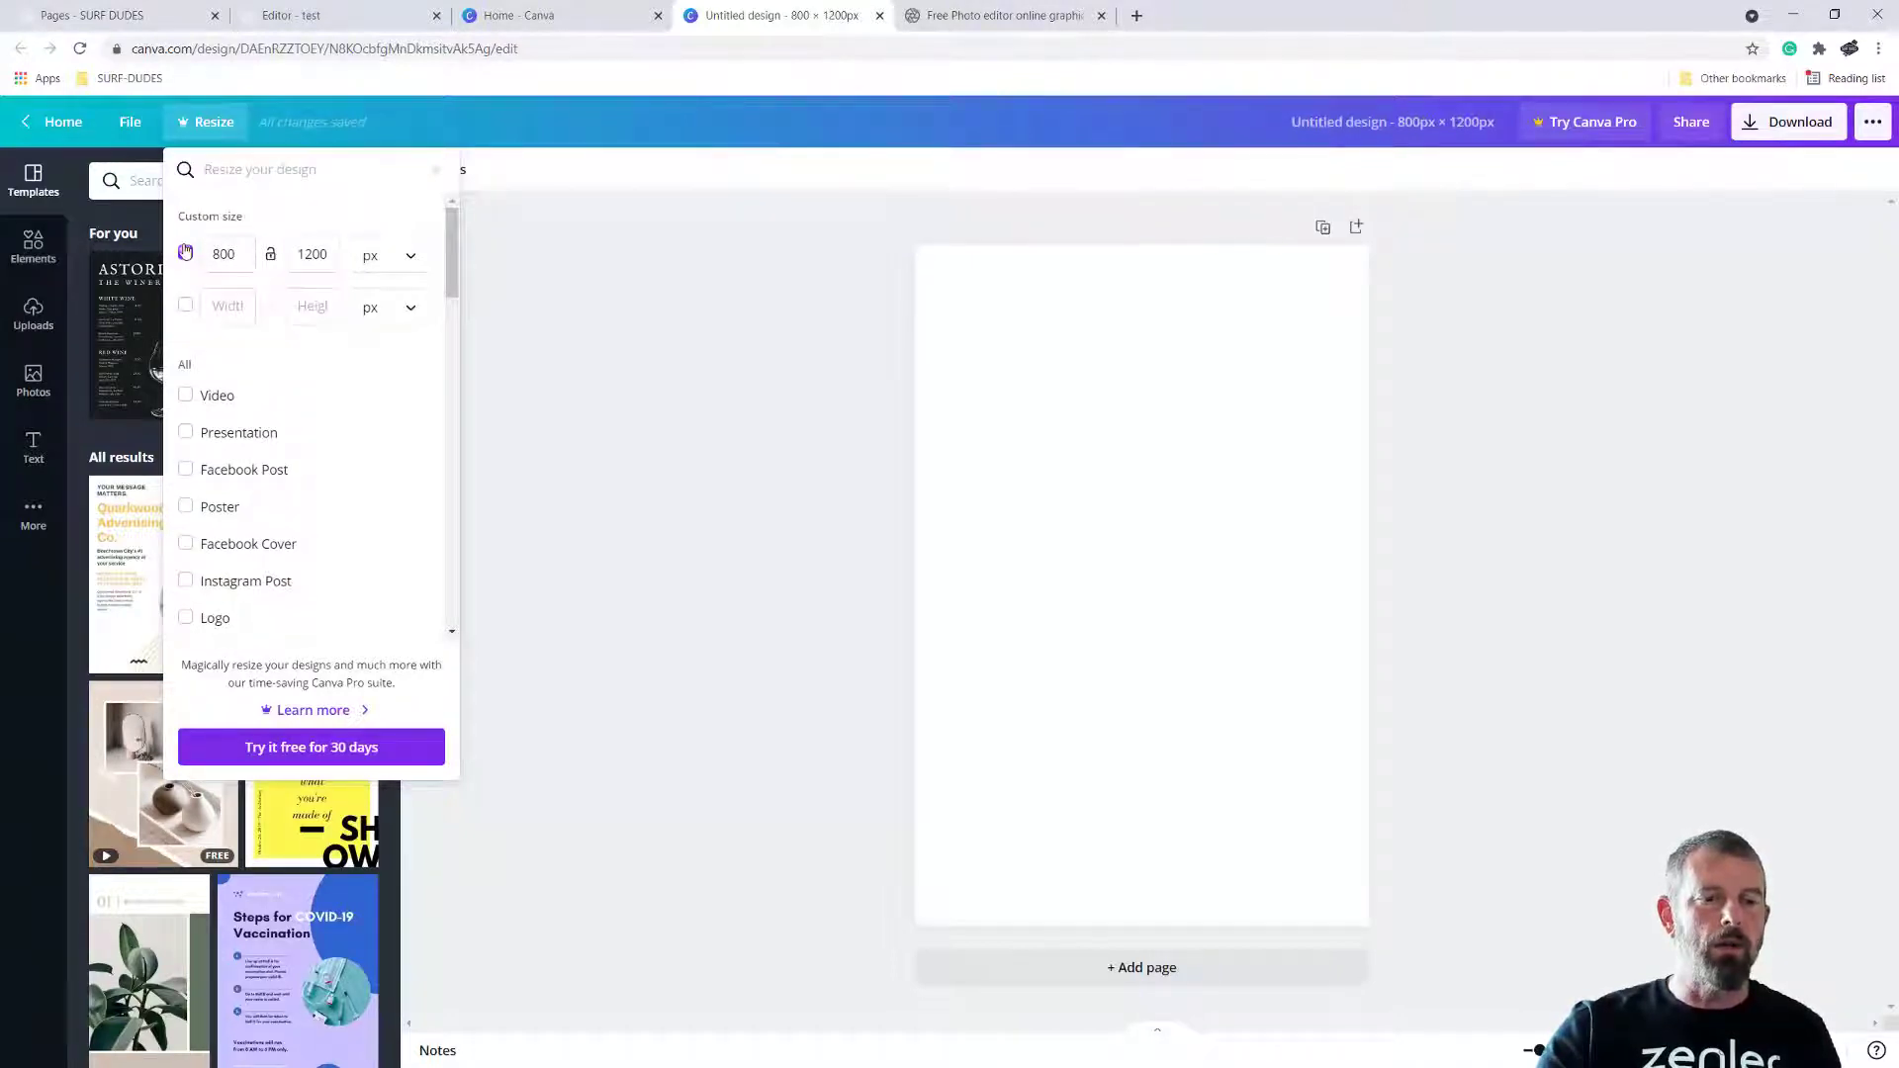
left_click(336, 253)
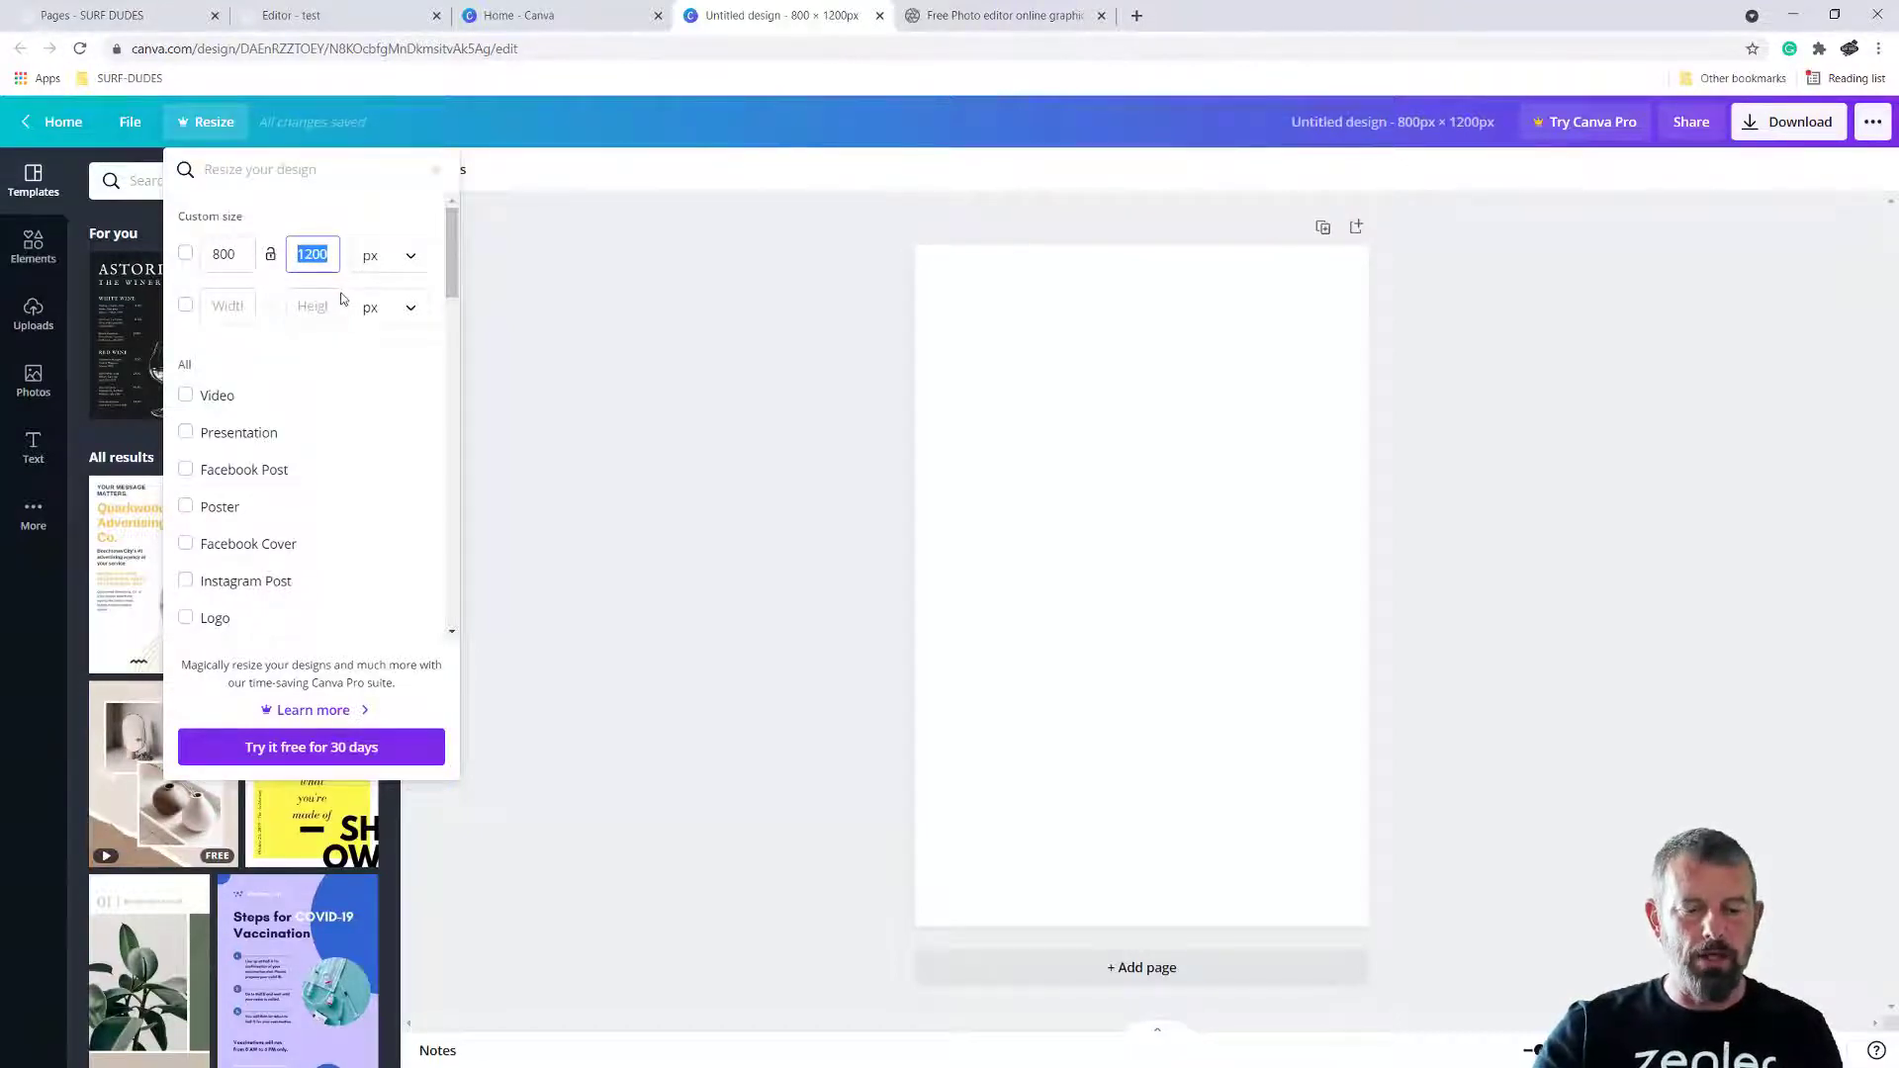
type("500")
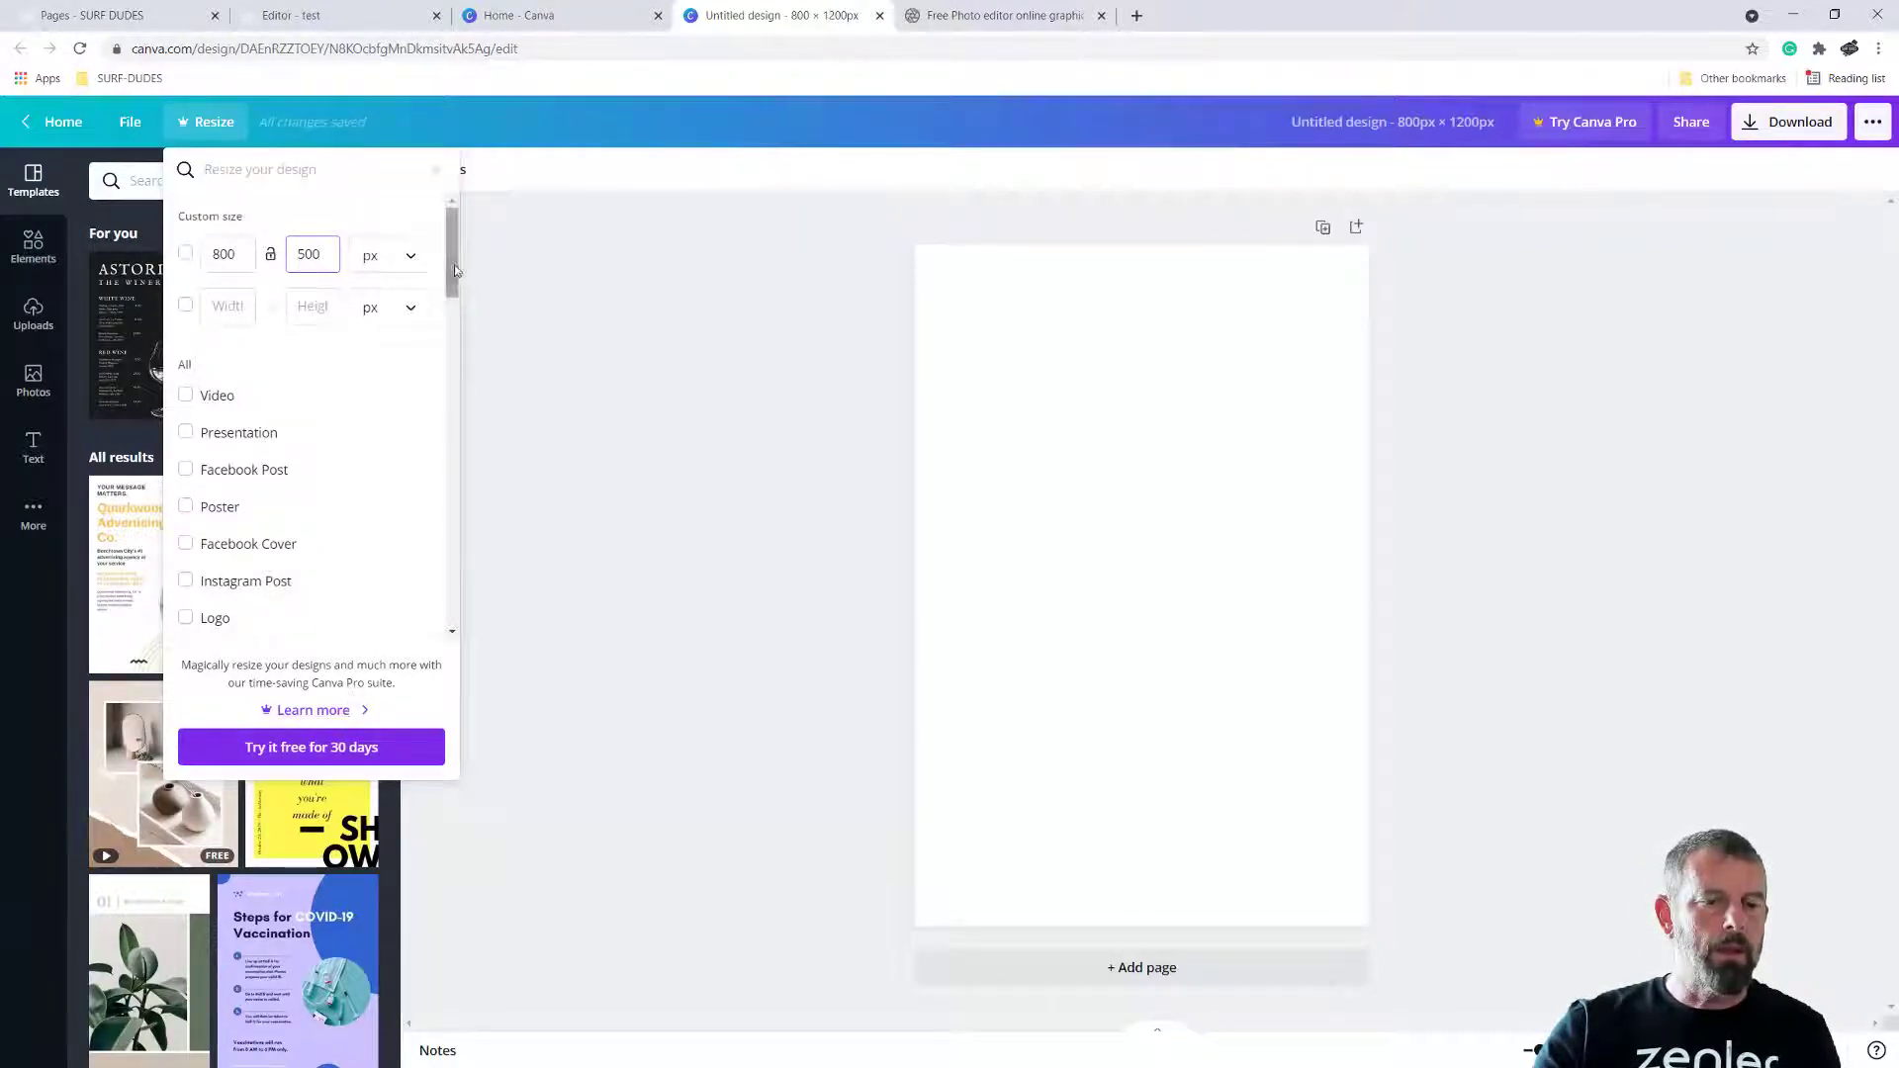
left_click_drag(452, 262, 454, 610)
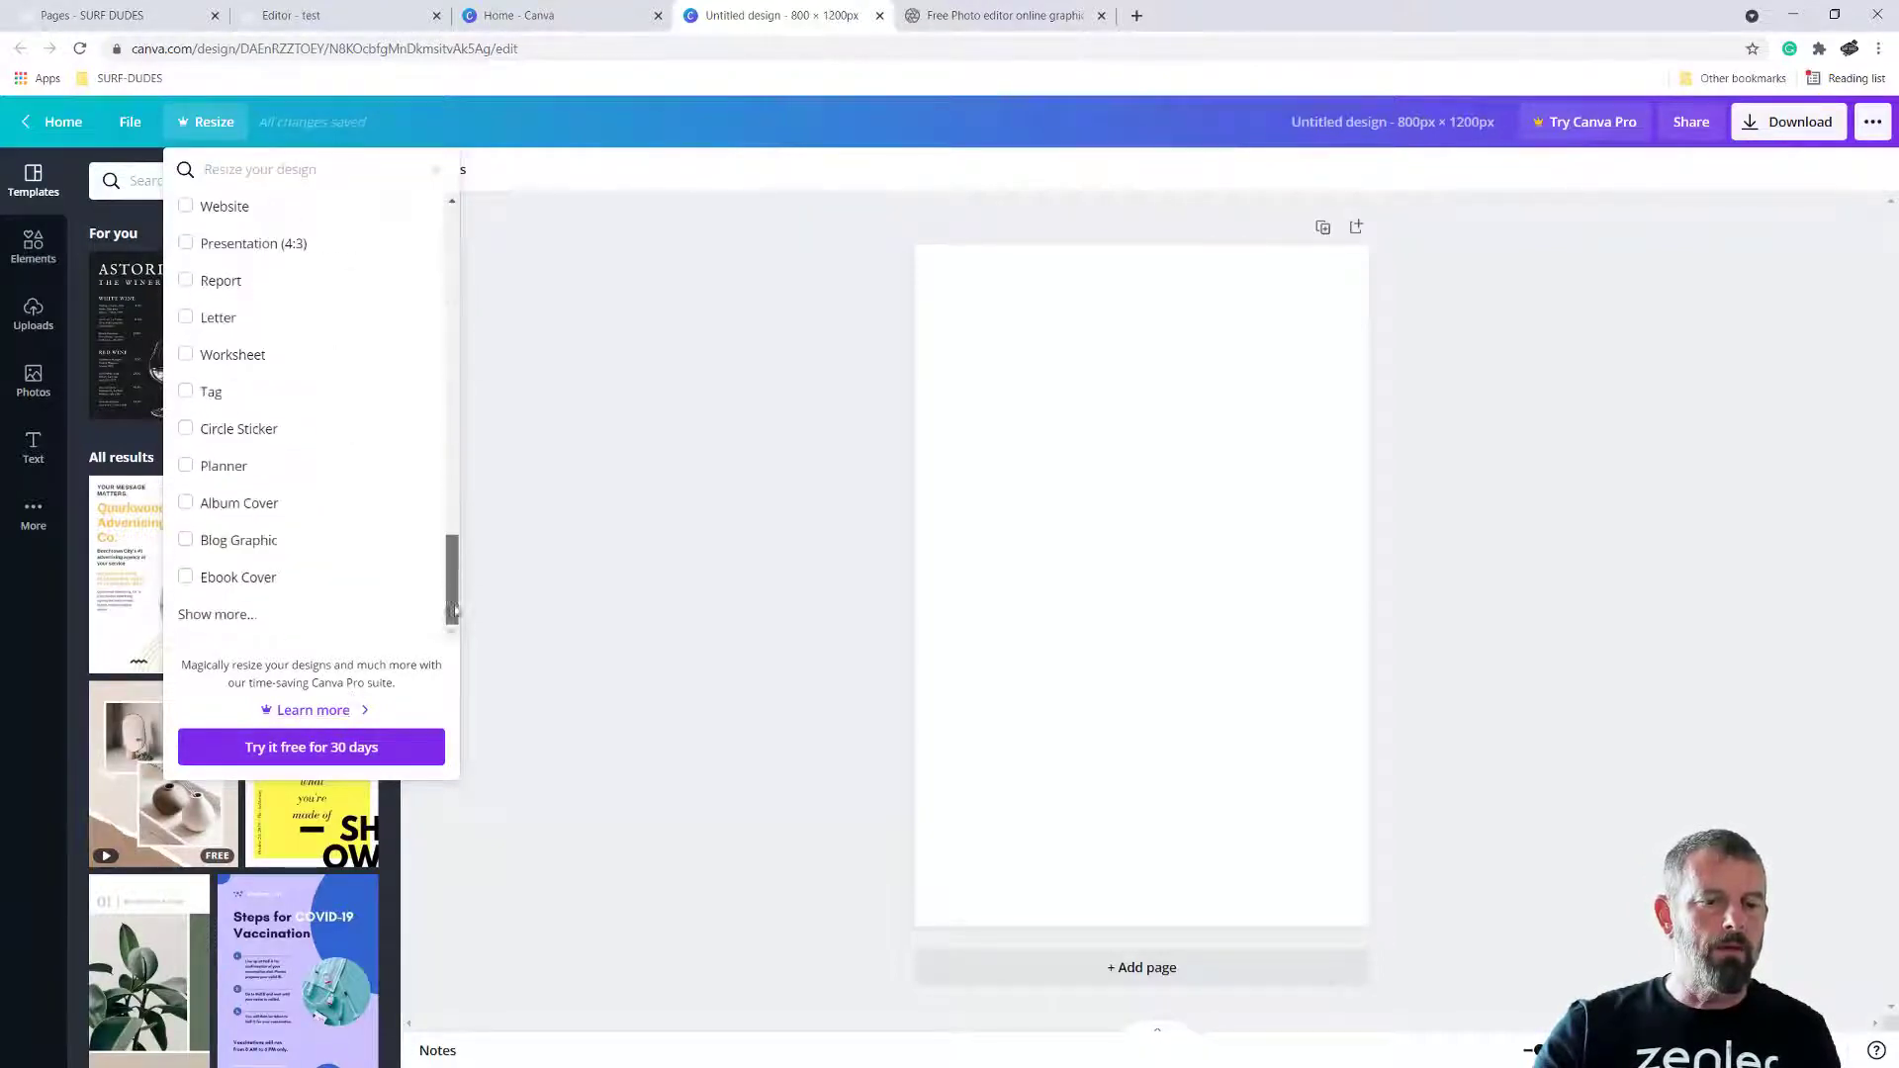
left_click(305, 748)
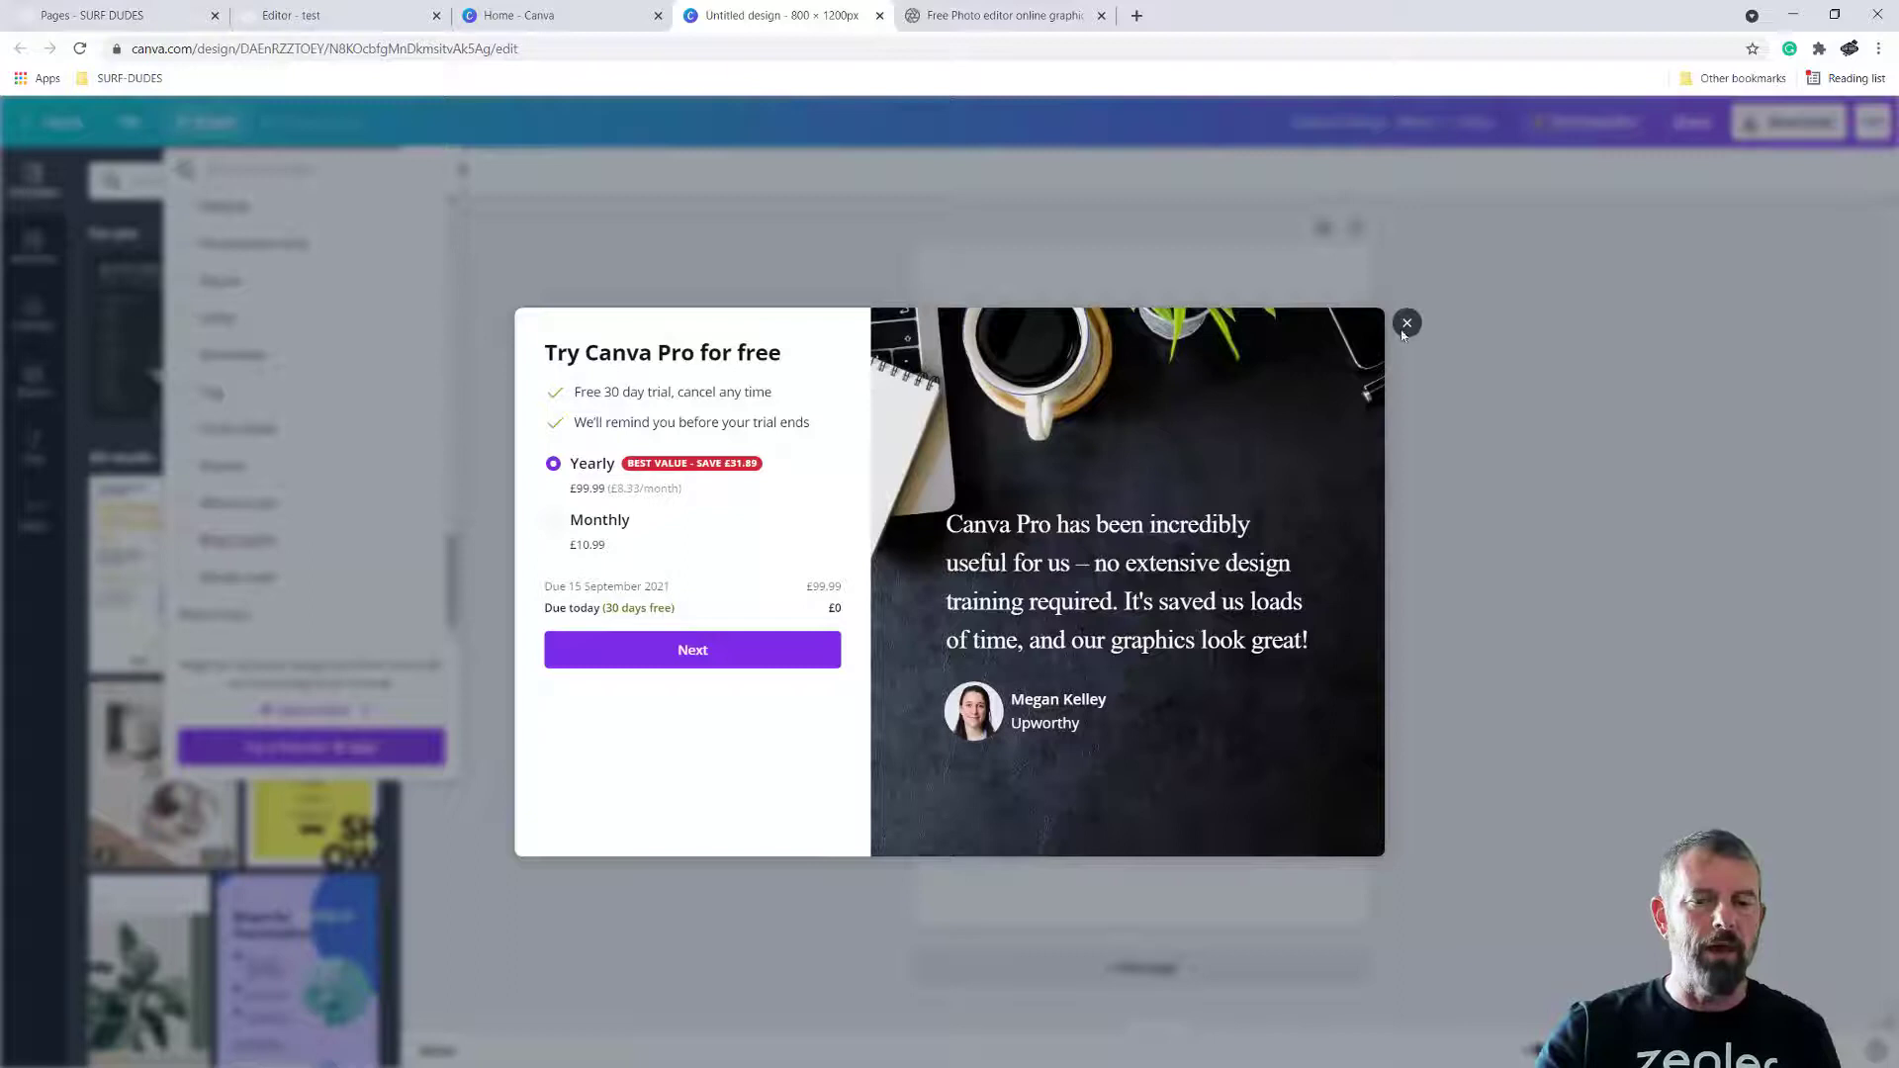
left_click(498, 328)
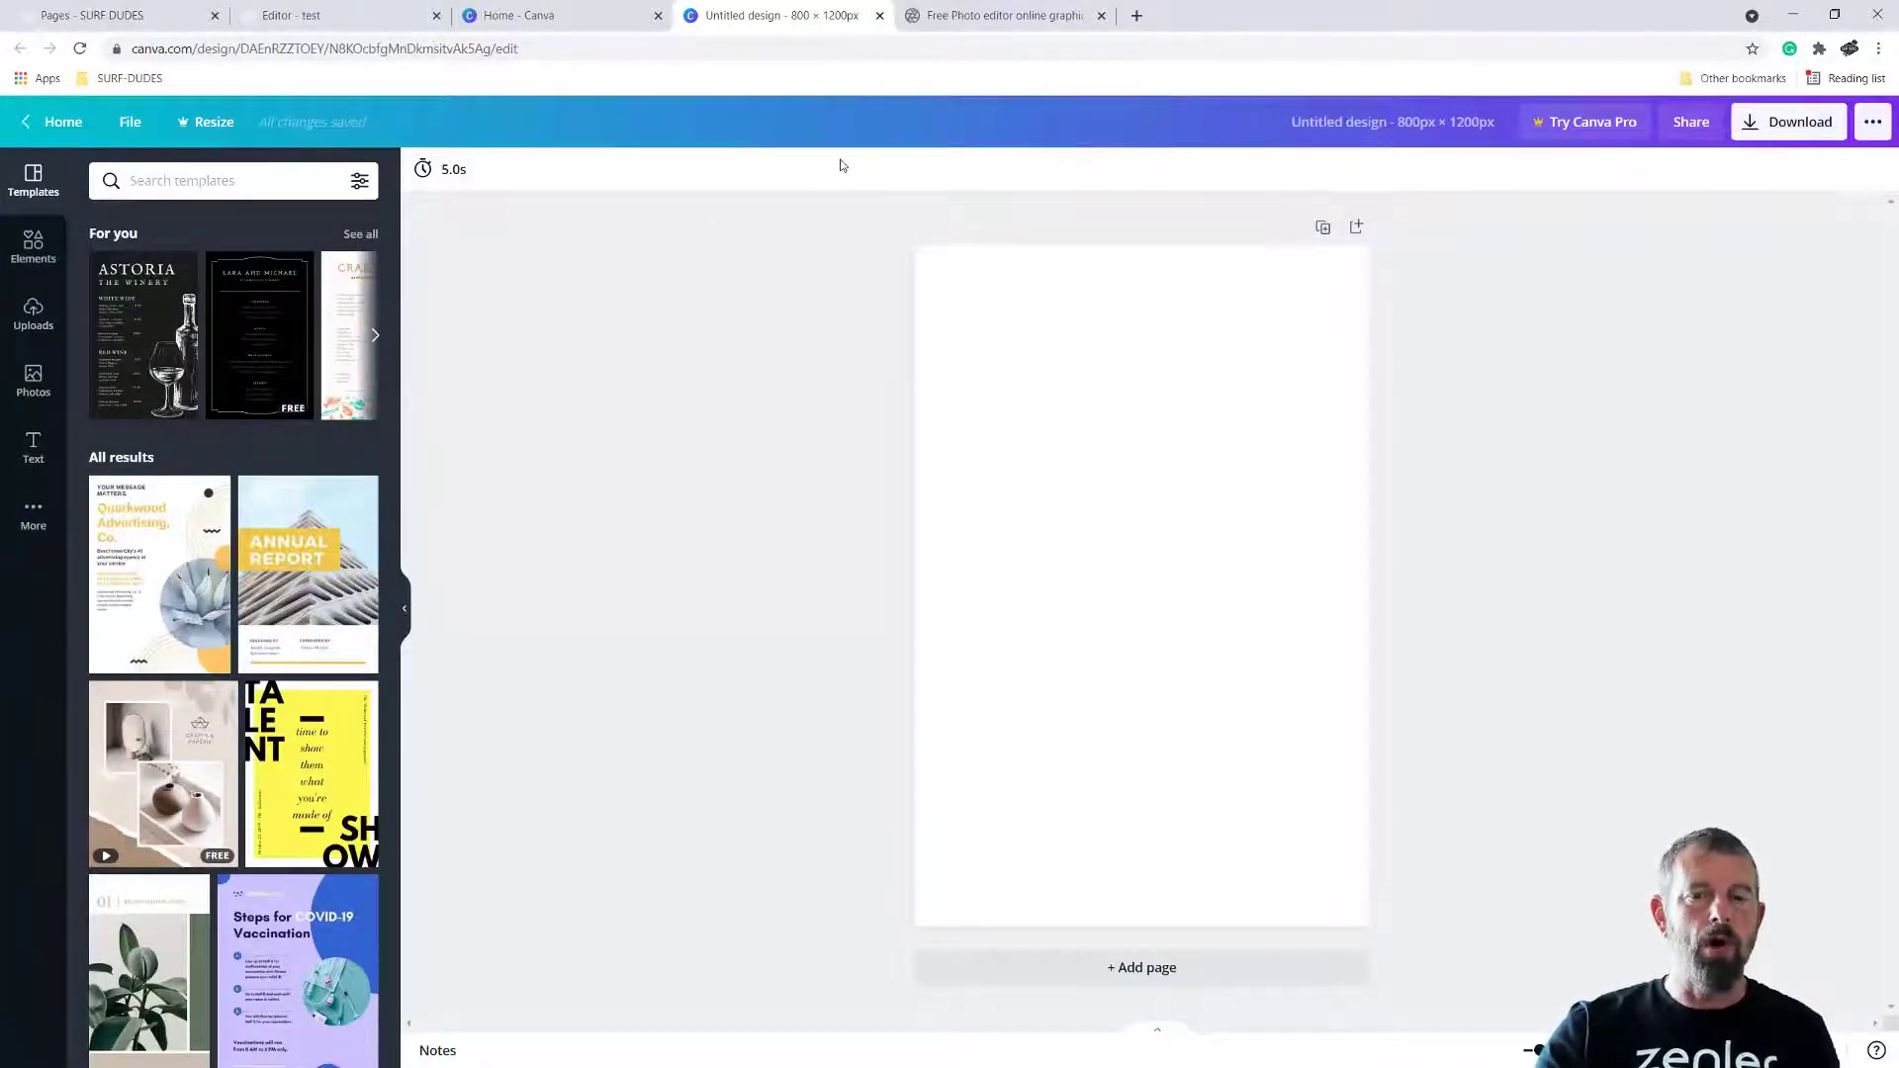
Close the 800 × 1200 px design and create a new custom-size design measuring 800 × 500 px
left_click(880, 16)
double_click(1651, 228)
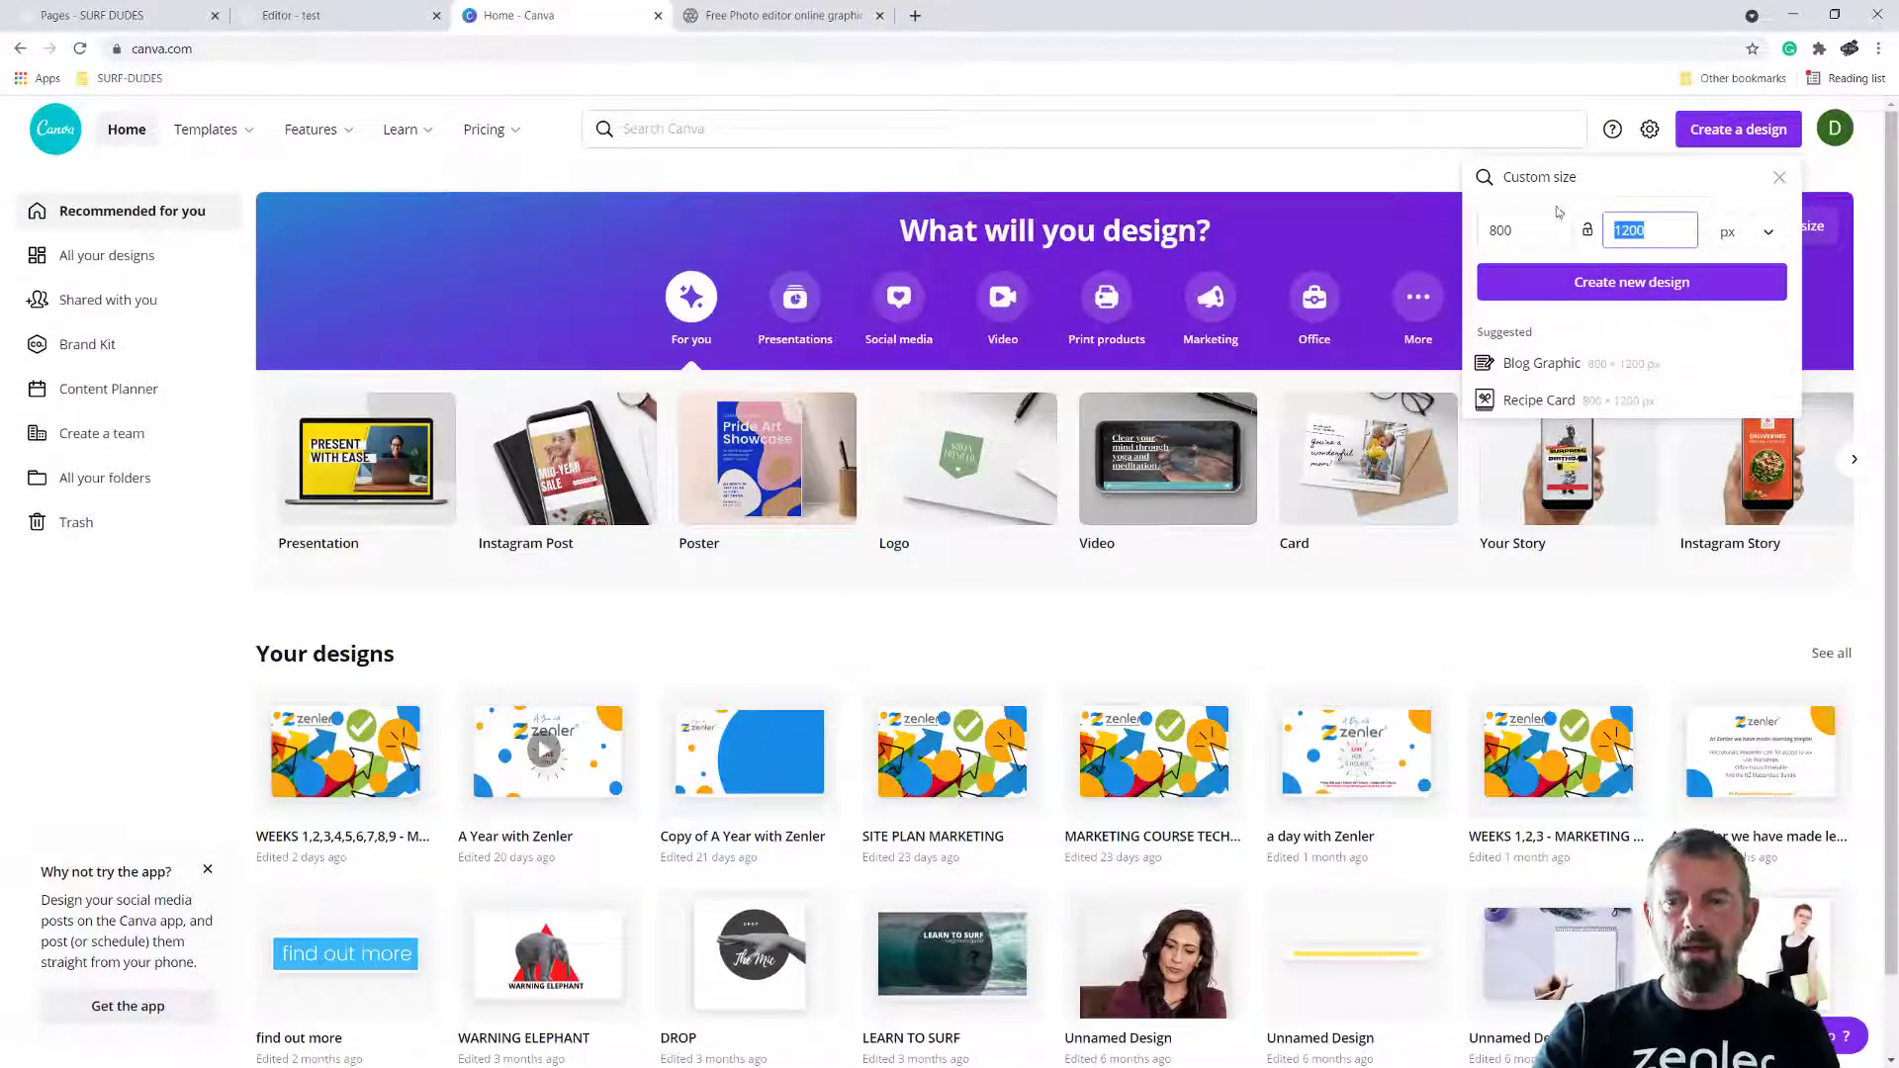
type("500")
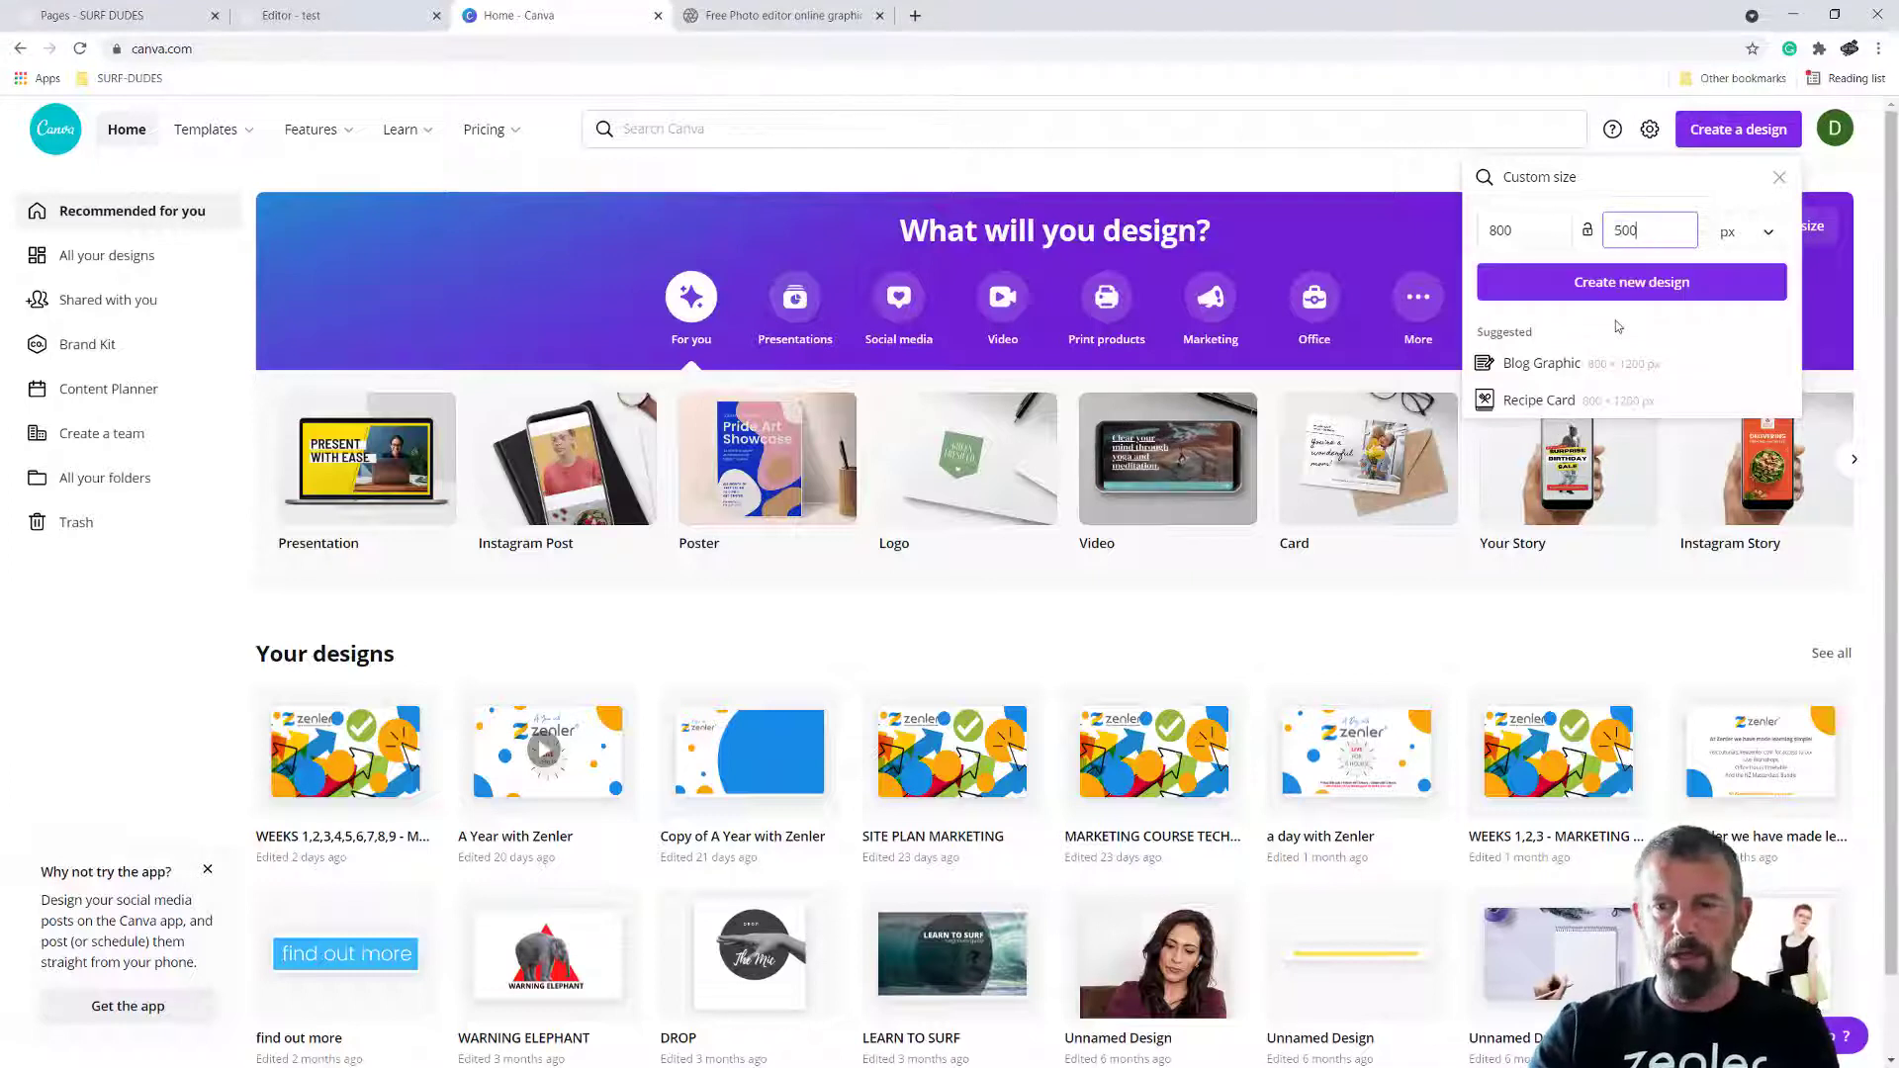
left_click(1705, 137)
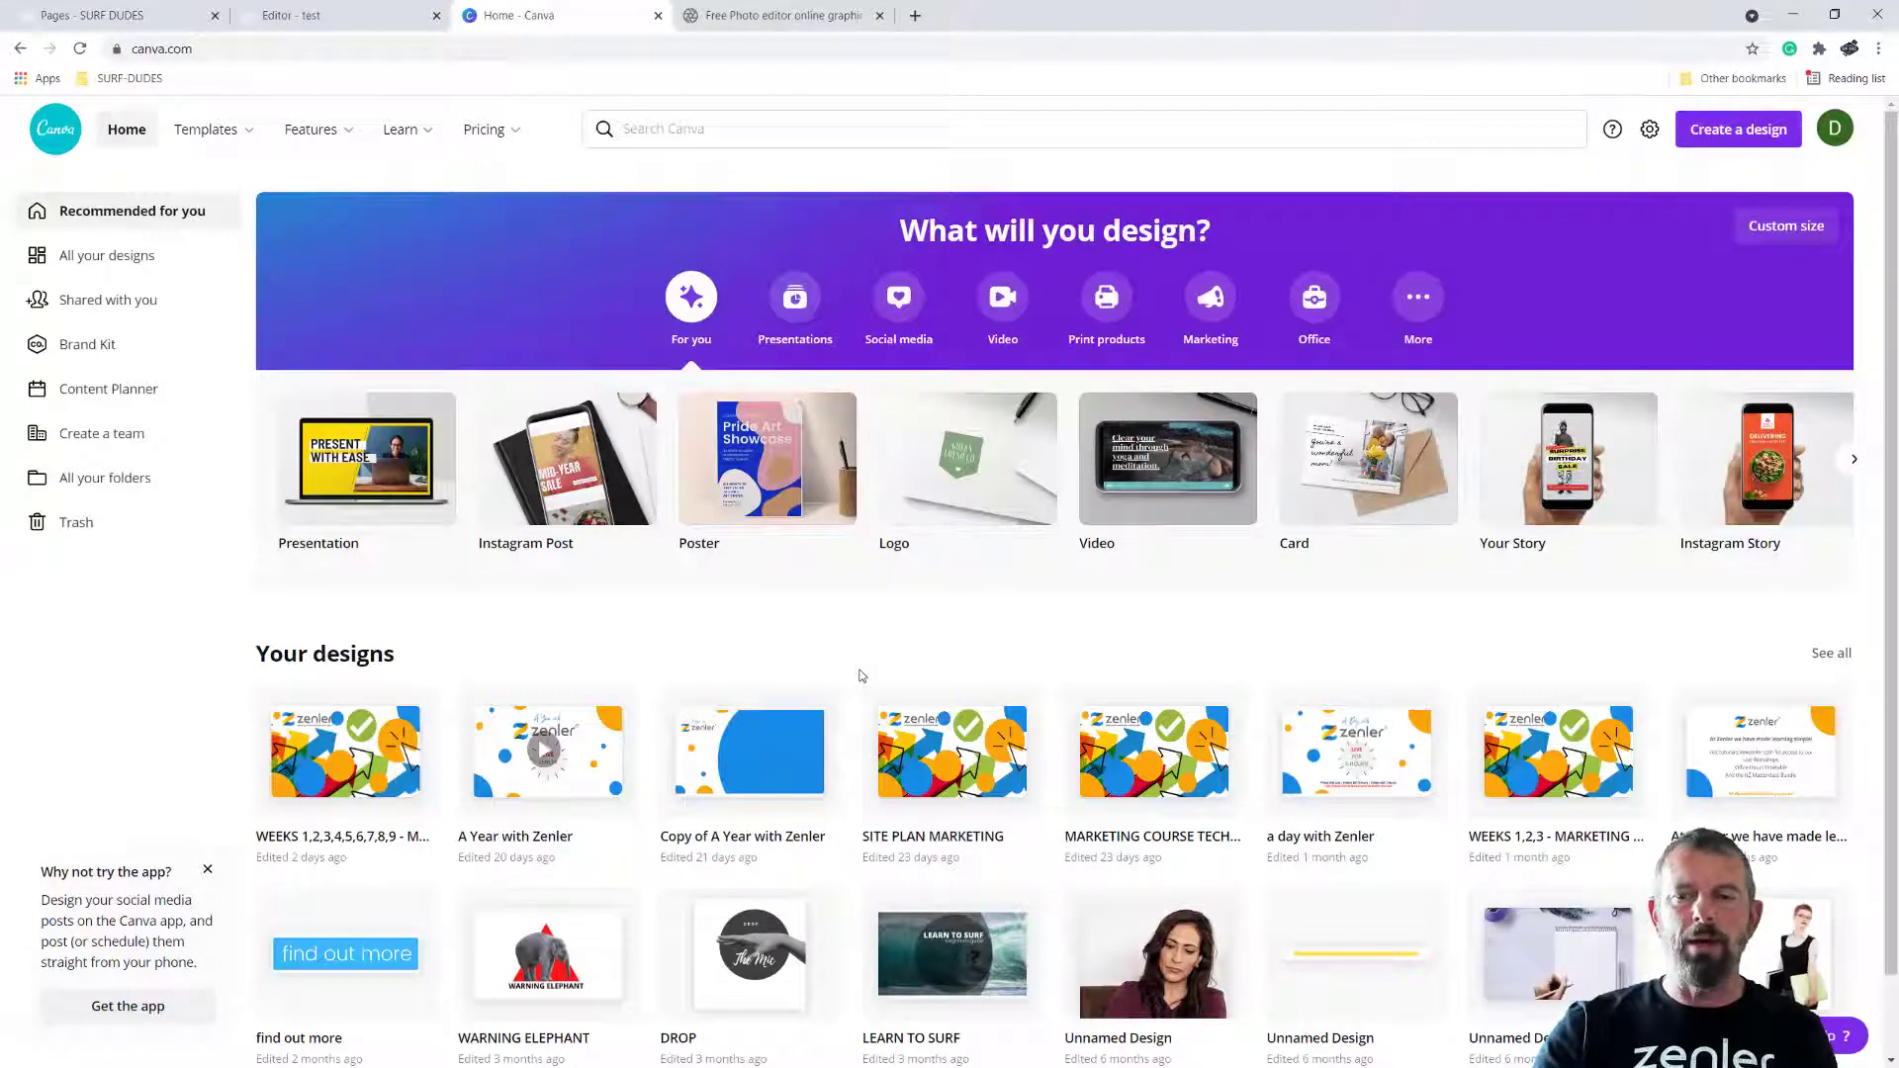
left_click(770, 22)
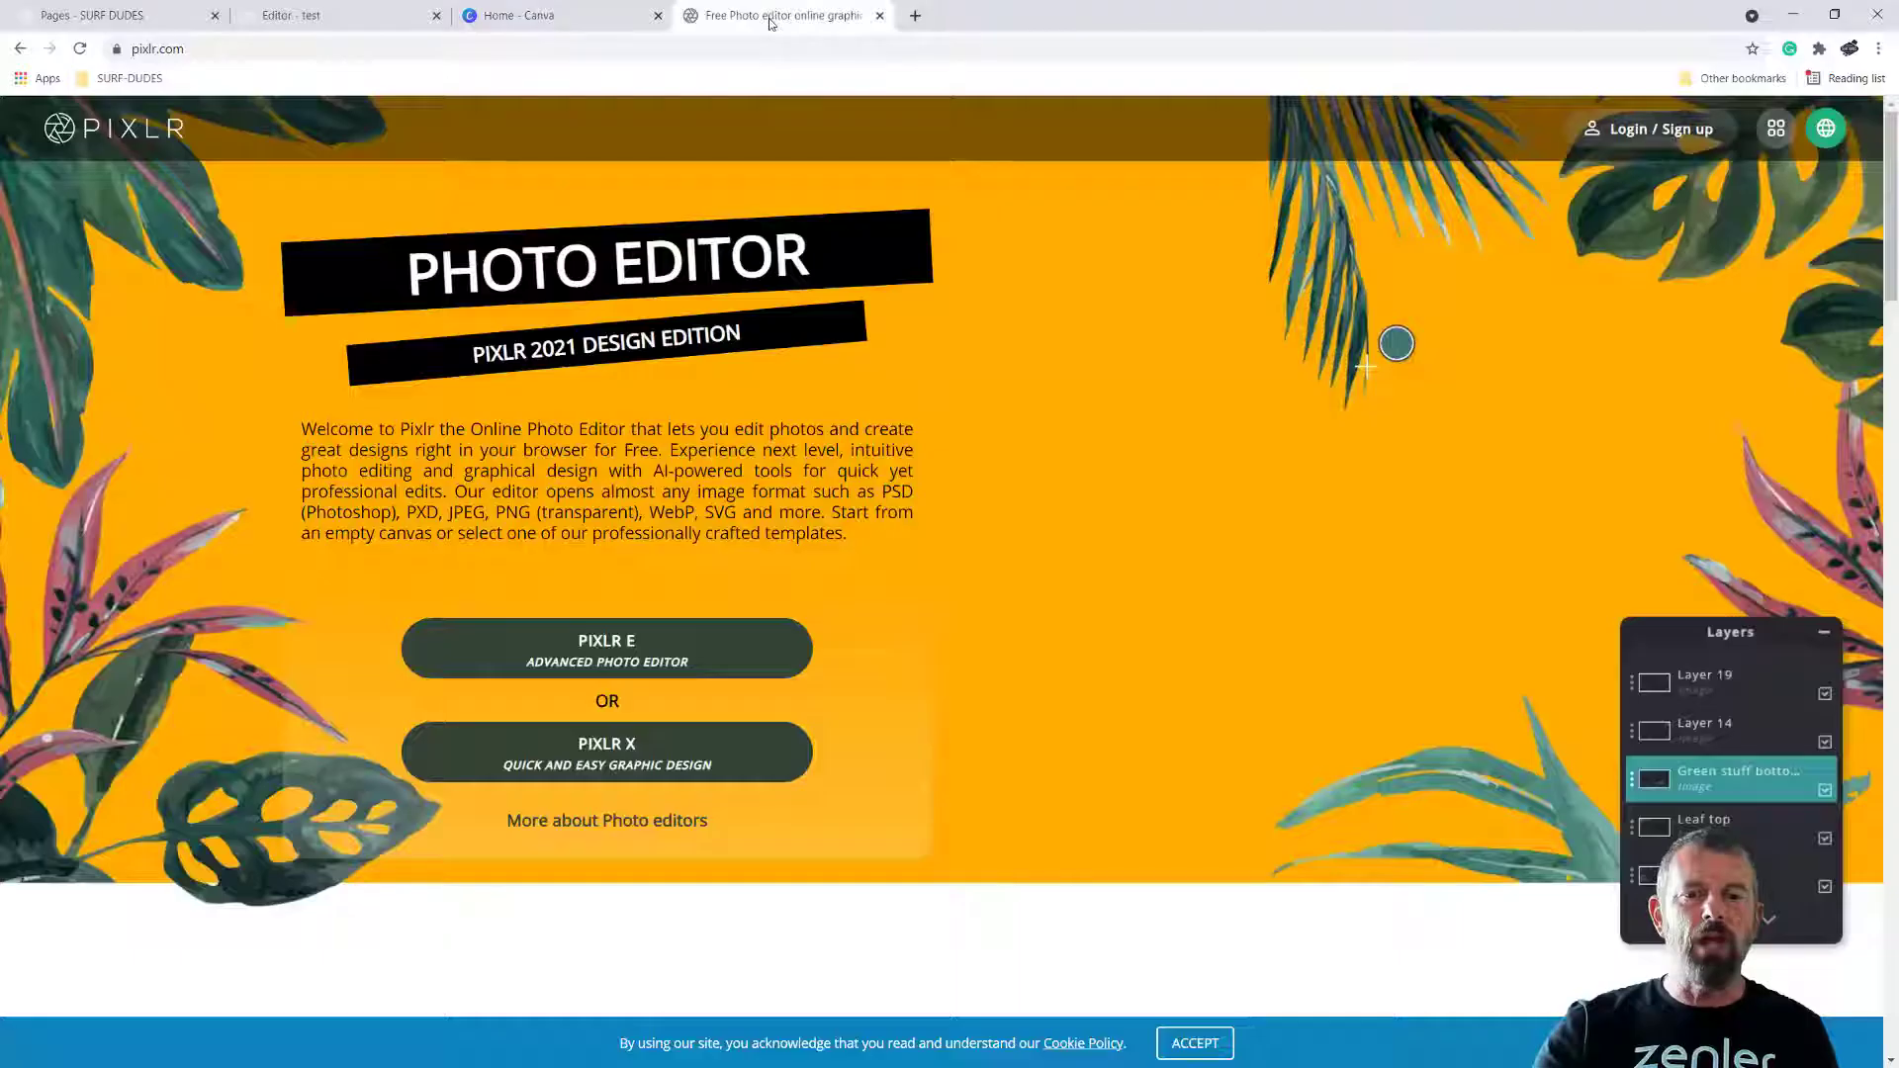
left_click(614, 16)
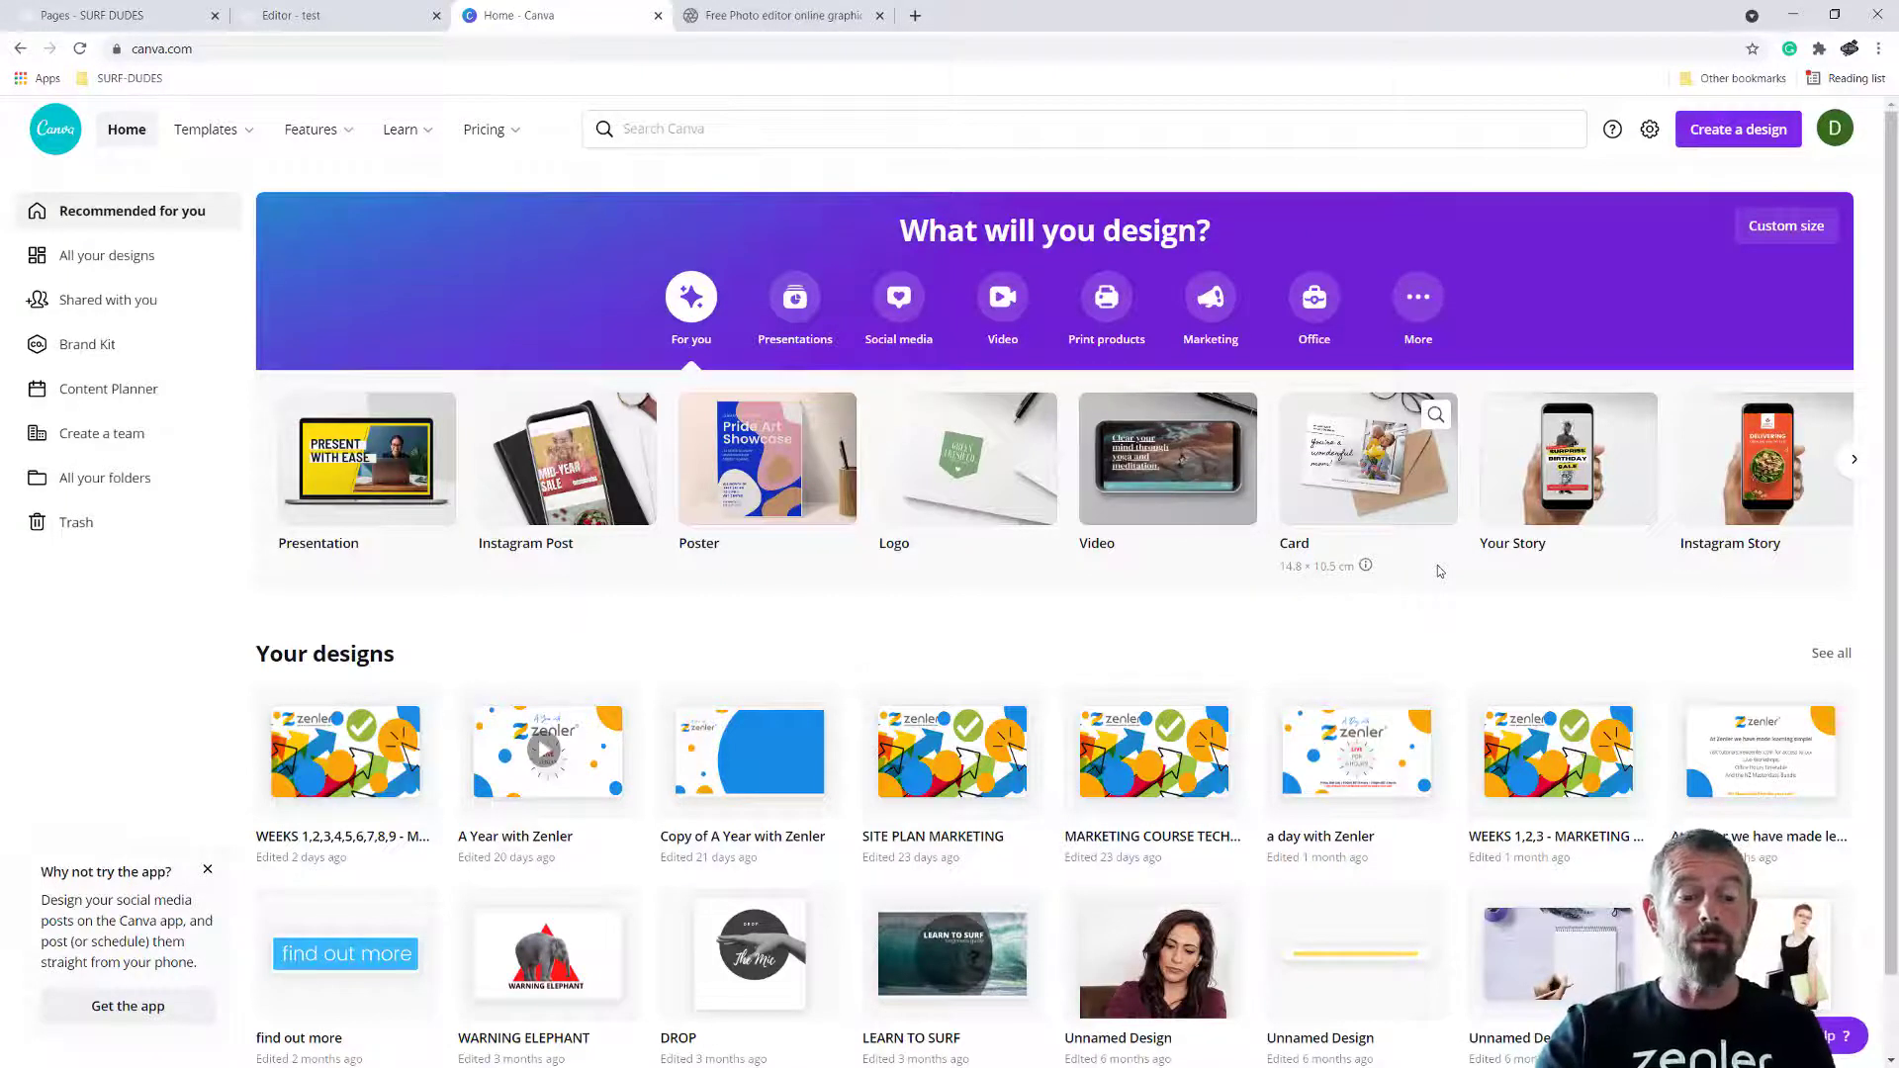
left_click(1738, 129)
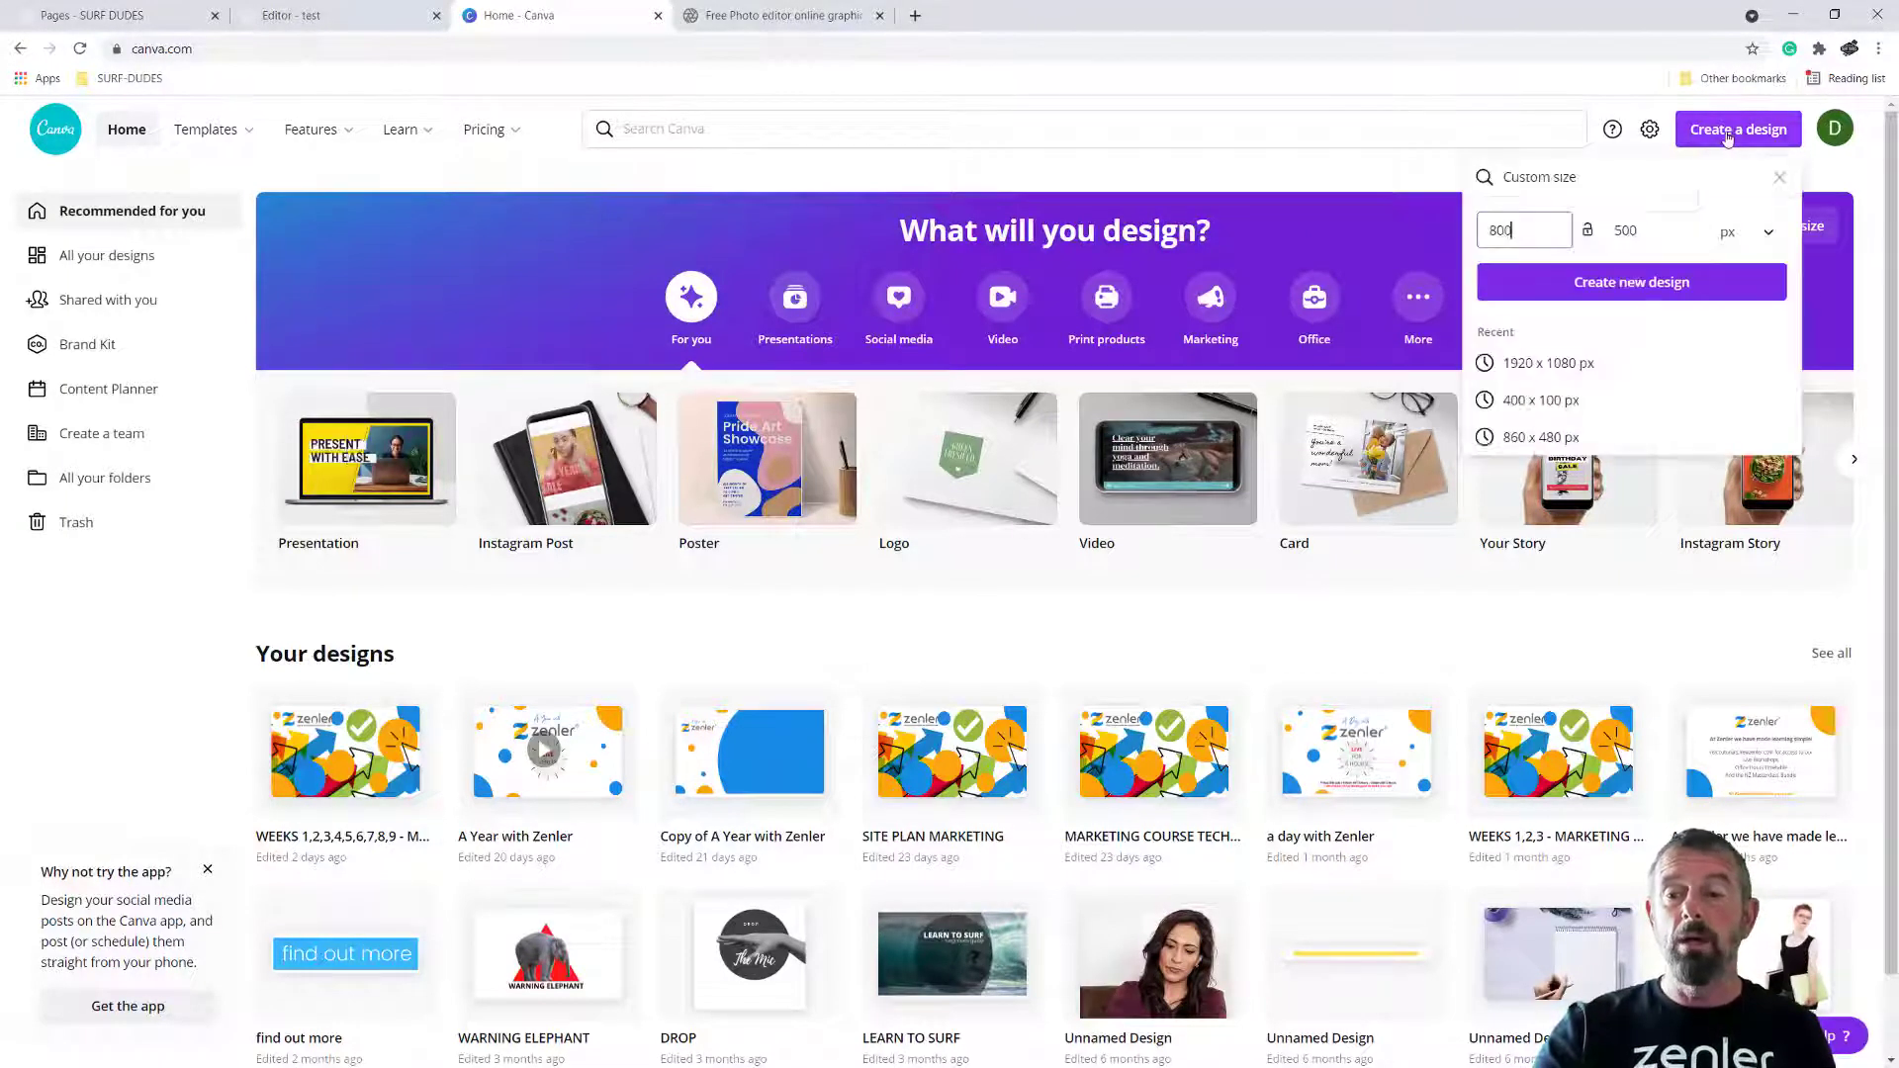
left_click(1647, 288)
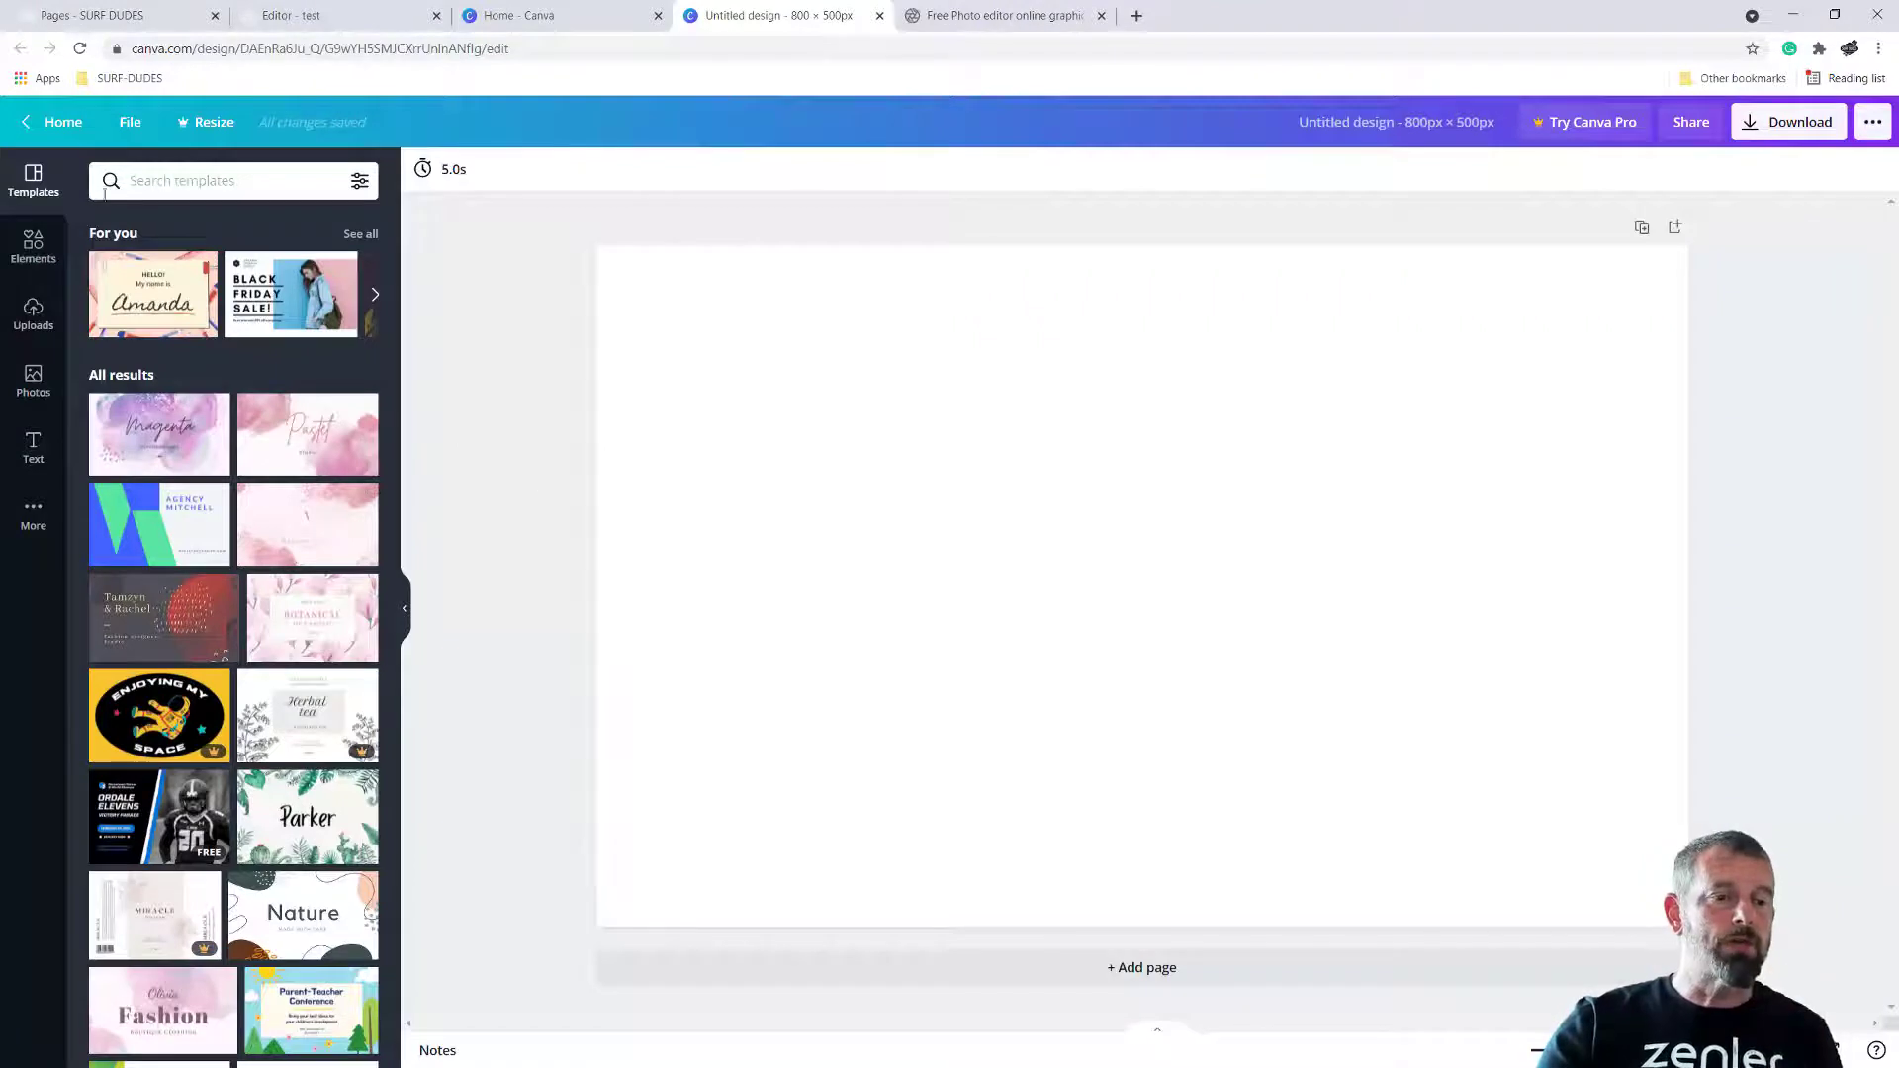
Search the photo library for "dogs" and place the photo of the black-and-white dog looking up on the blank page
left_click(32, 380)
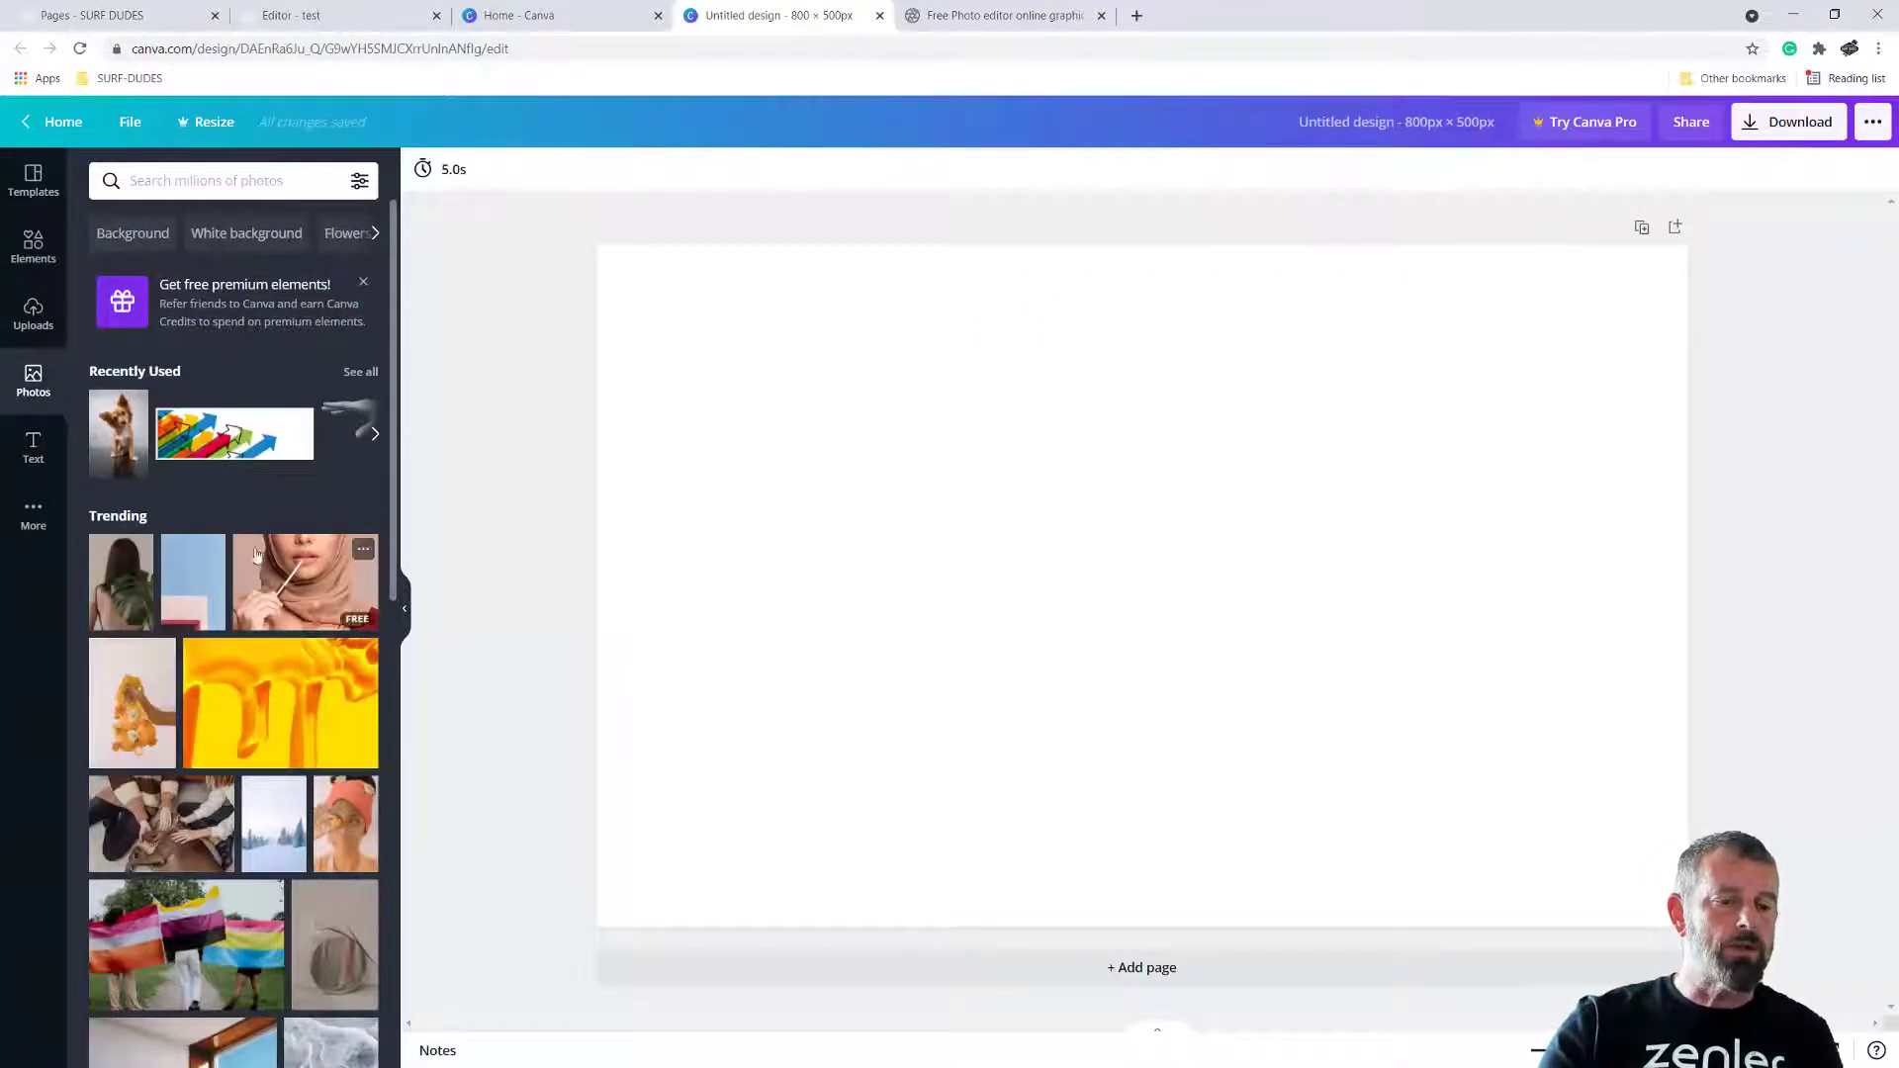
left_click(168, 180)
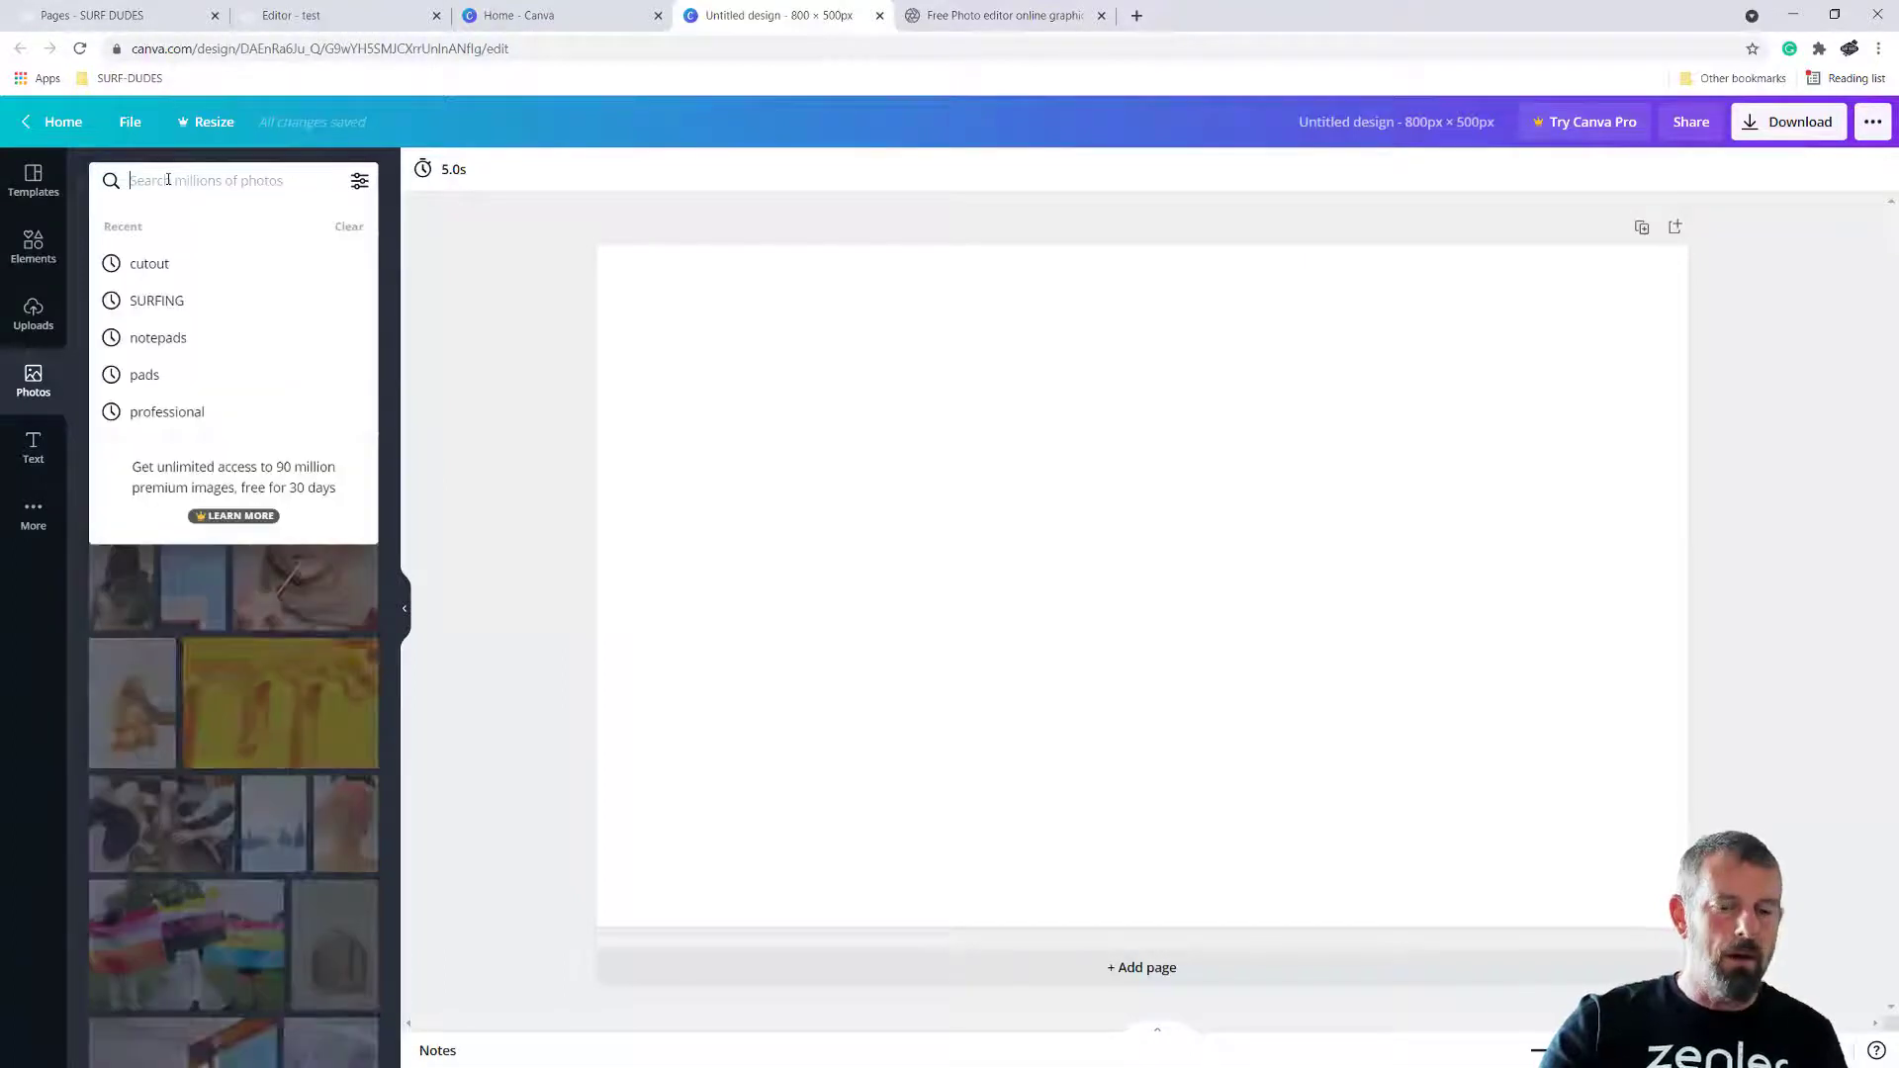
type("dogs")
key("Return")
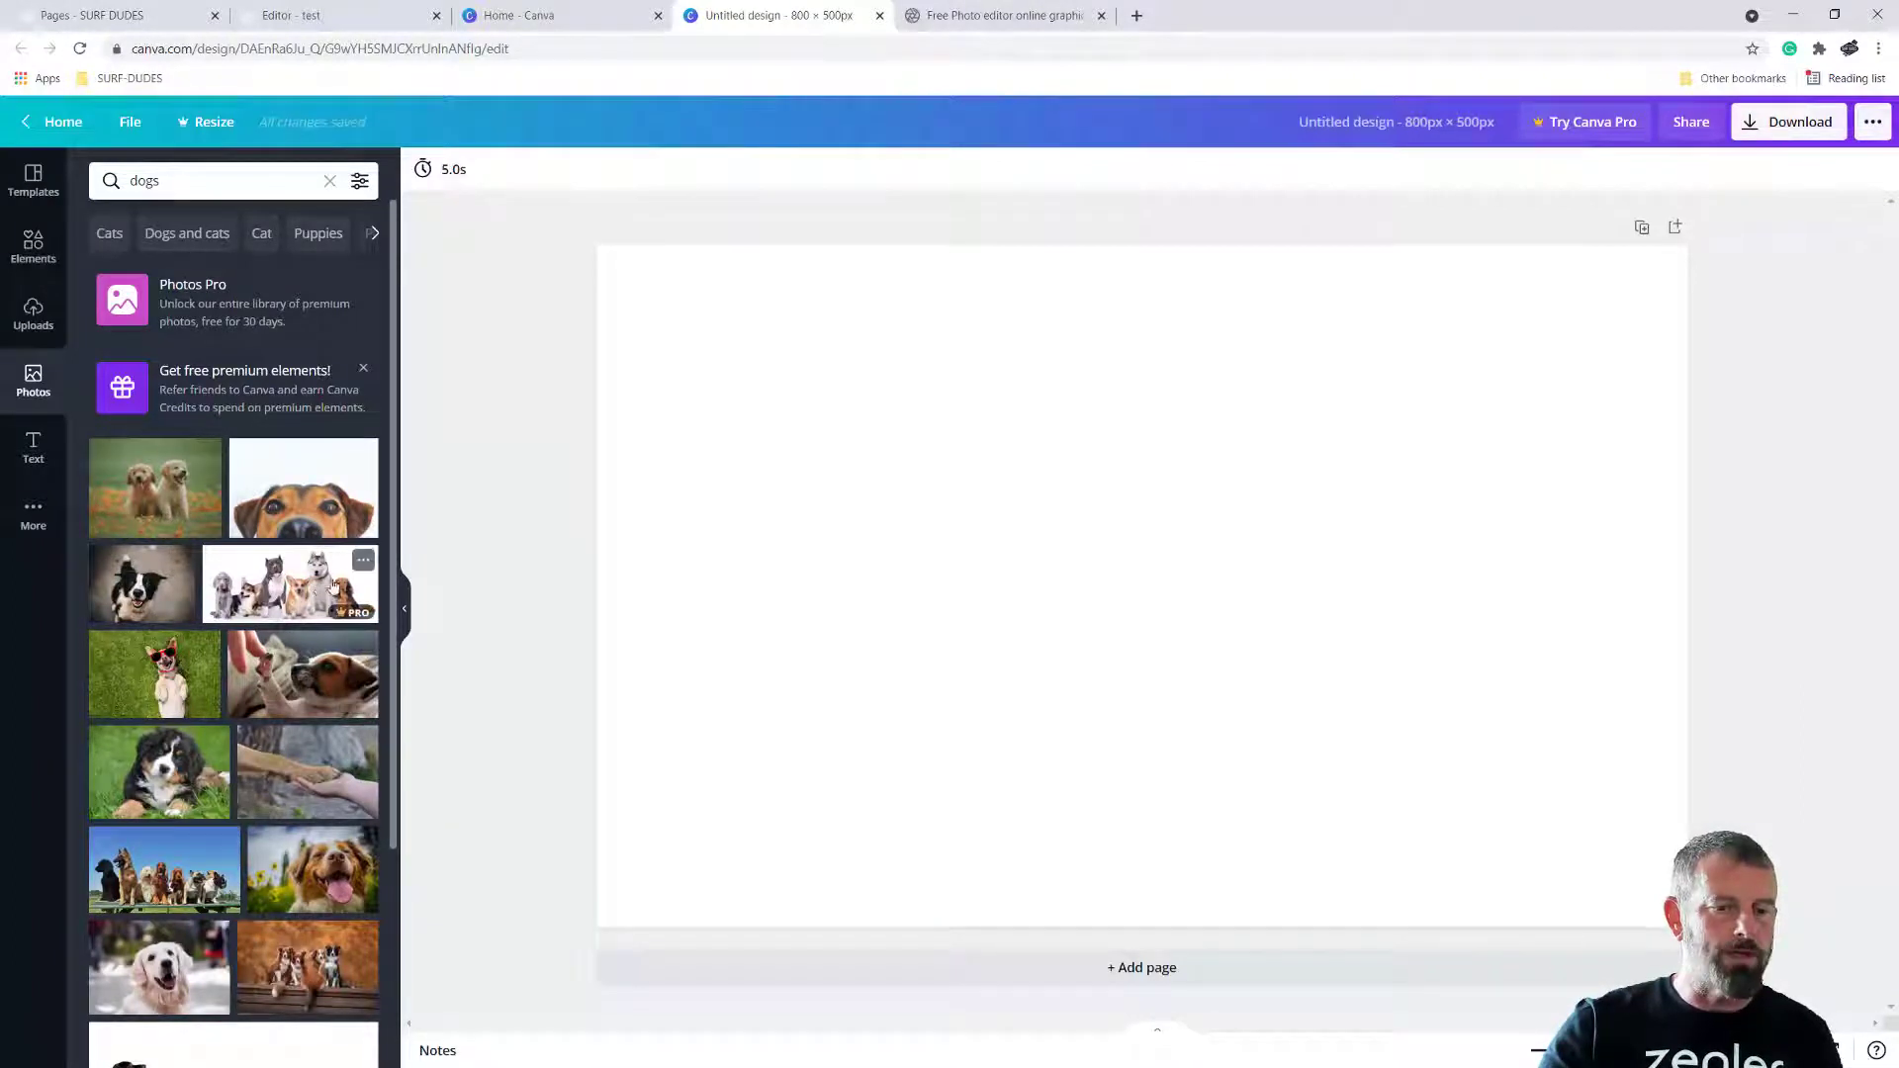
left_click_drag(143, 584, 790, 429)
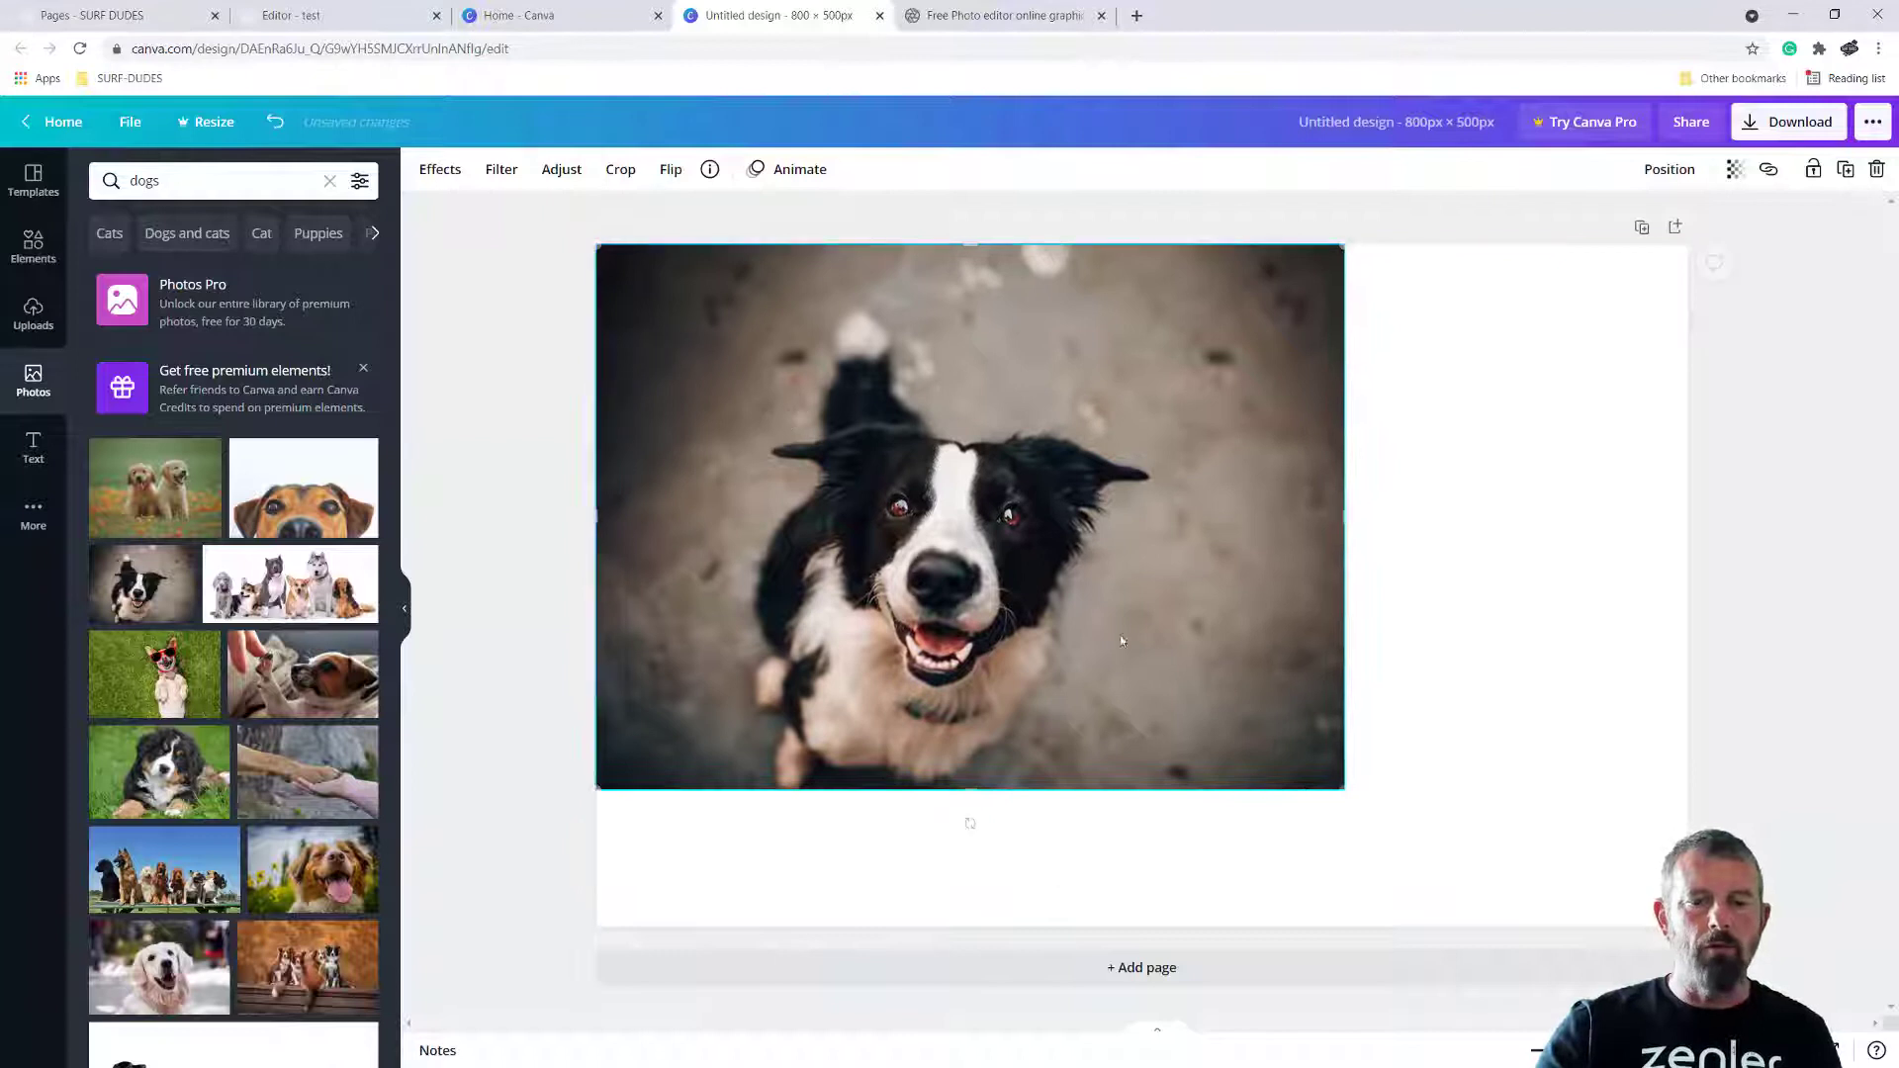
Enlarge the black-and-white dog photo to cover the whole page and reposition it to frame the dog's head
left_click_drag(1344, 790, 1646, 1009)
mouse_move(1735, 953)
left_mouse_down()
mouse_move(1774, 983)
mouse_move(1552, 791)
mouse_move(1740, 904)
mouse_move(1701, 920)
mouse_move(1569, 772)
mouse_move(1764, 938)
left_mouse_up()
left_click_drag(1325, 791, 1303, 696)
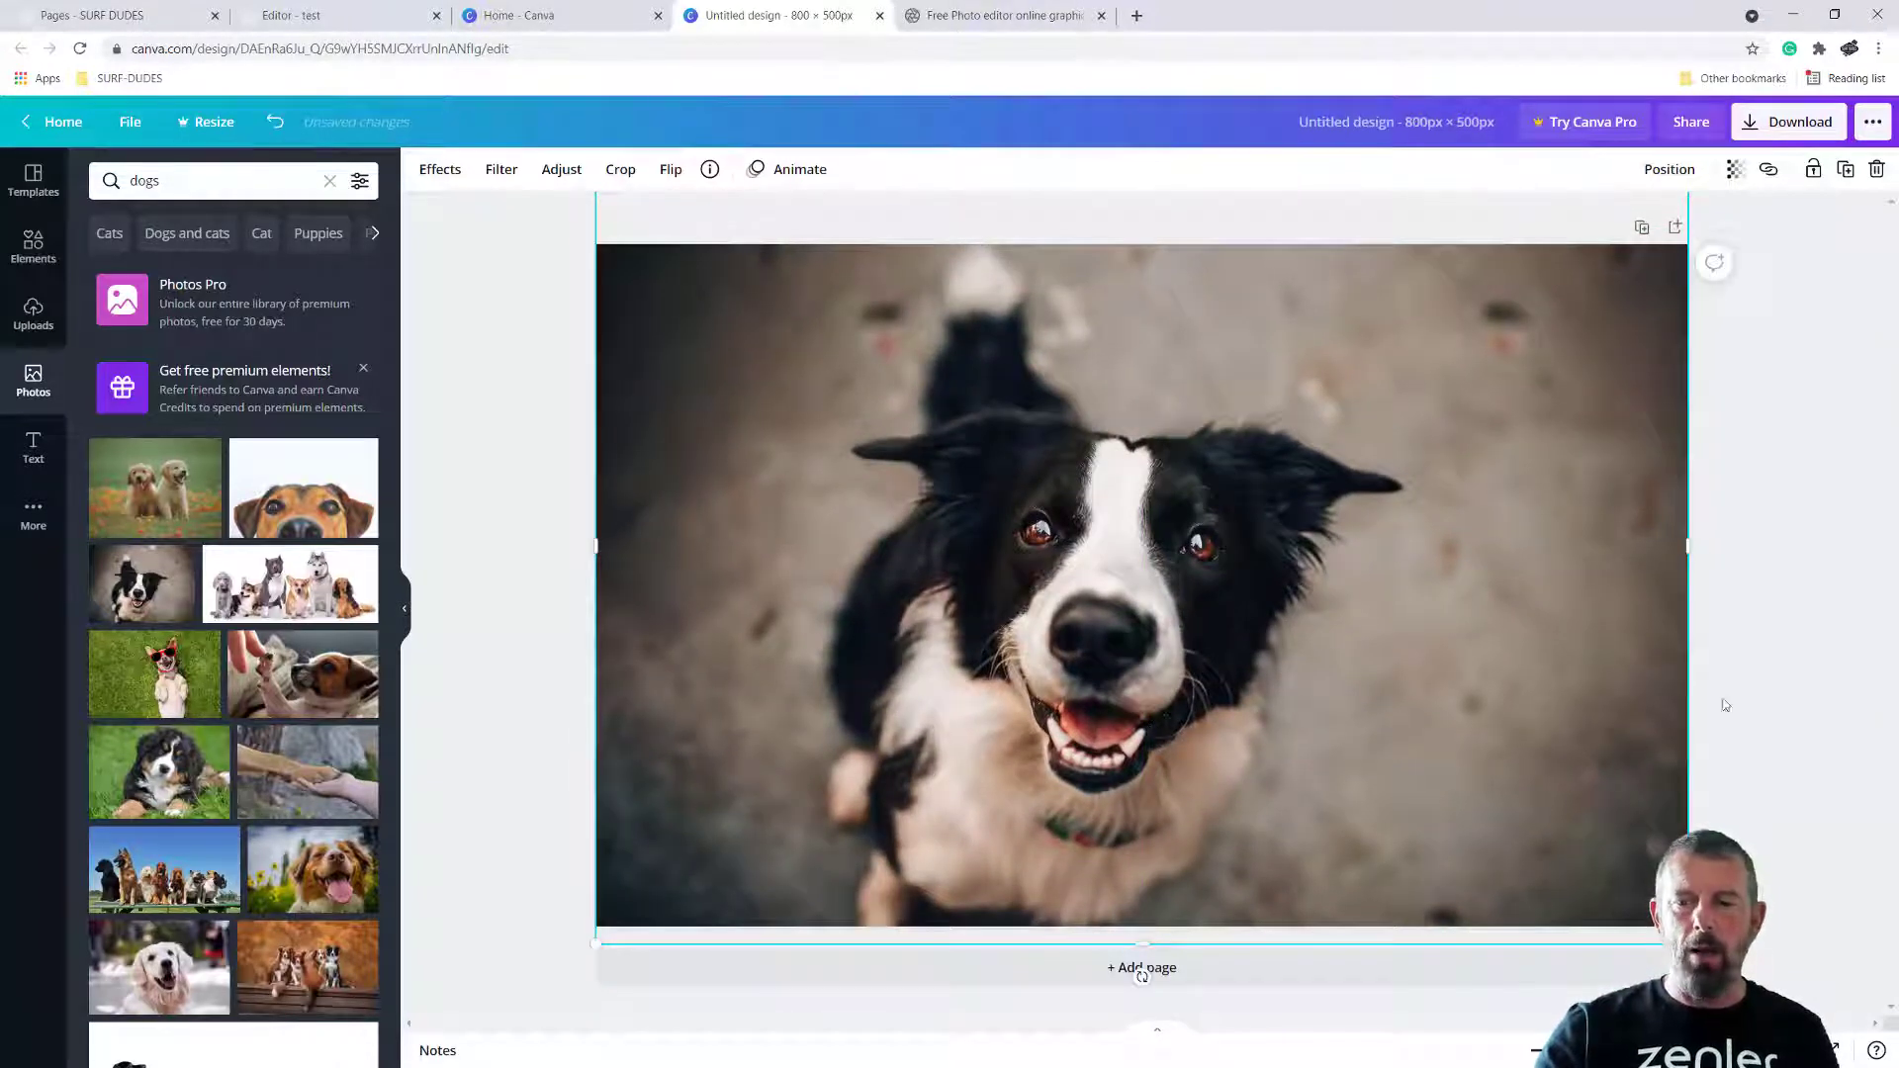
key("Escape")
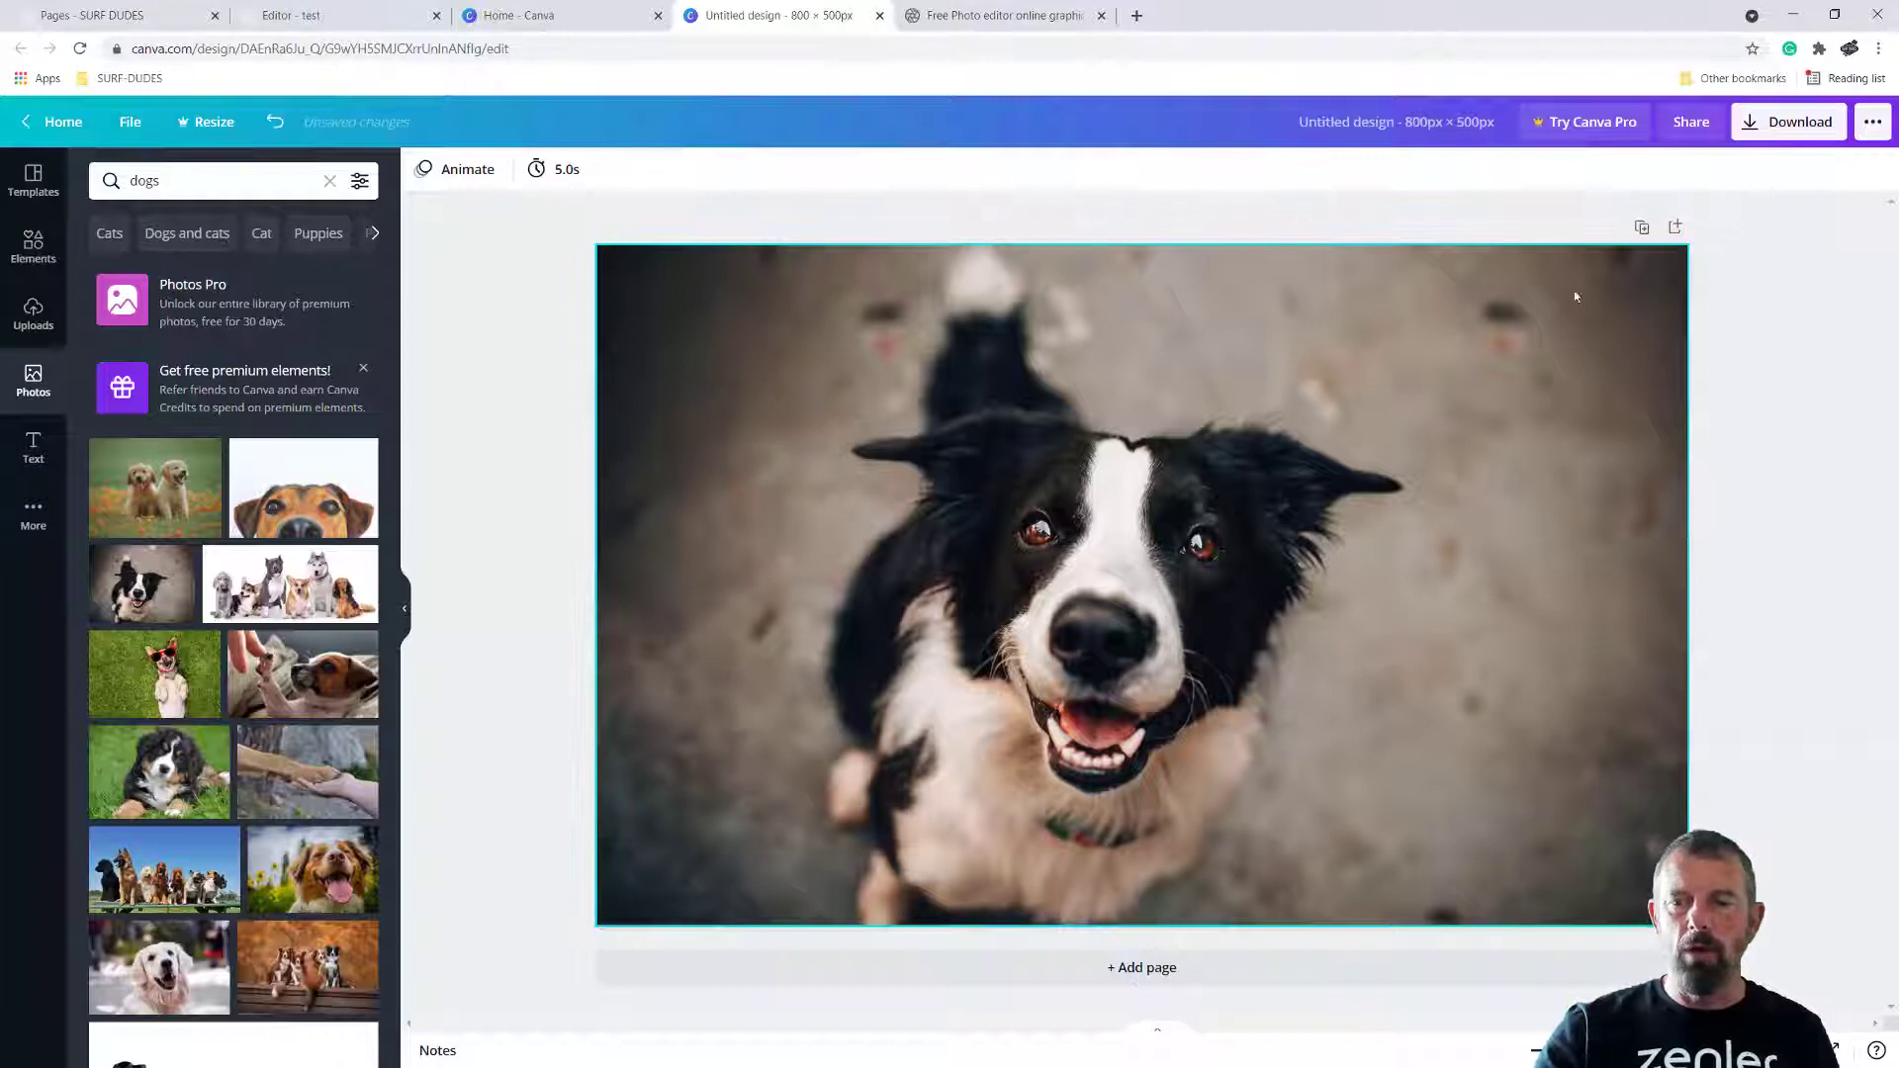
Duplicate the first page and replace the copied photo with the white golden retriever, filling page 2
left_click(1643, 229)
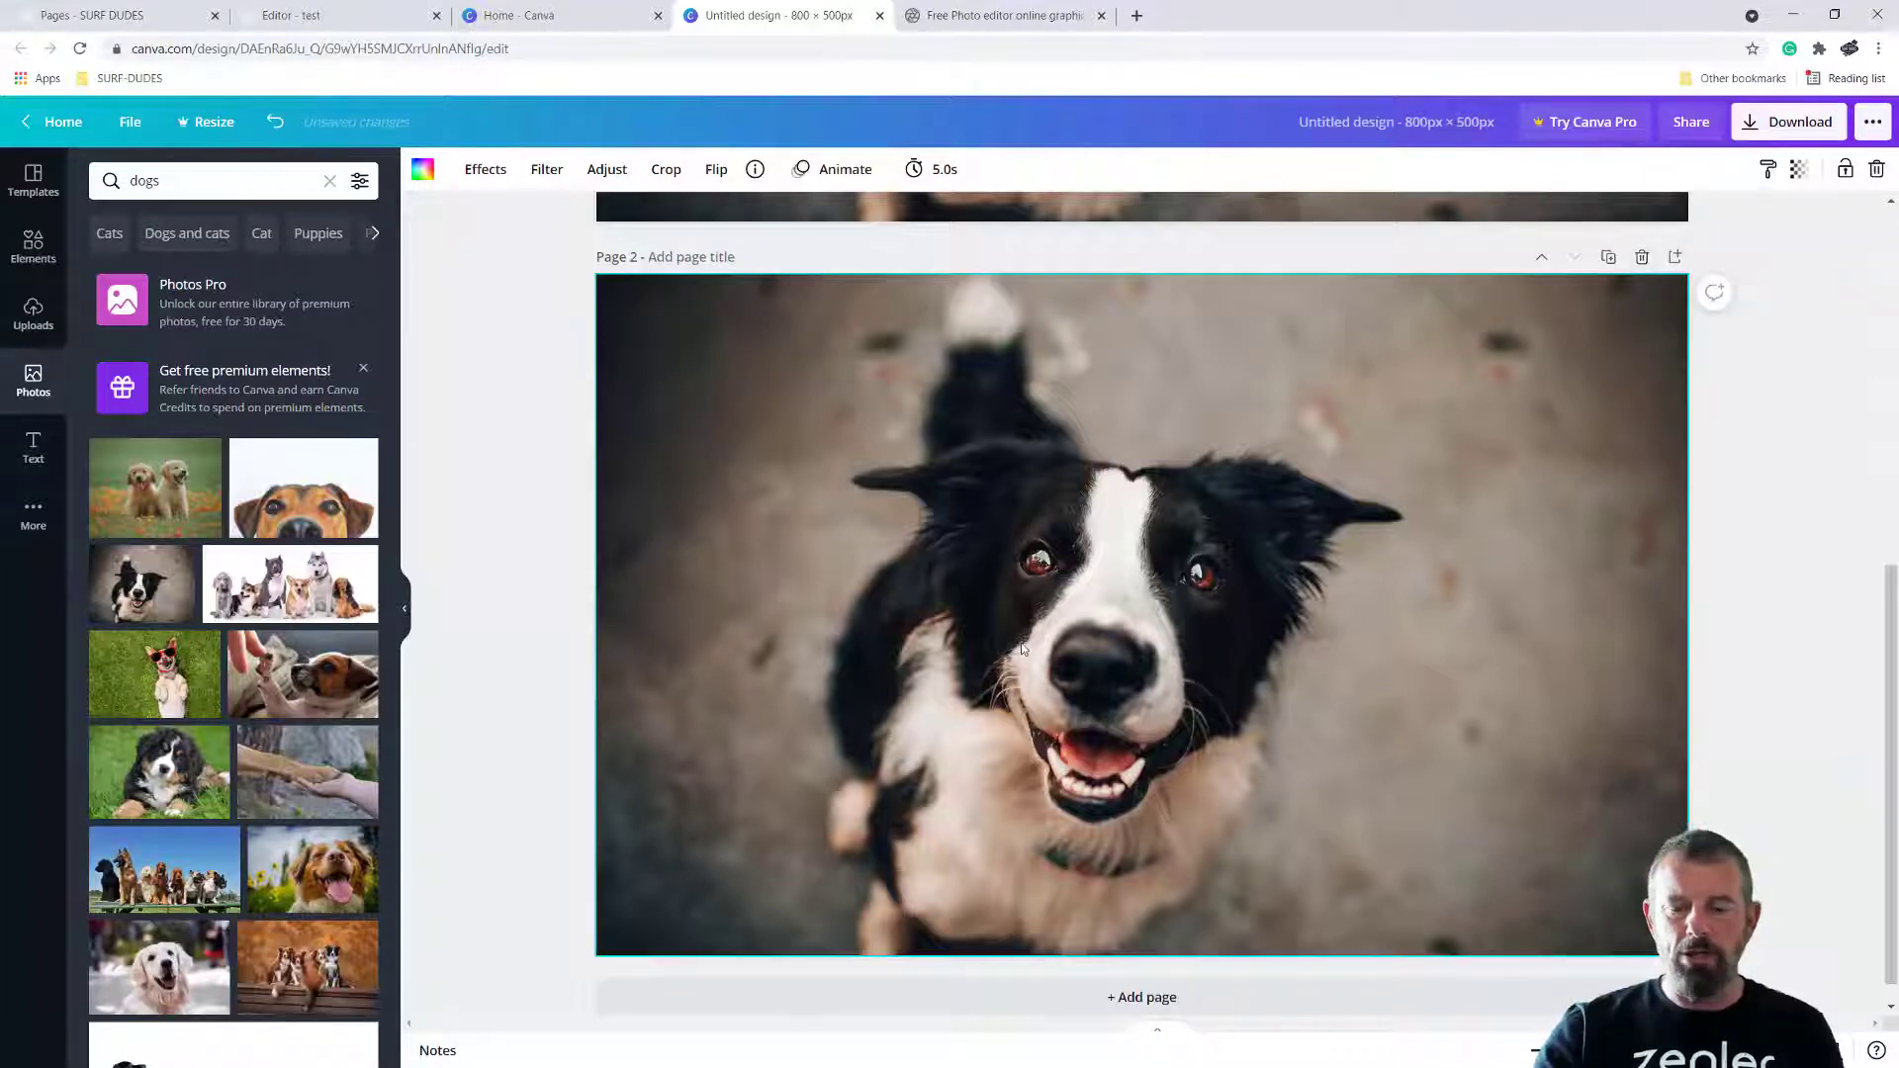
key("Delete")
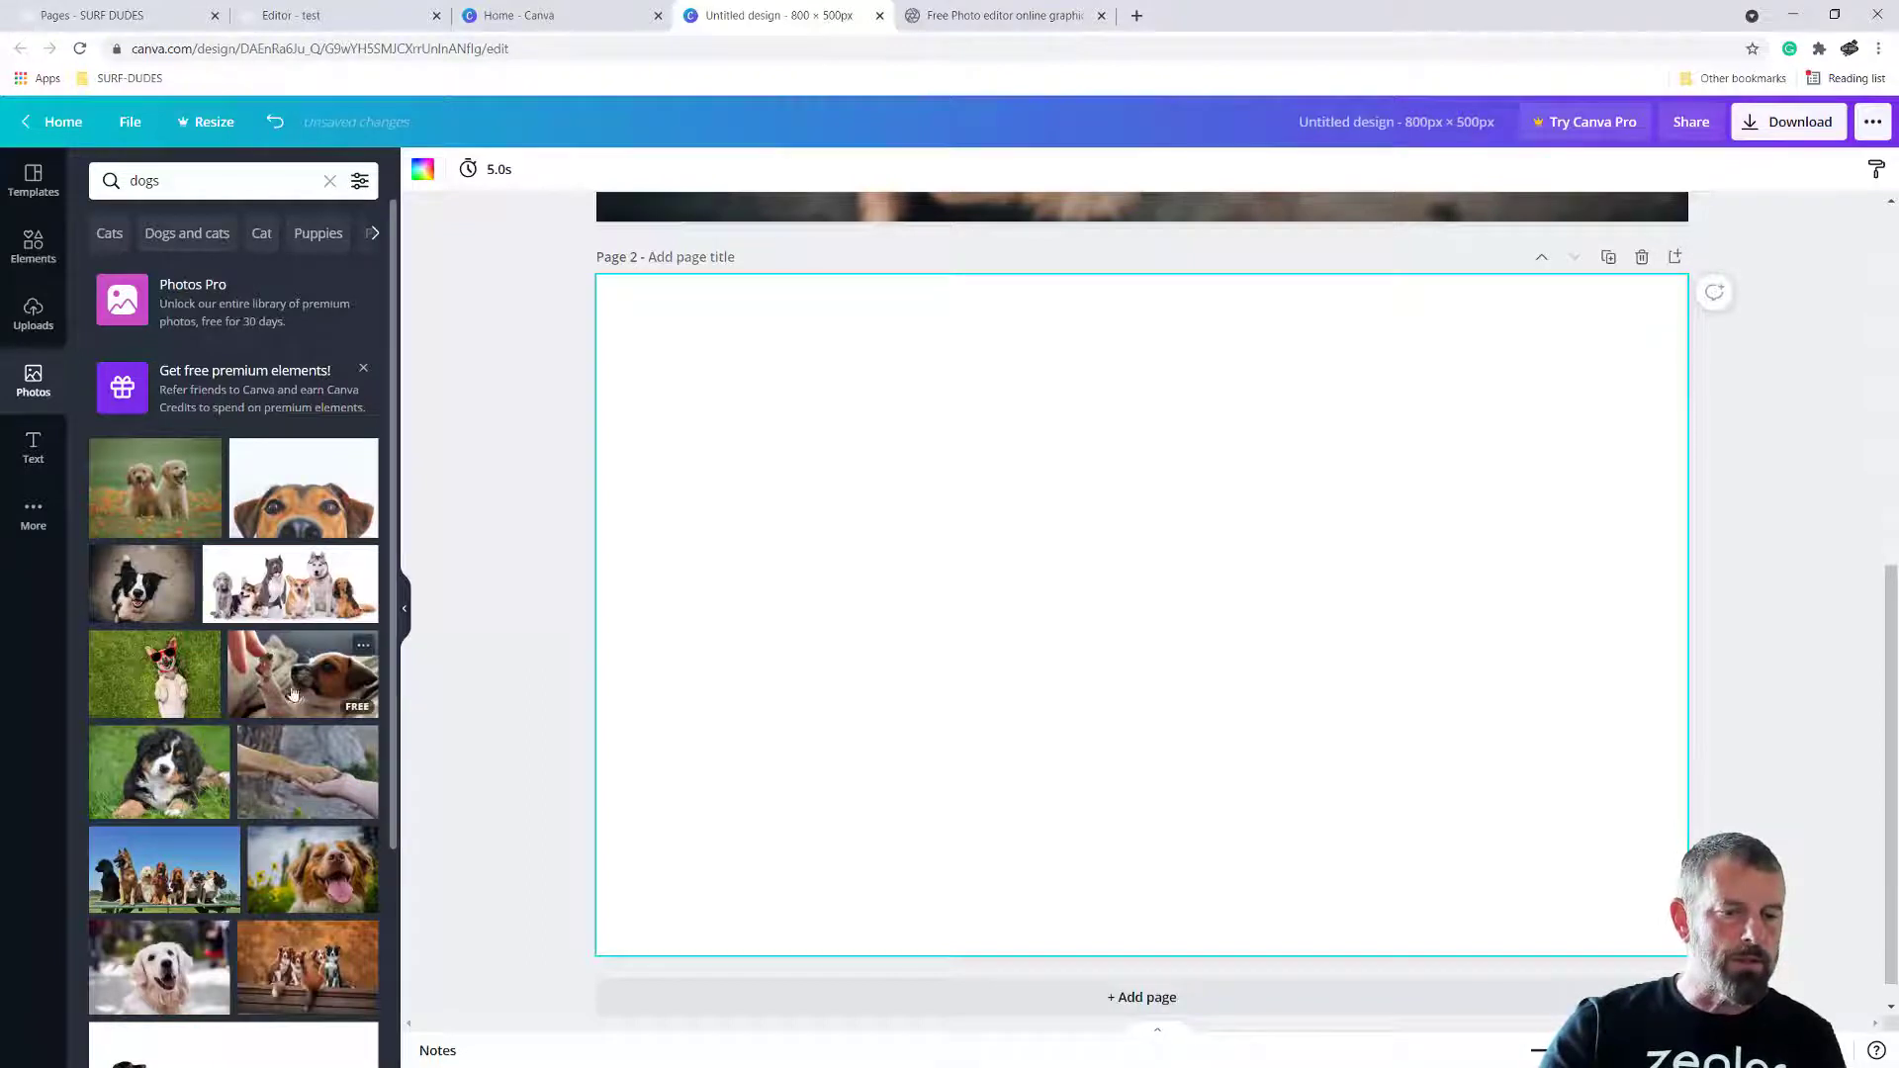
left_click_drag(144, 982, 952, 482)
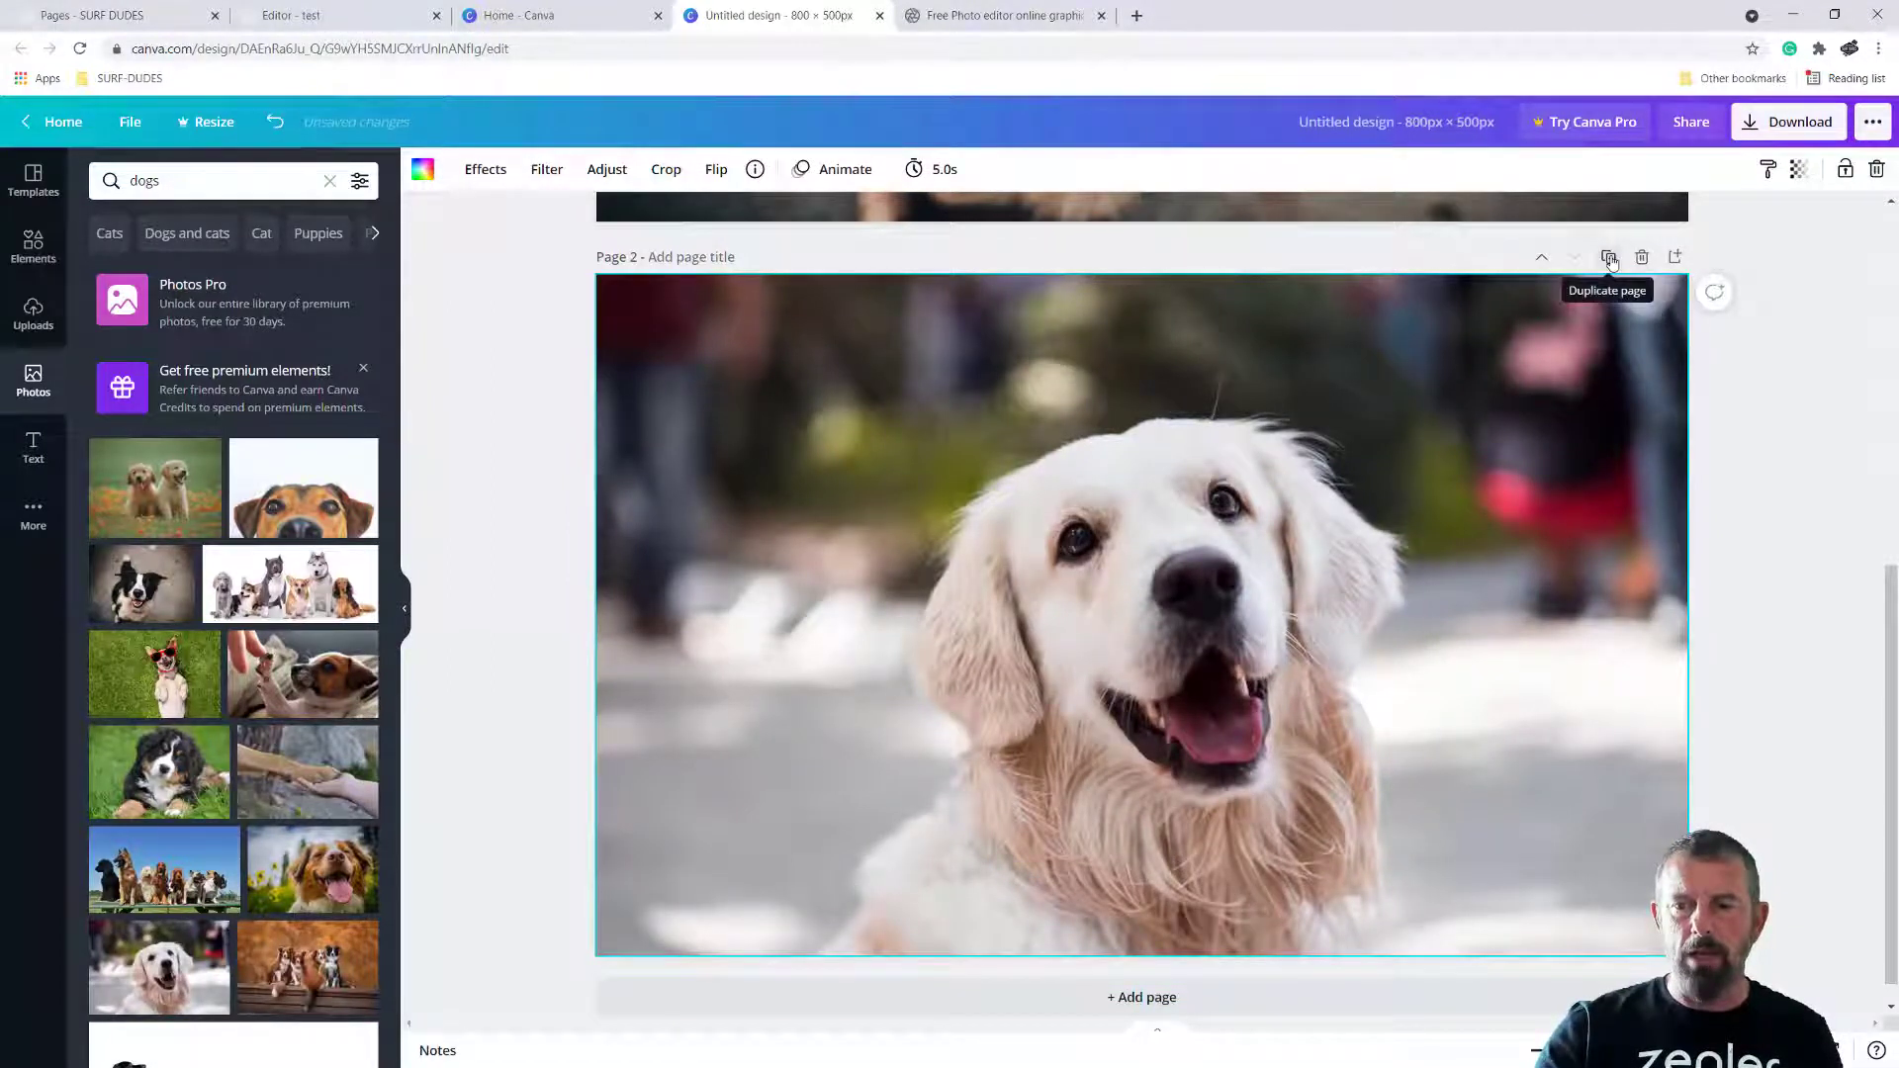
Duplicate page 2 and replace the copied photo with the beagle puppy lying on gravel
left_click(1609, 259)
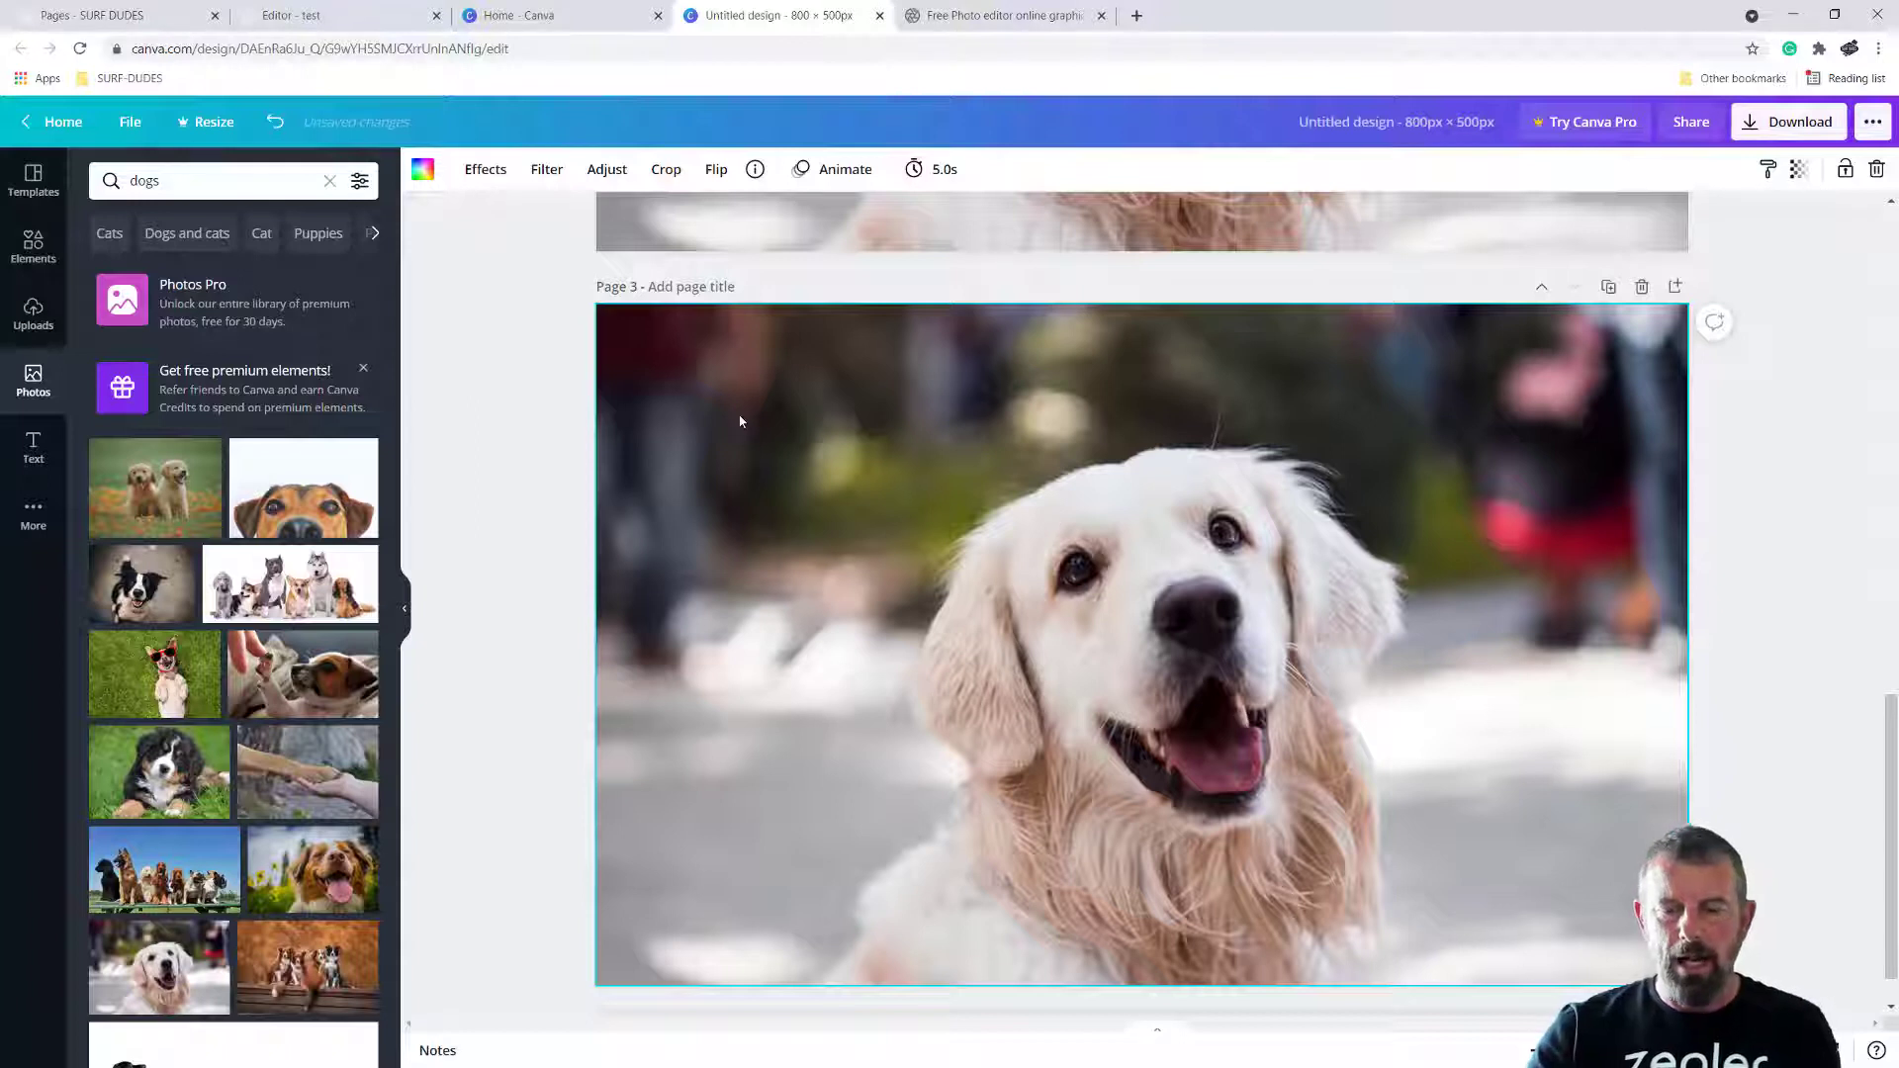
key("Delete")
scroll(214, 731, "down", 3)
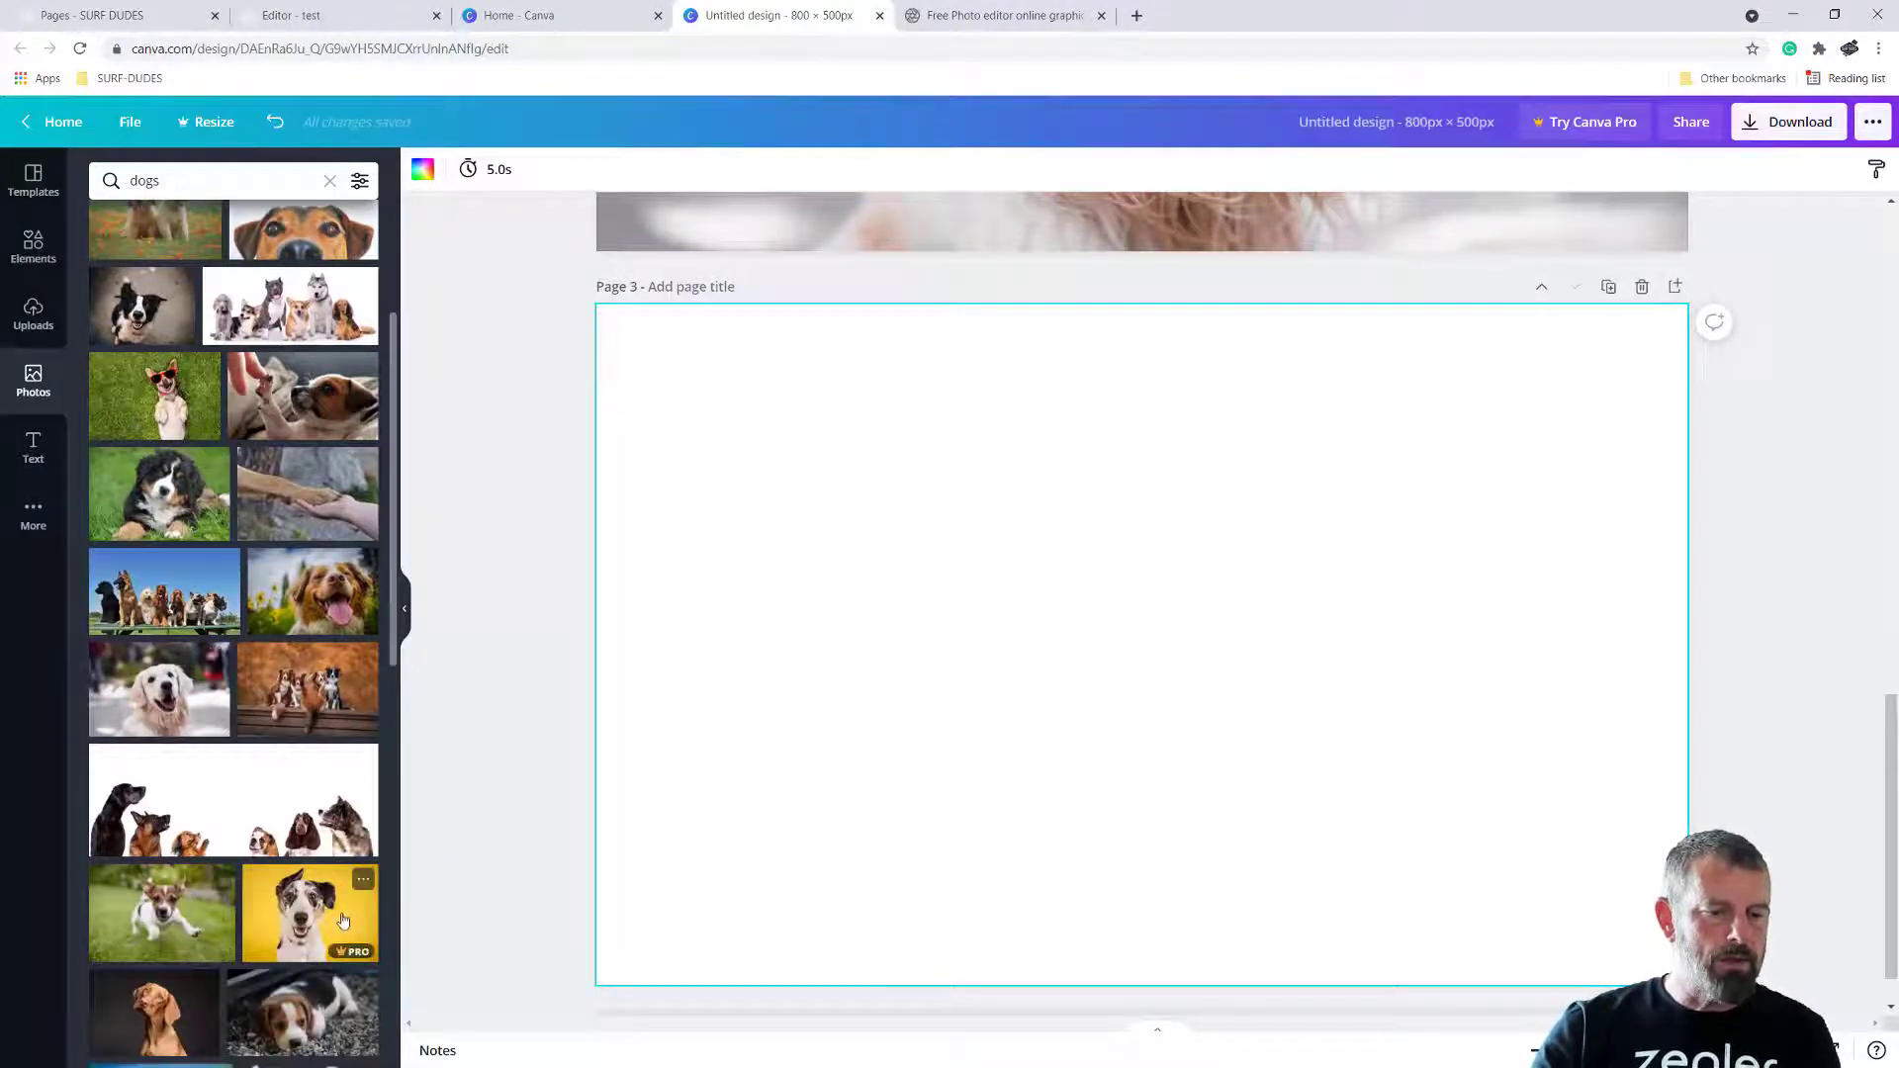
left_click_drag(269, 1014, 646, 341)
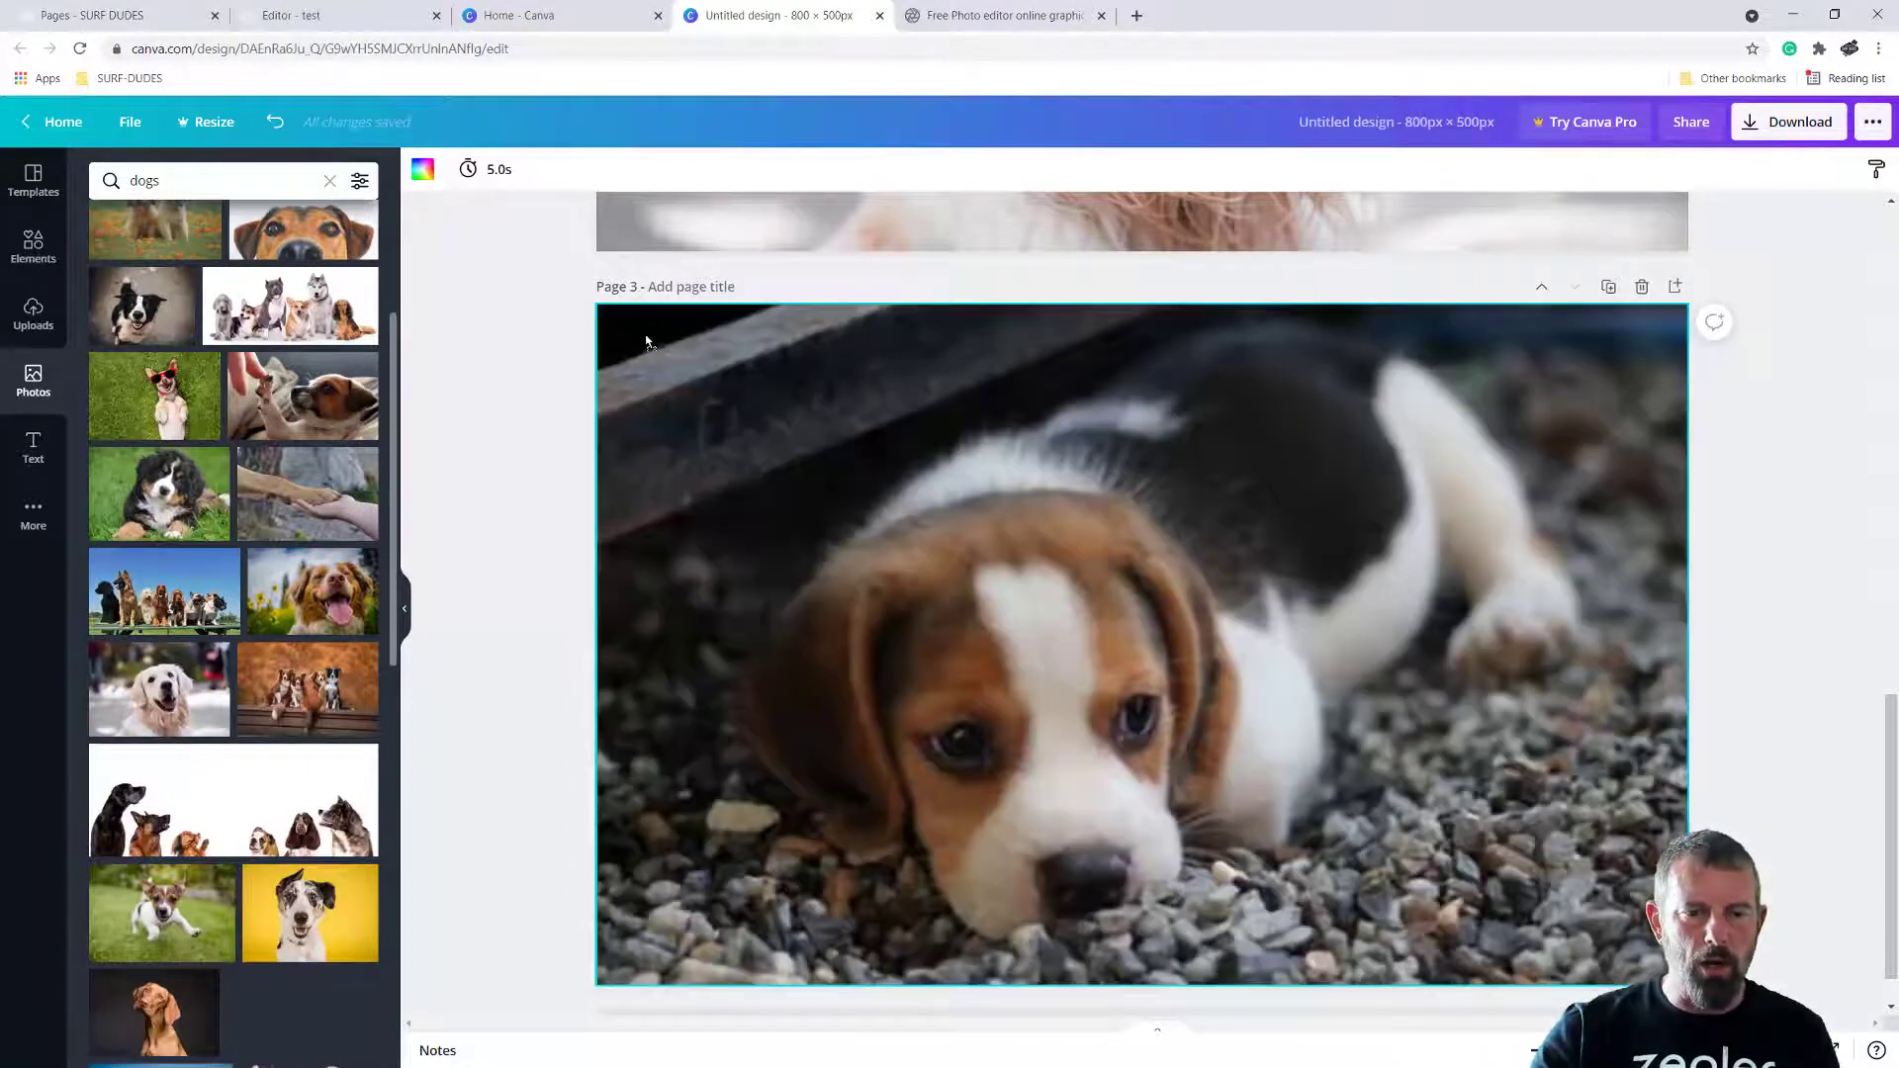
Shift and enlarge the beagle puppy photo on page 3 so it extends past the page edges and fills the page
left_click_drag(752, 437, 653, 330)
left_click_drag(716, 395, 514, 281)
left_click_drag(906, 581, 992, 586)
left_click_drag(591, 914, 502, 1033)
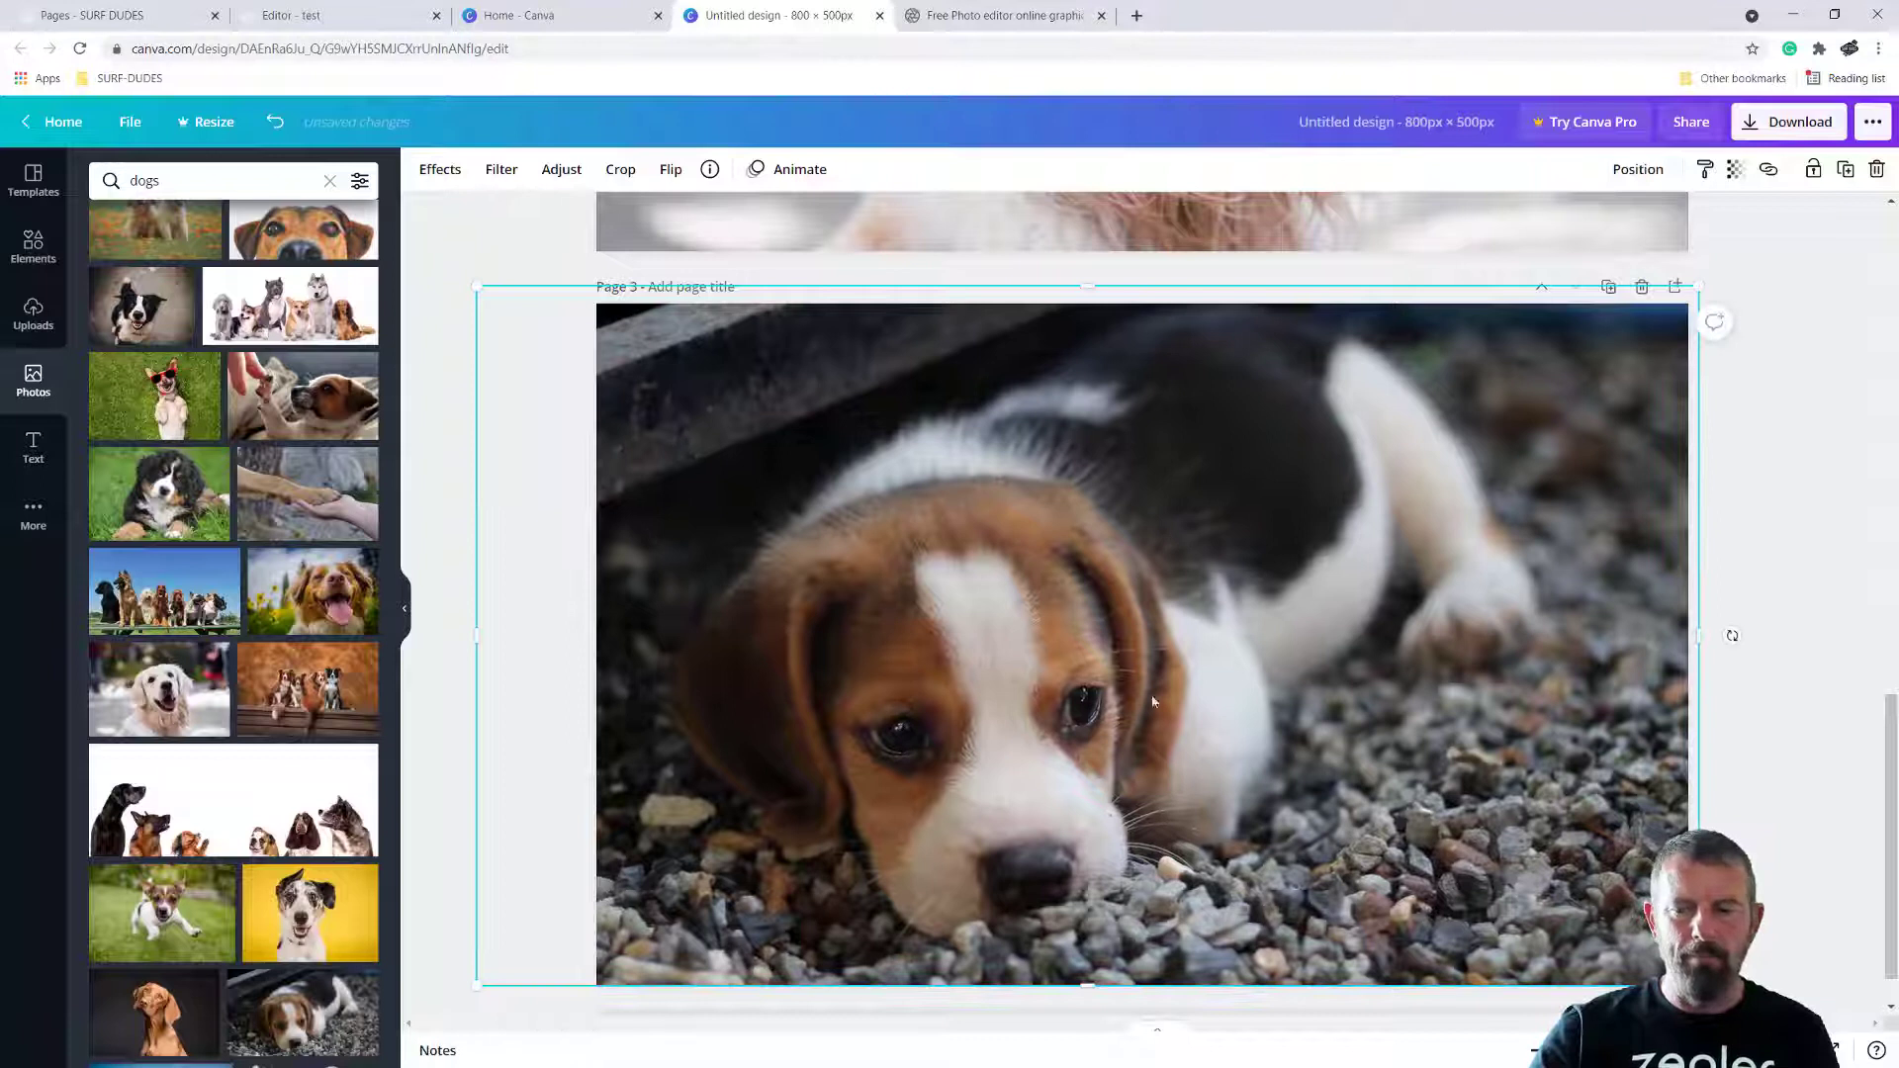
left_click(1736, 750)
scroll(1135, 608, "up", 10)
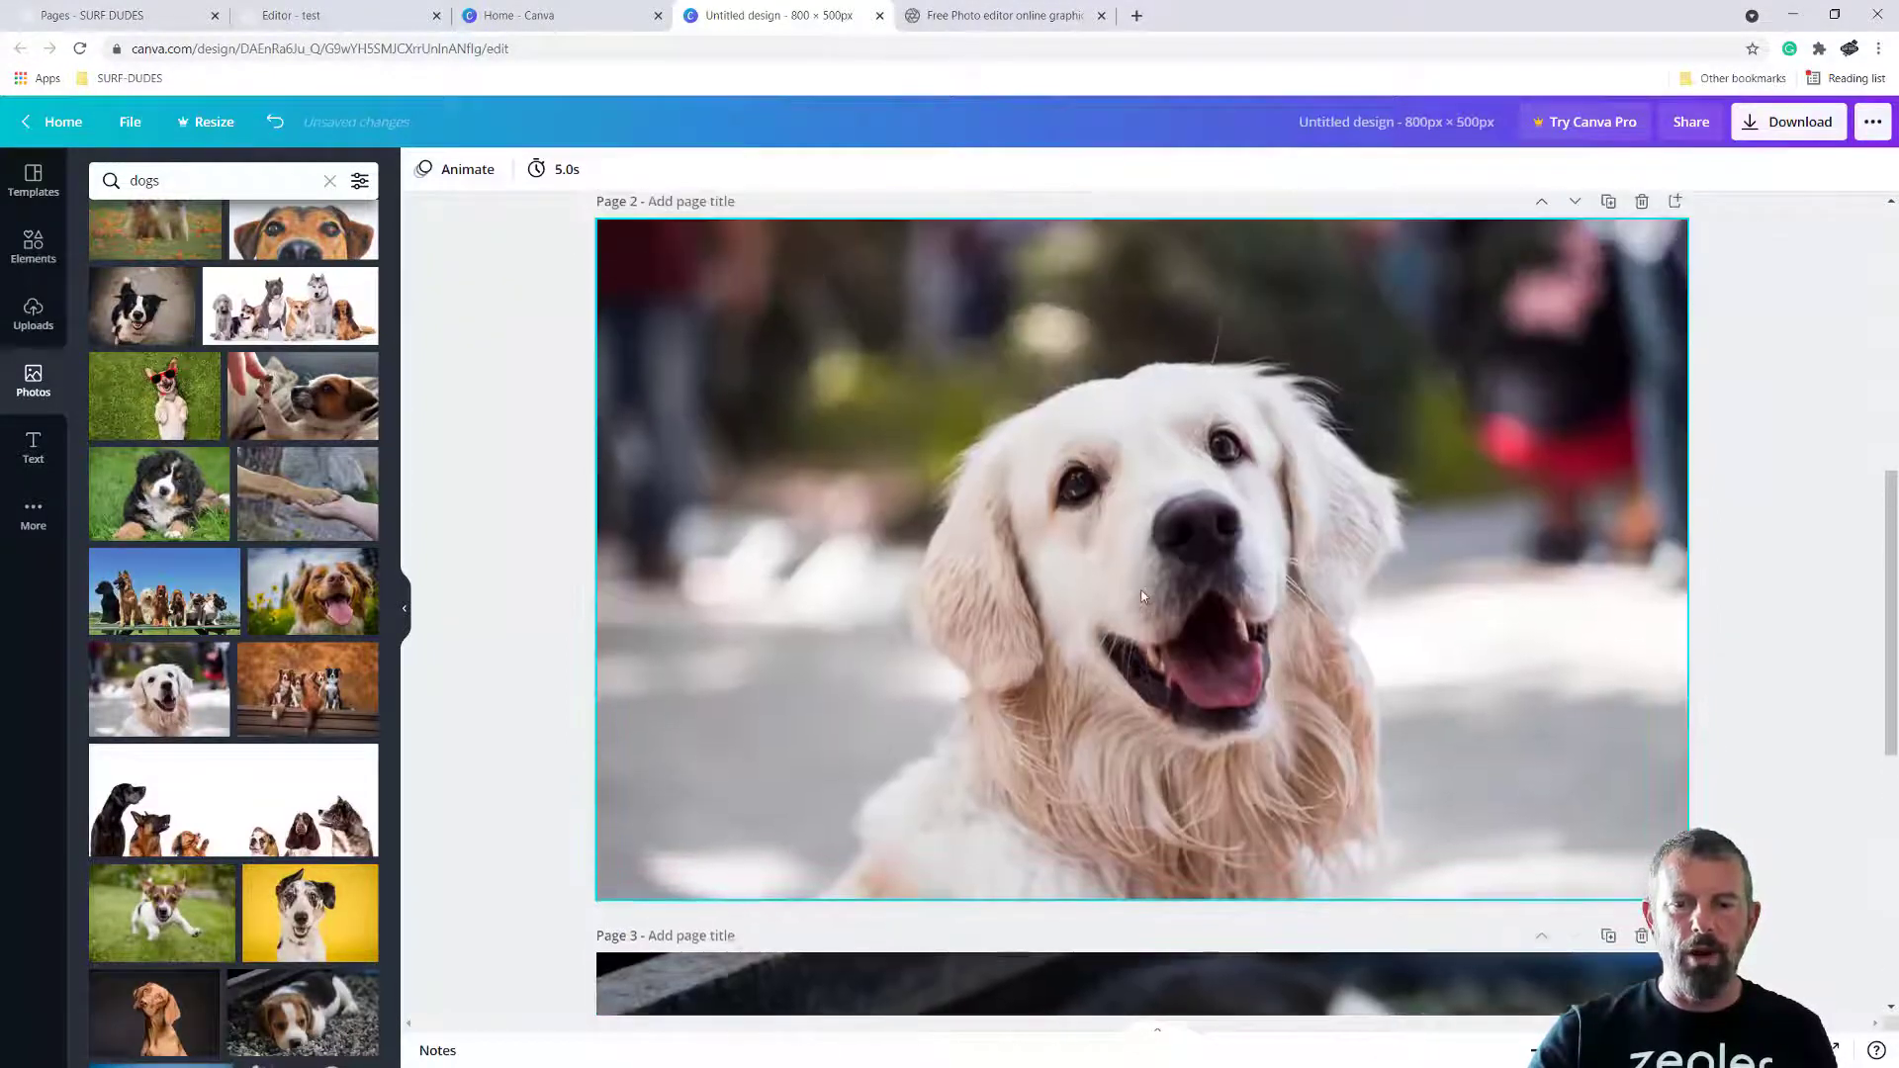
left_click(297, 16)
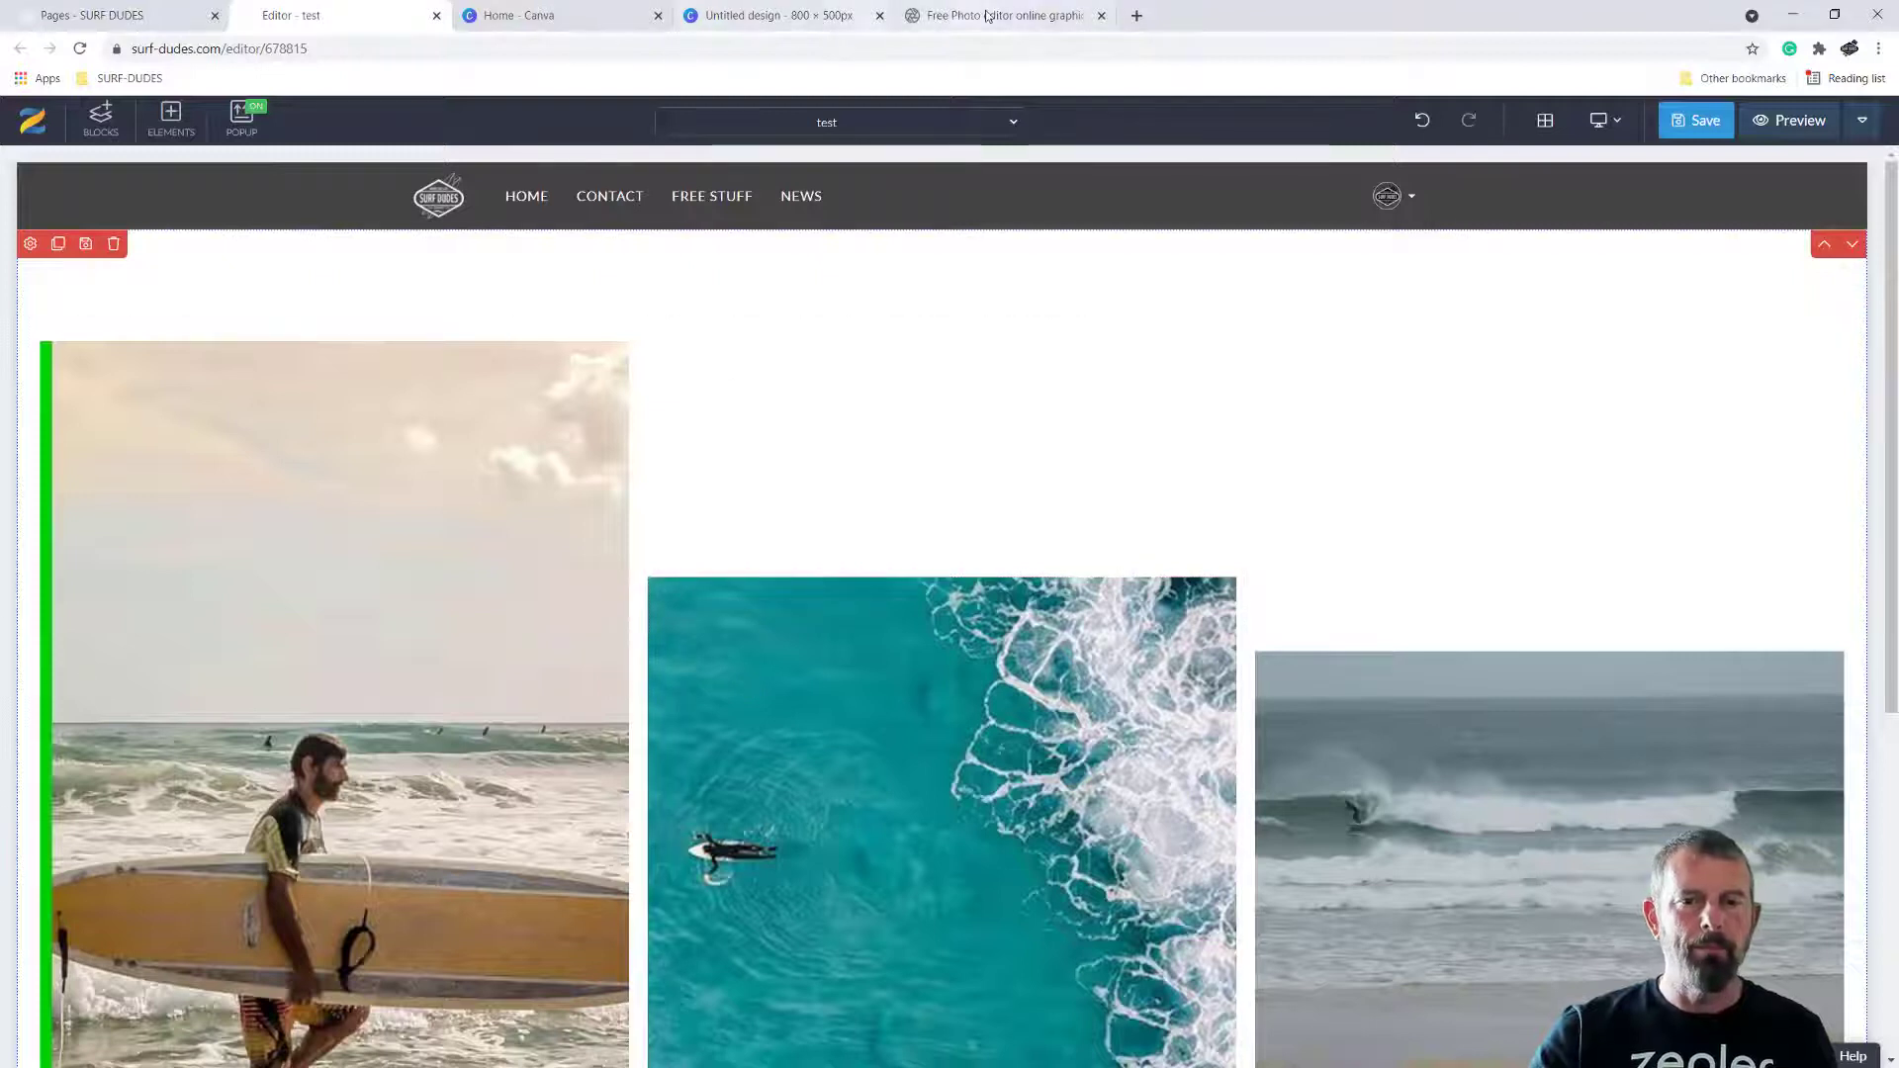
left_click(553, 15)
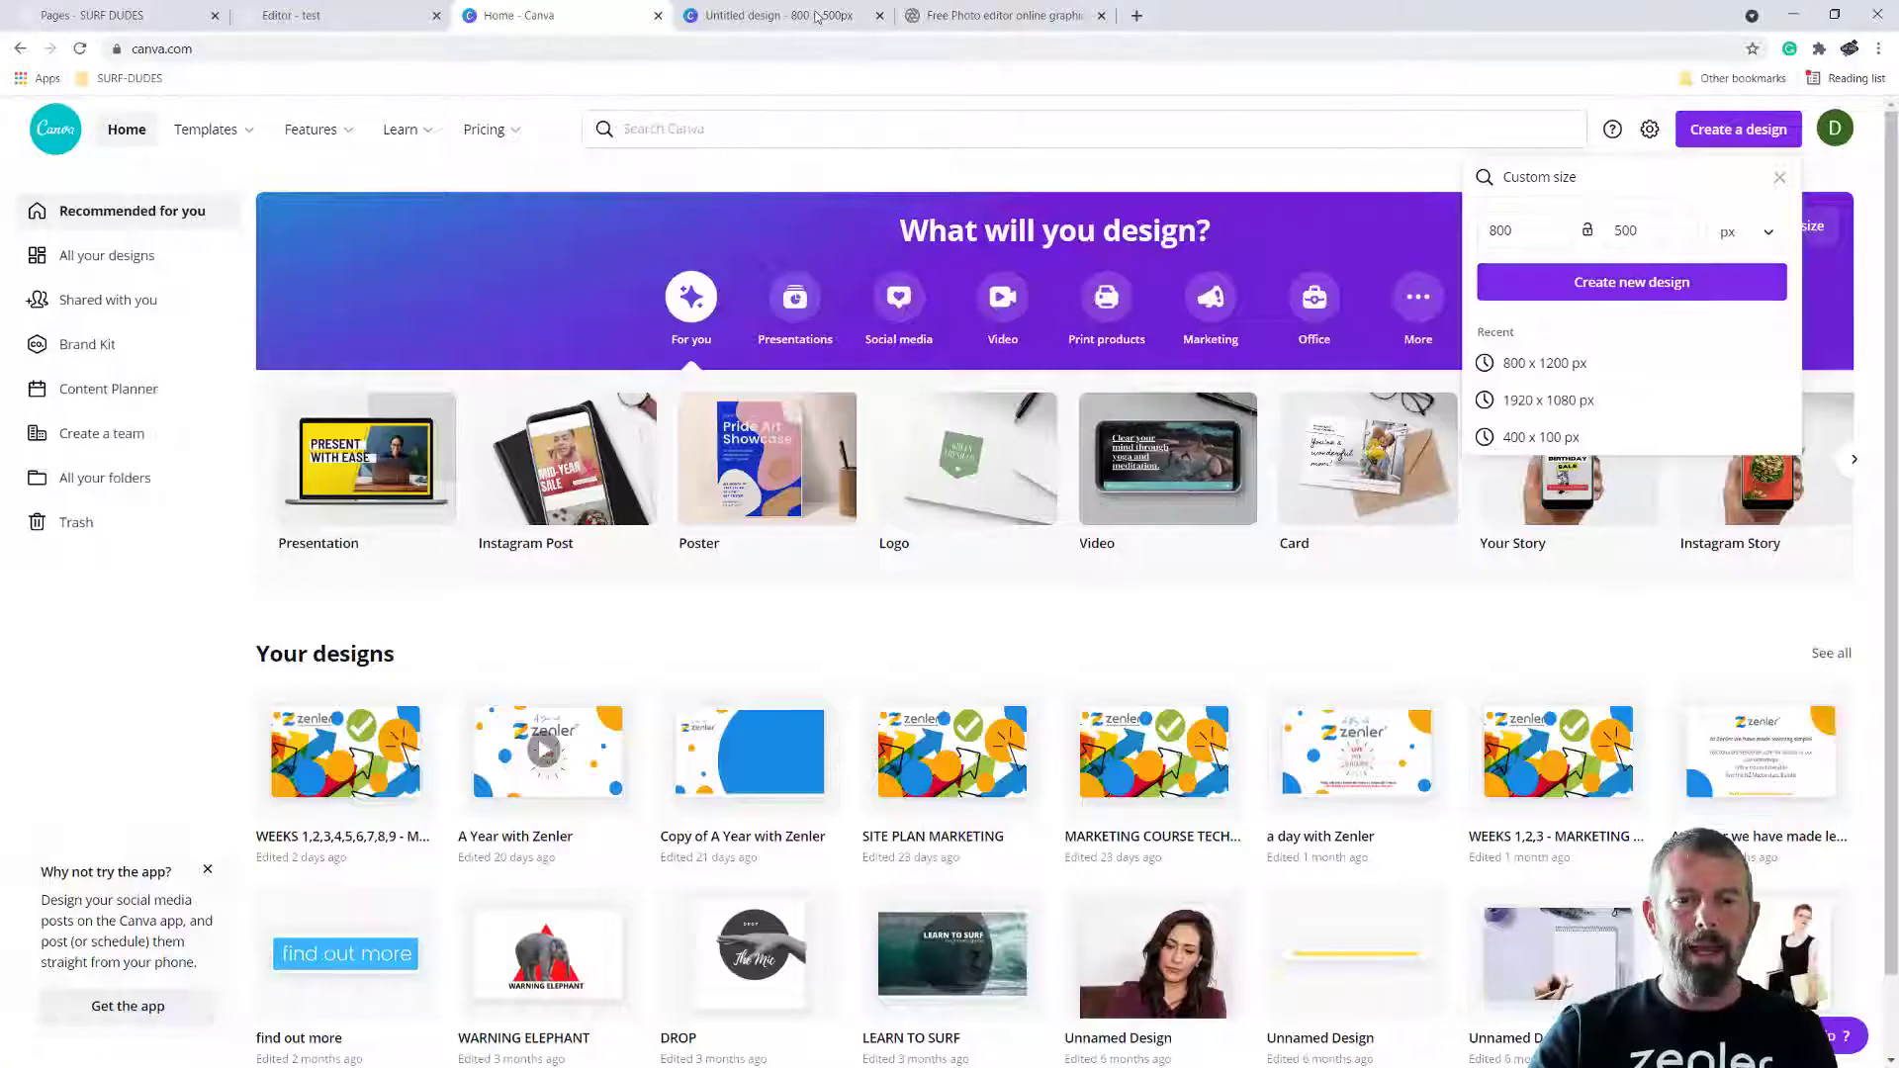
left_click(780, 16)
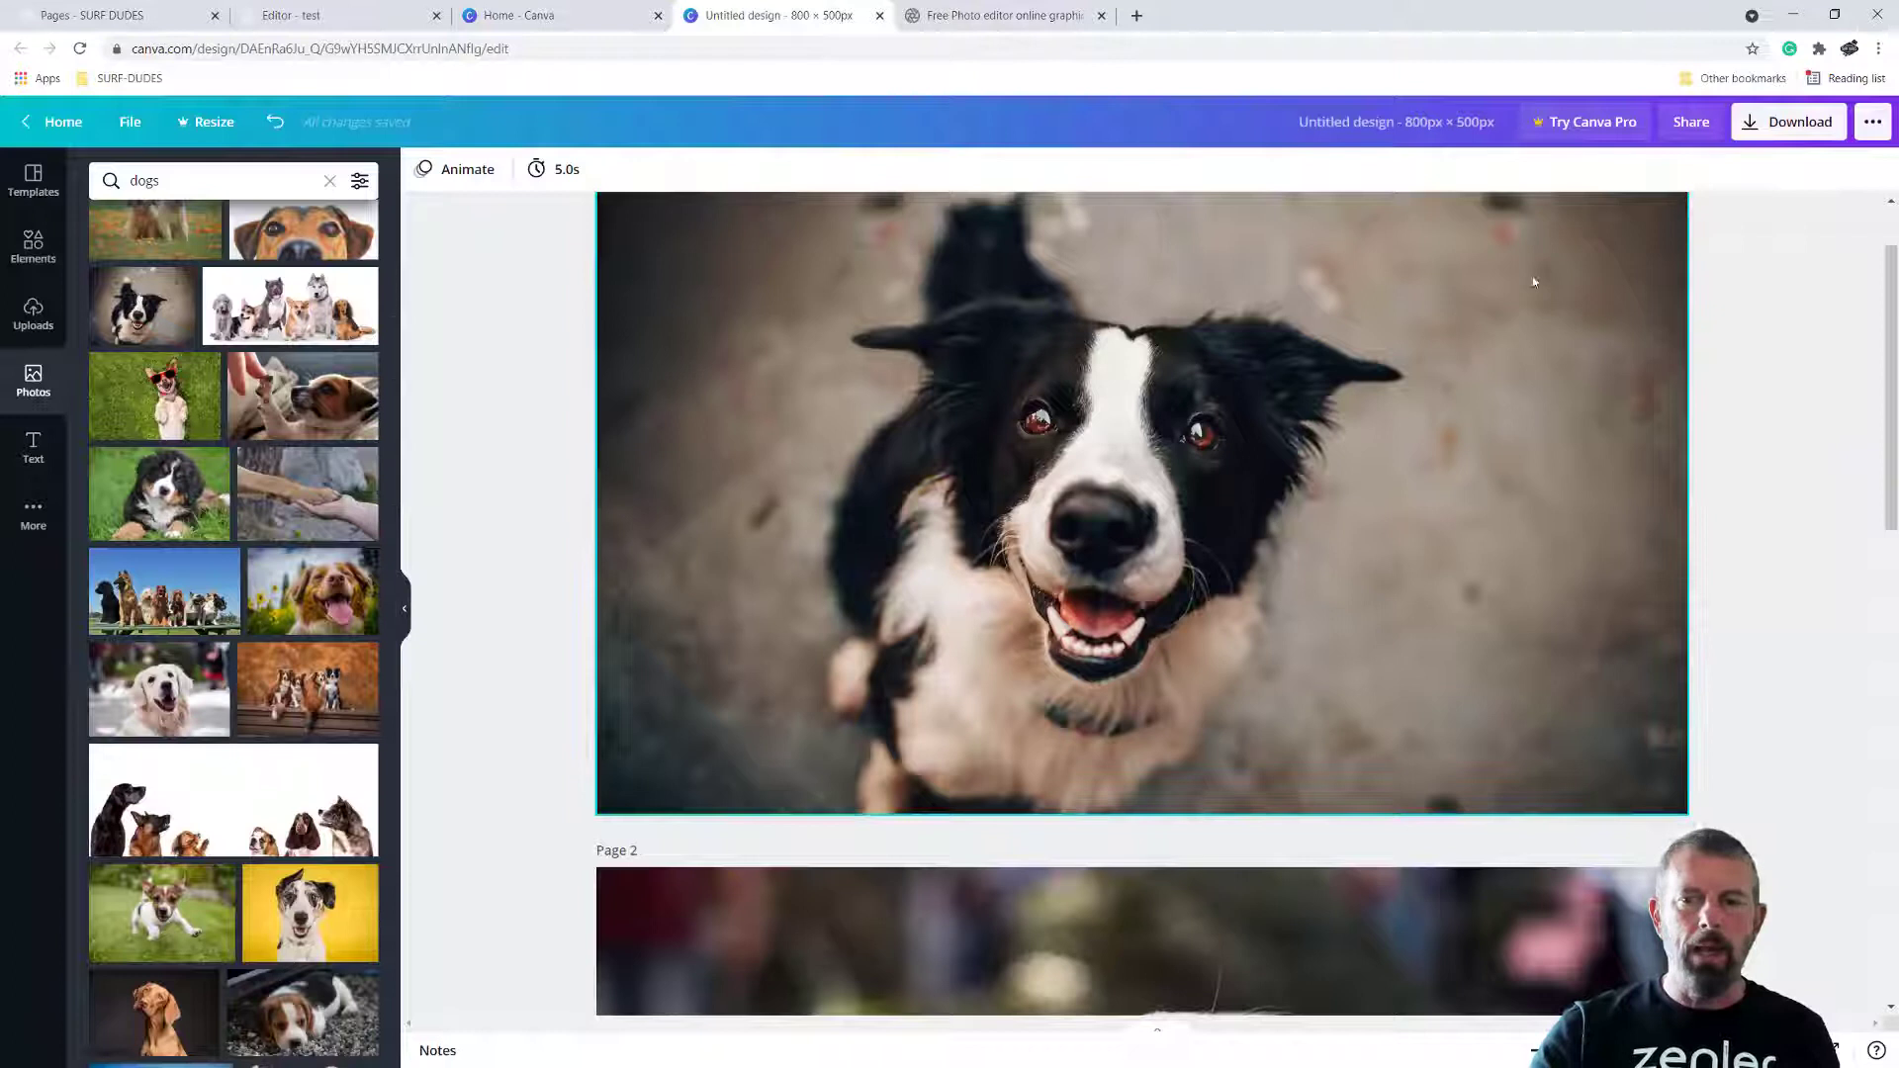
Download all three pages of the design as JPG images
left_click(1807, 130)
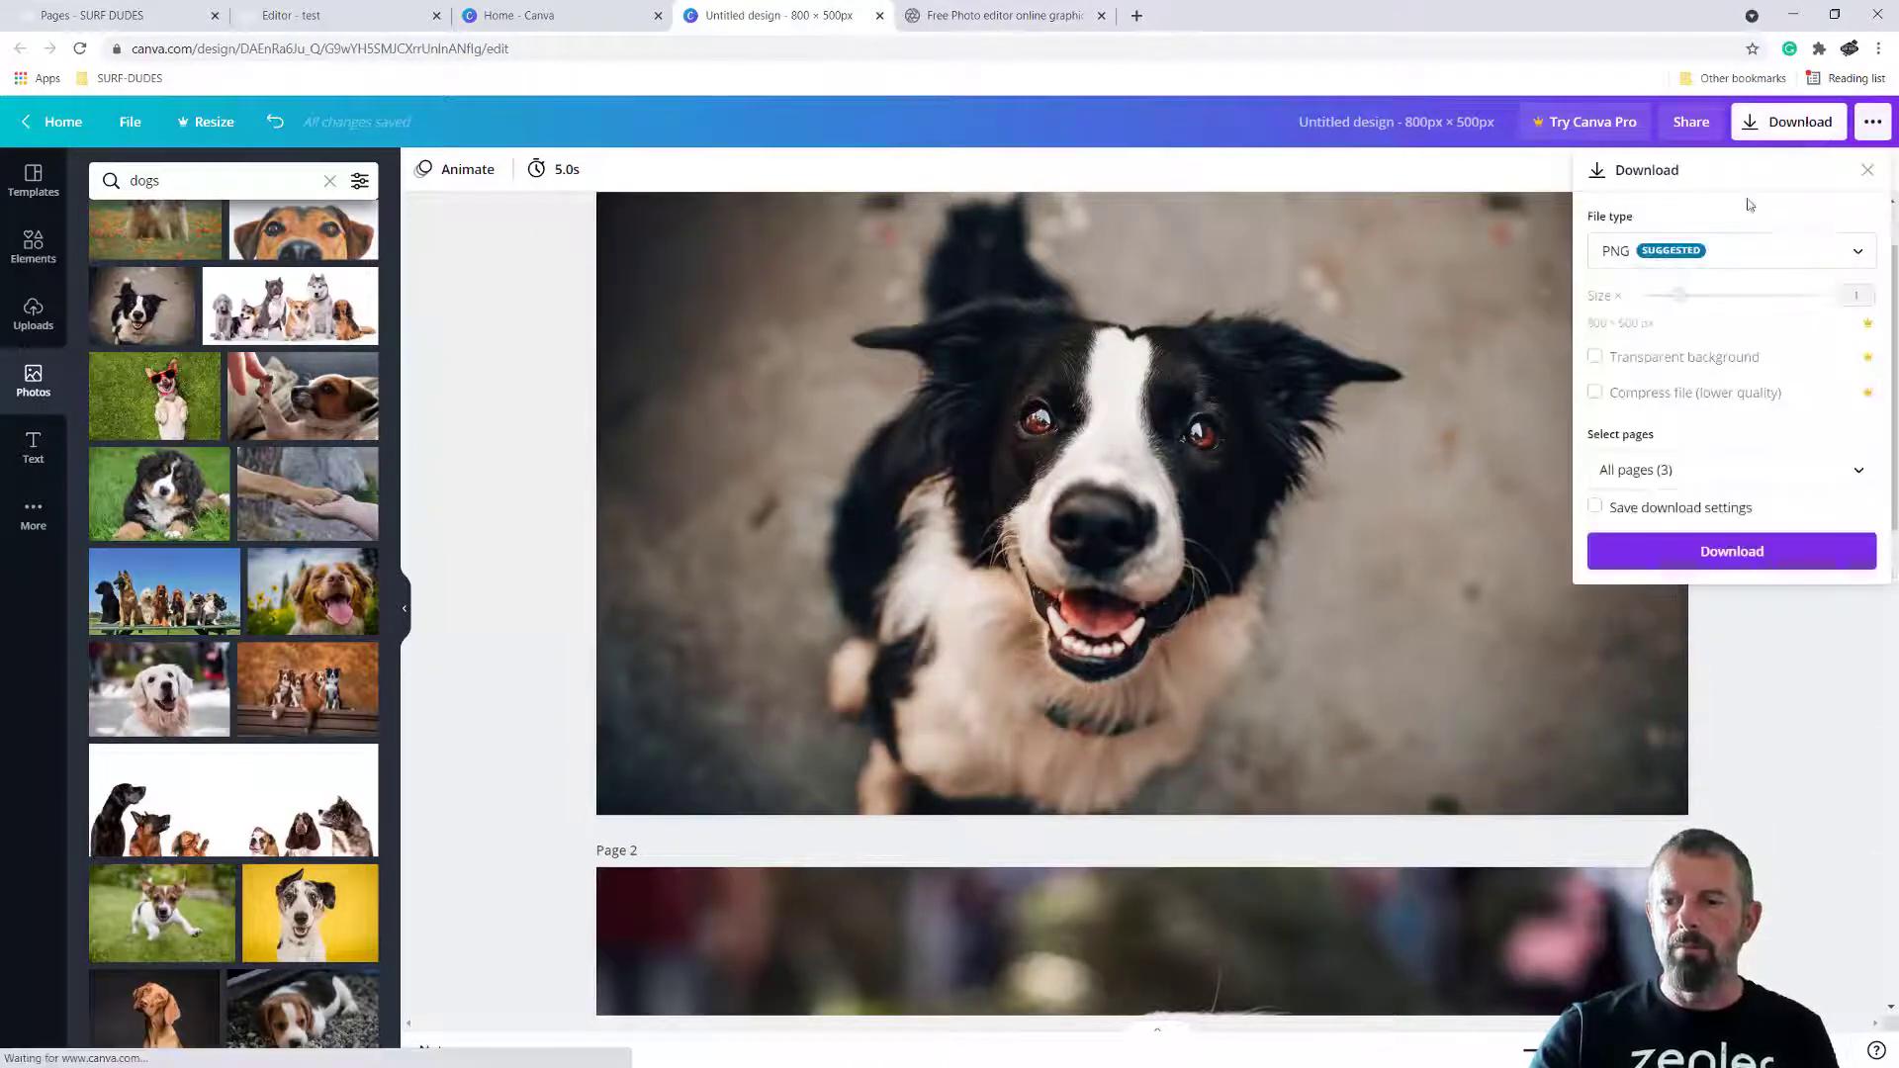
left_click(1795, 255)
left_click(1625, 315)
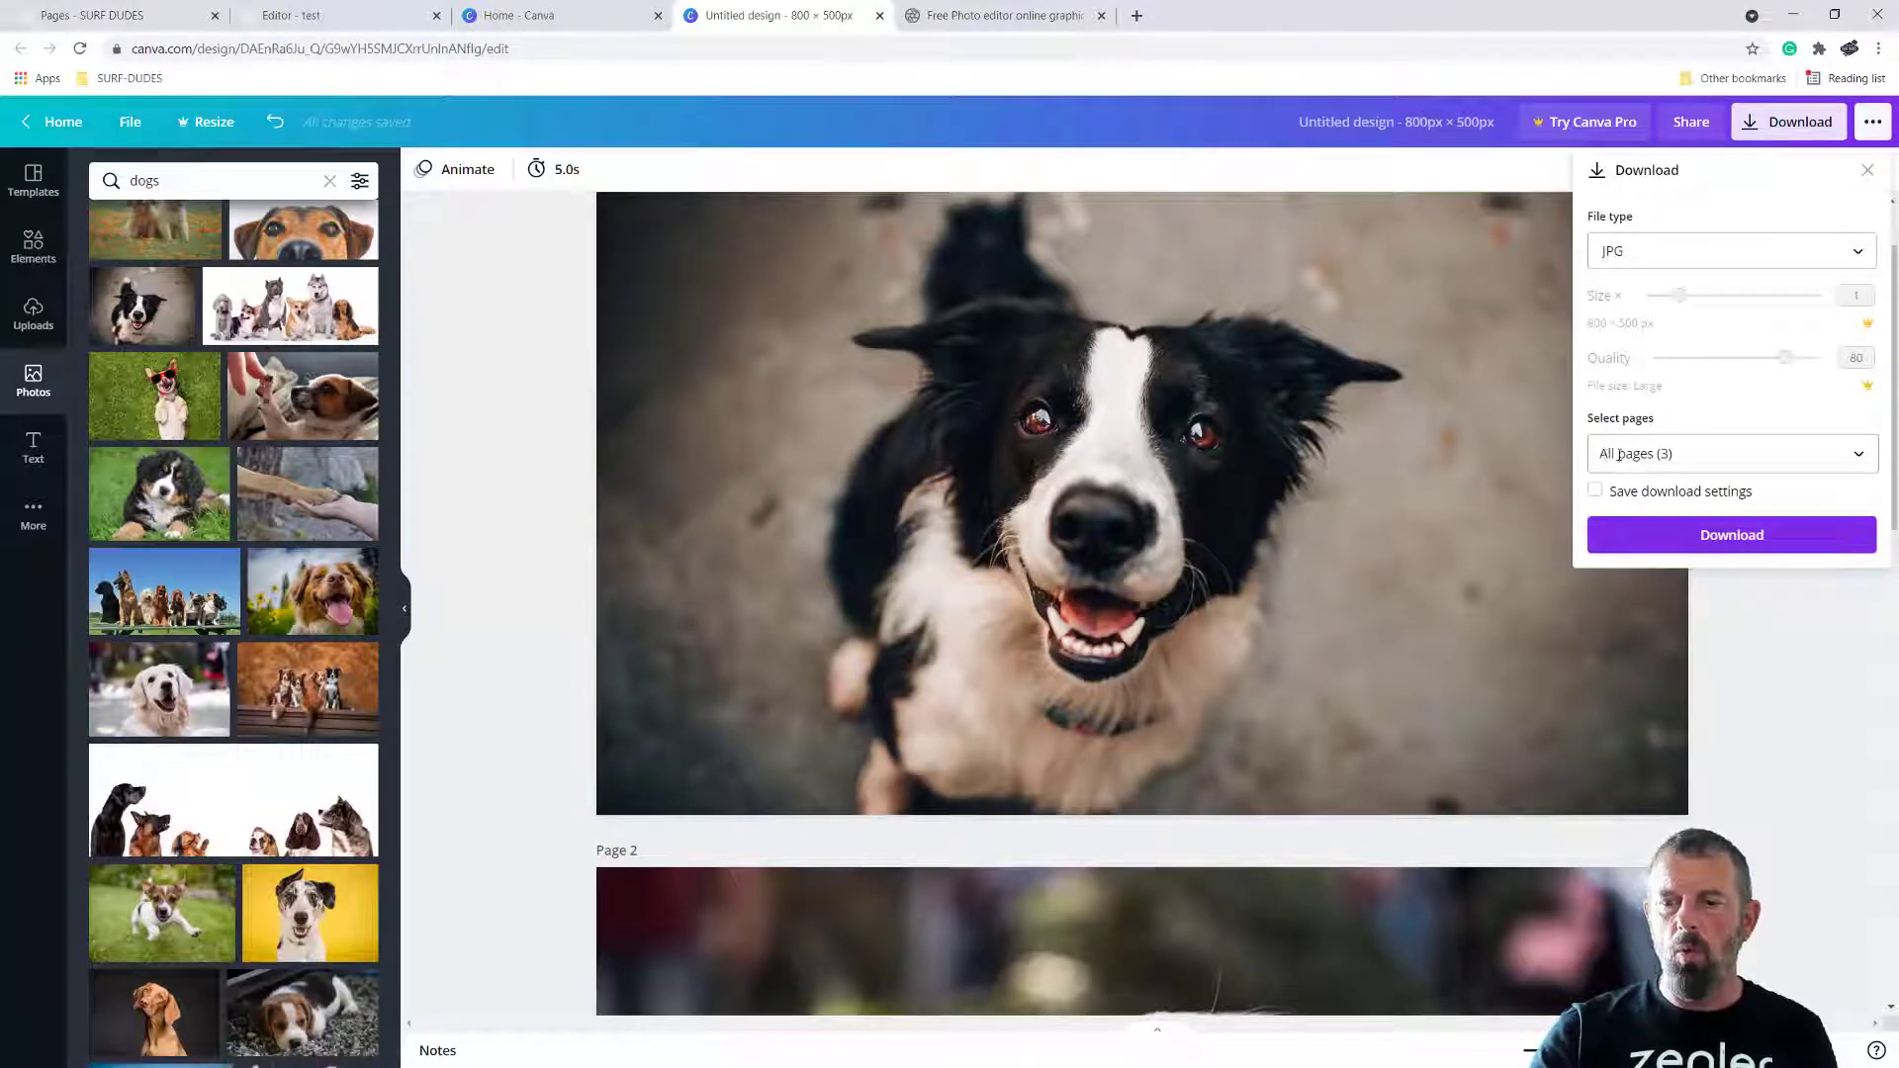
left_click(1716, 543)
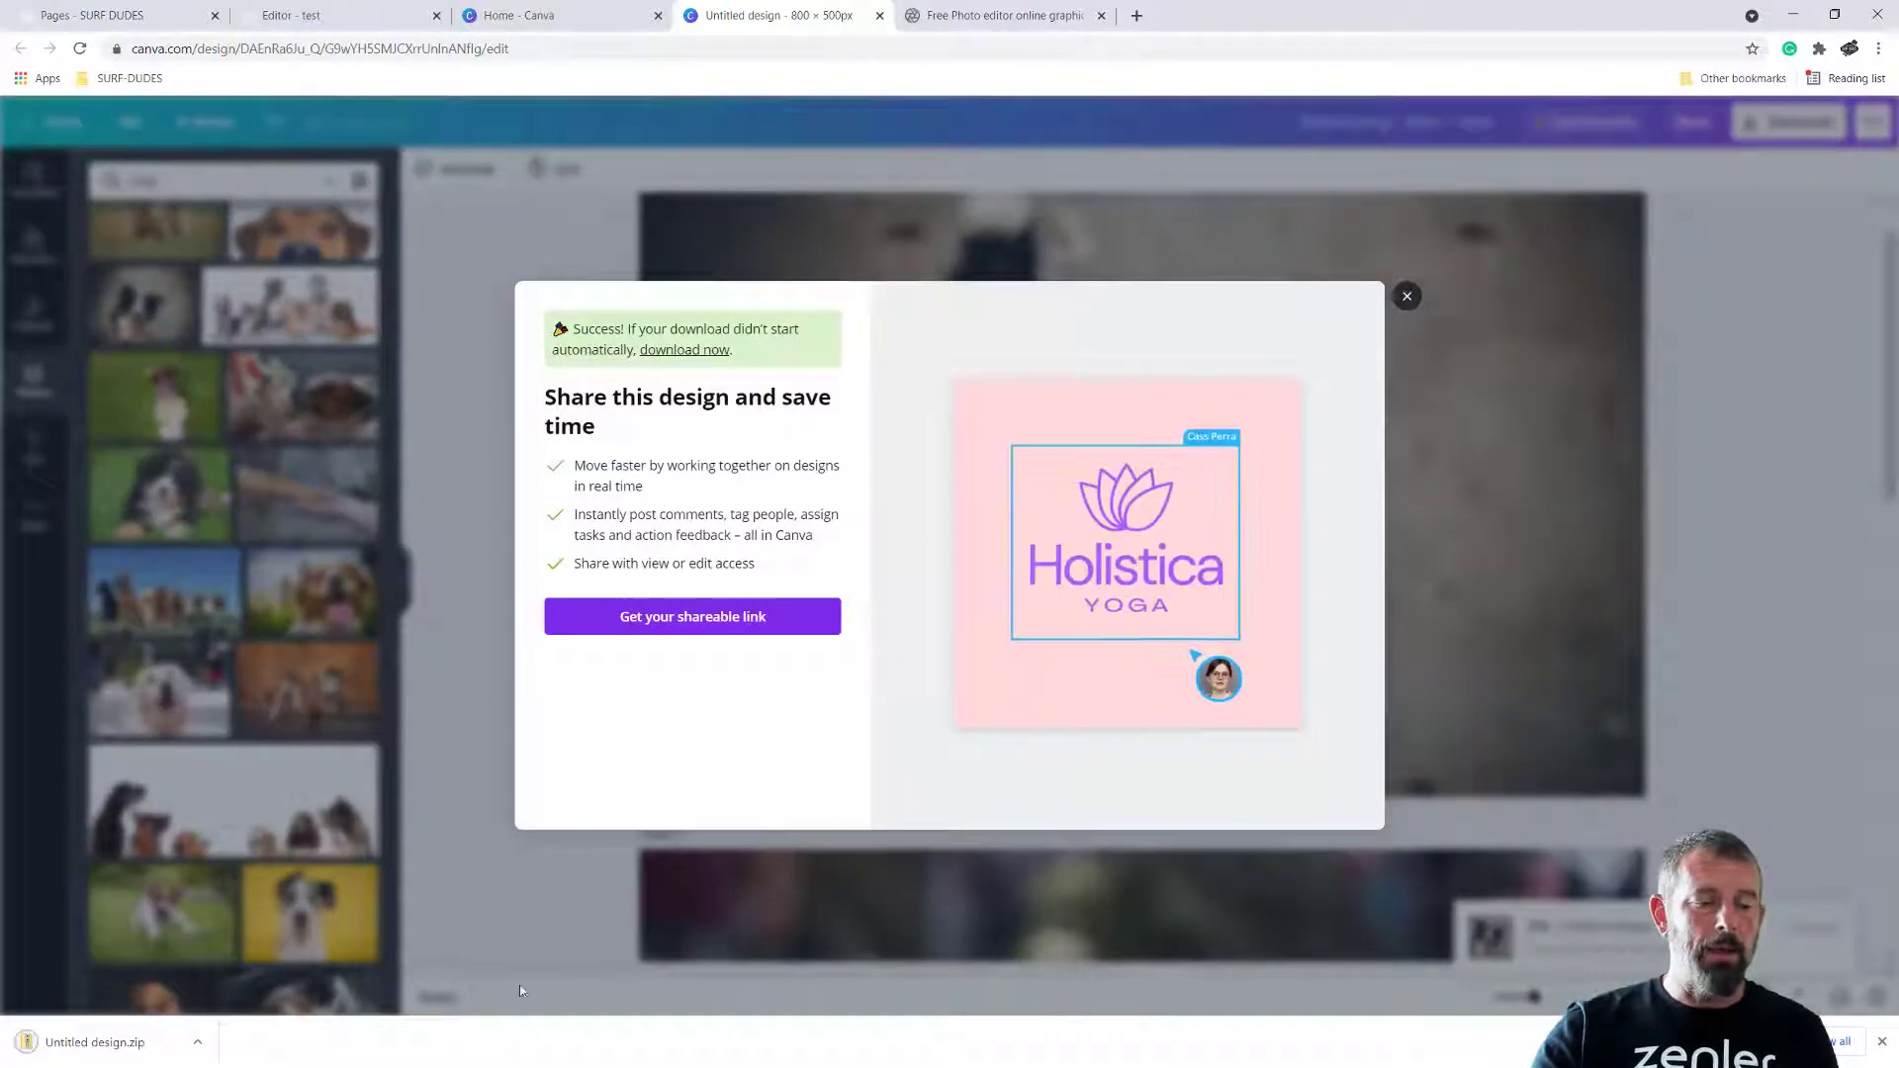
Show the downloaded Untitled design.zip in its folder and extract its contents into Downloads
left_click(198, 1043)
left_click(248, 993)
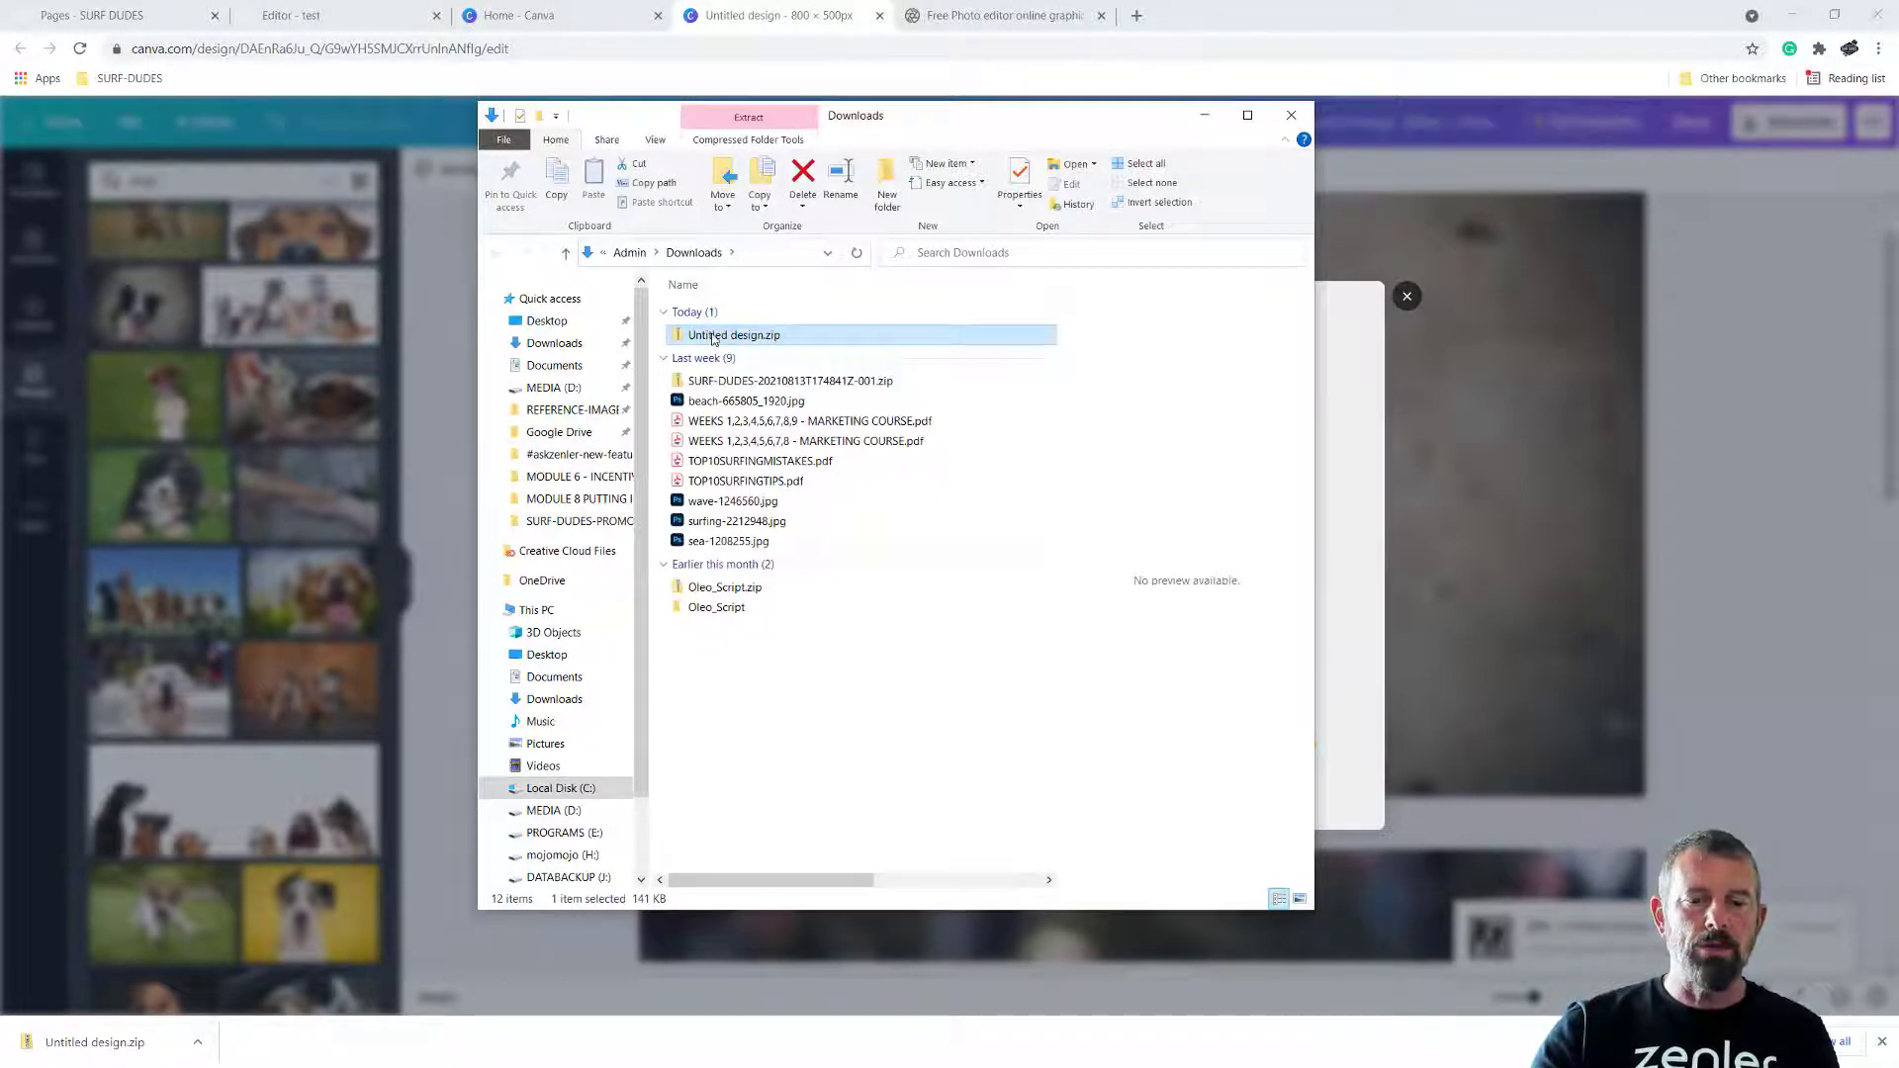
right_click(712, 339)
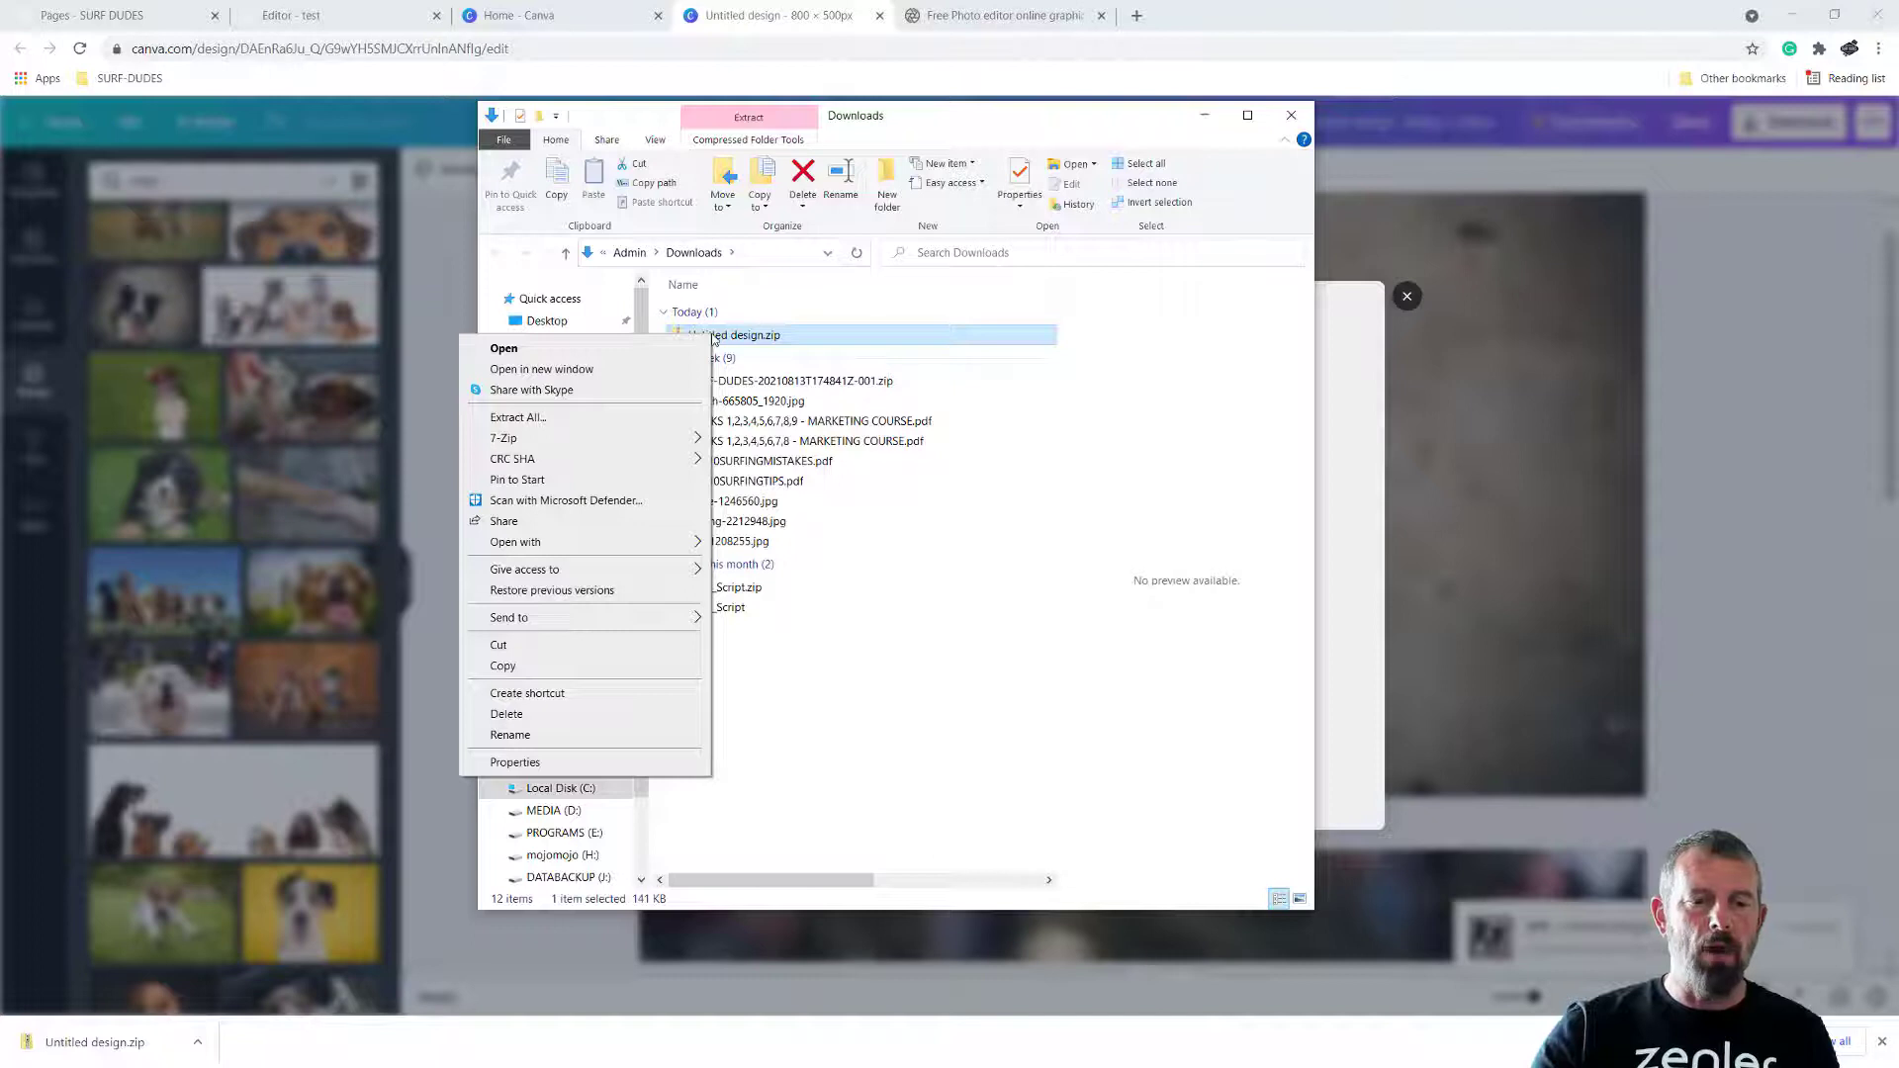
left_click(692, 418)
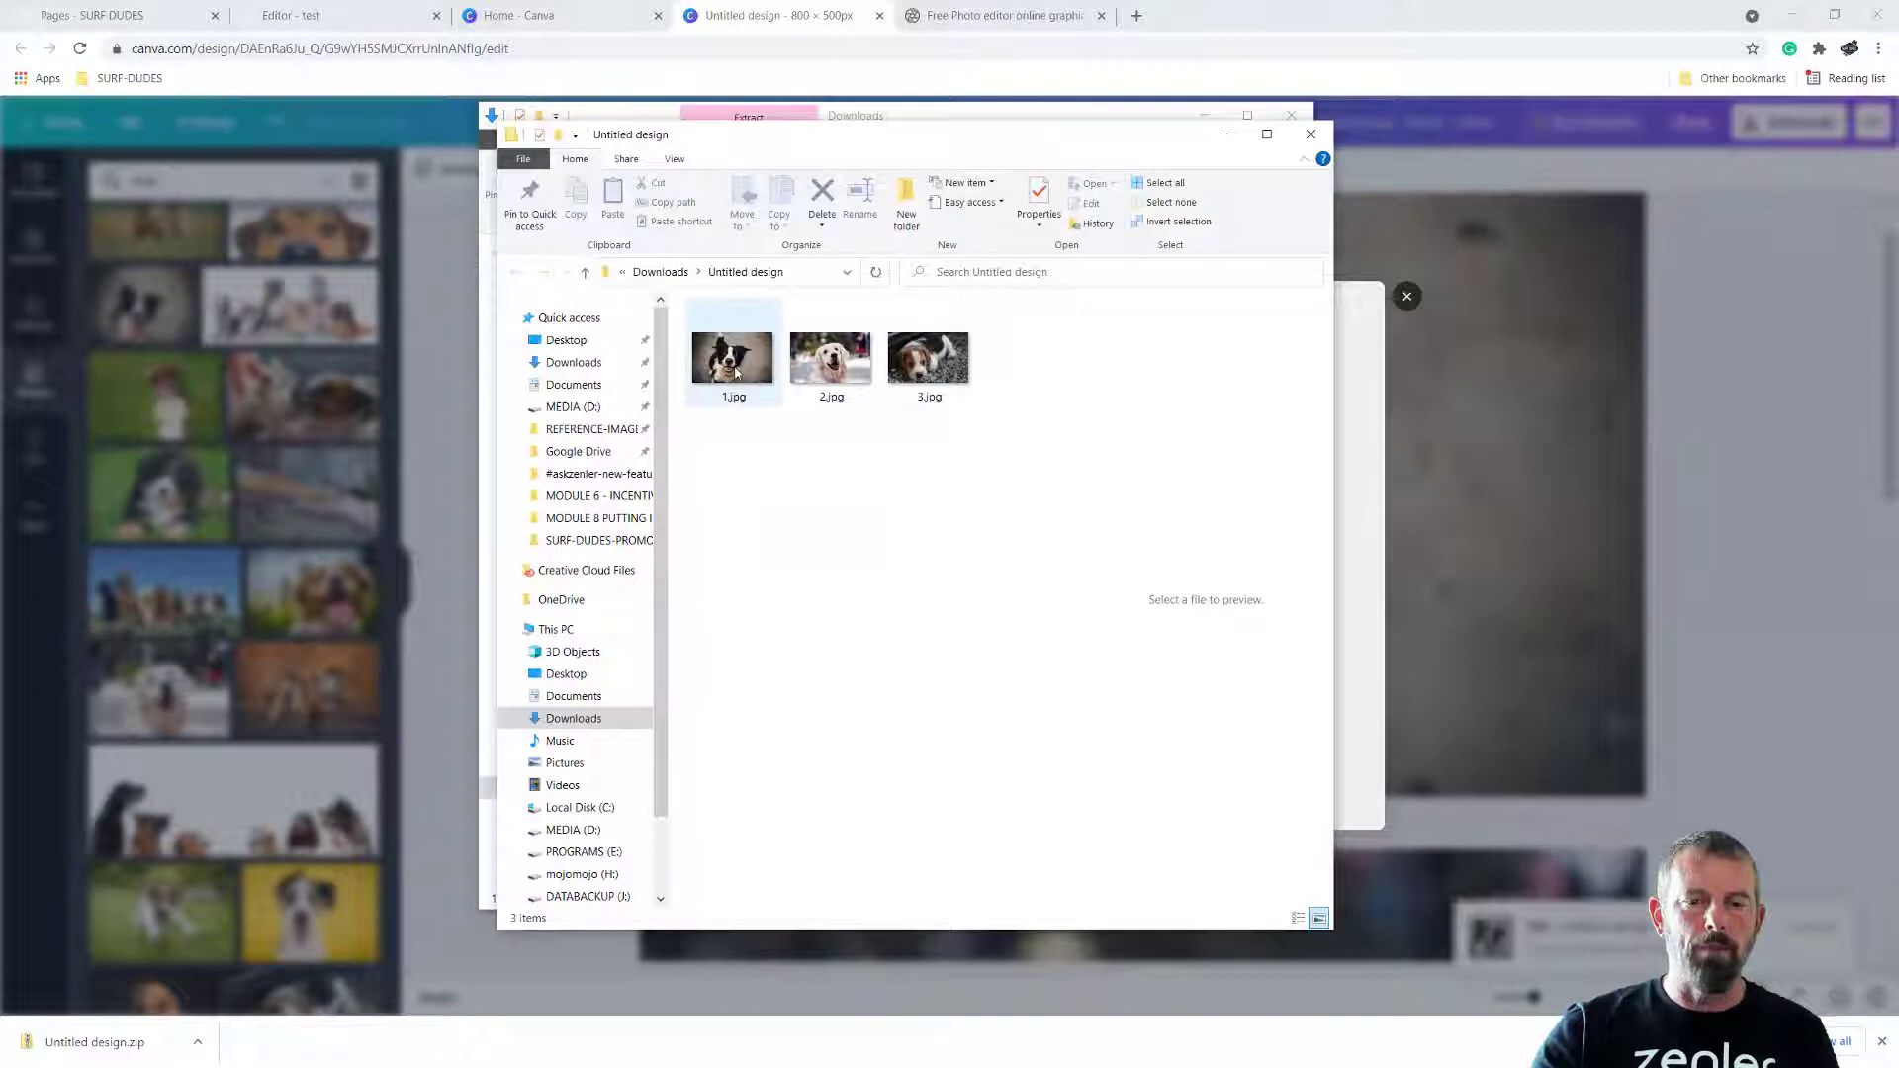
Move the extracted images 1.jpg, 2.jpg and 3.jpg to the Desktop and open the Desktop folder
left_click_drag(776, 425, 988, 317)
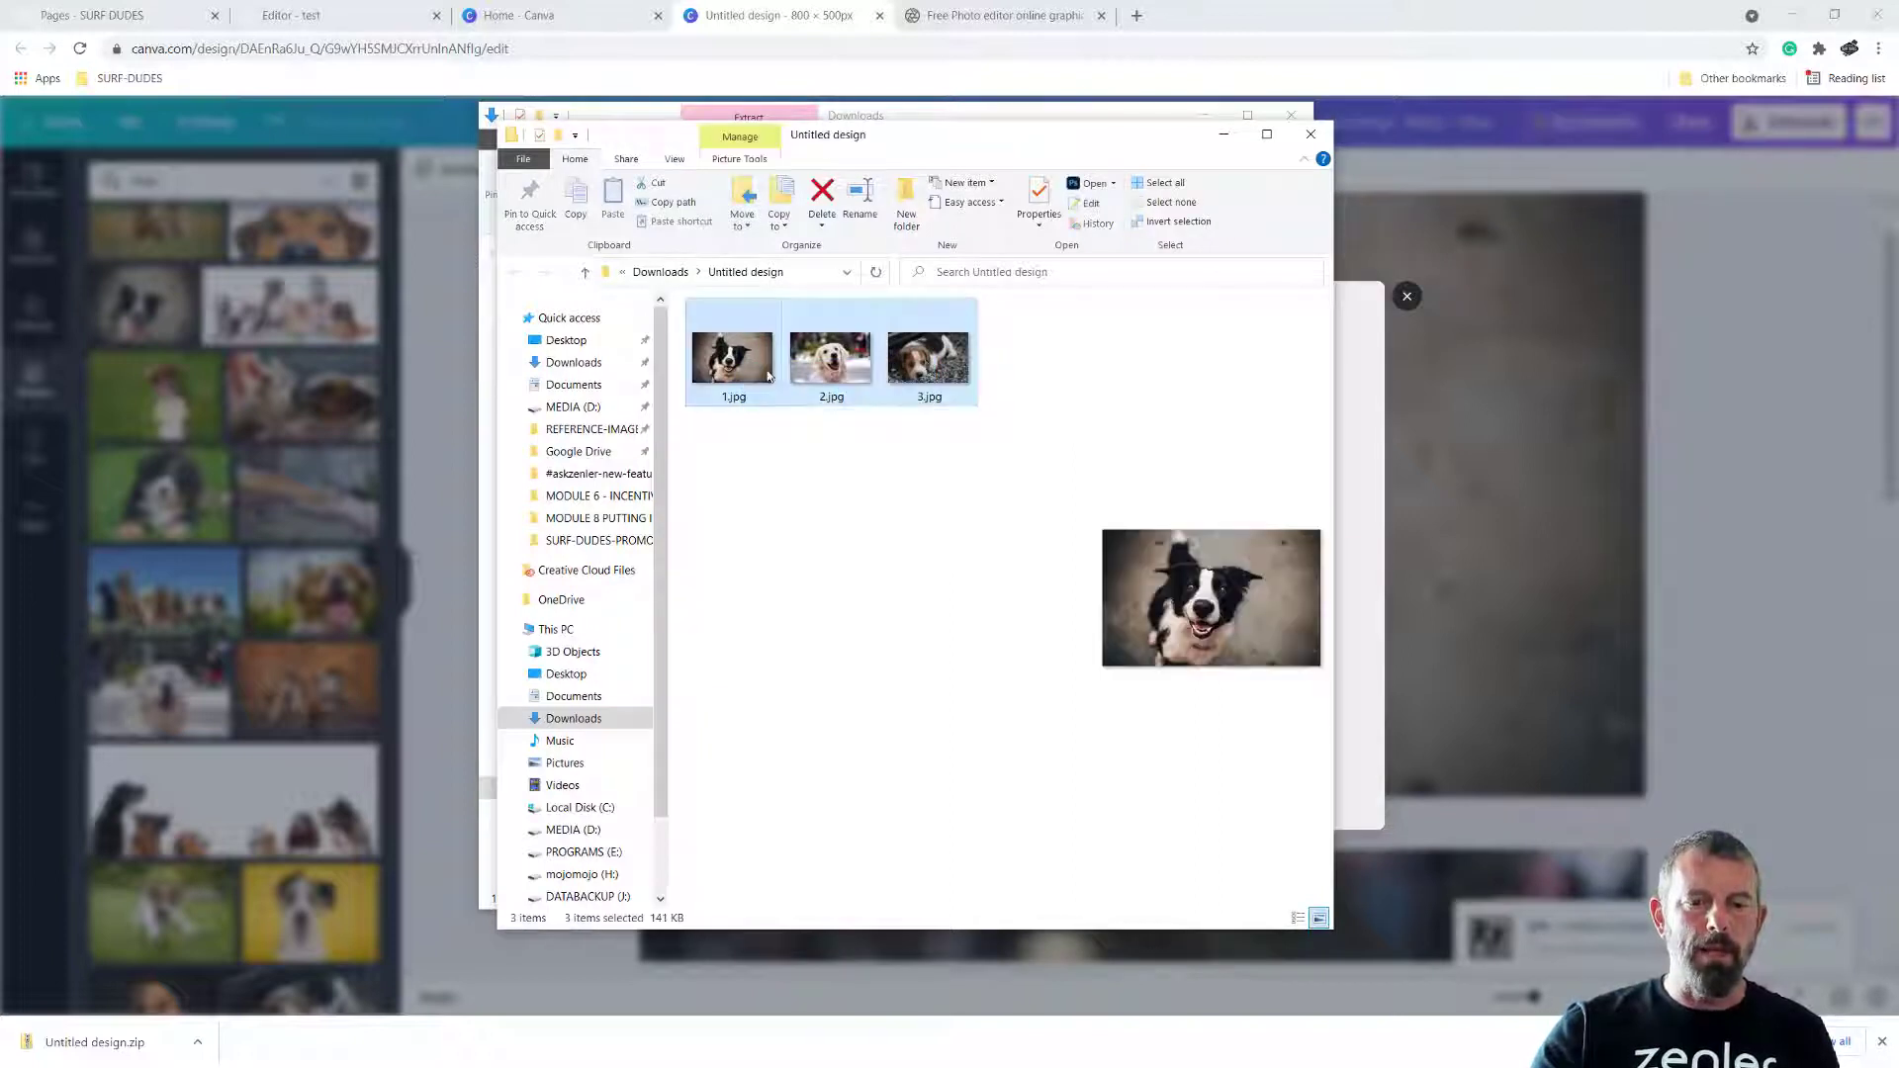
left_click_drag(704, 371, 576, 341)
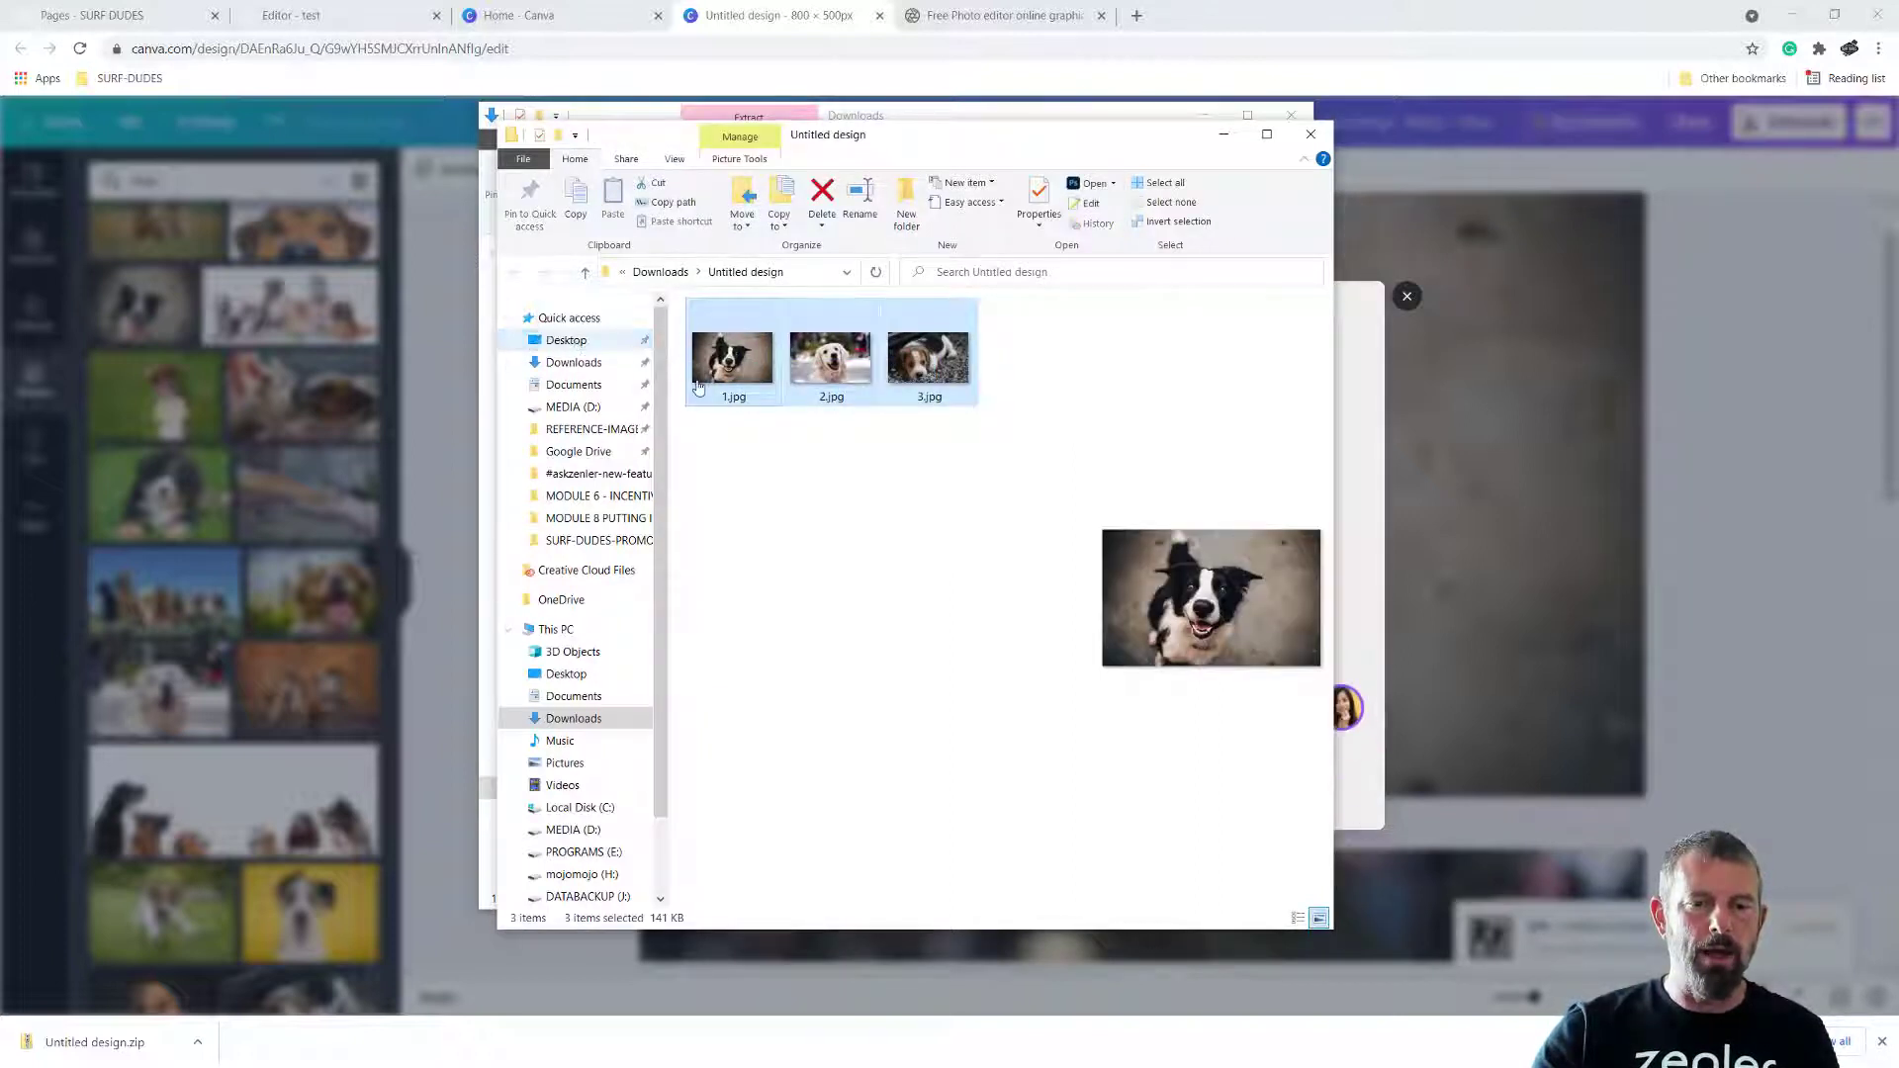
left_click(579, 340)
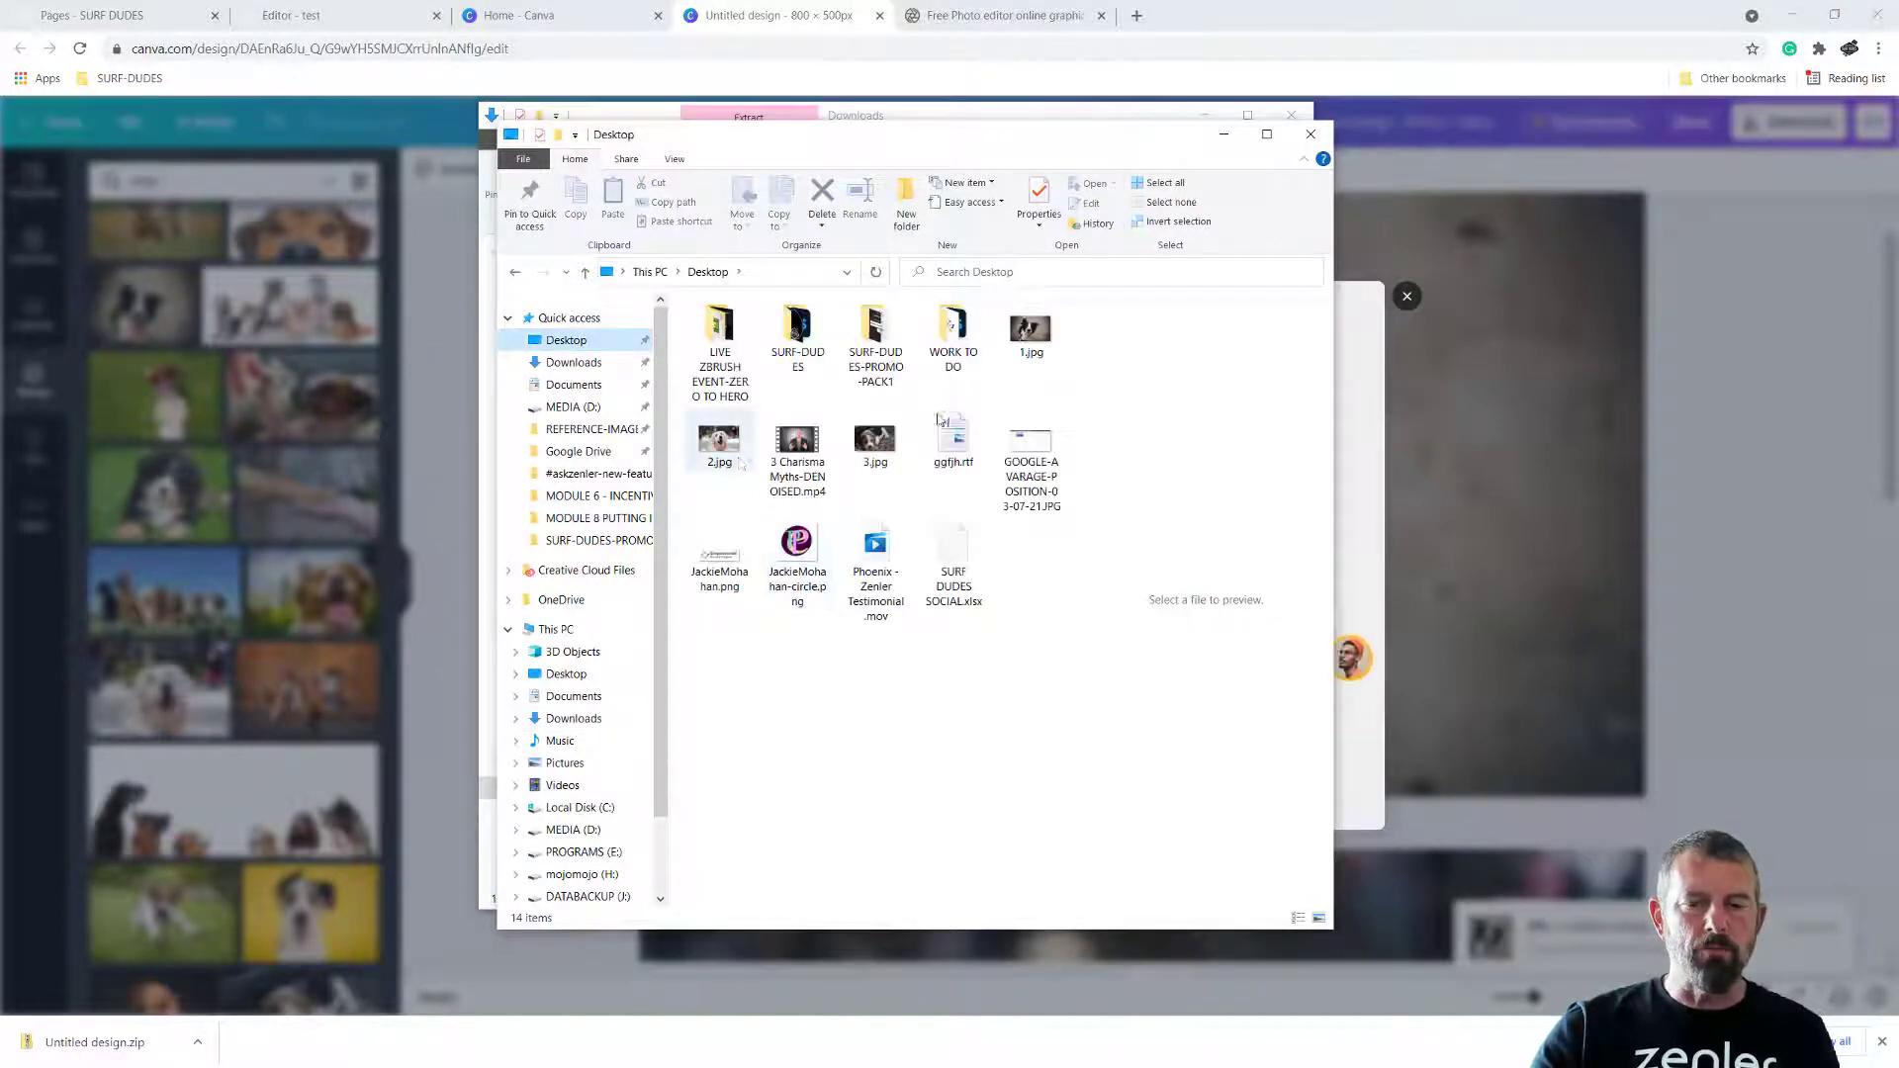
Check the pixel dimensions of 1.jpg in its file properties, then close them
right_click(1033, 338)
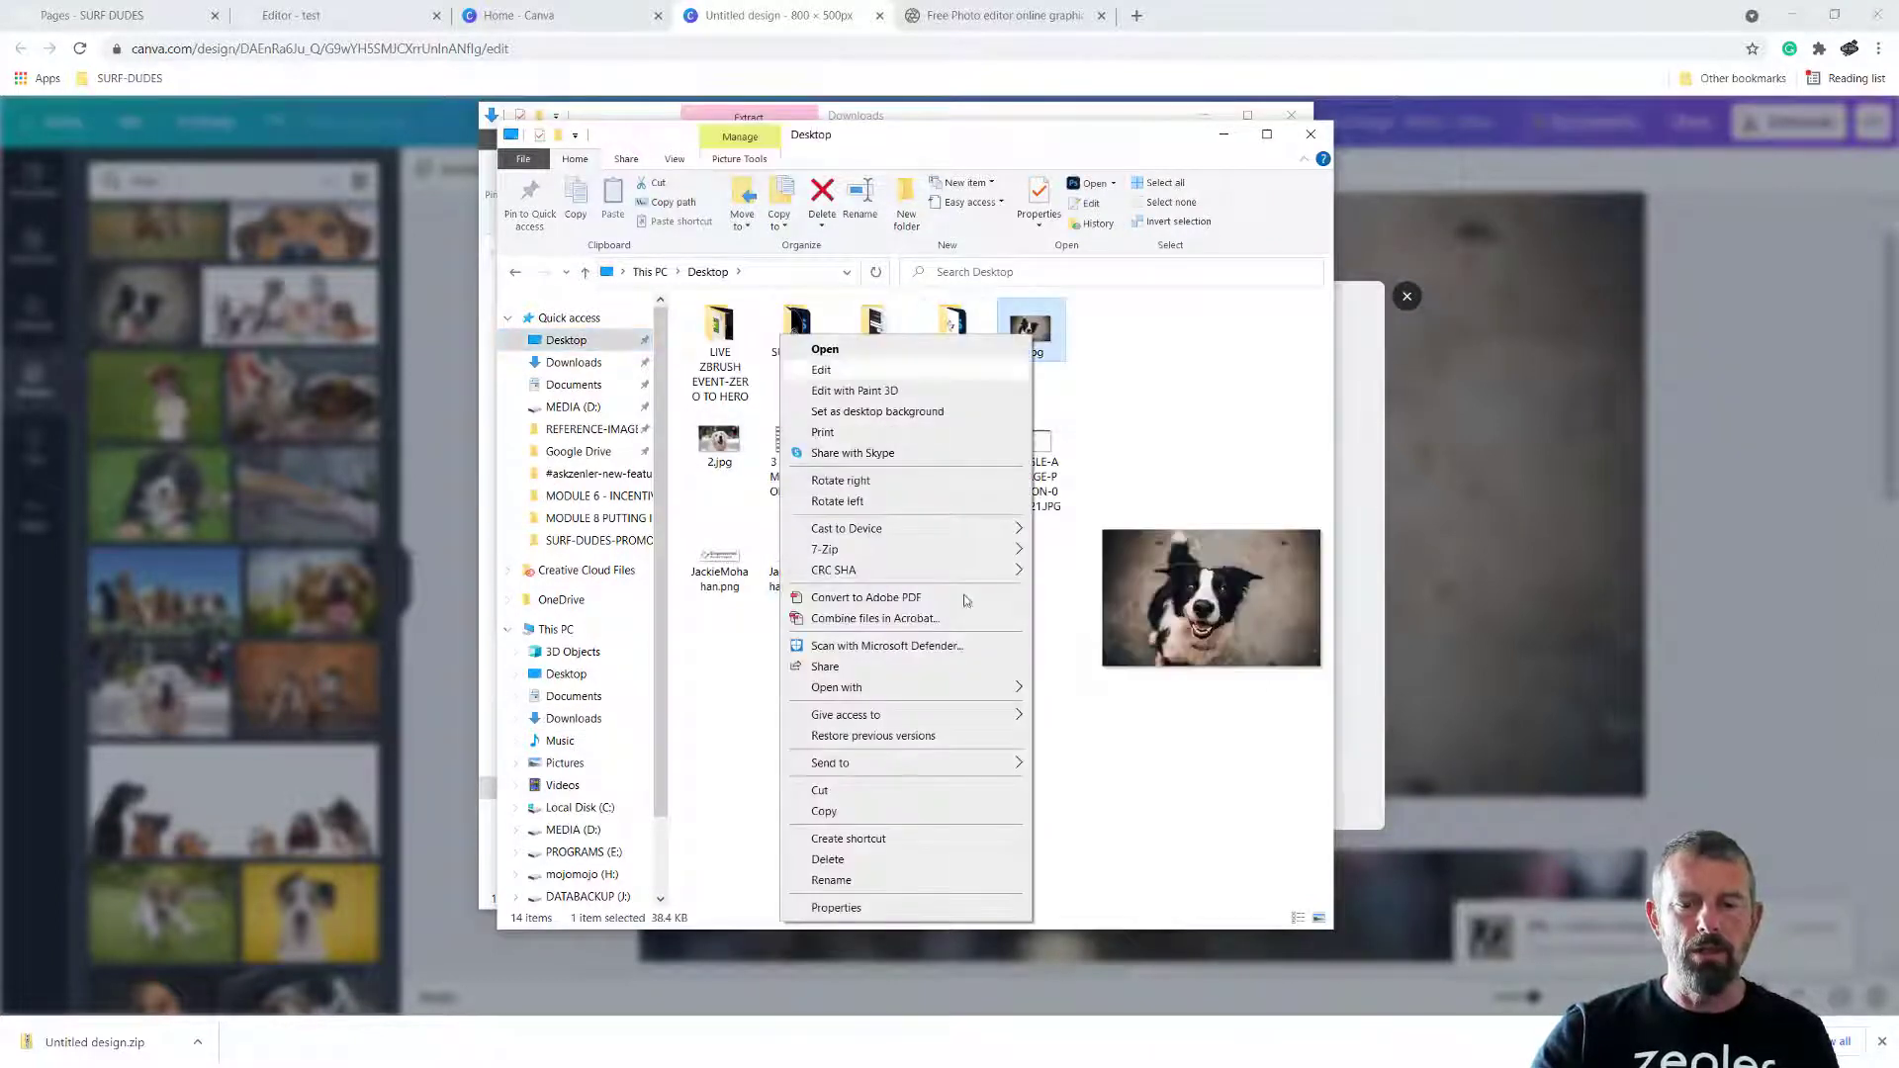
left_click(836, 907)
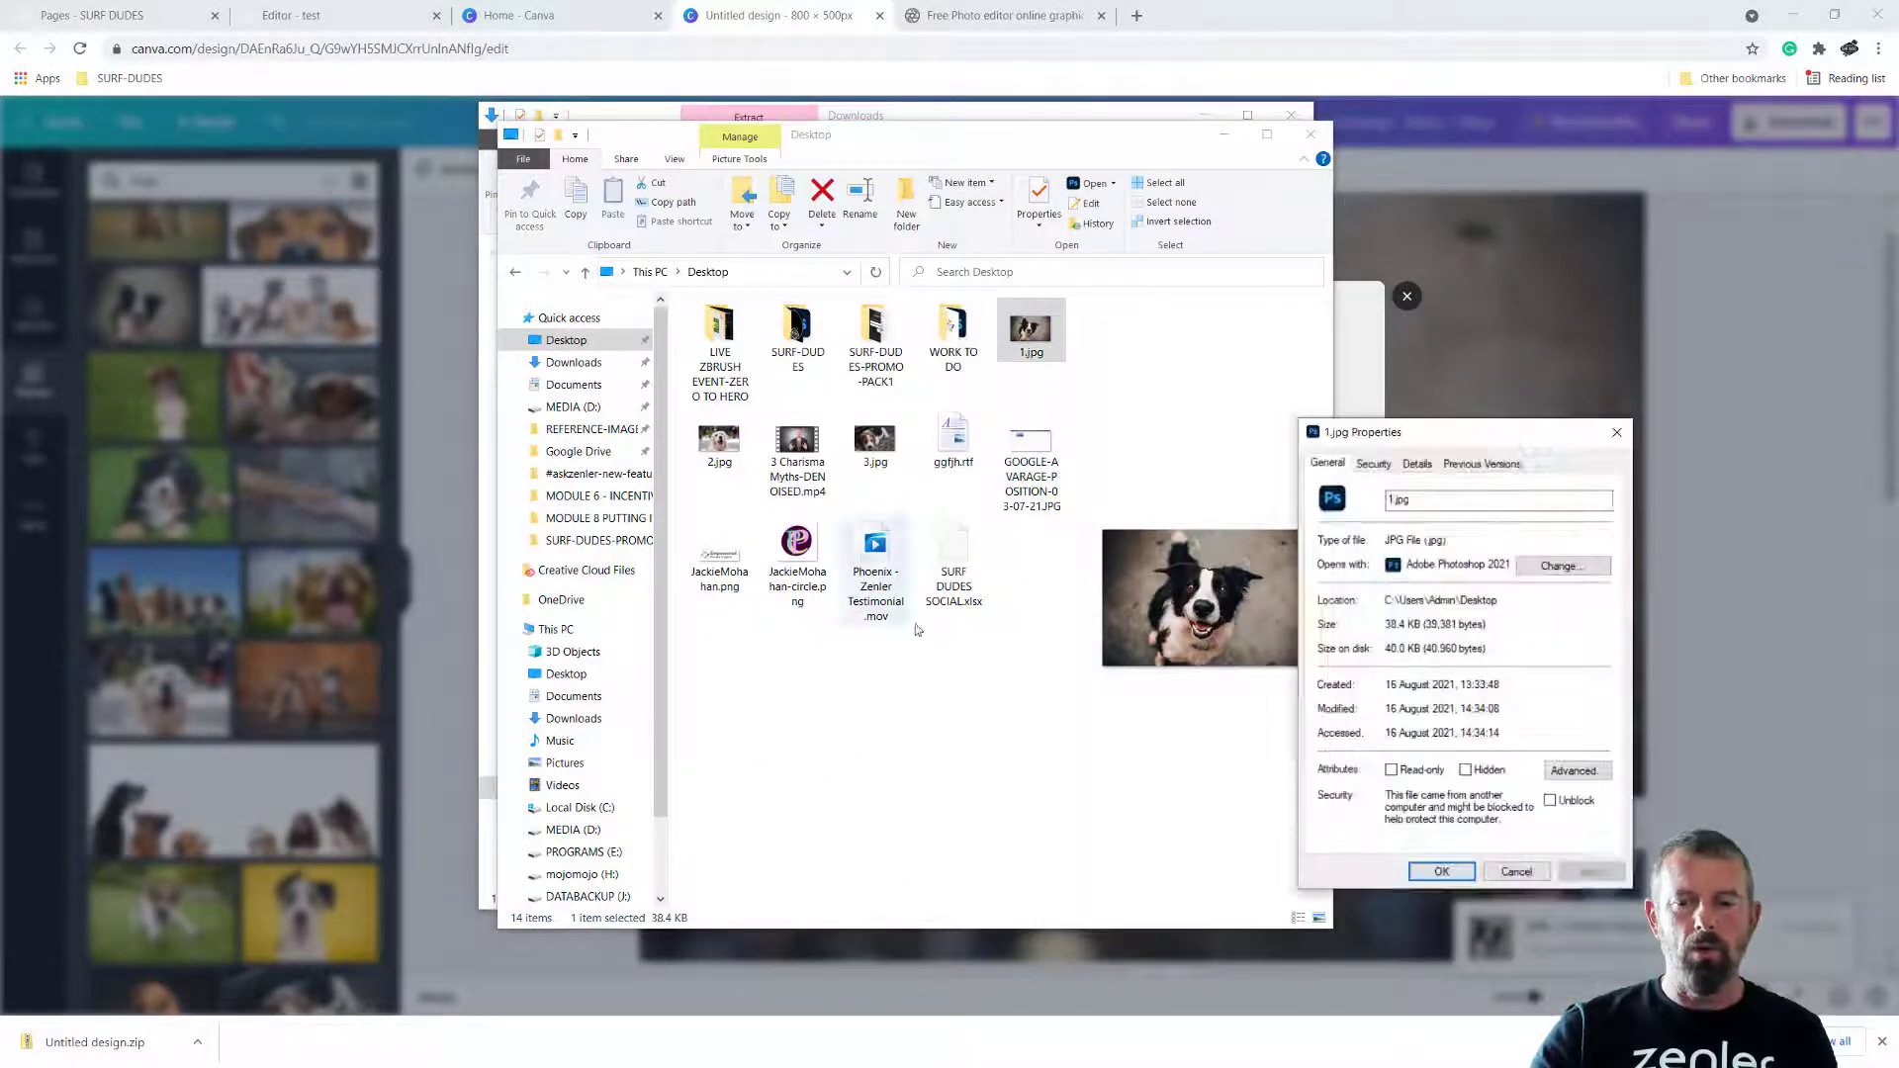
left_click(1418, 466)
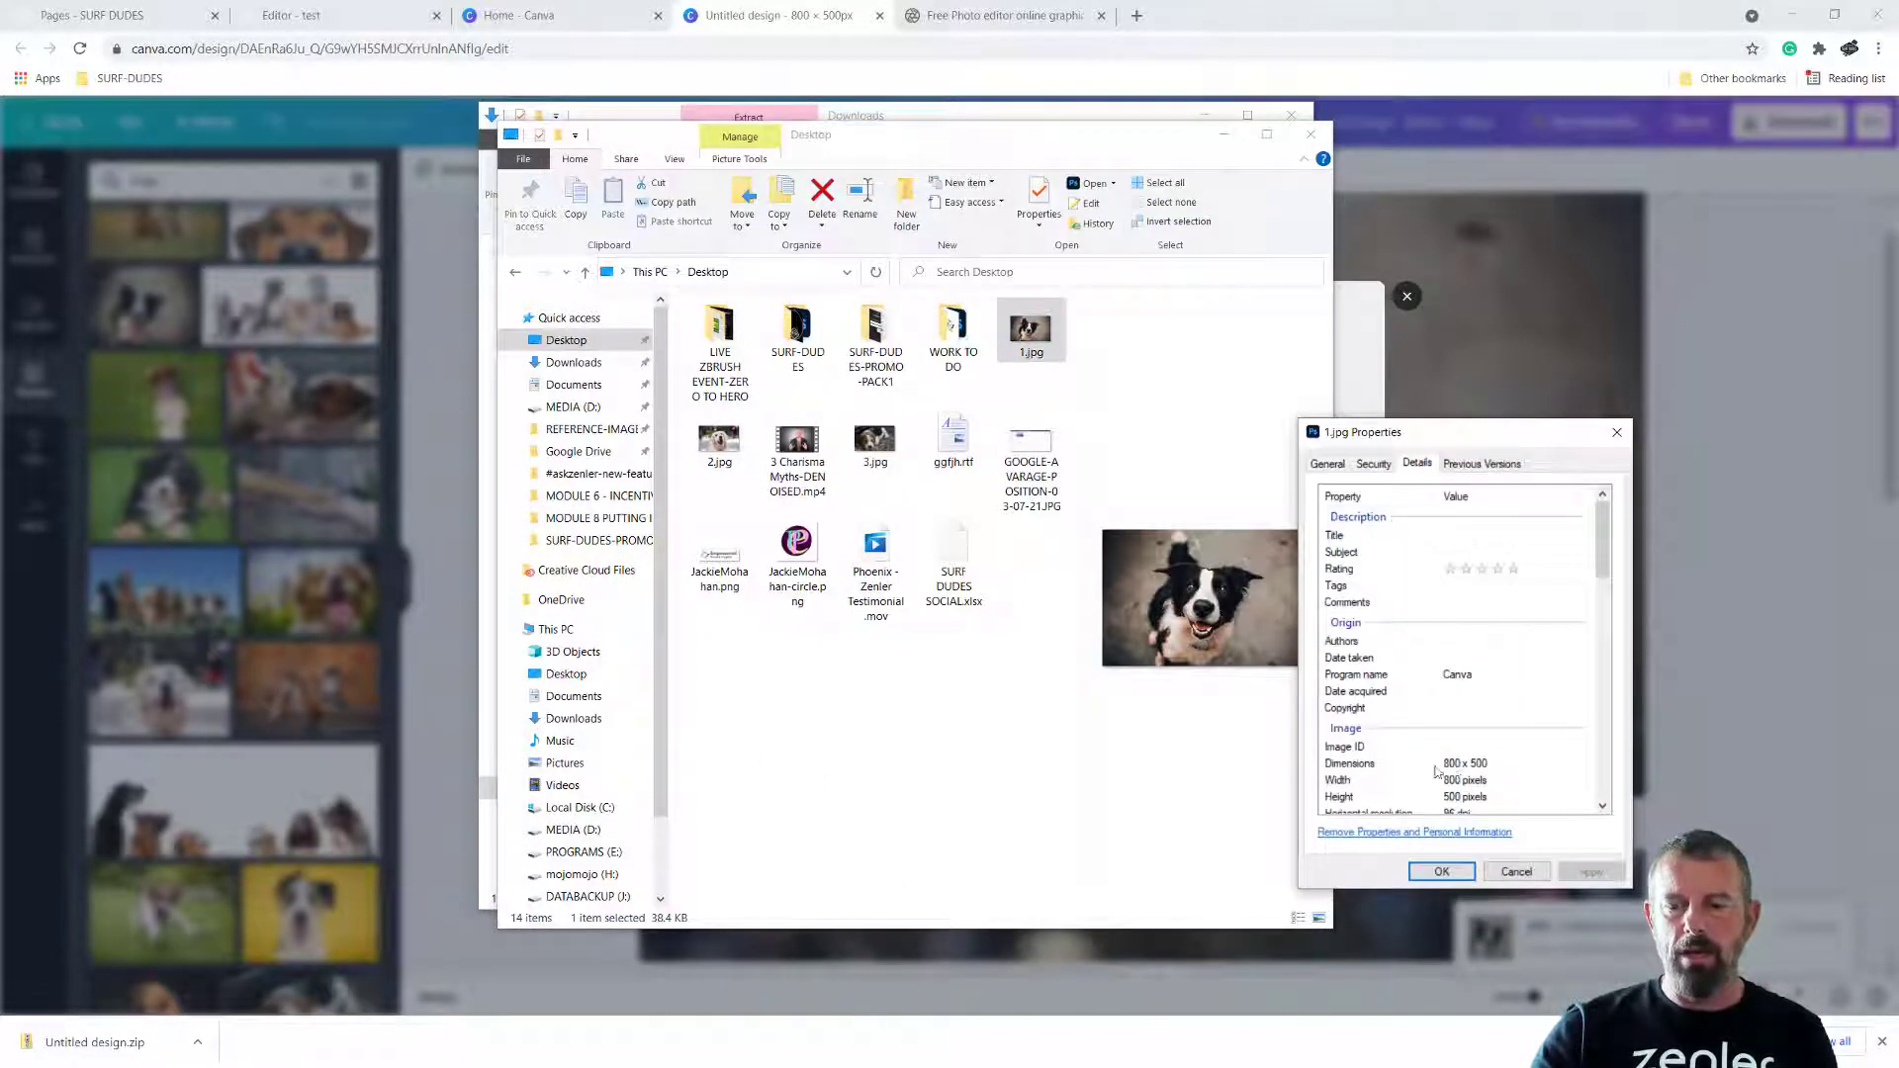
left_click(1617, 435)
Switch to the Surf Dudes page editor and delete all three surf photos from the three-column row
left_click(357, 10)
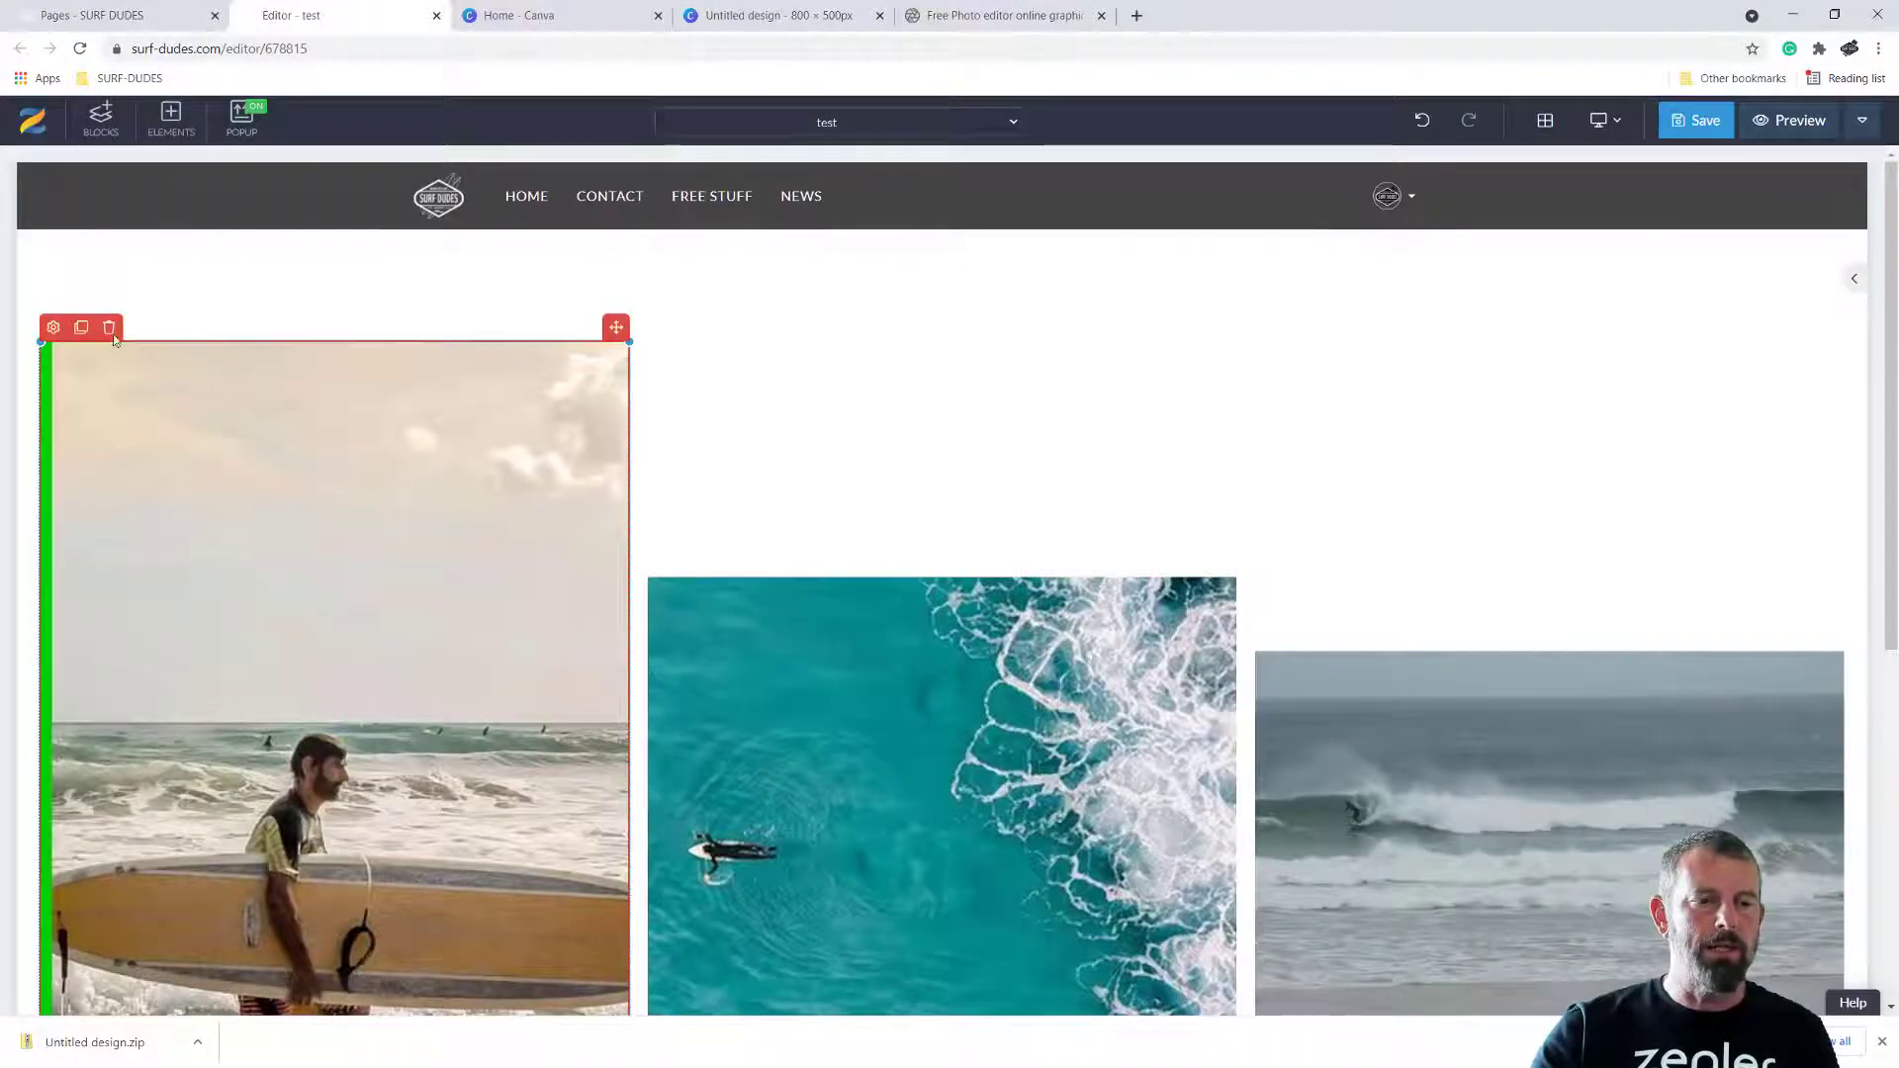
left_click(108, 329)
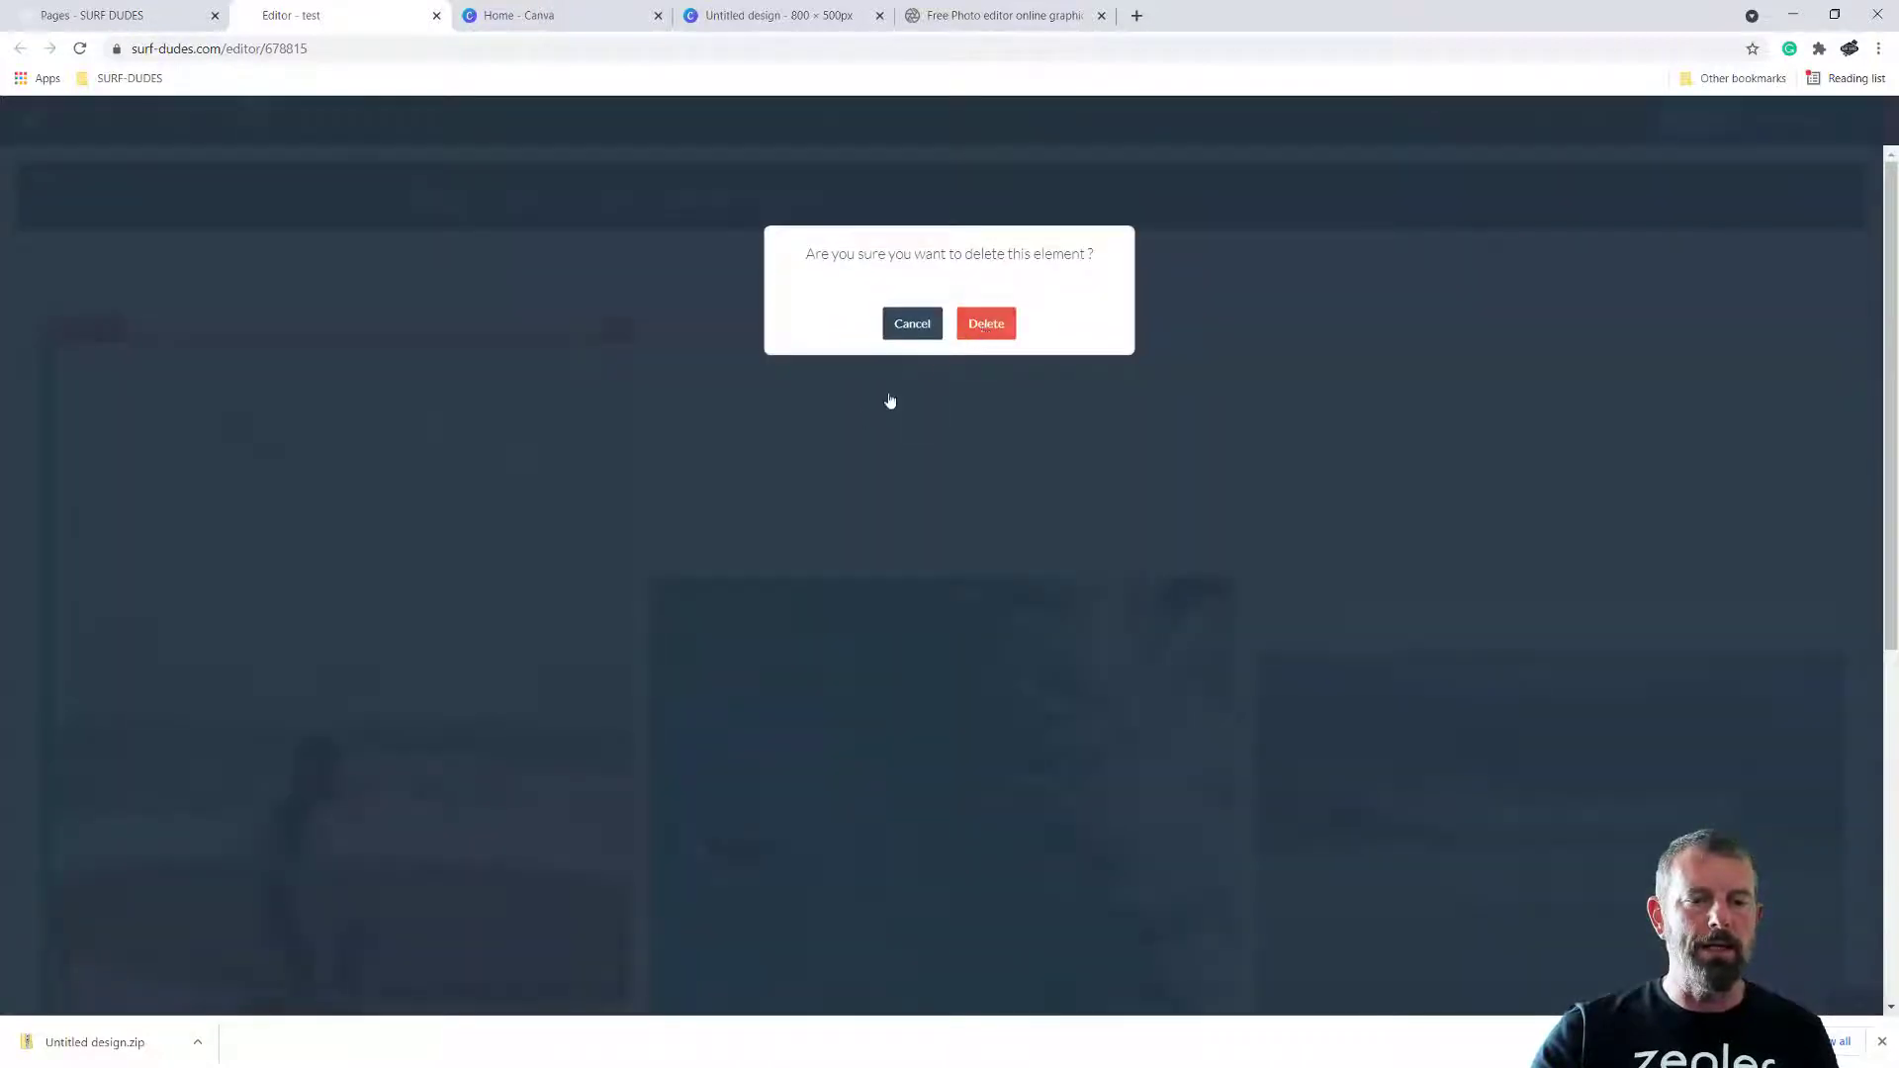
left_click(986, 324)
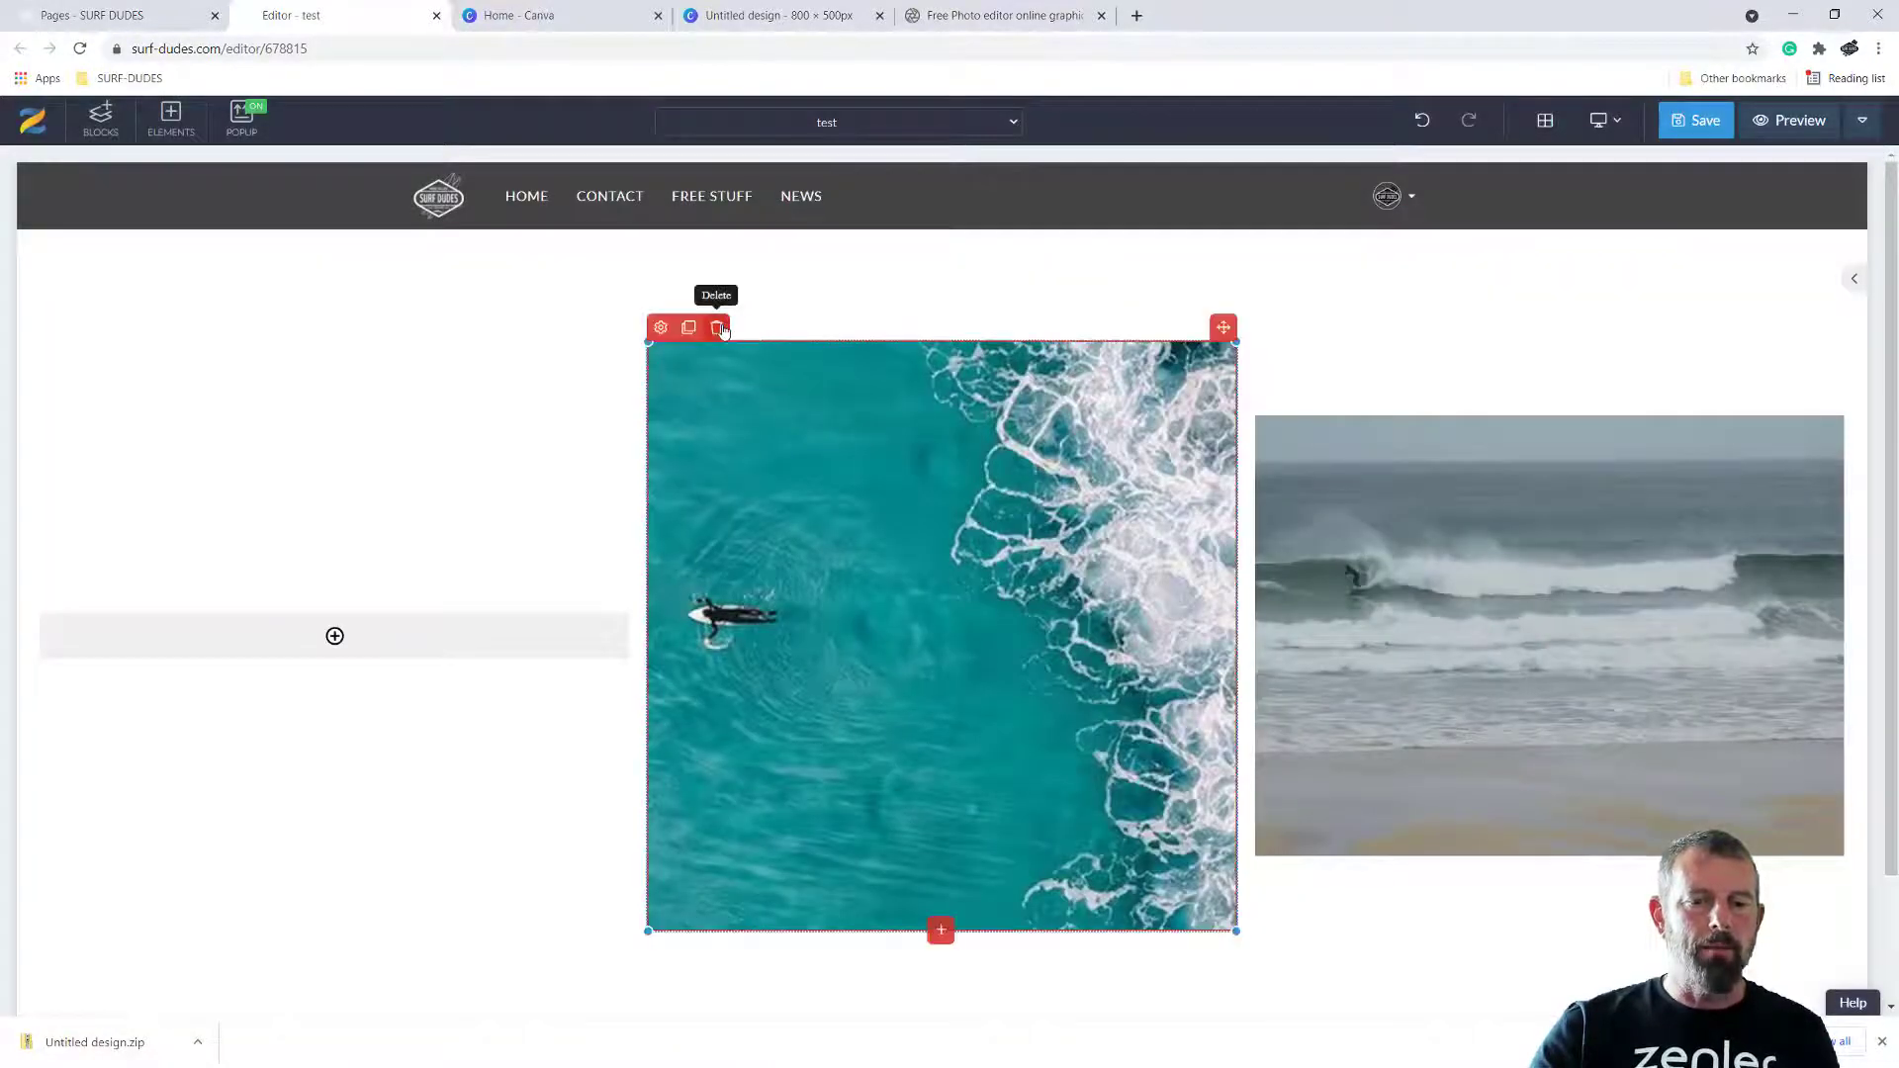
left_click(716, 327)
left_click(984, 325)
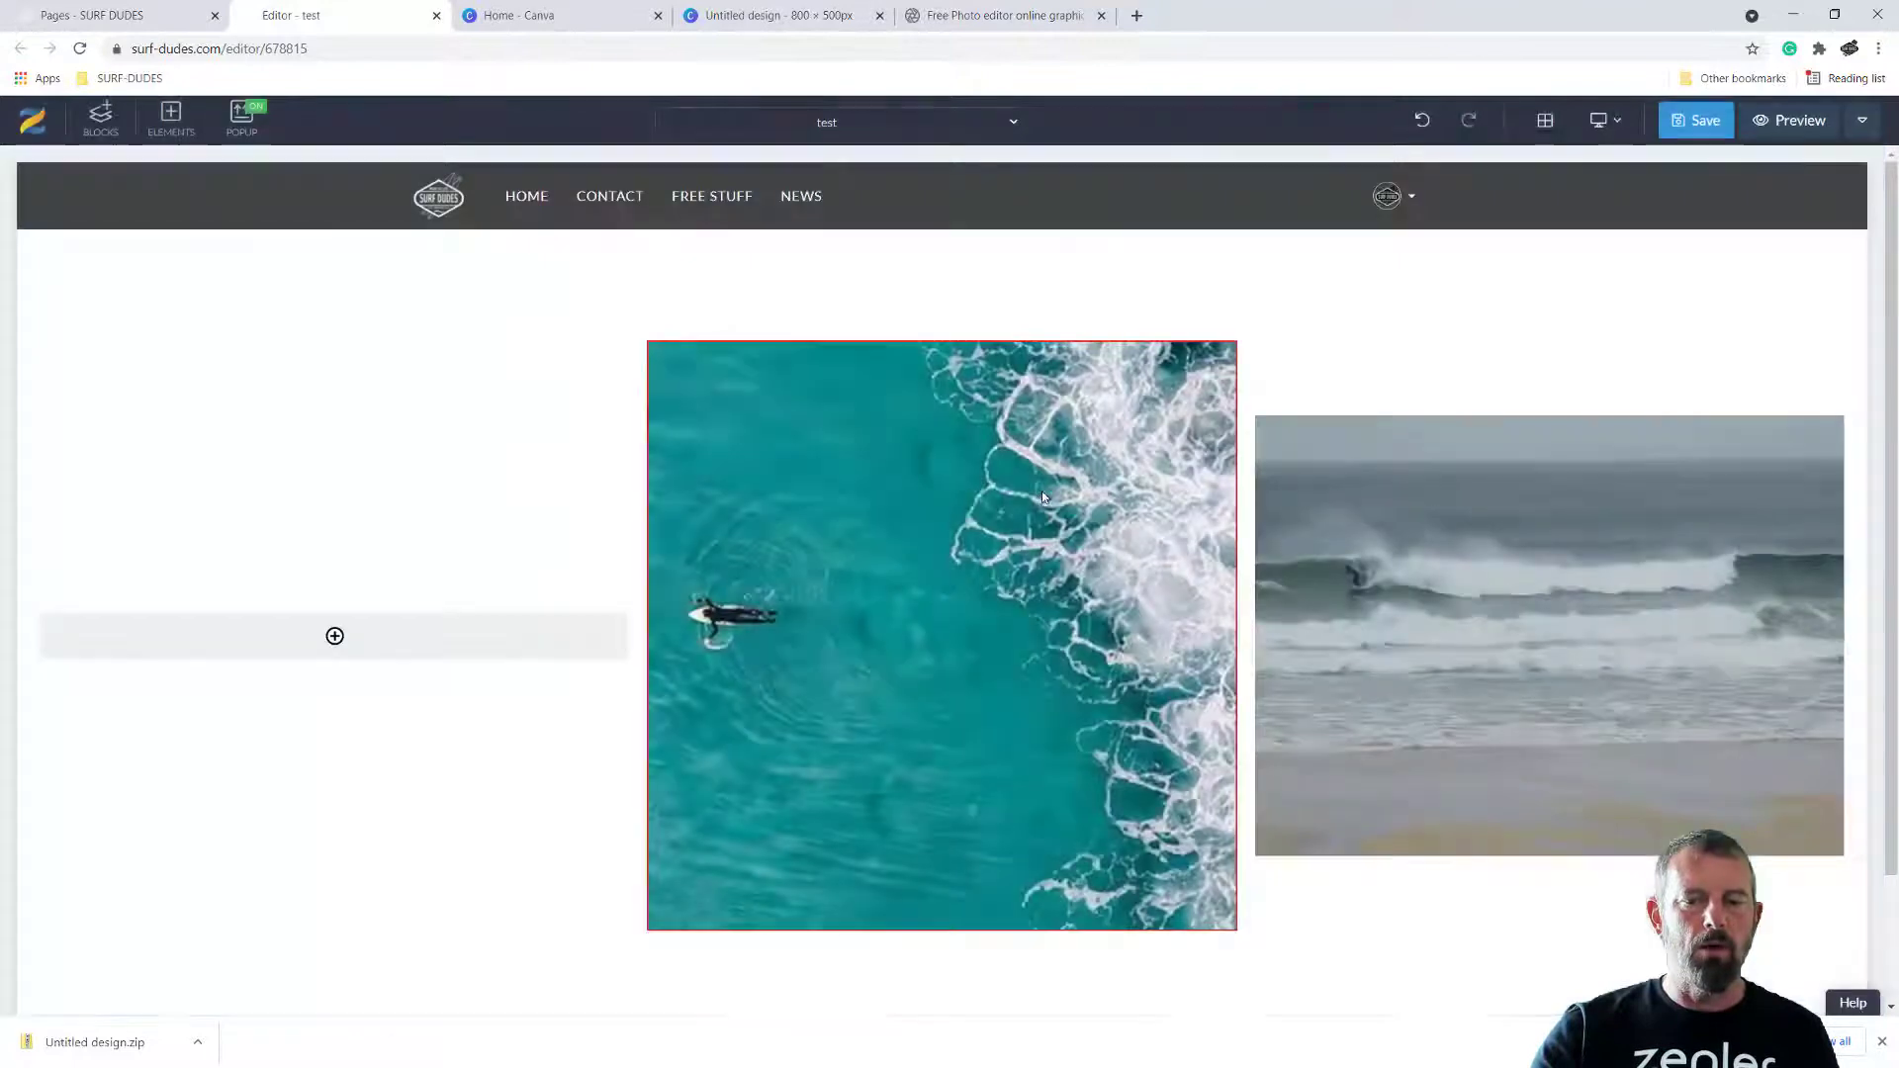
mouse_move(1311, 360)
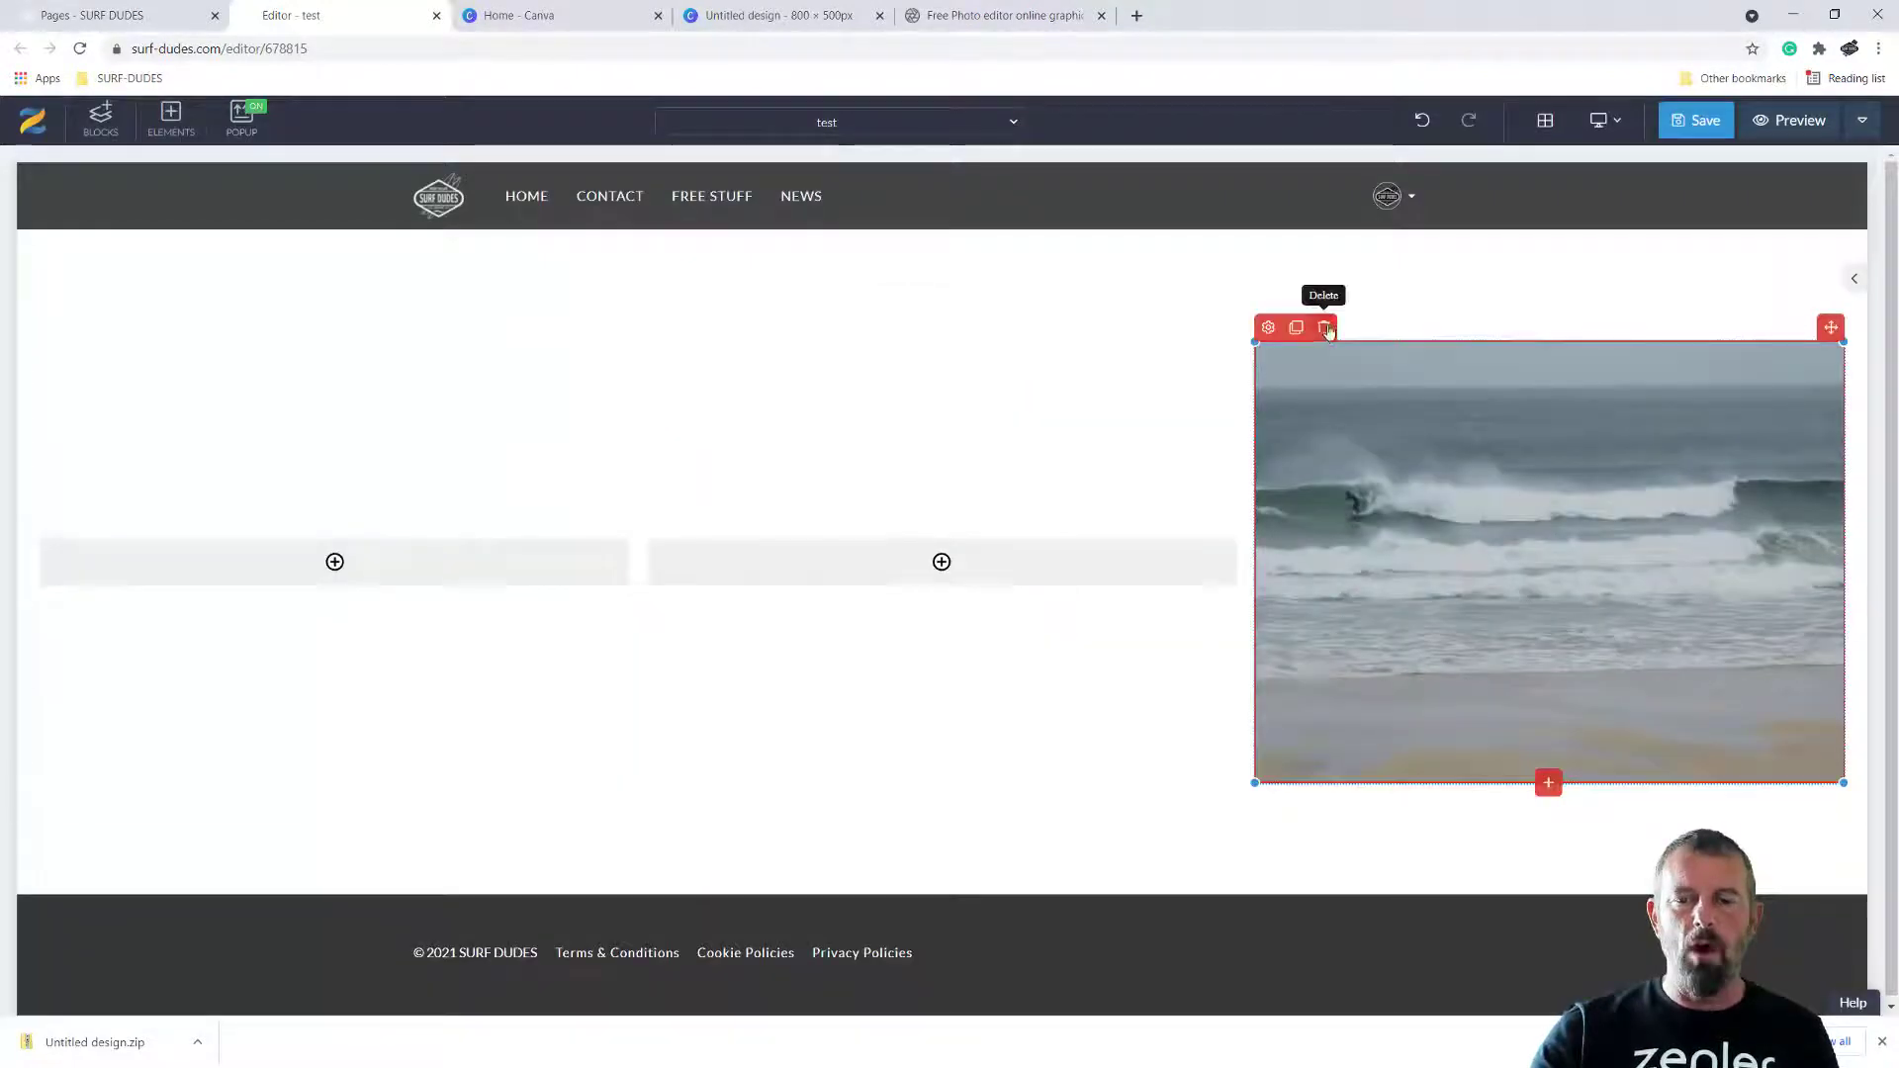
left_click(1323, 327)
left_click(986, 320)
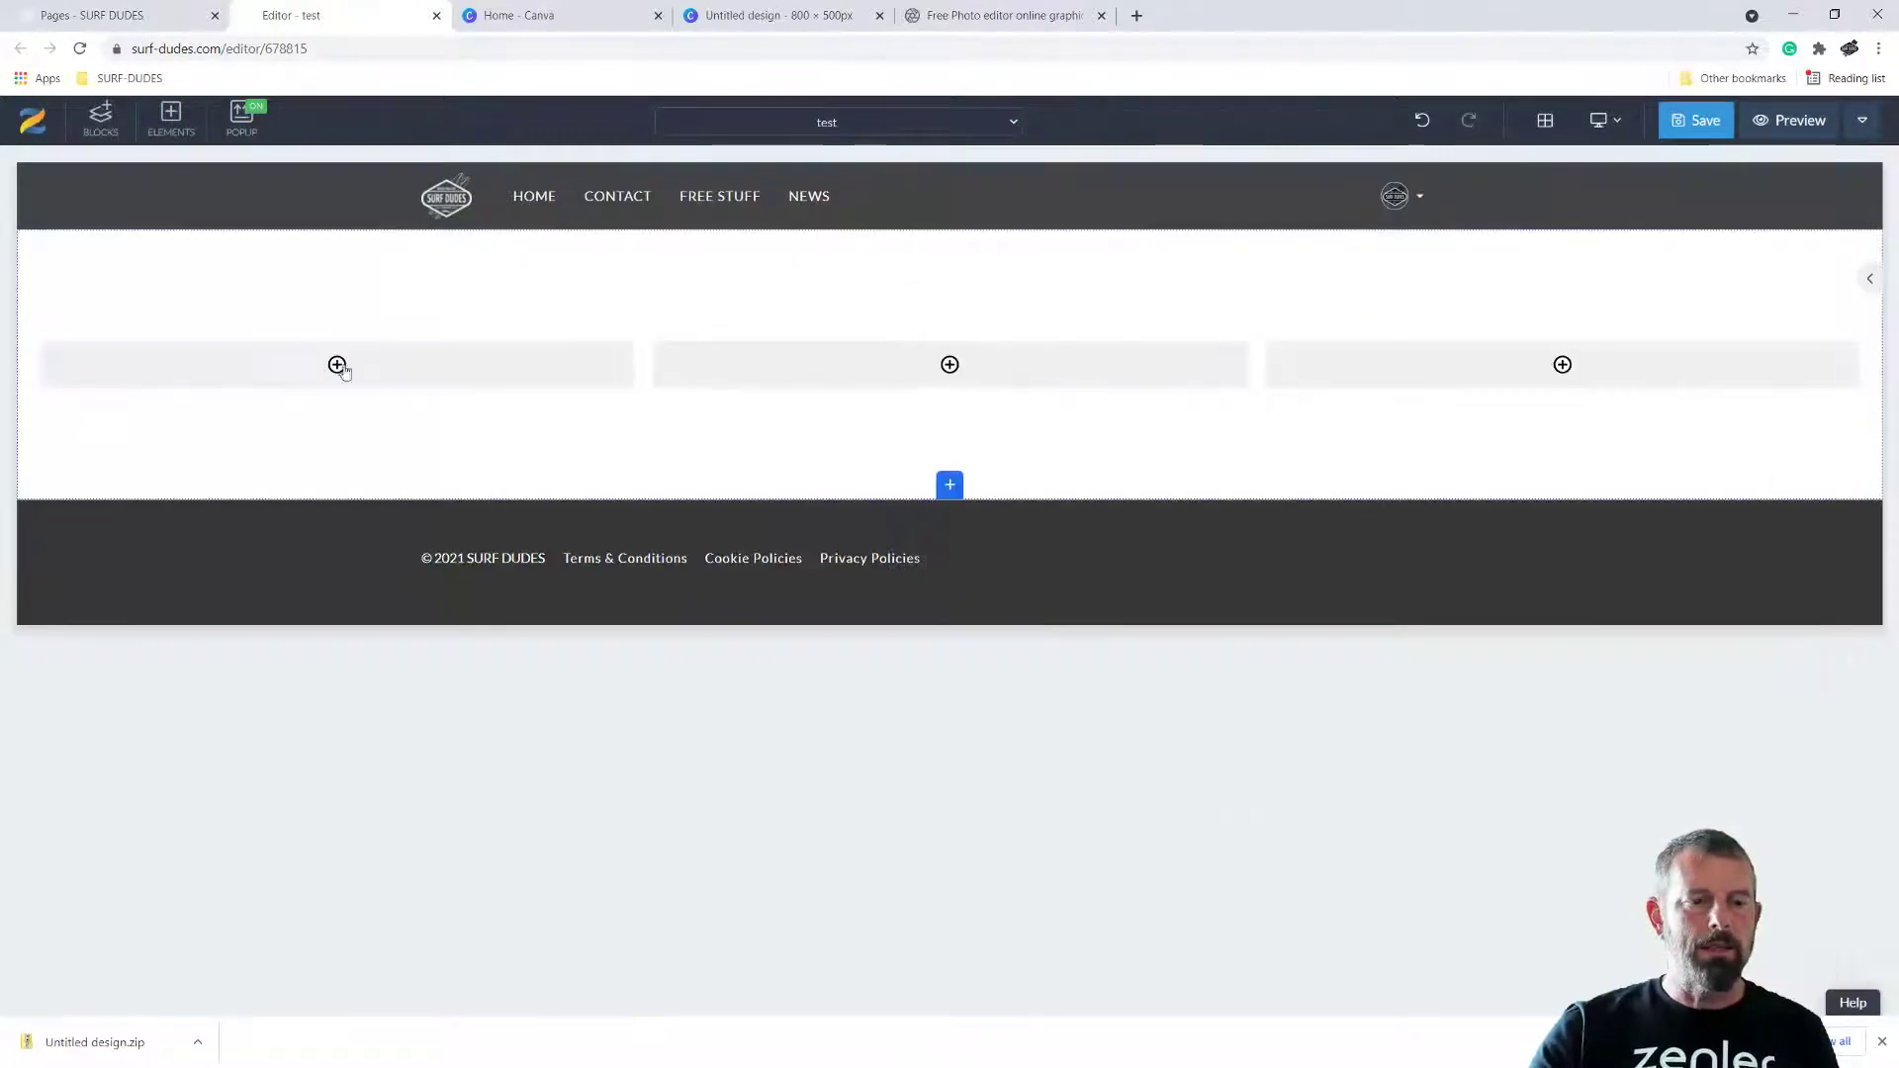
Add 1.jpg from the Desktop as an image element in the row's first column, uploaded without cropping
left_click(337, 366)
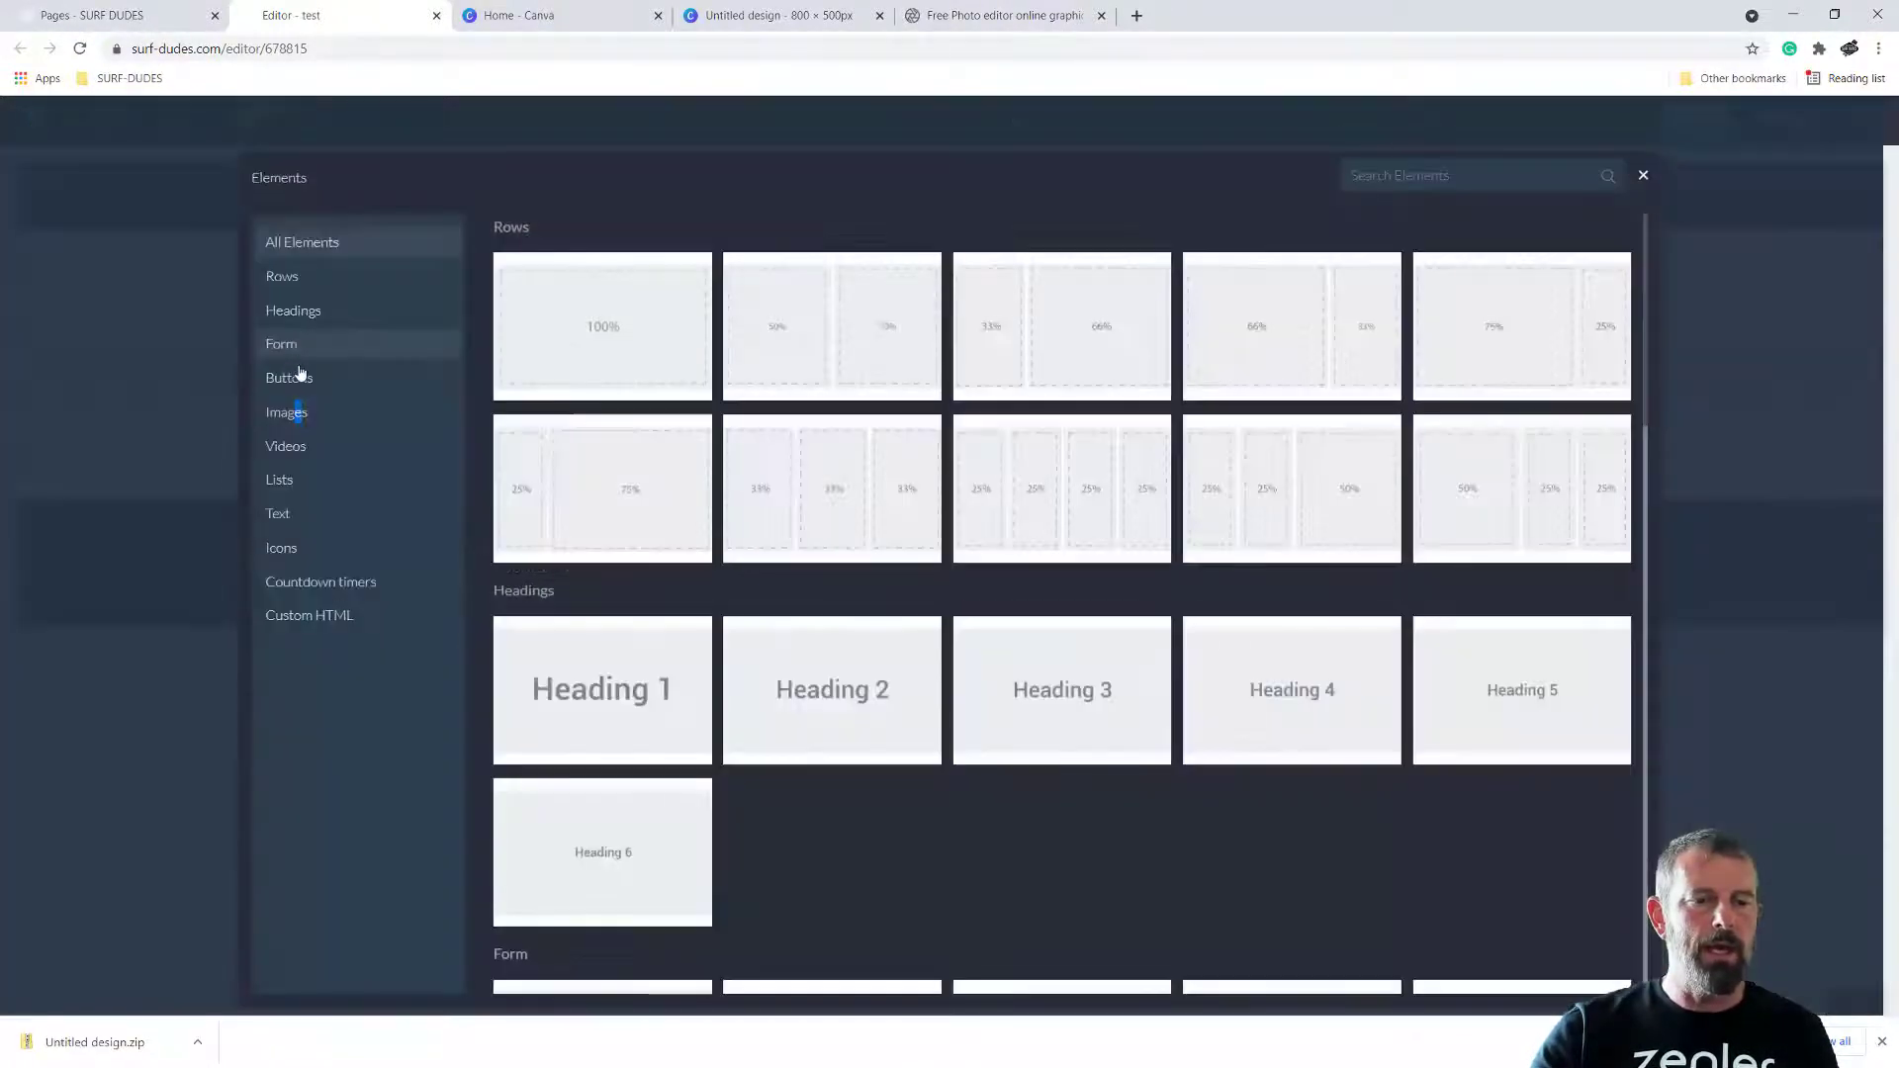
left_click(282, 416)
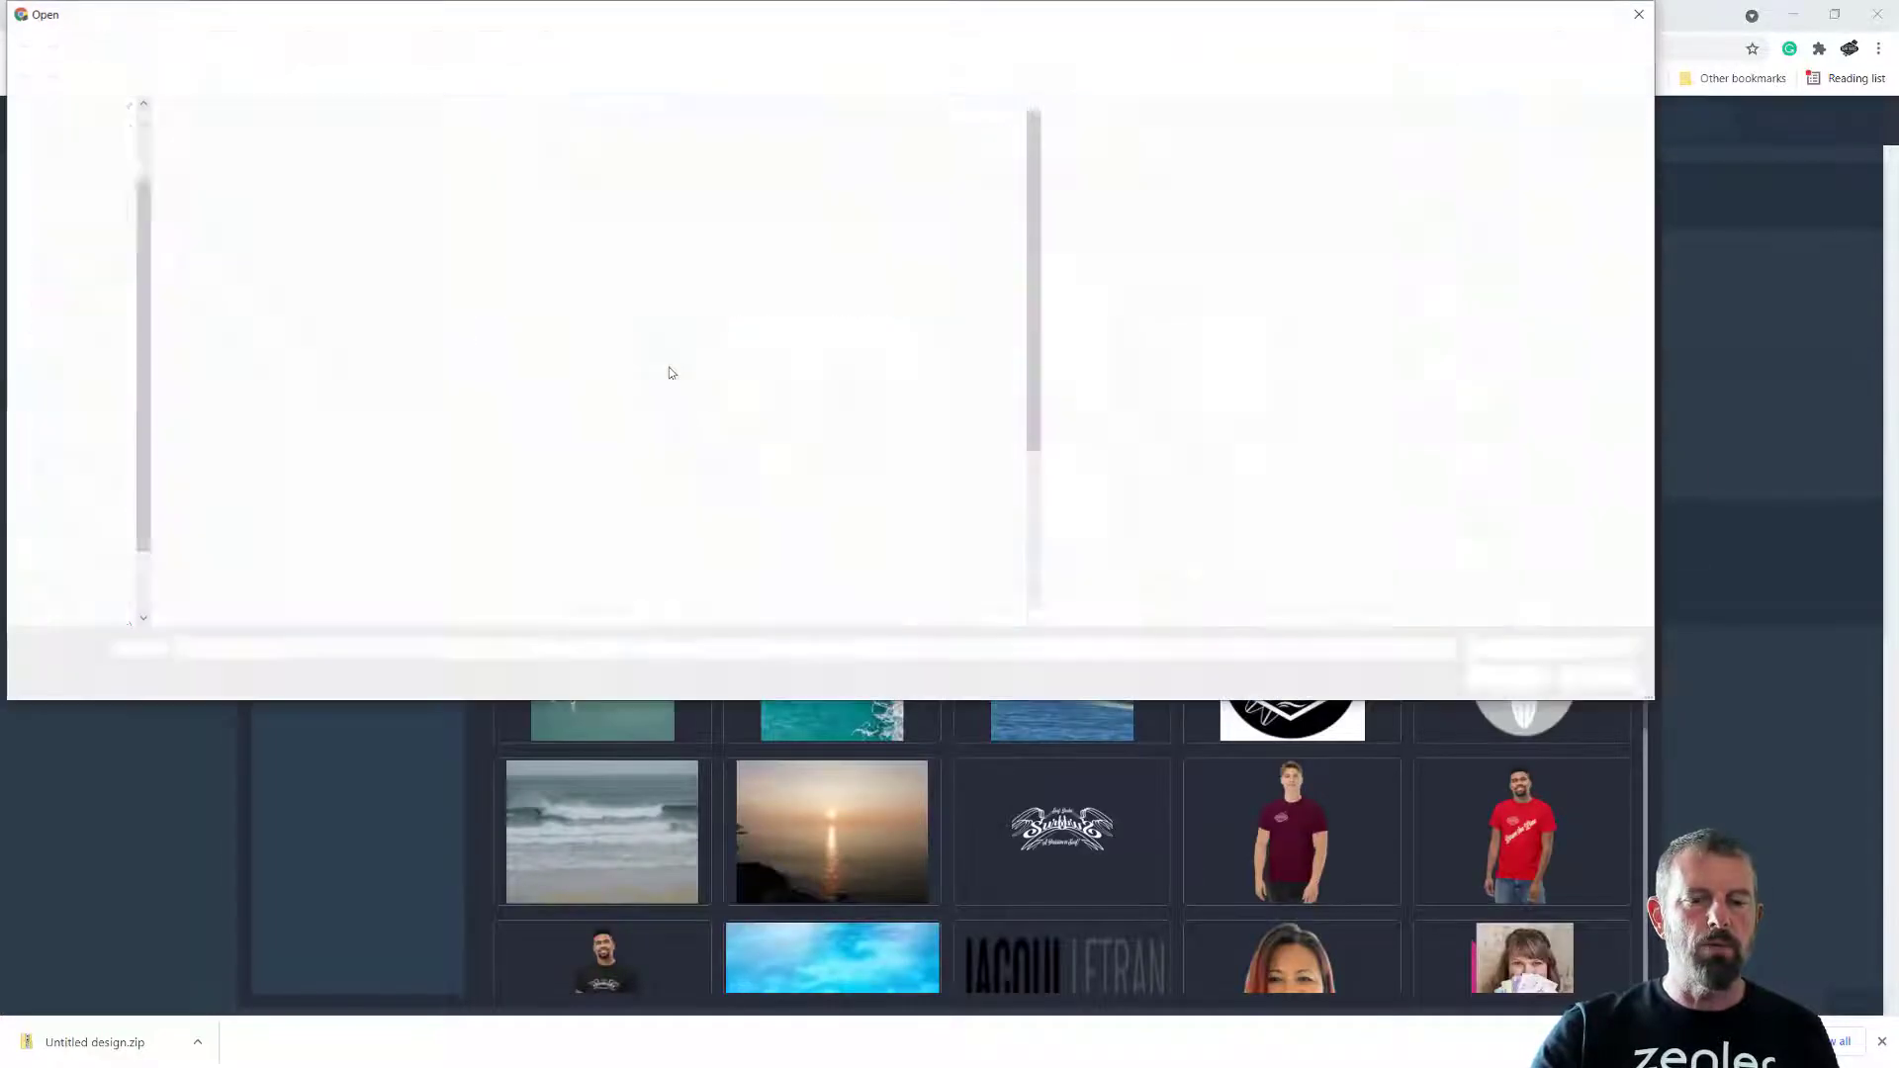
left_click(85, 376)
left_click(650, 160)
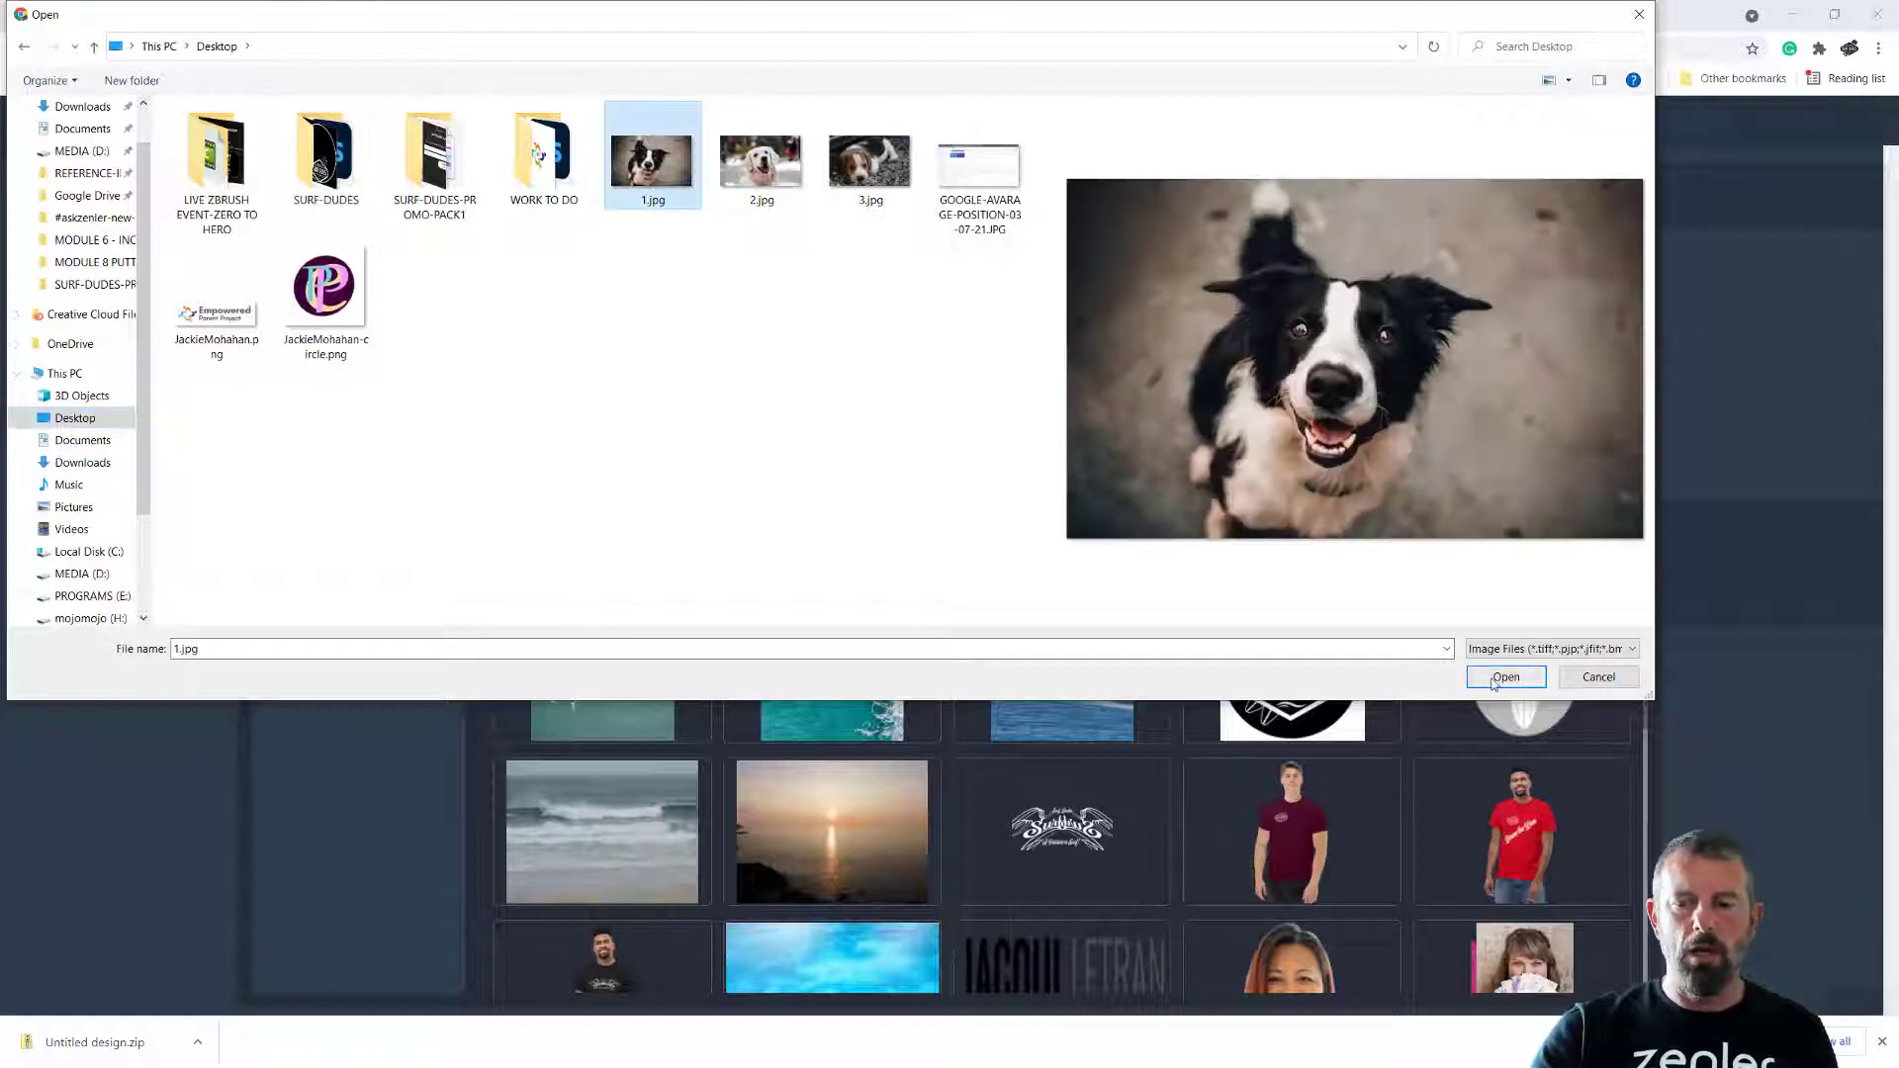
left_click(1504, 677)
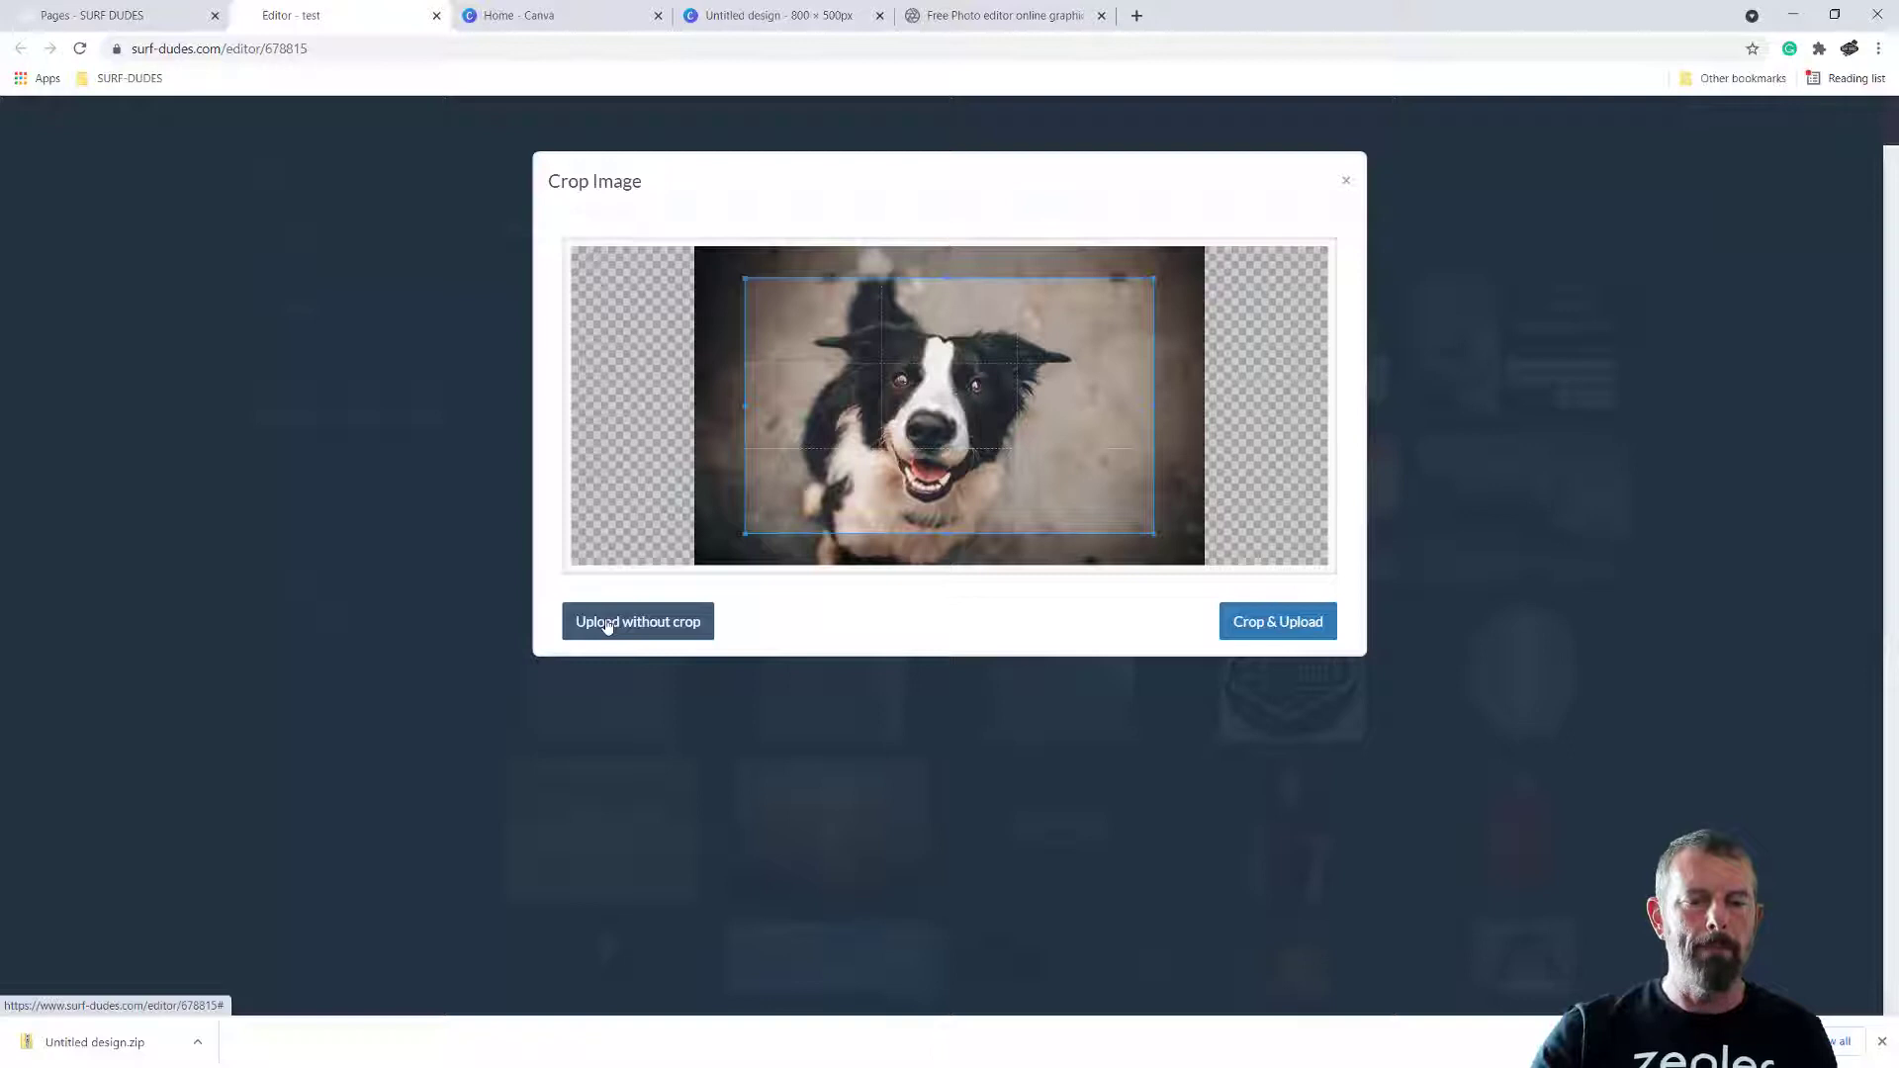
left_click(607, 625)
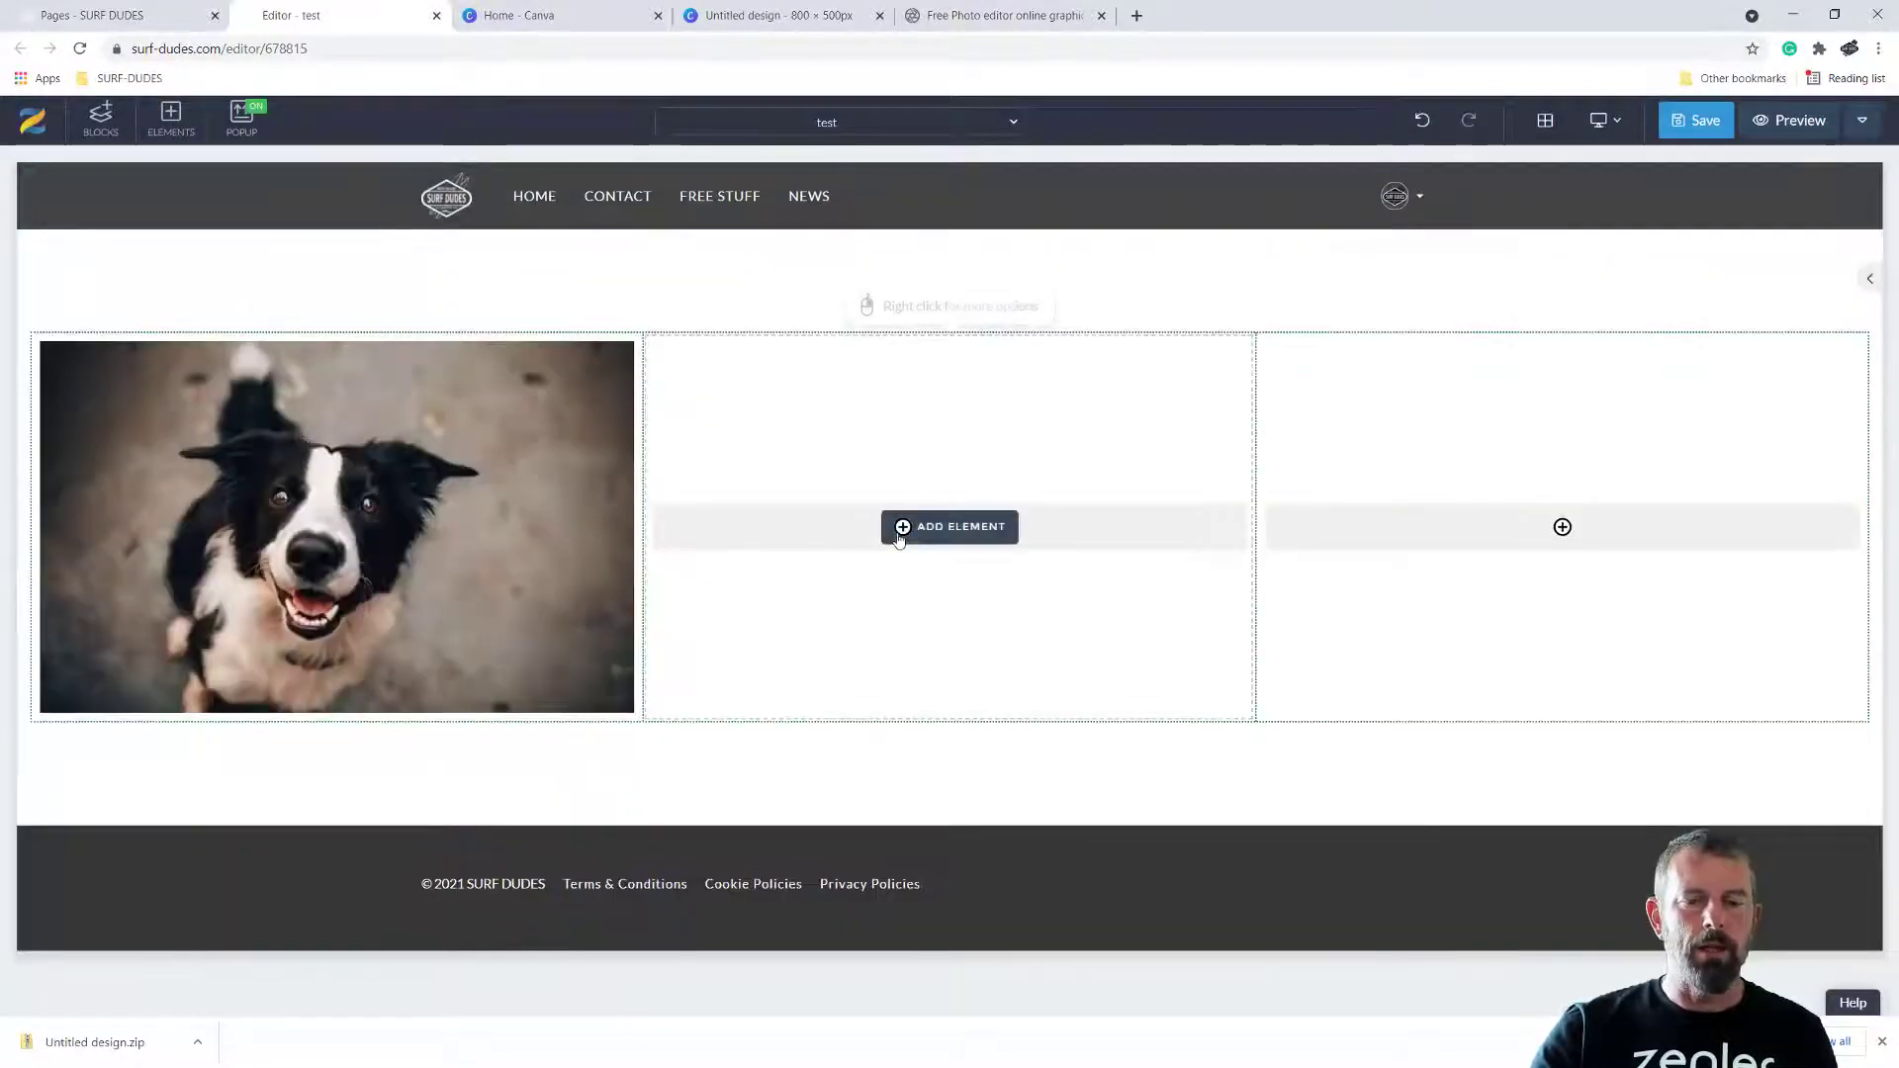
Insert 2.jpg from the Desktop into the row's middle column, uploading it without cropping
left_click(897, 551)
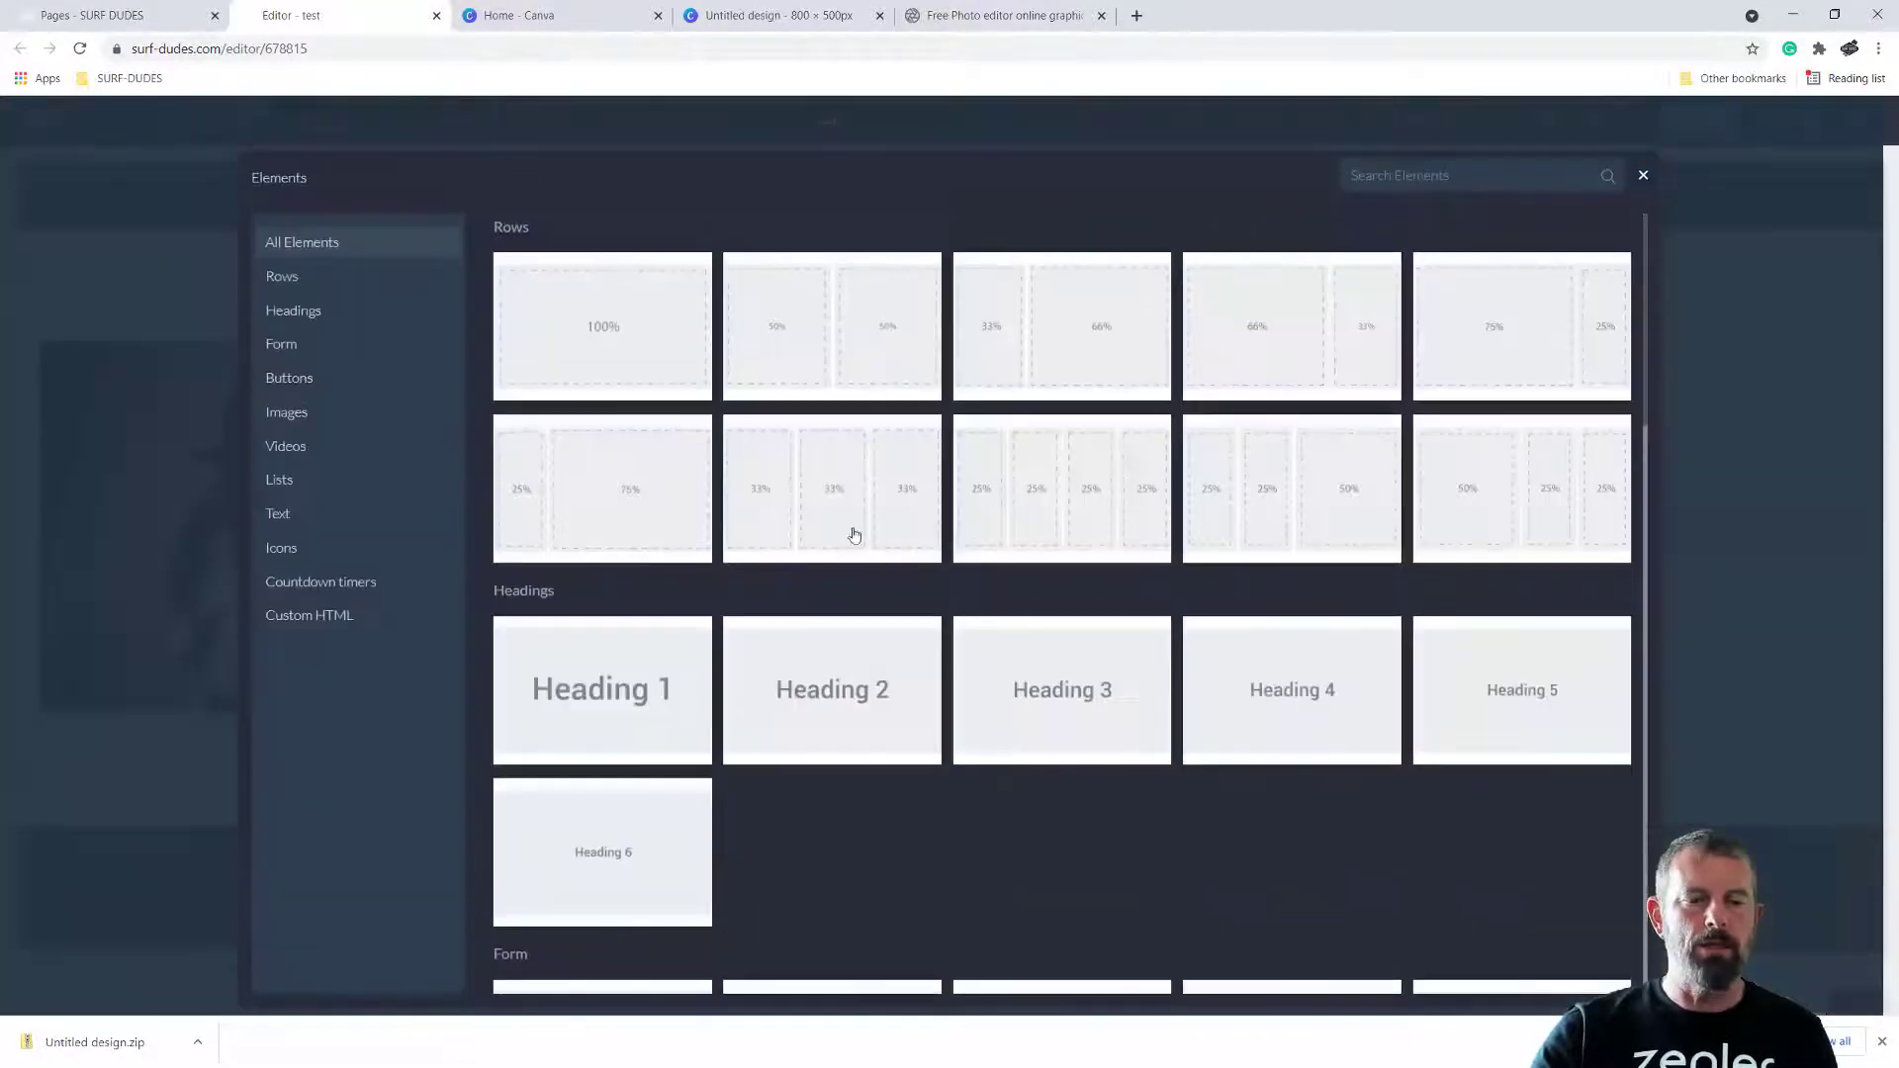
left_click(336, 414)
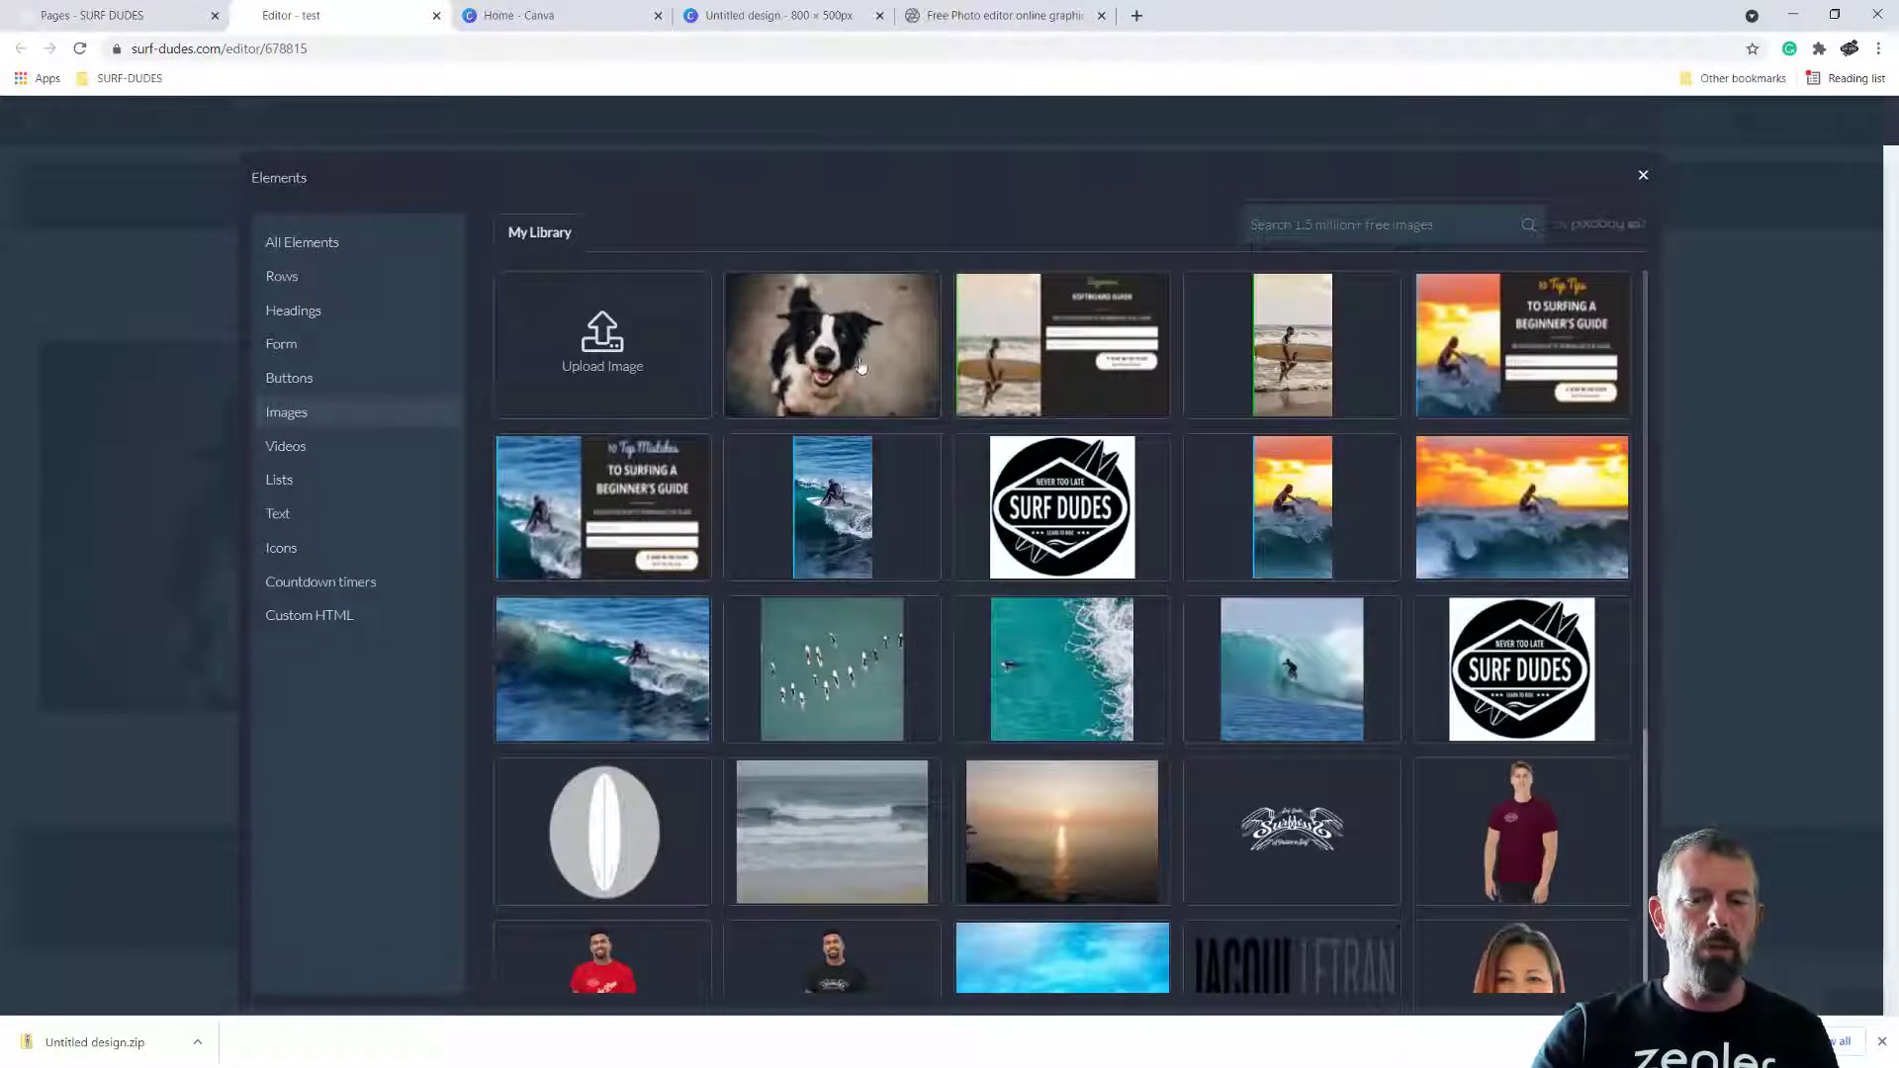
left_click(638, 361)
left_click(781, 194)
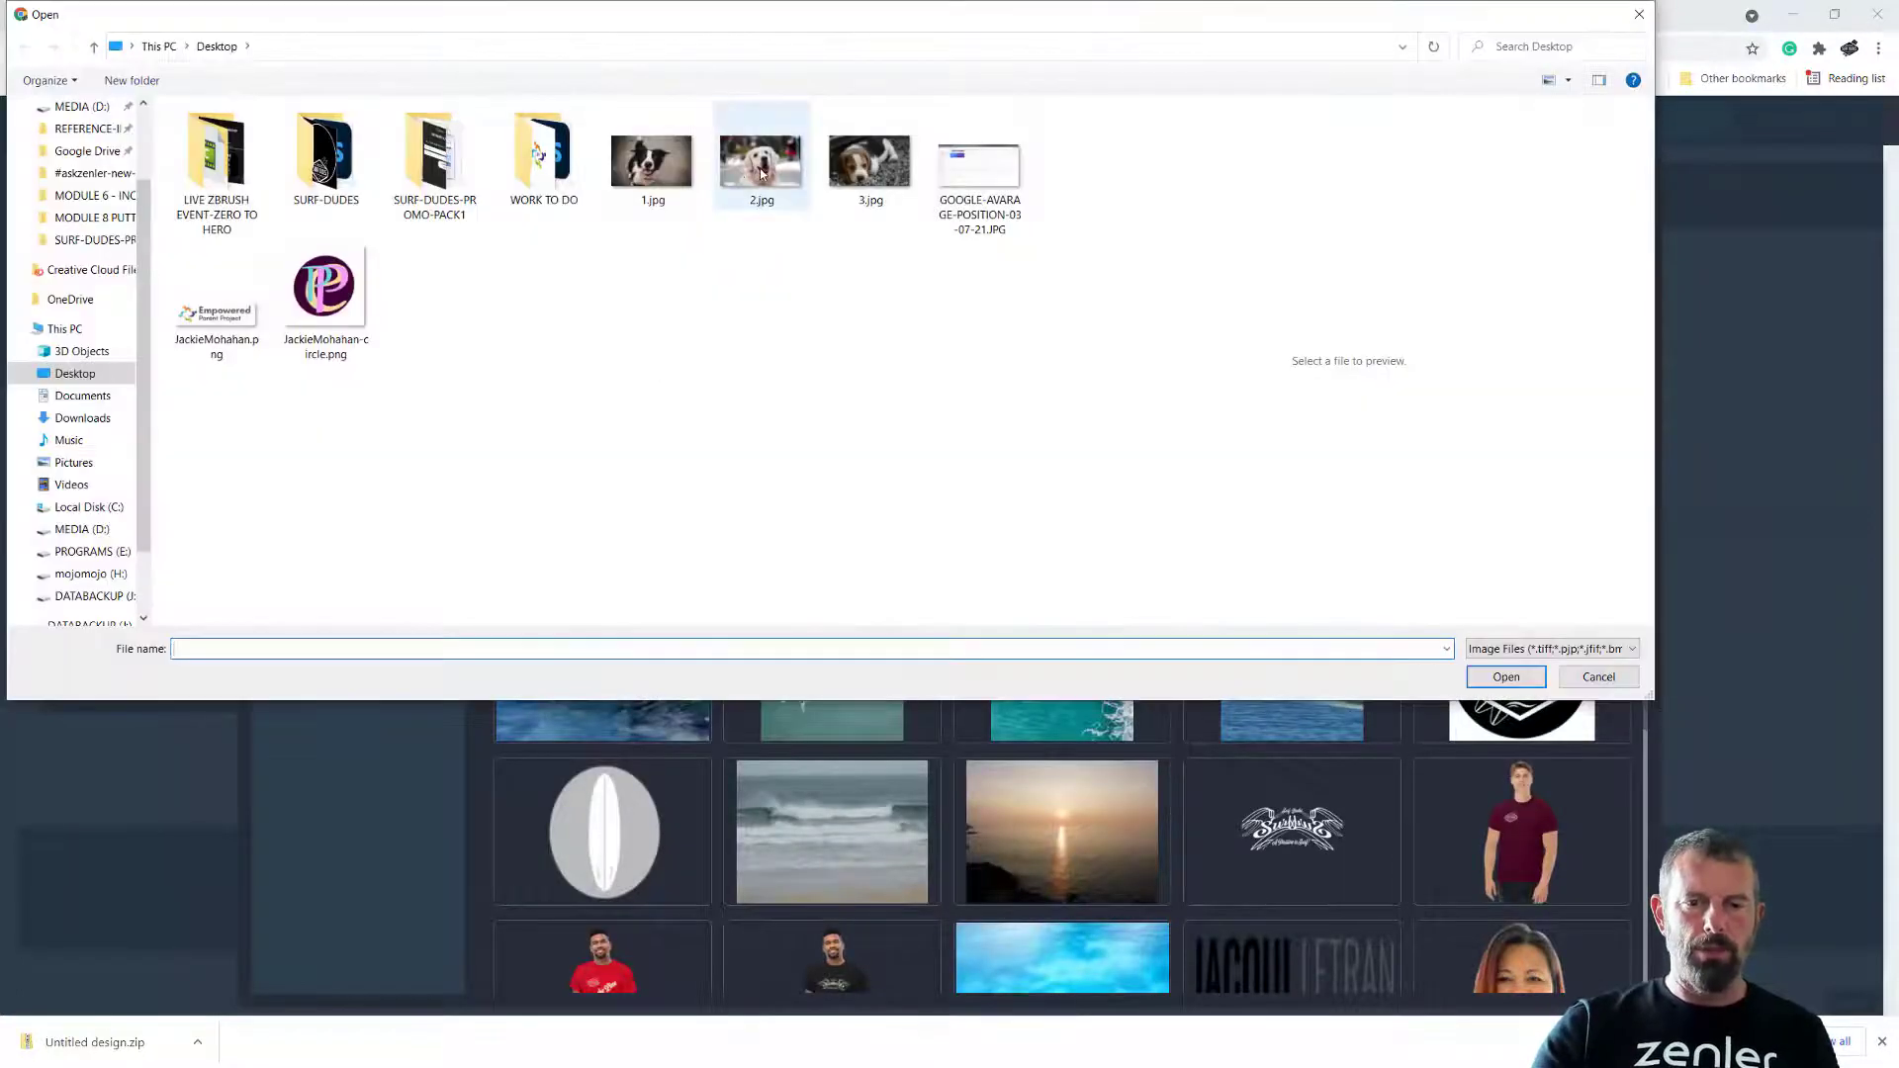
left_click(1505, 679)
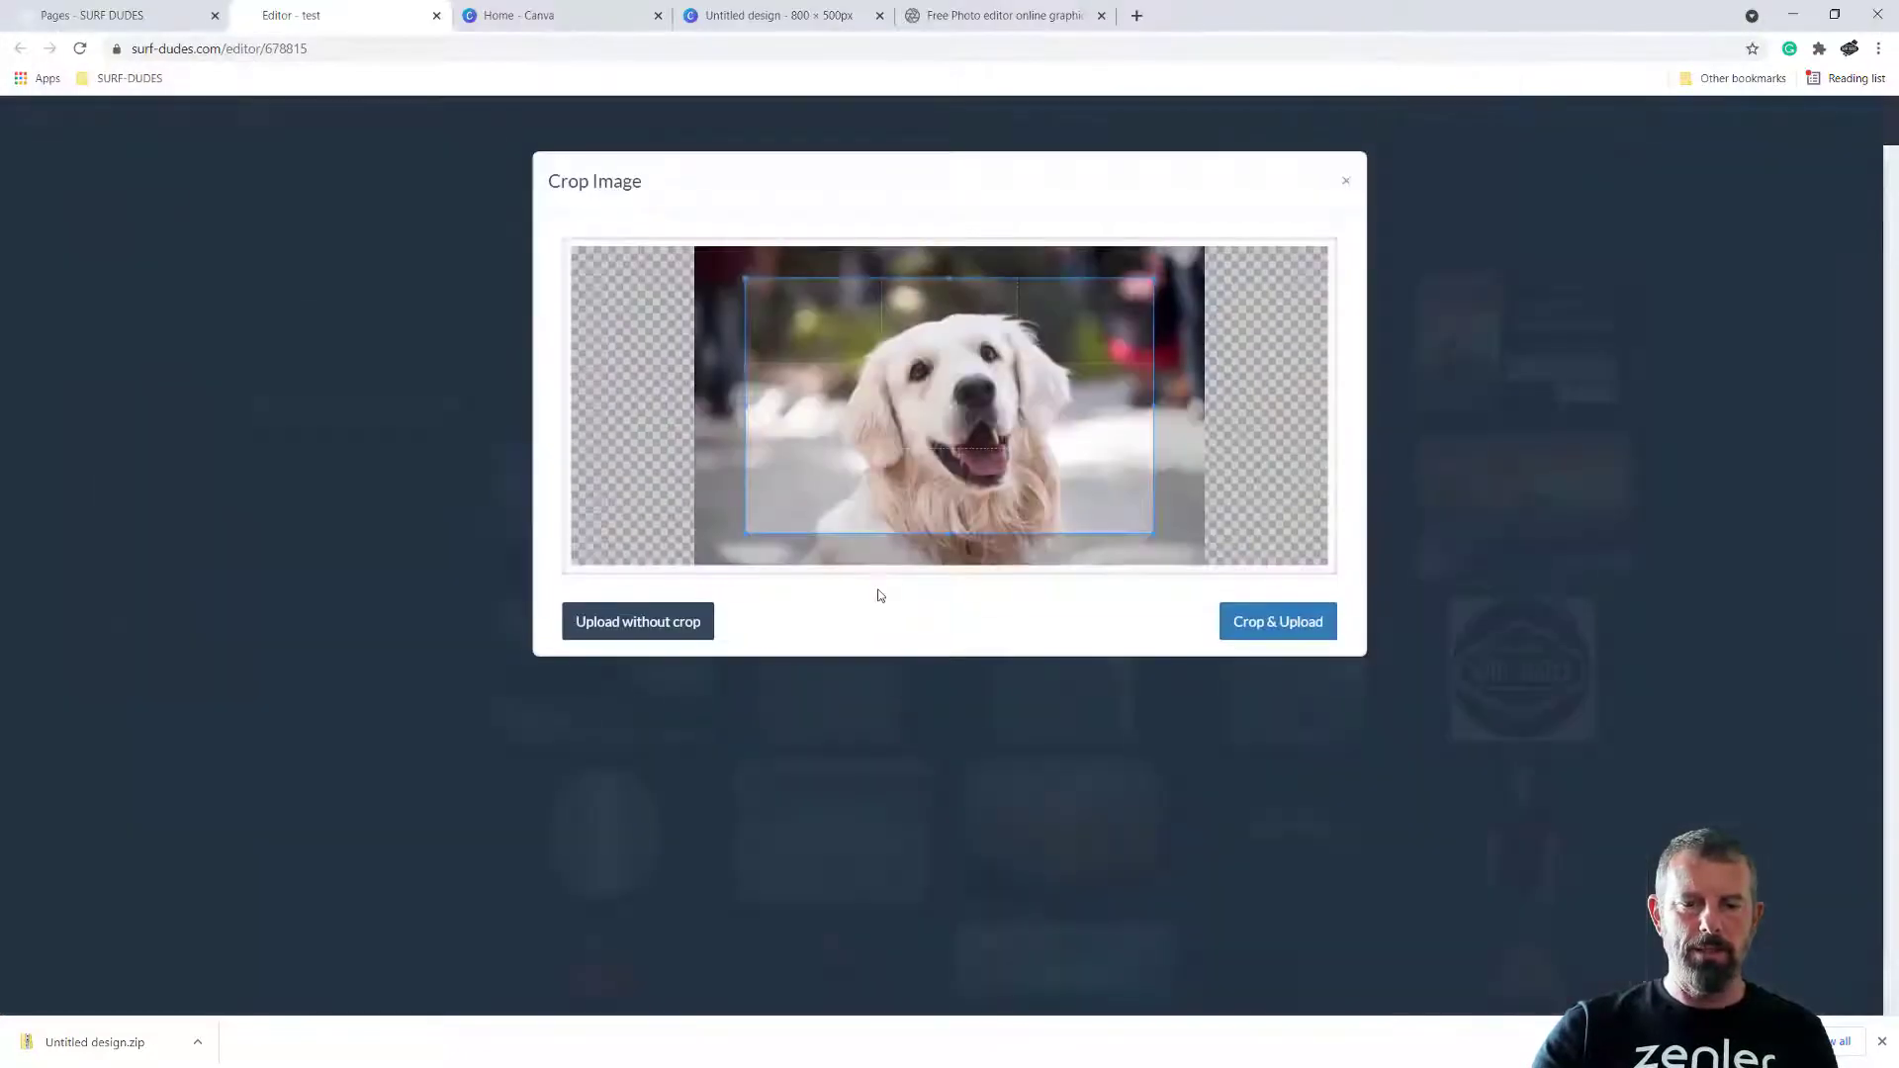
left_click(643, 621)
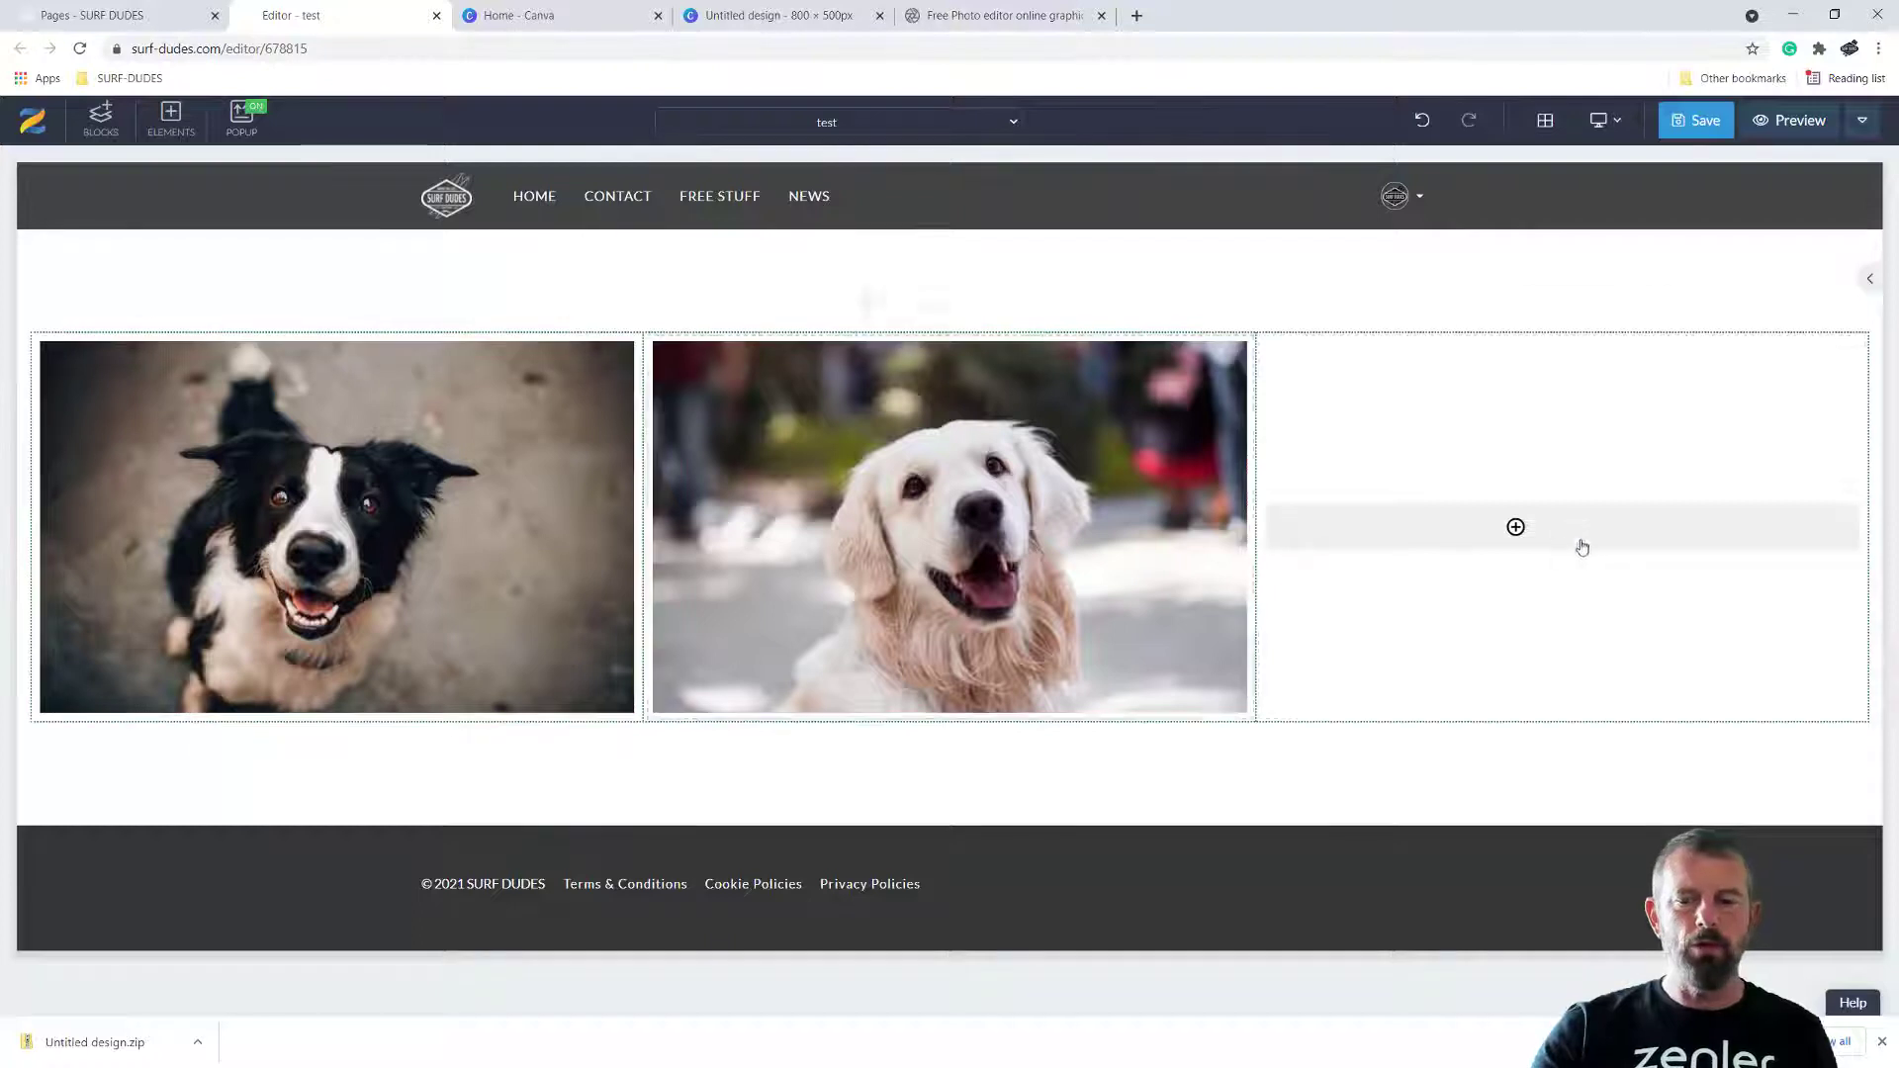
Insert the beagle puppy photo as an image element in the row's third column, uploading it without cropping
left_click(1558, 534)
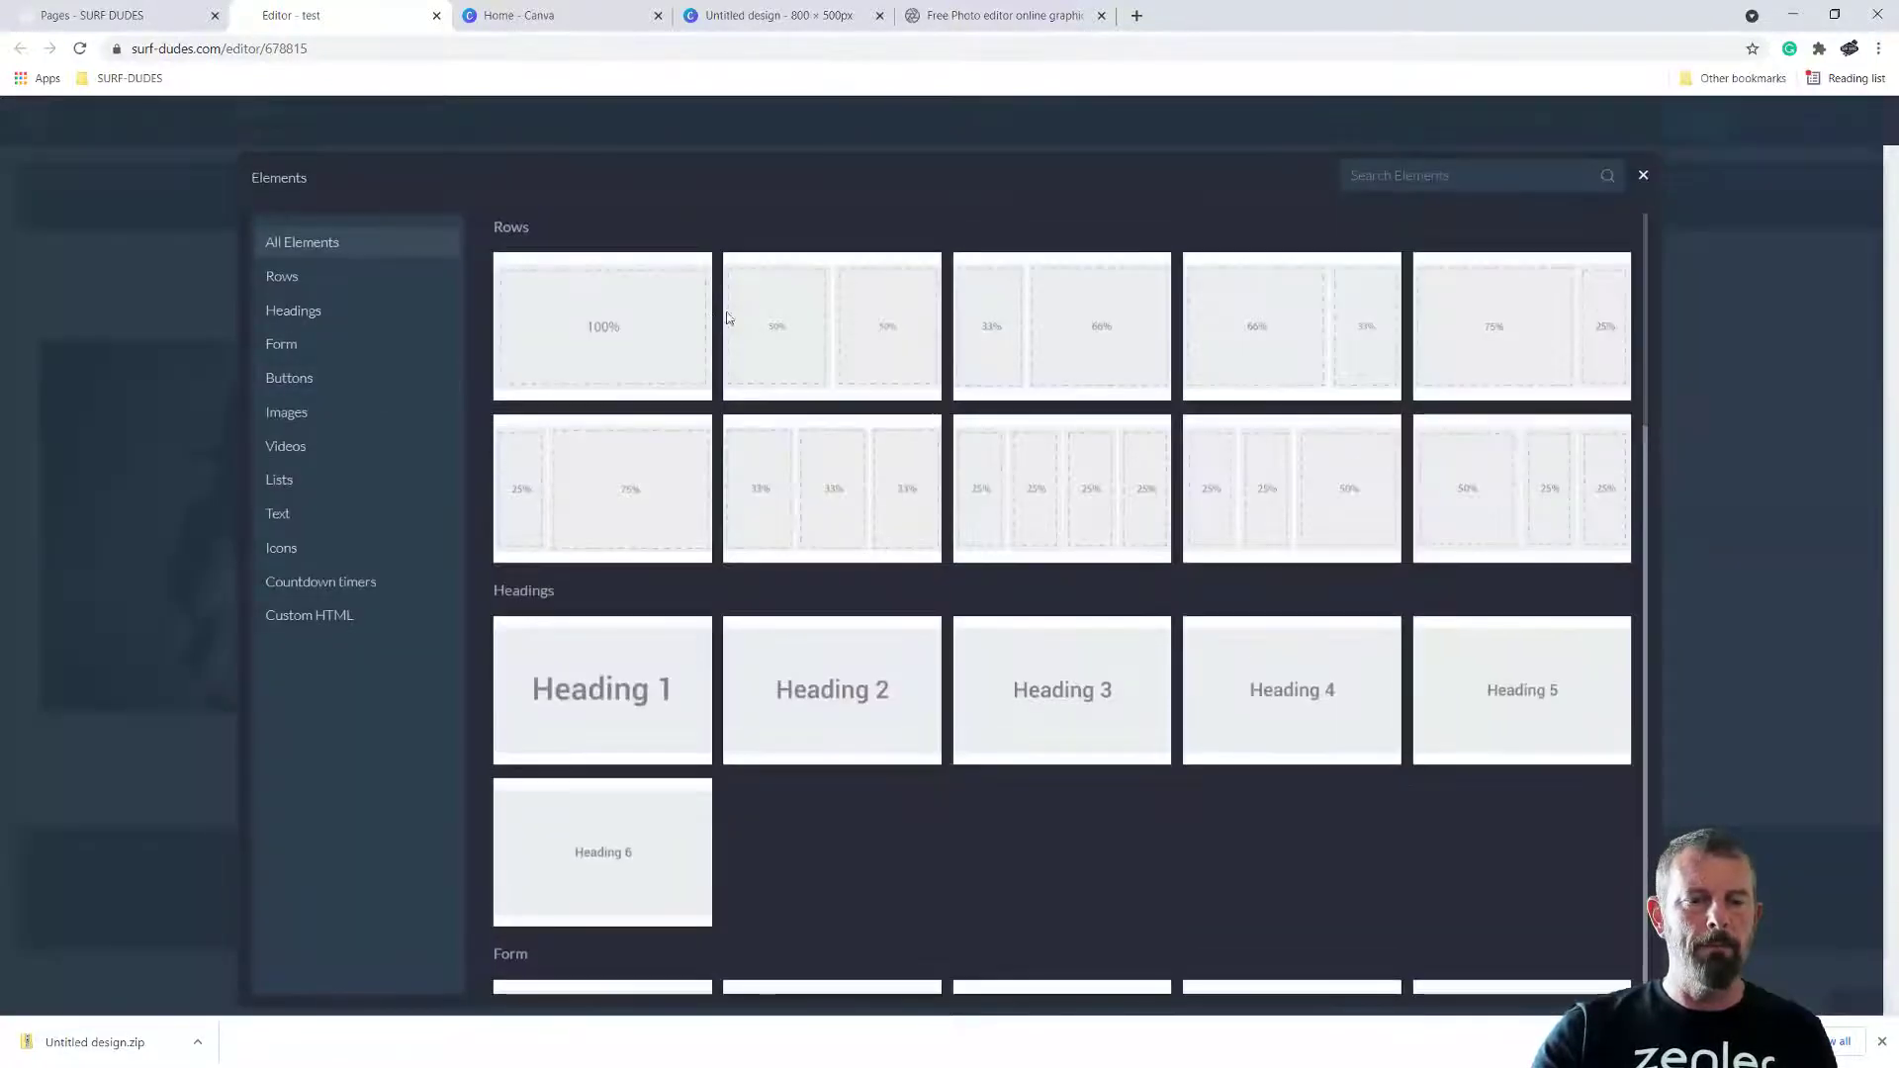
left_click(306, 412)
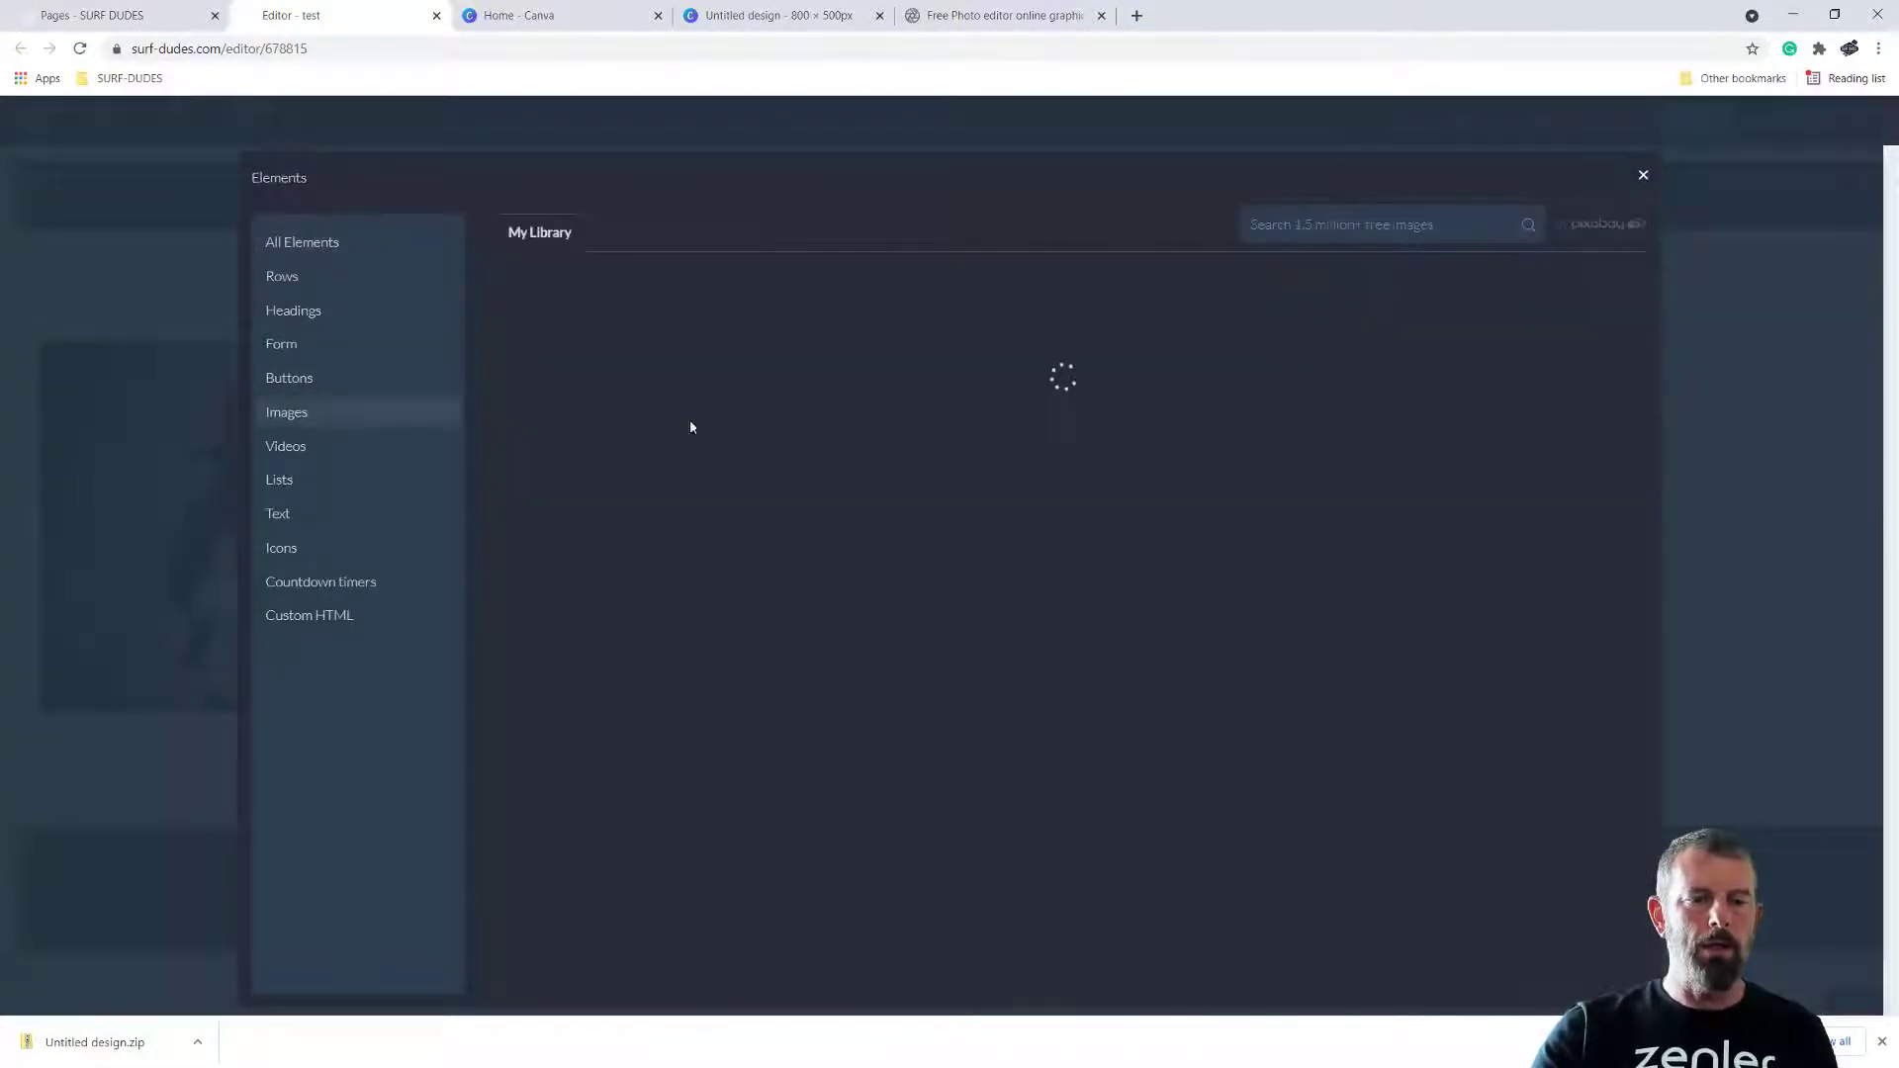
left_click(607, 341)
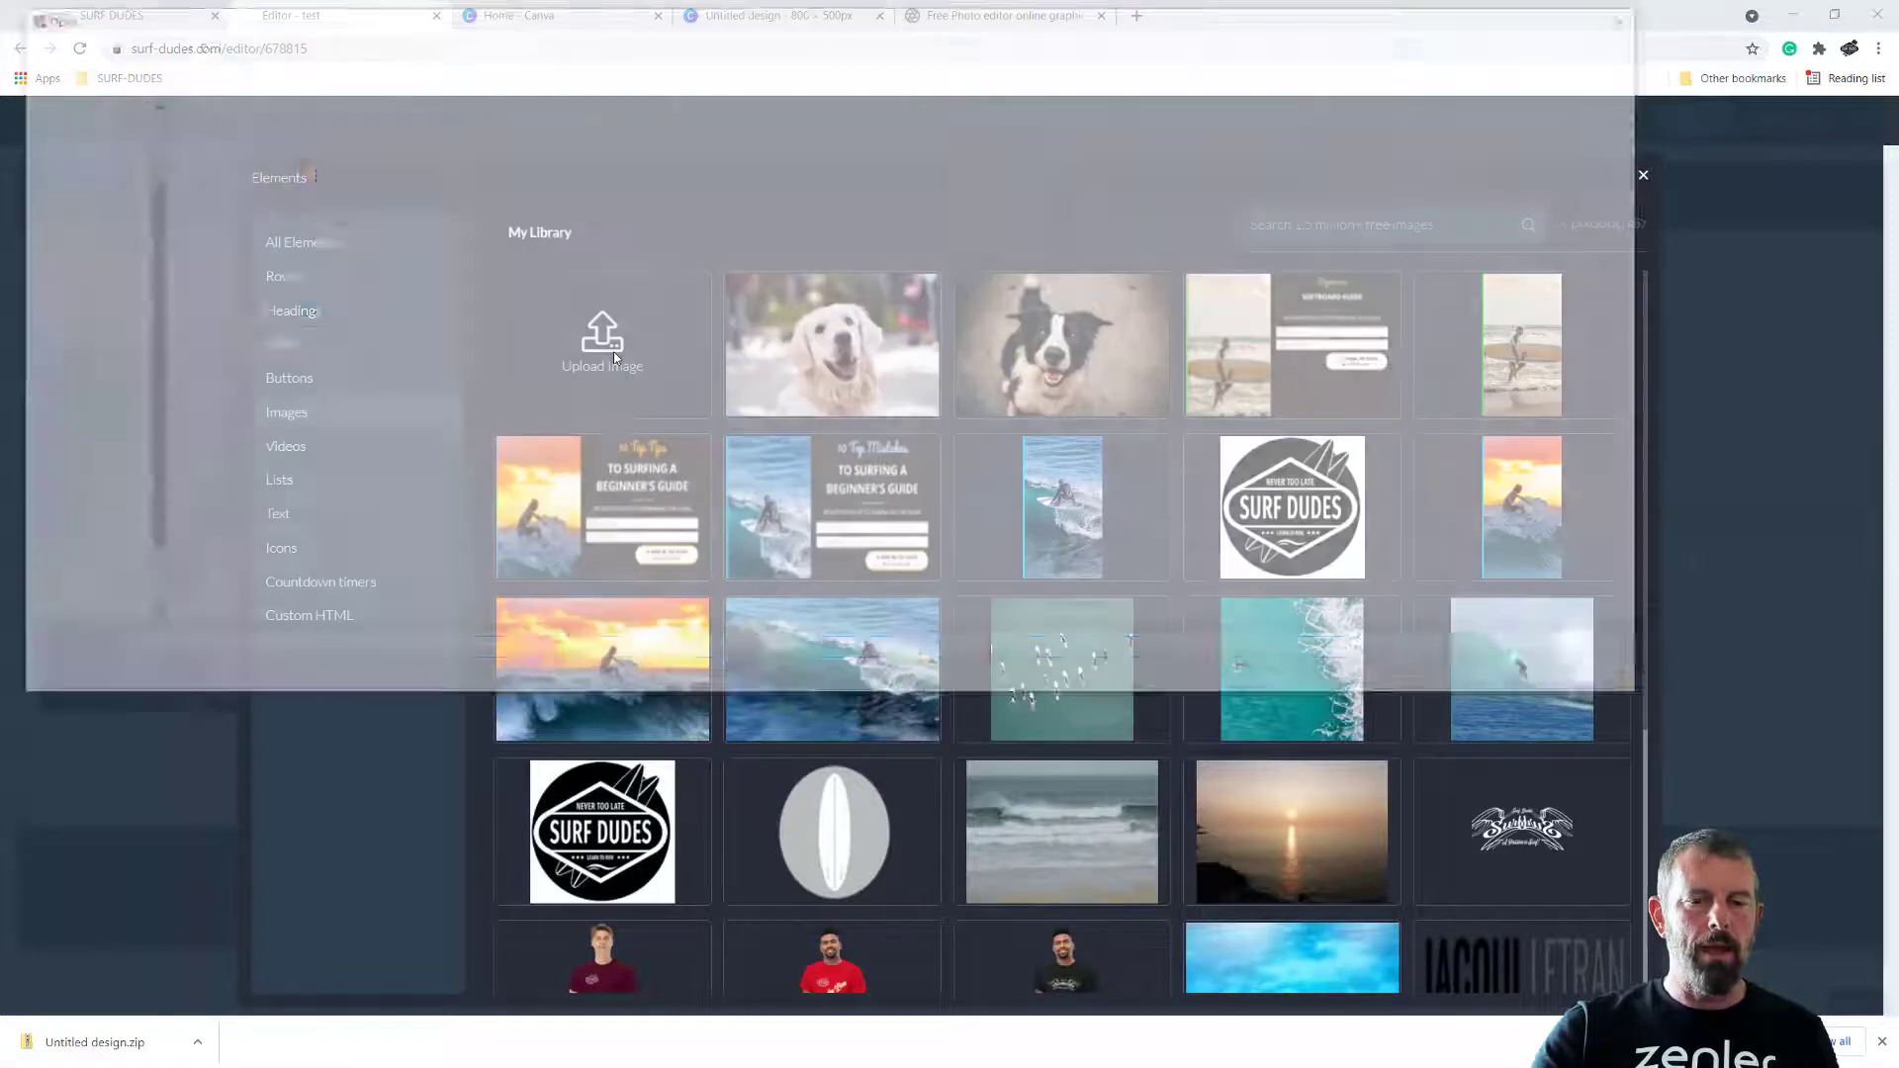
left_click(868, 163)
left_click(1505, 676)
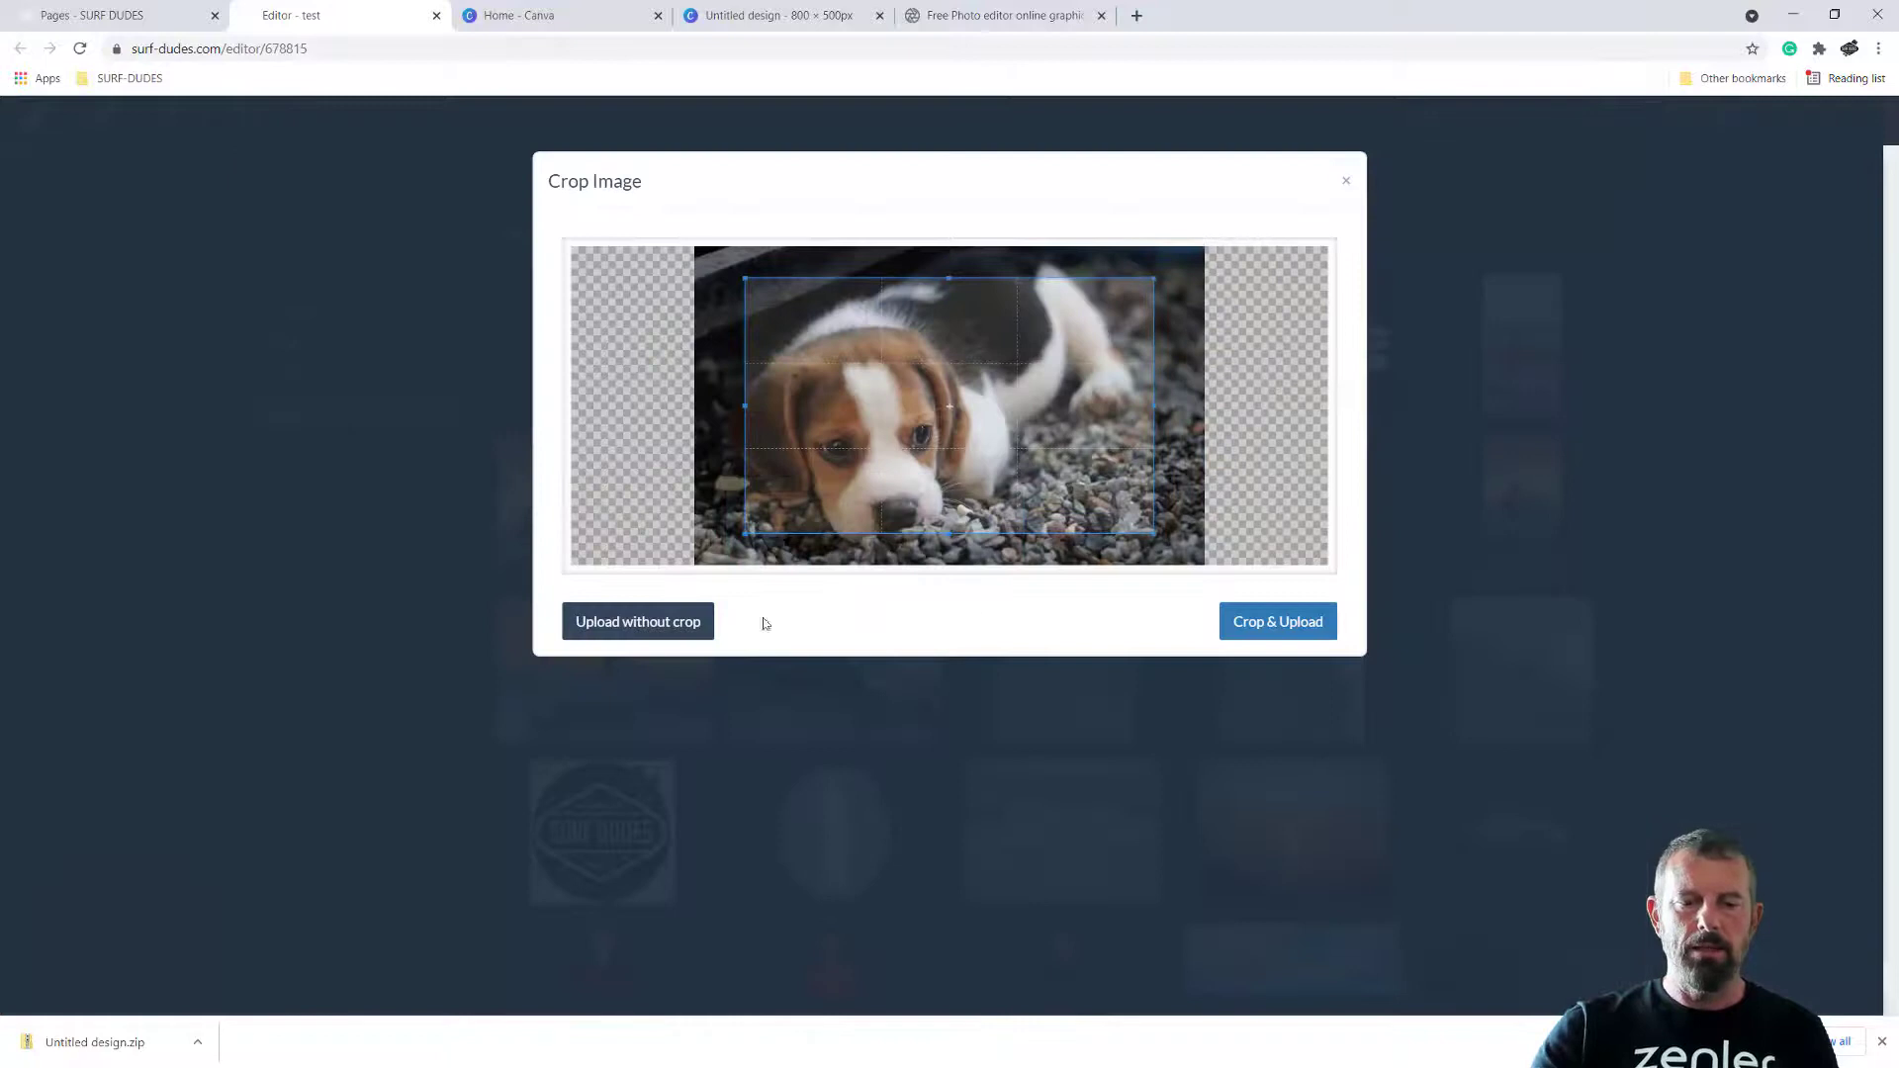
left_click(673, 607)
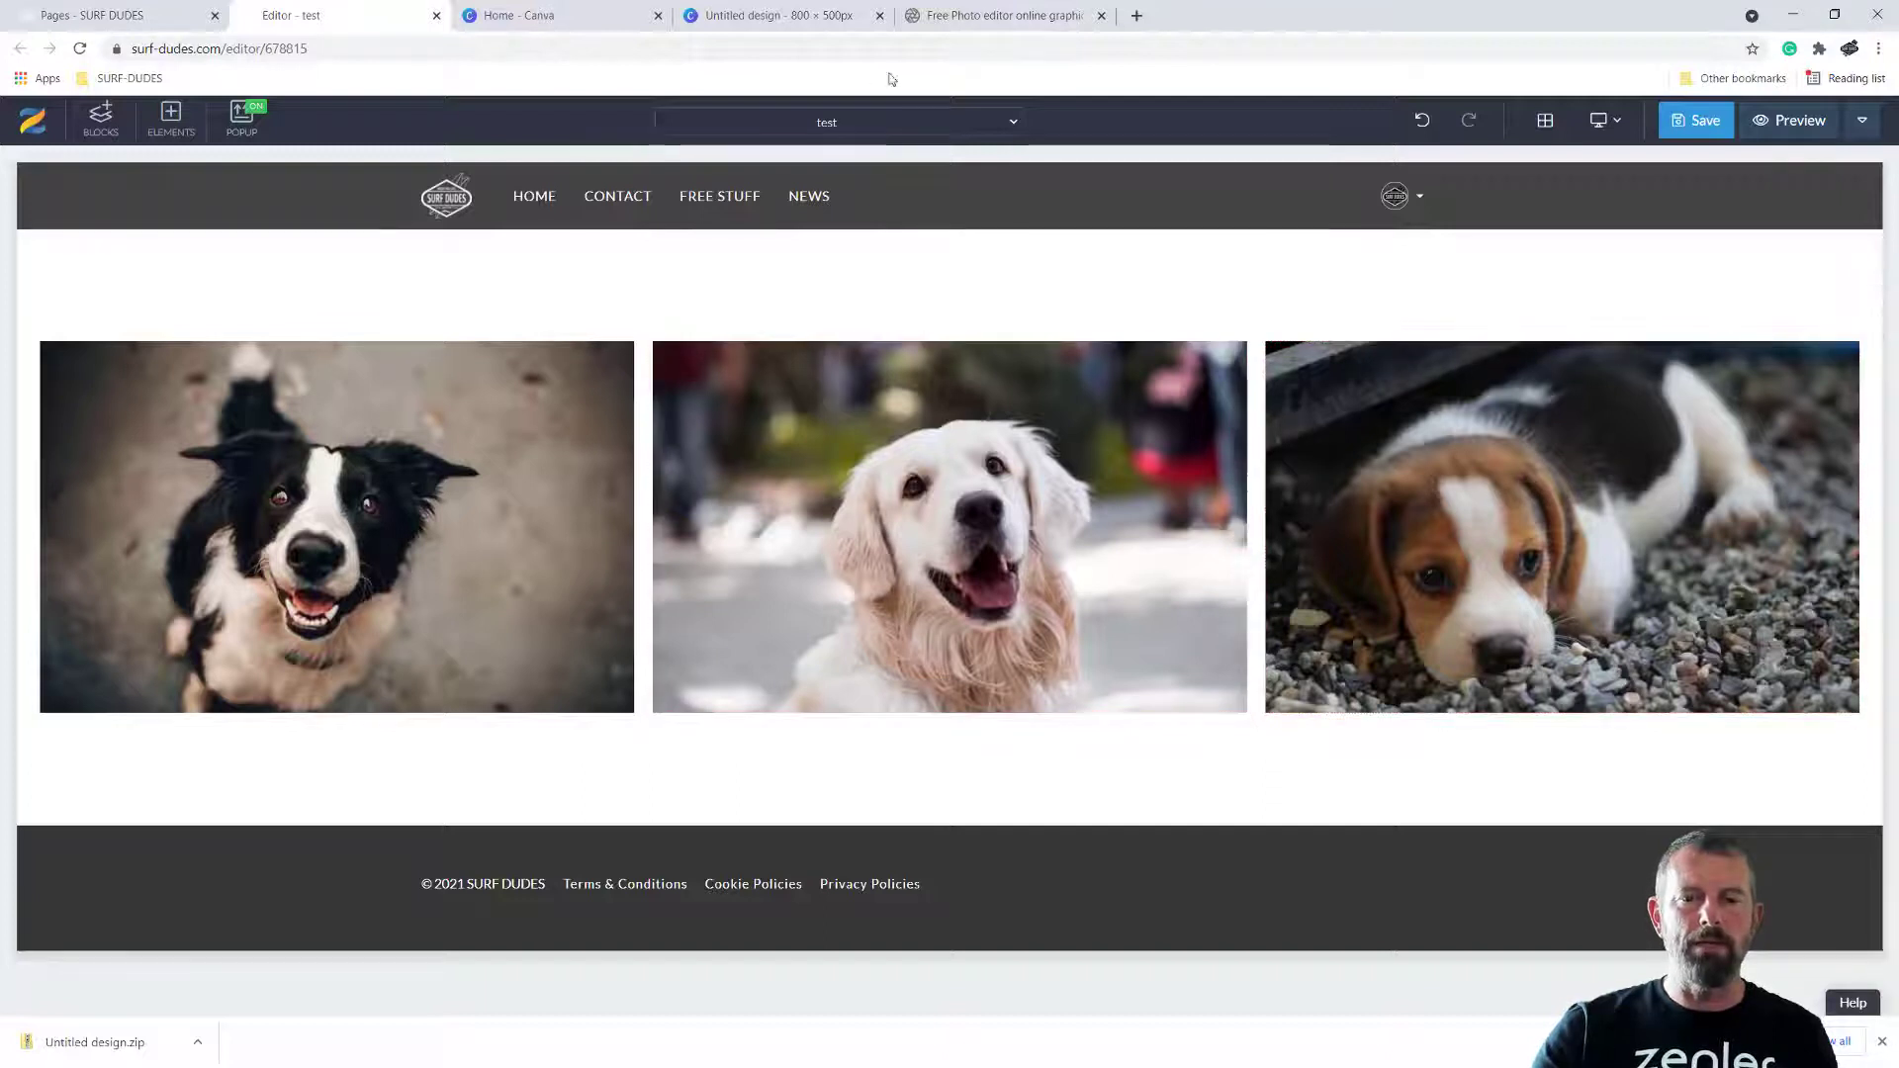
Switch to Canva, close the finished 800 × 500 px design and reload the Canva home page
left_click(748, 17)
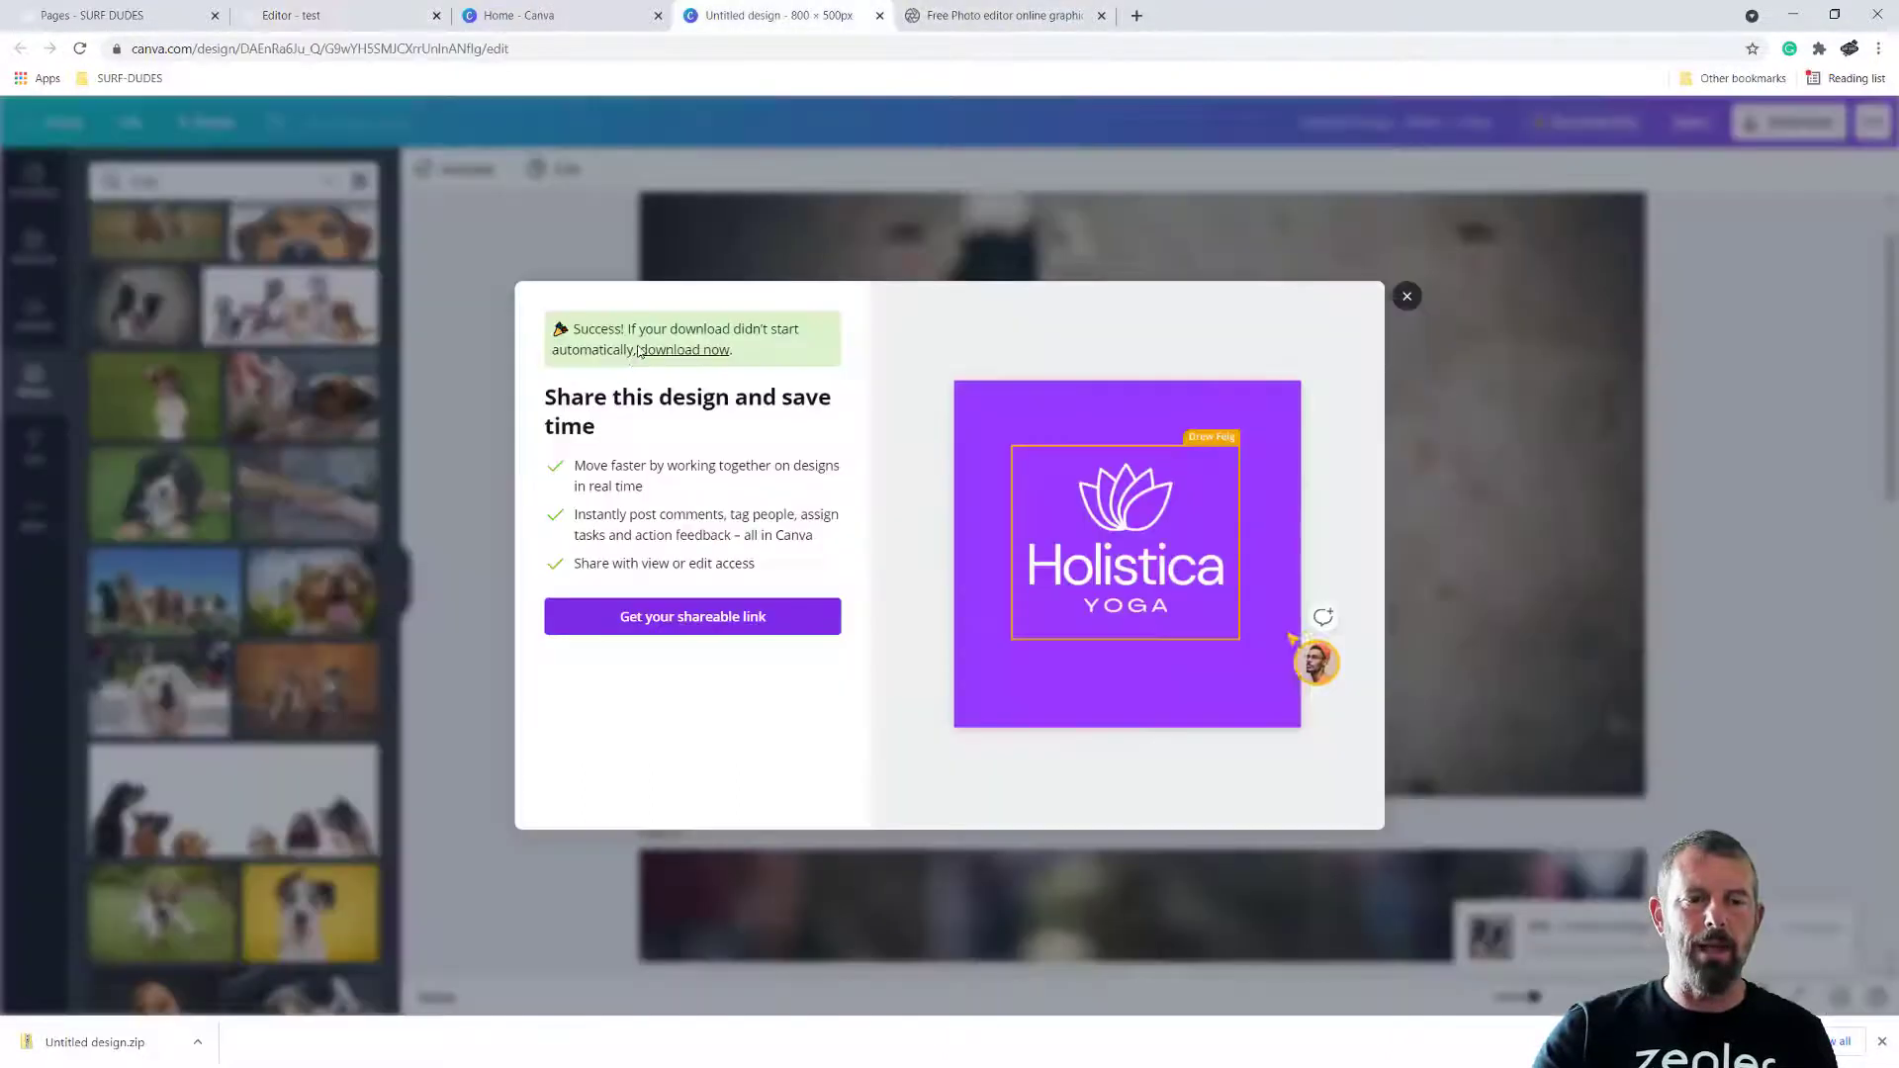
left_click(1407, 297)
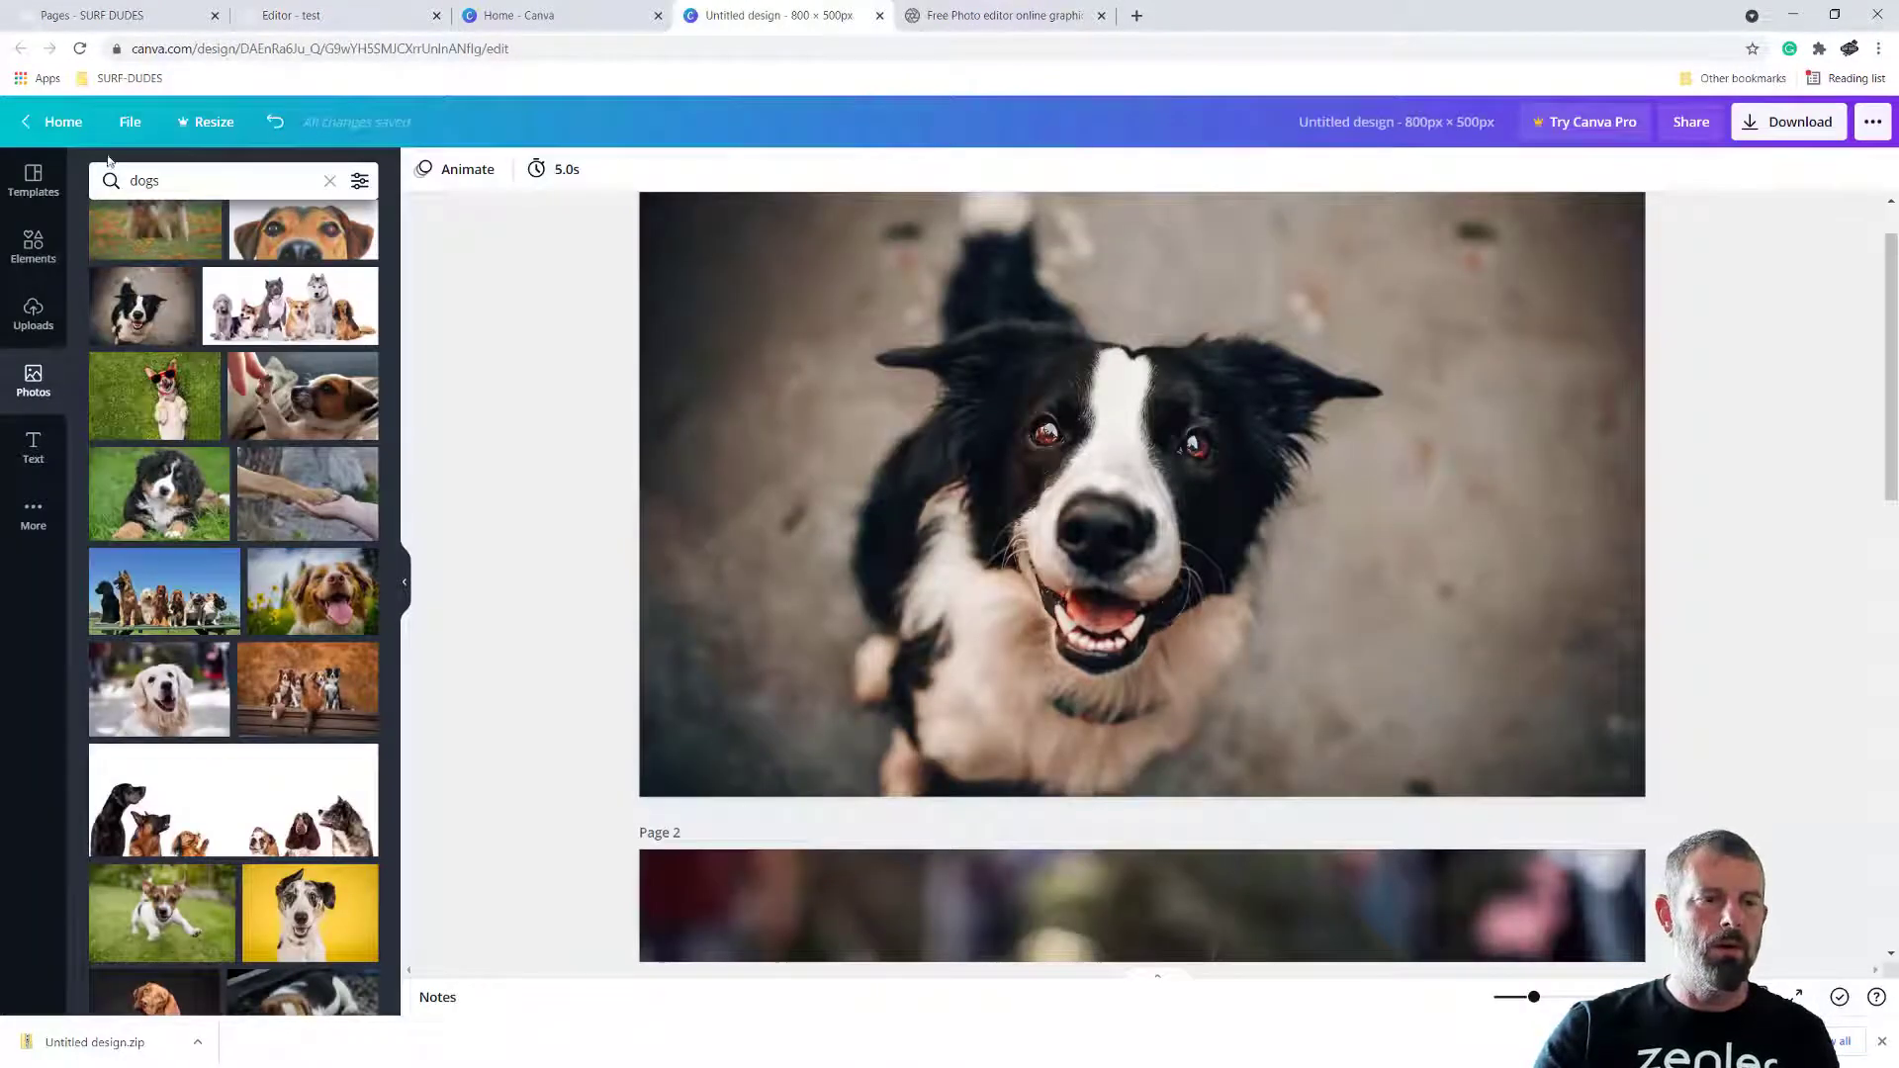
left_click(879, 15)
left_click(554, 15)
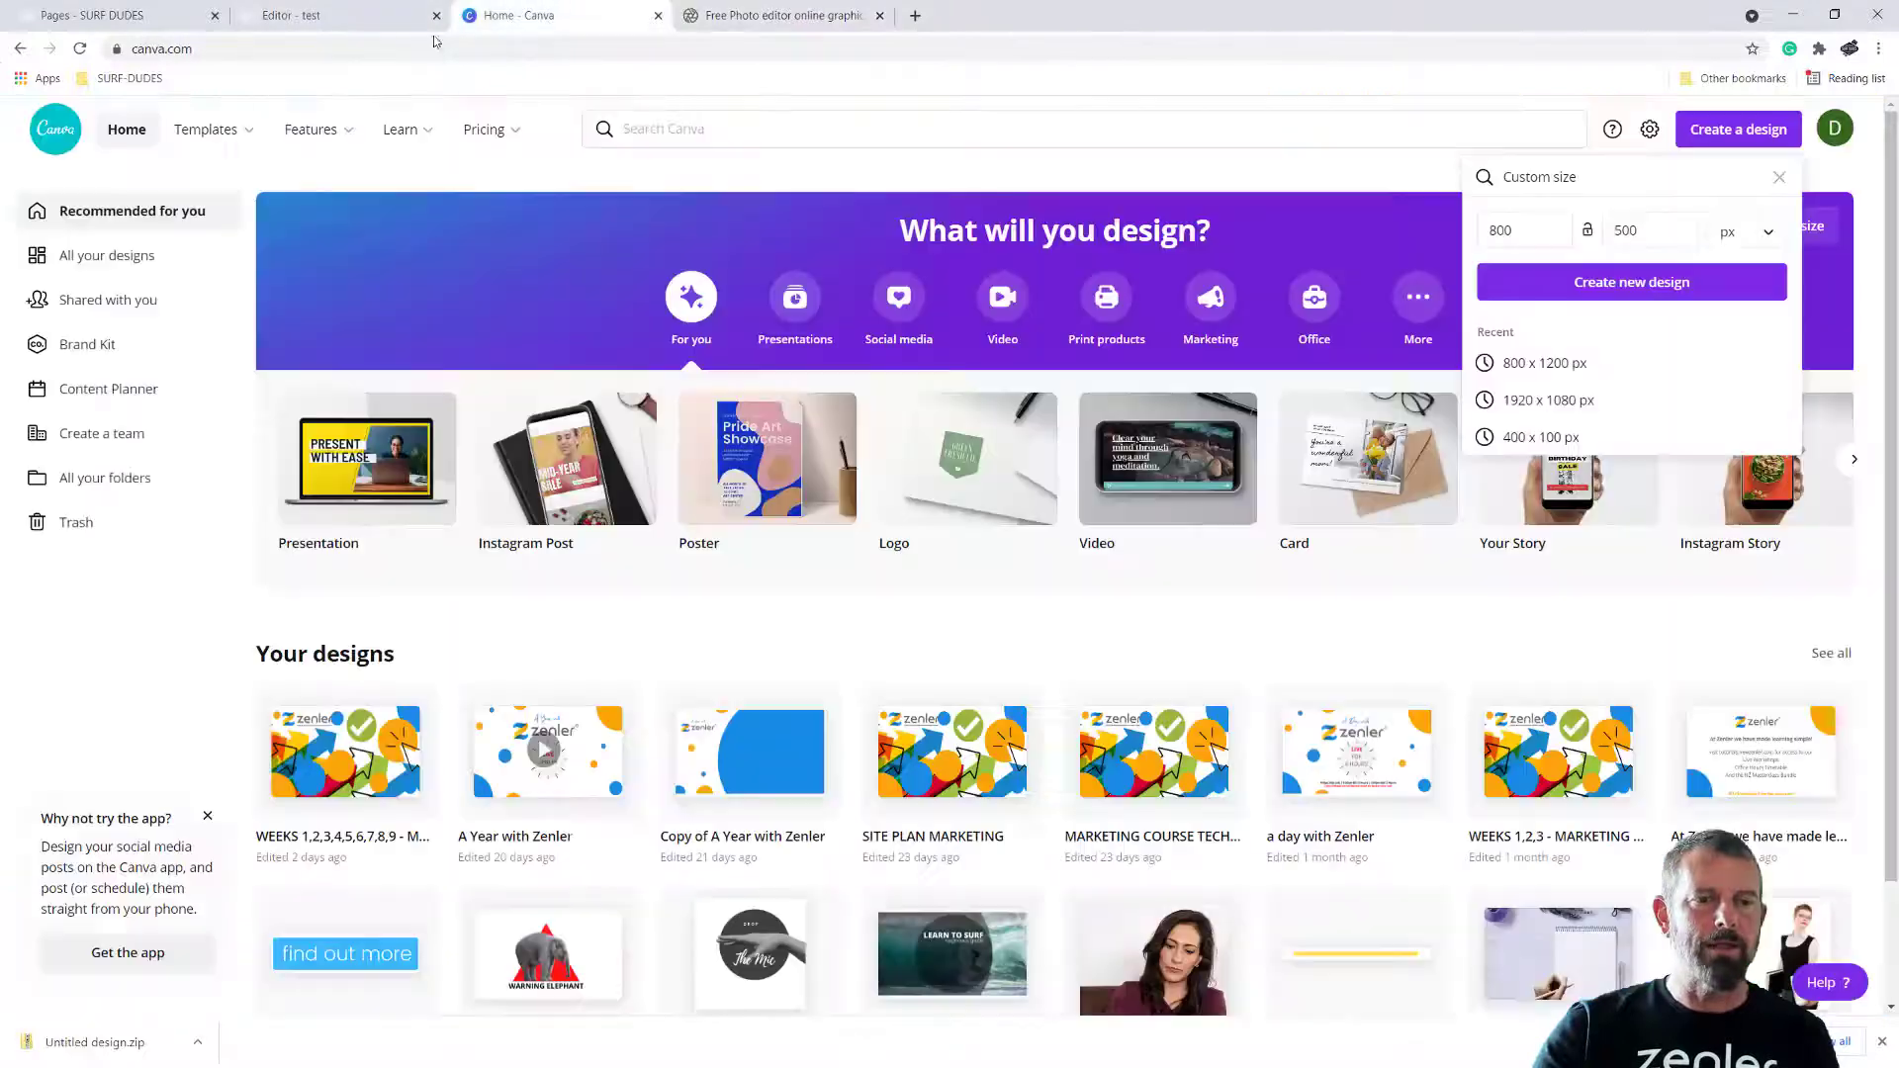
left_click(79, 49)
mouse_move(206, 130)
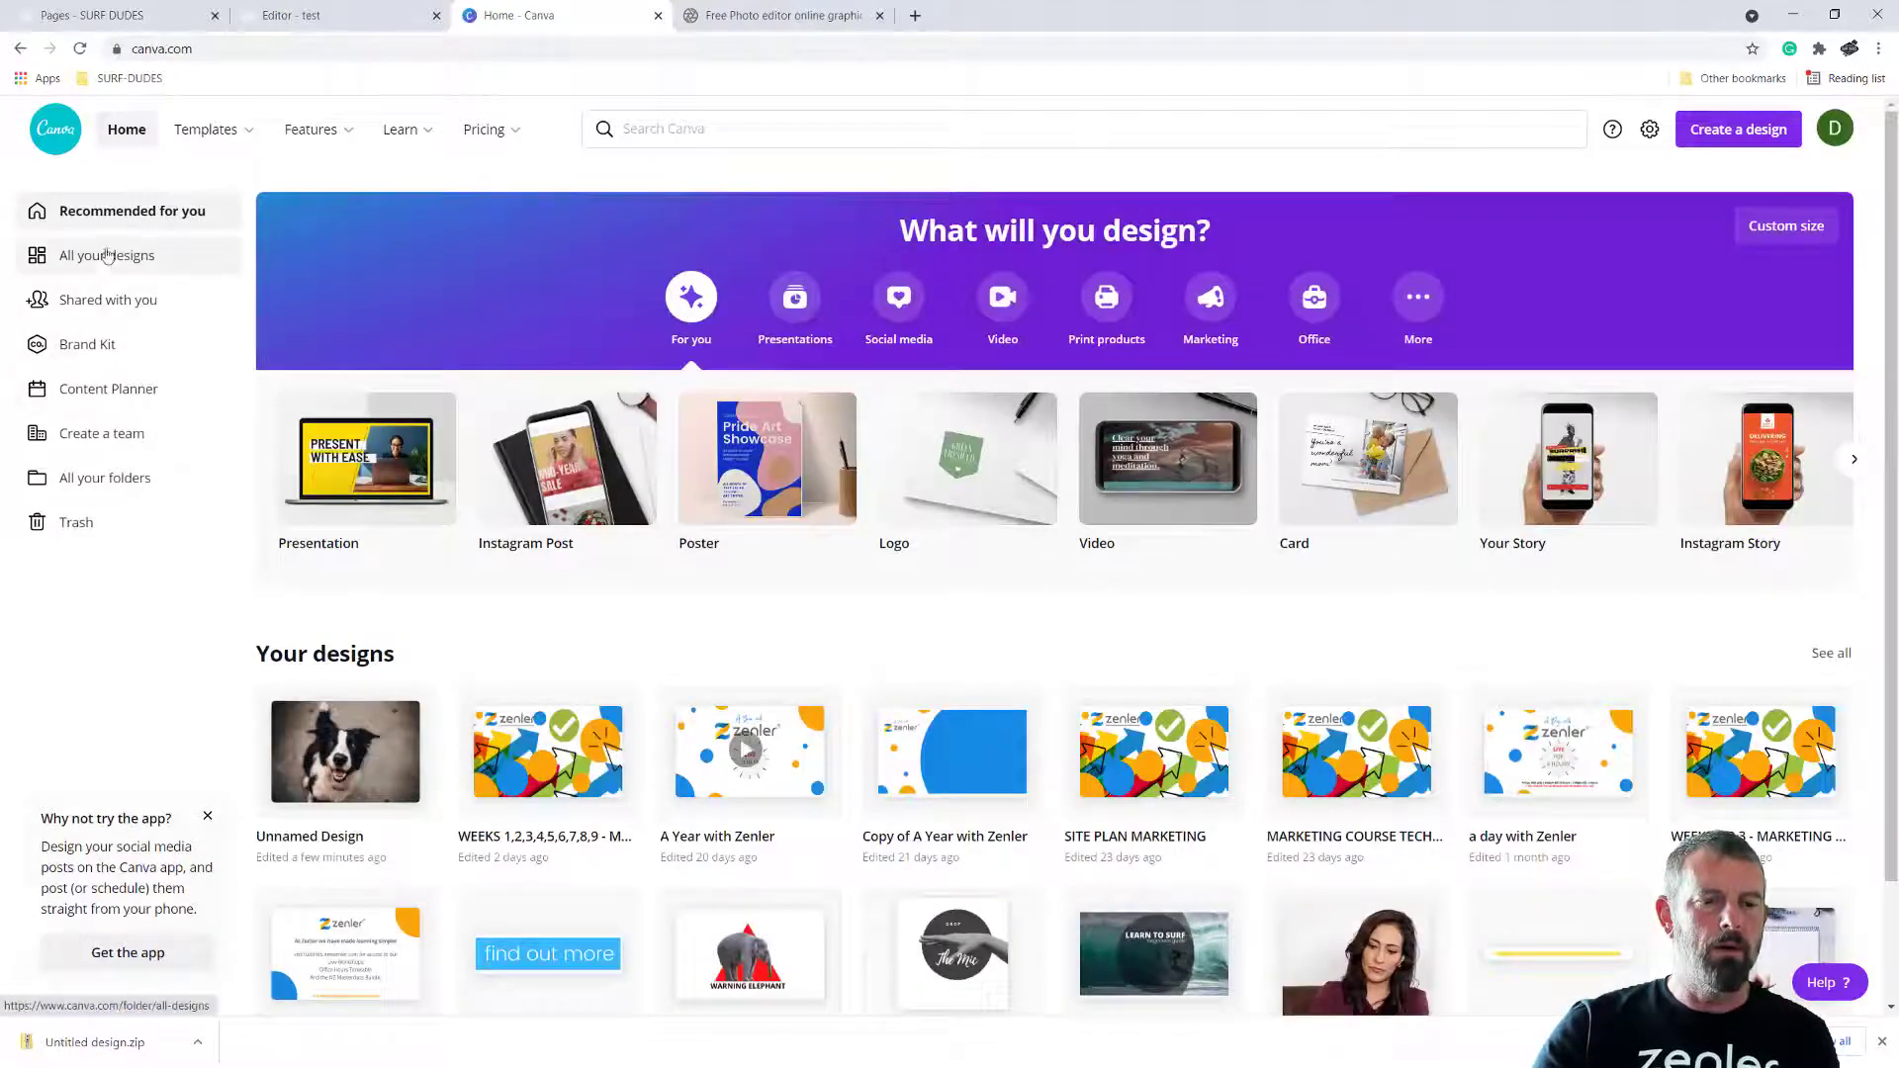
Rename the new dog photo design as TEMPLATE in the list of designs
left_click(378, 840)
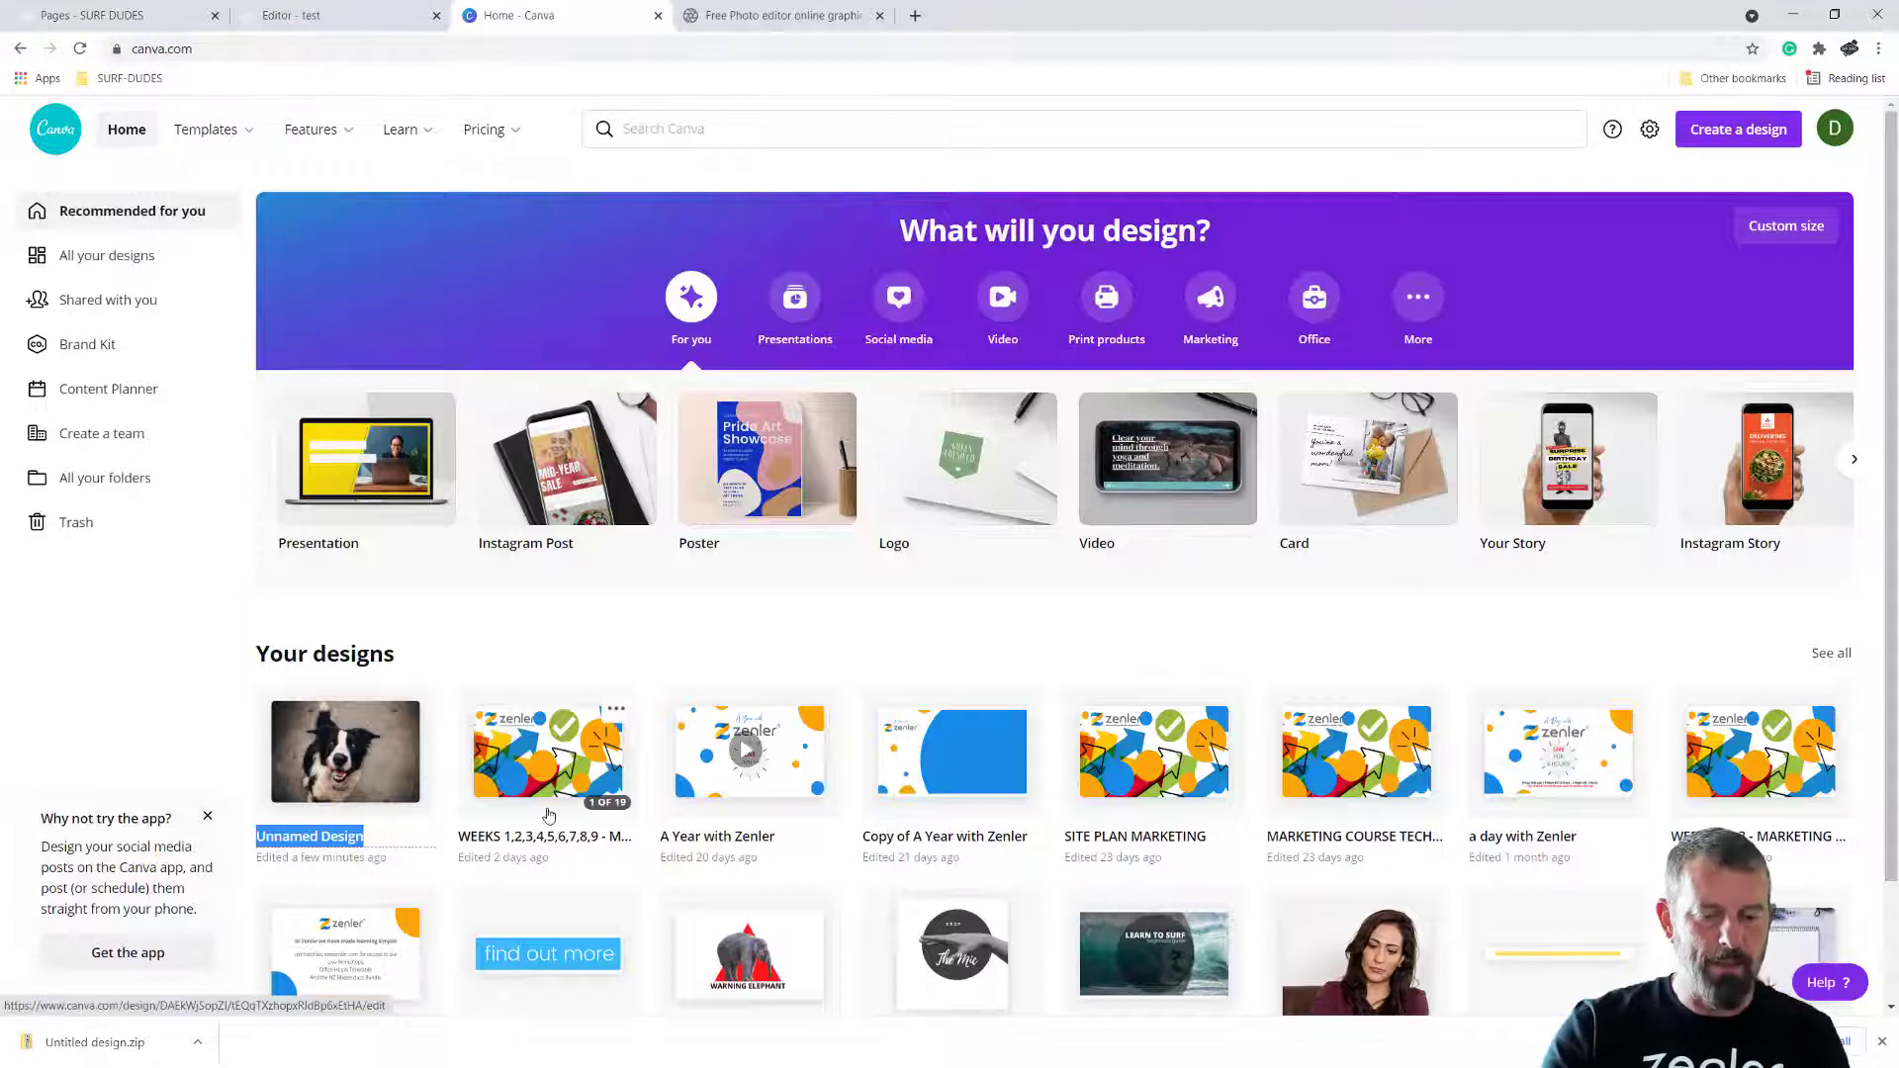
type("TEMPLATE")
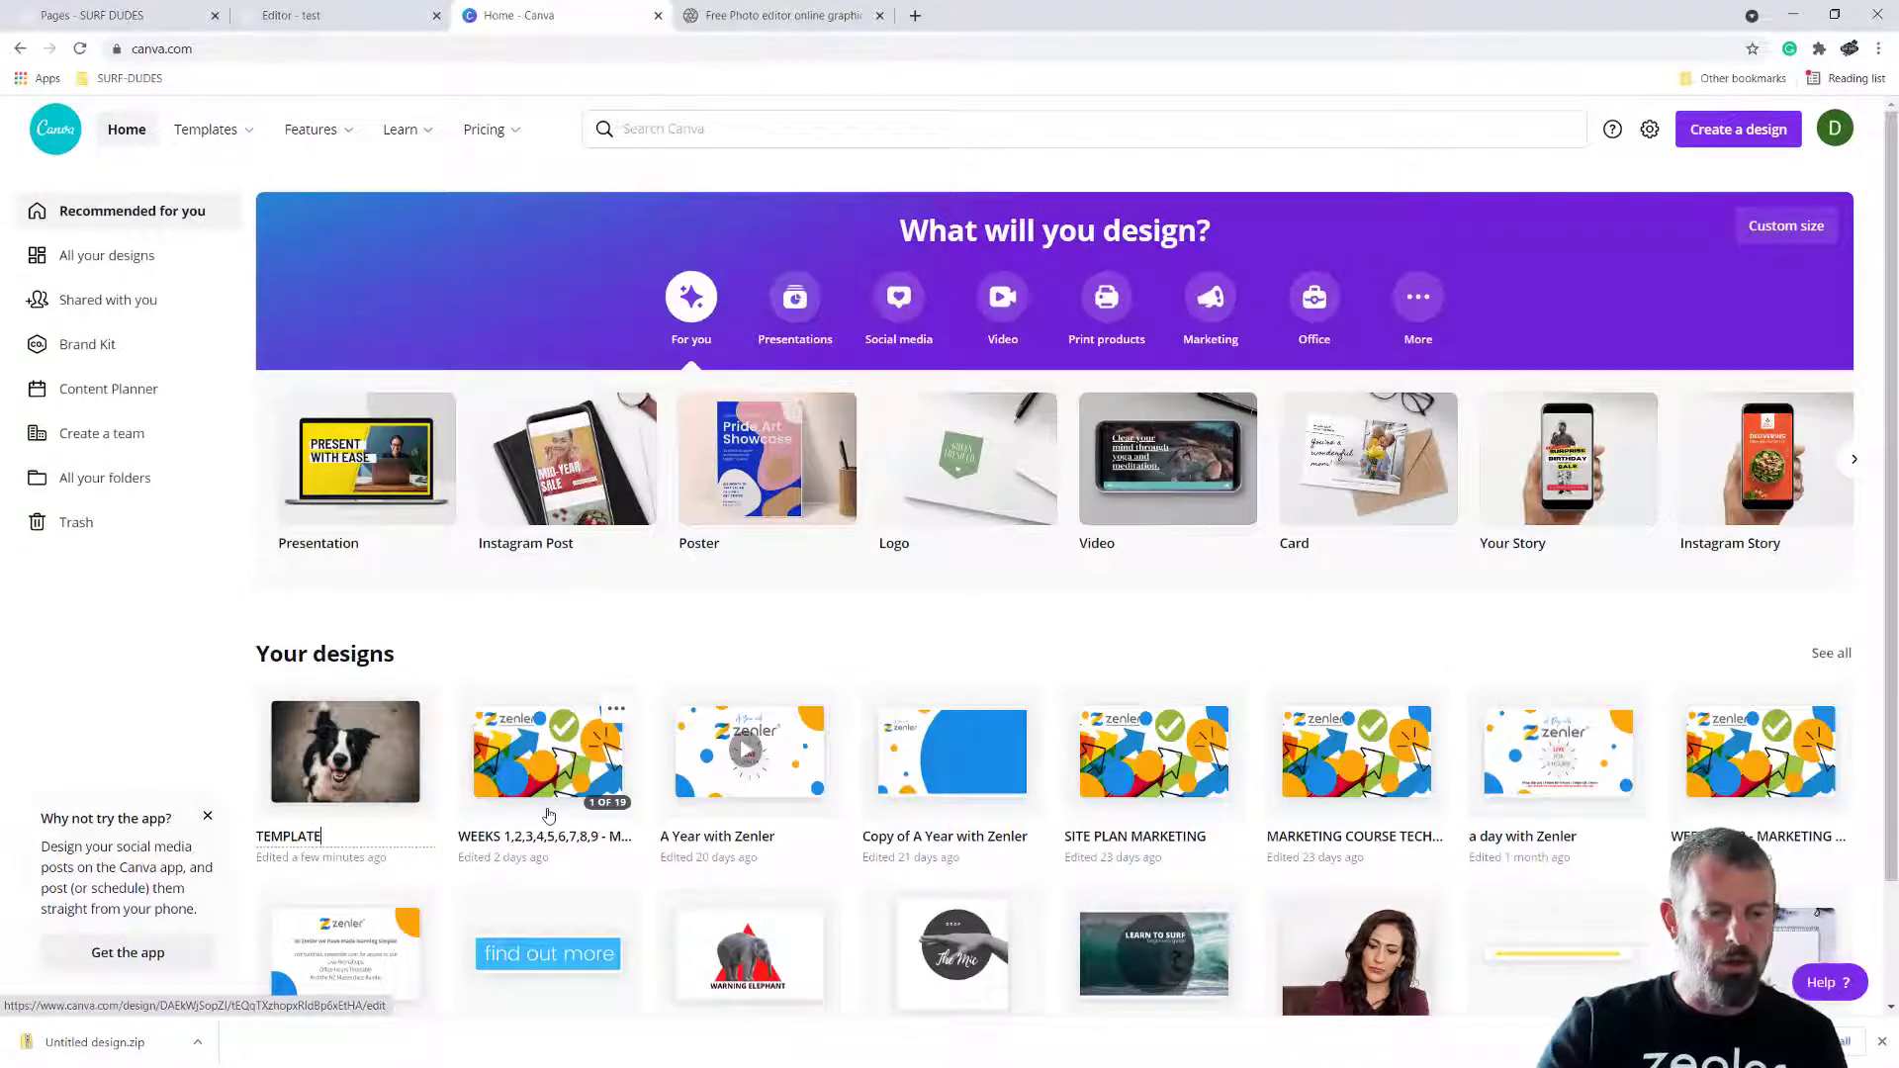
key("Return")
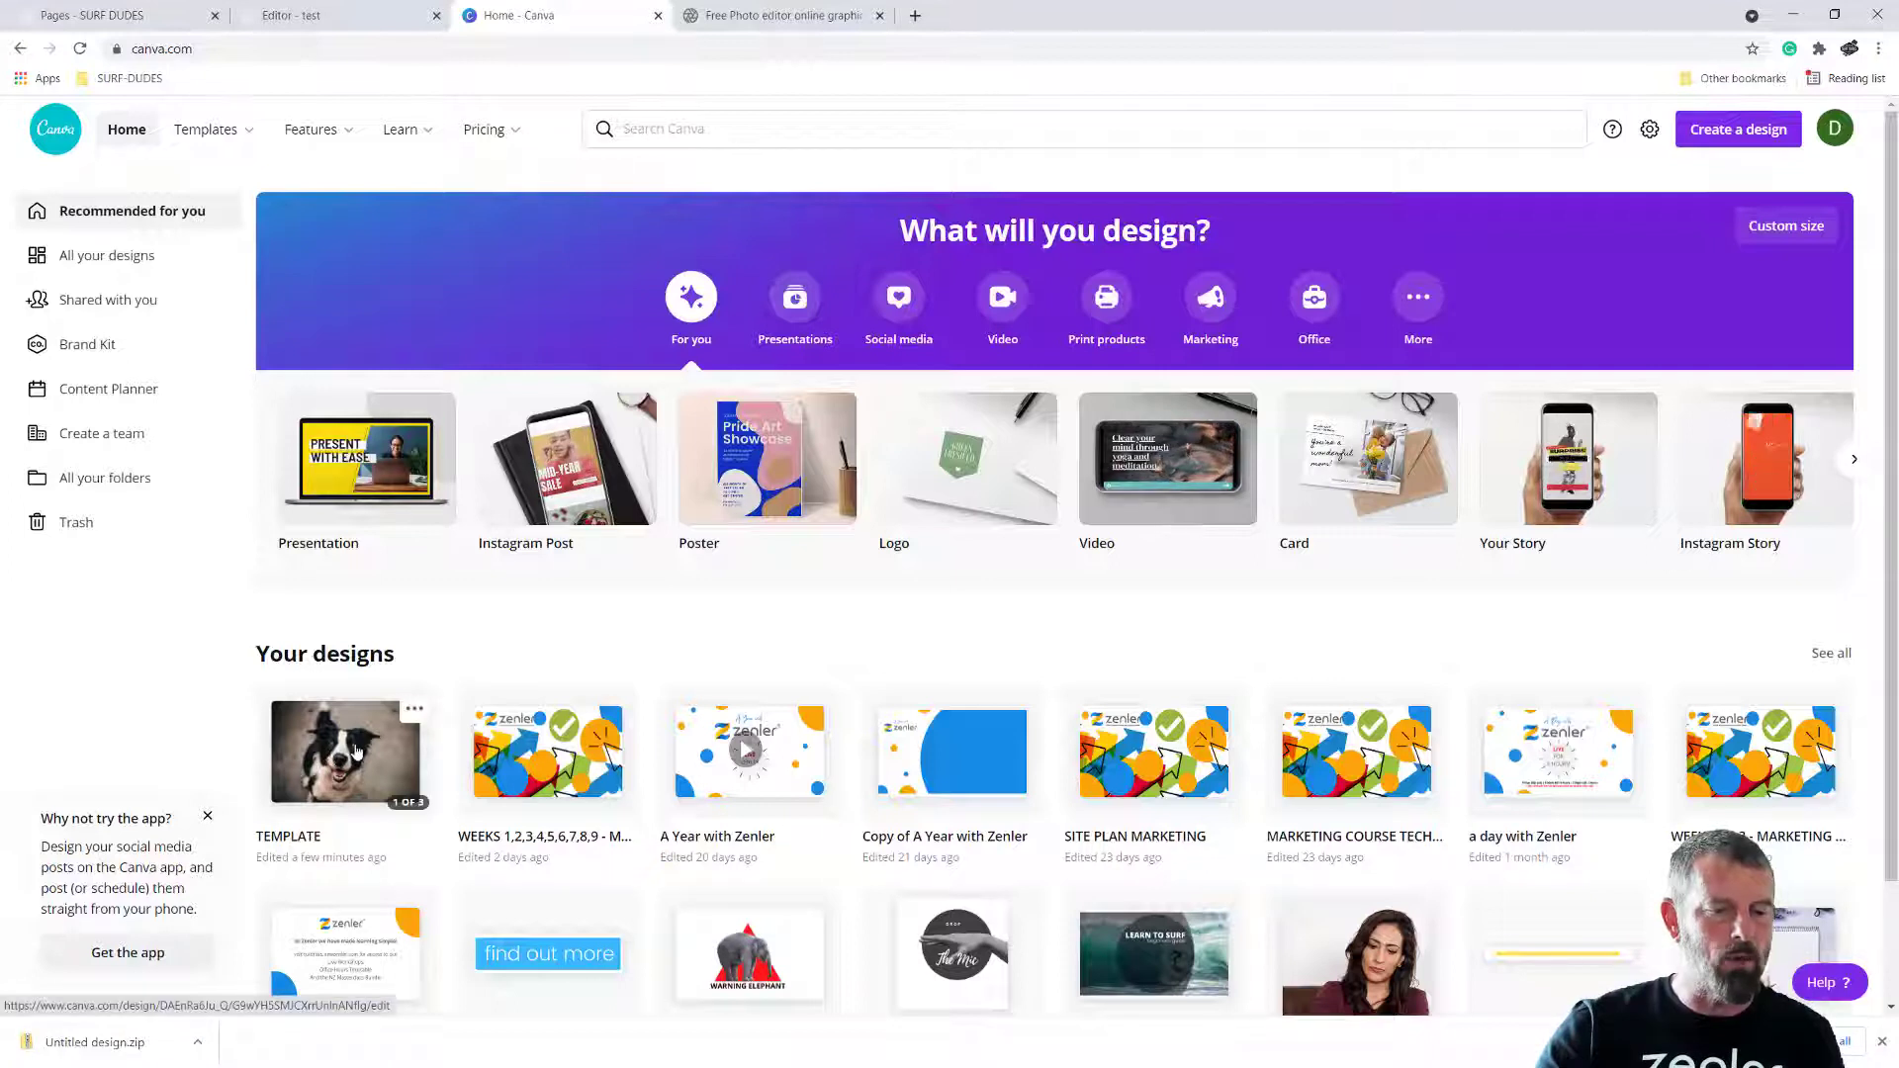
Open the TEMPLATE design and delete the dog photos from all three pages
left_click(384, 756)
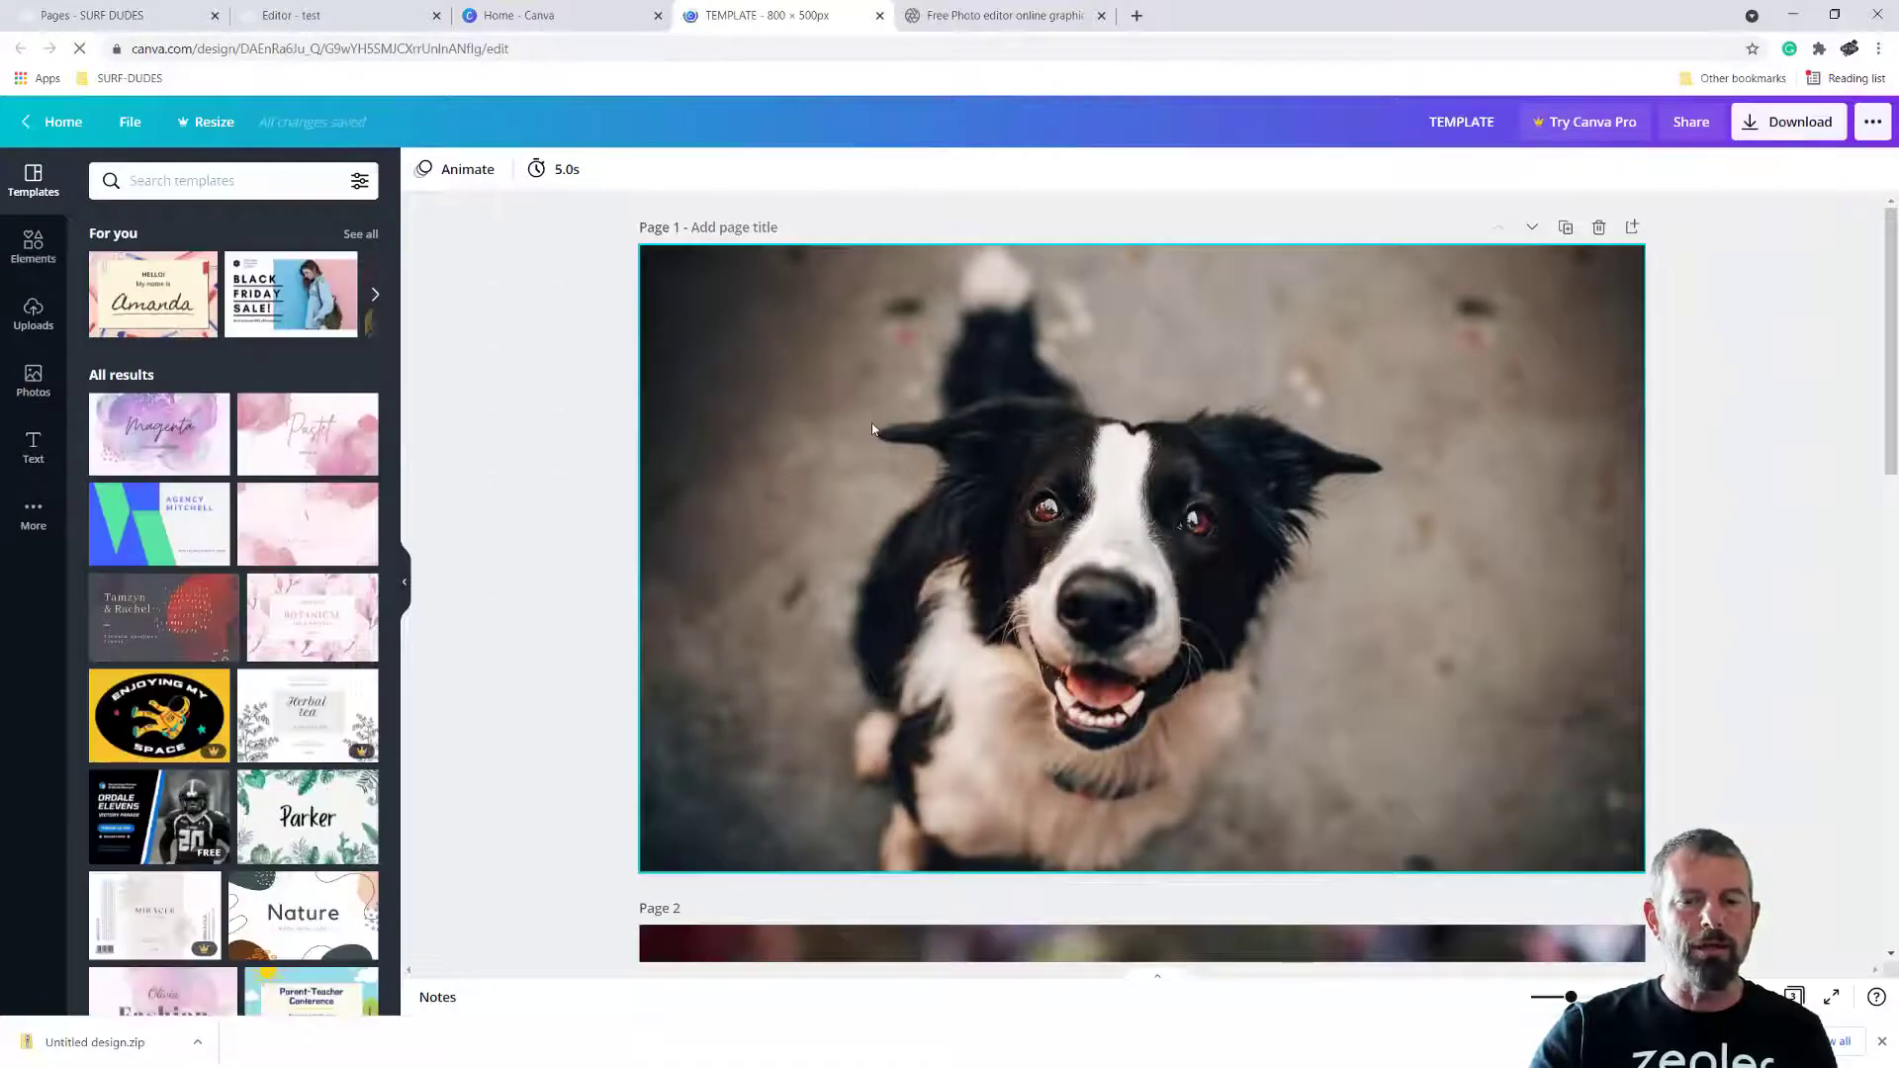
scroll(1513, 494, "down", 12)
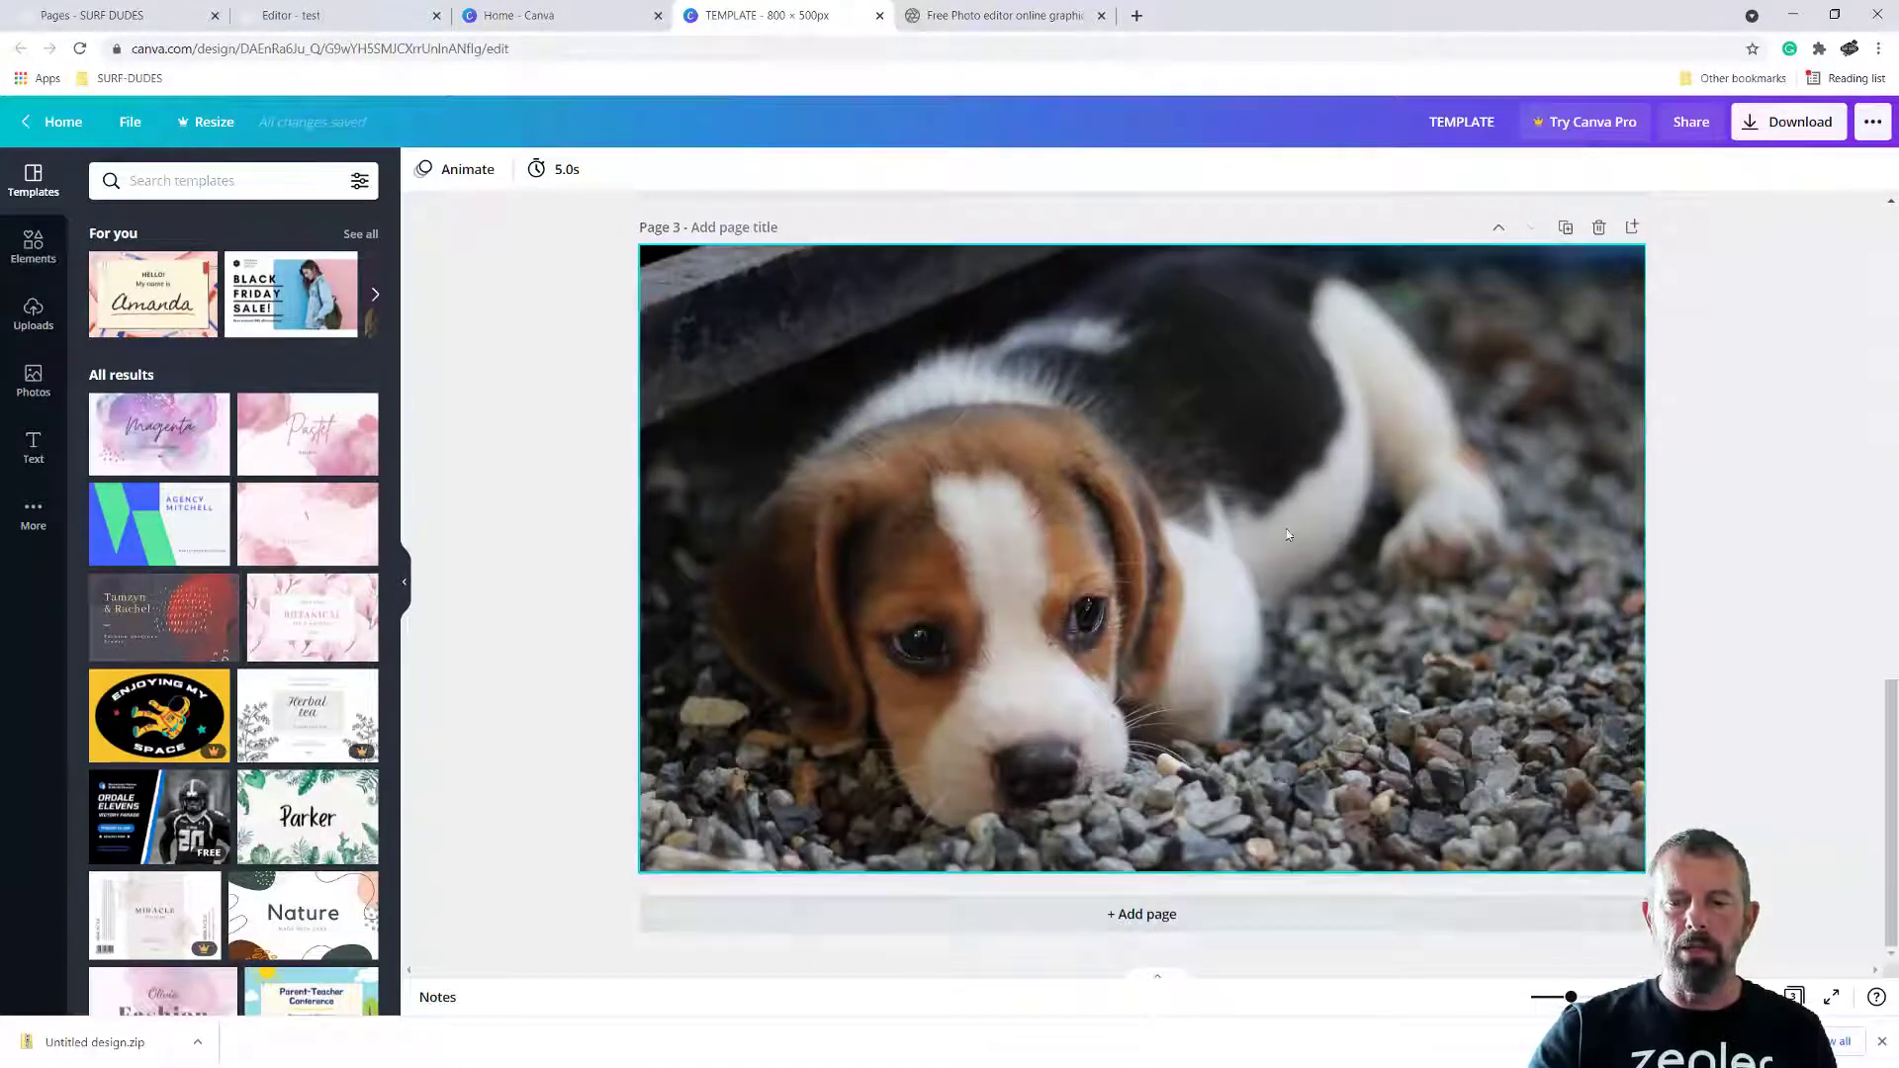
scroll(1283, 562, "up", 6)
scroll(1283, 562, "up", 5)
left_click(857, 485)
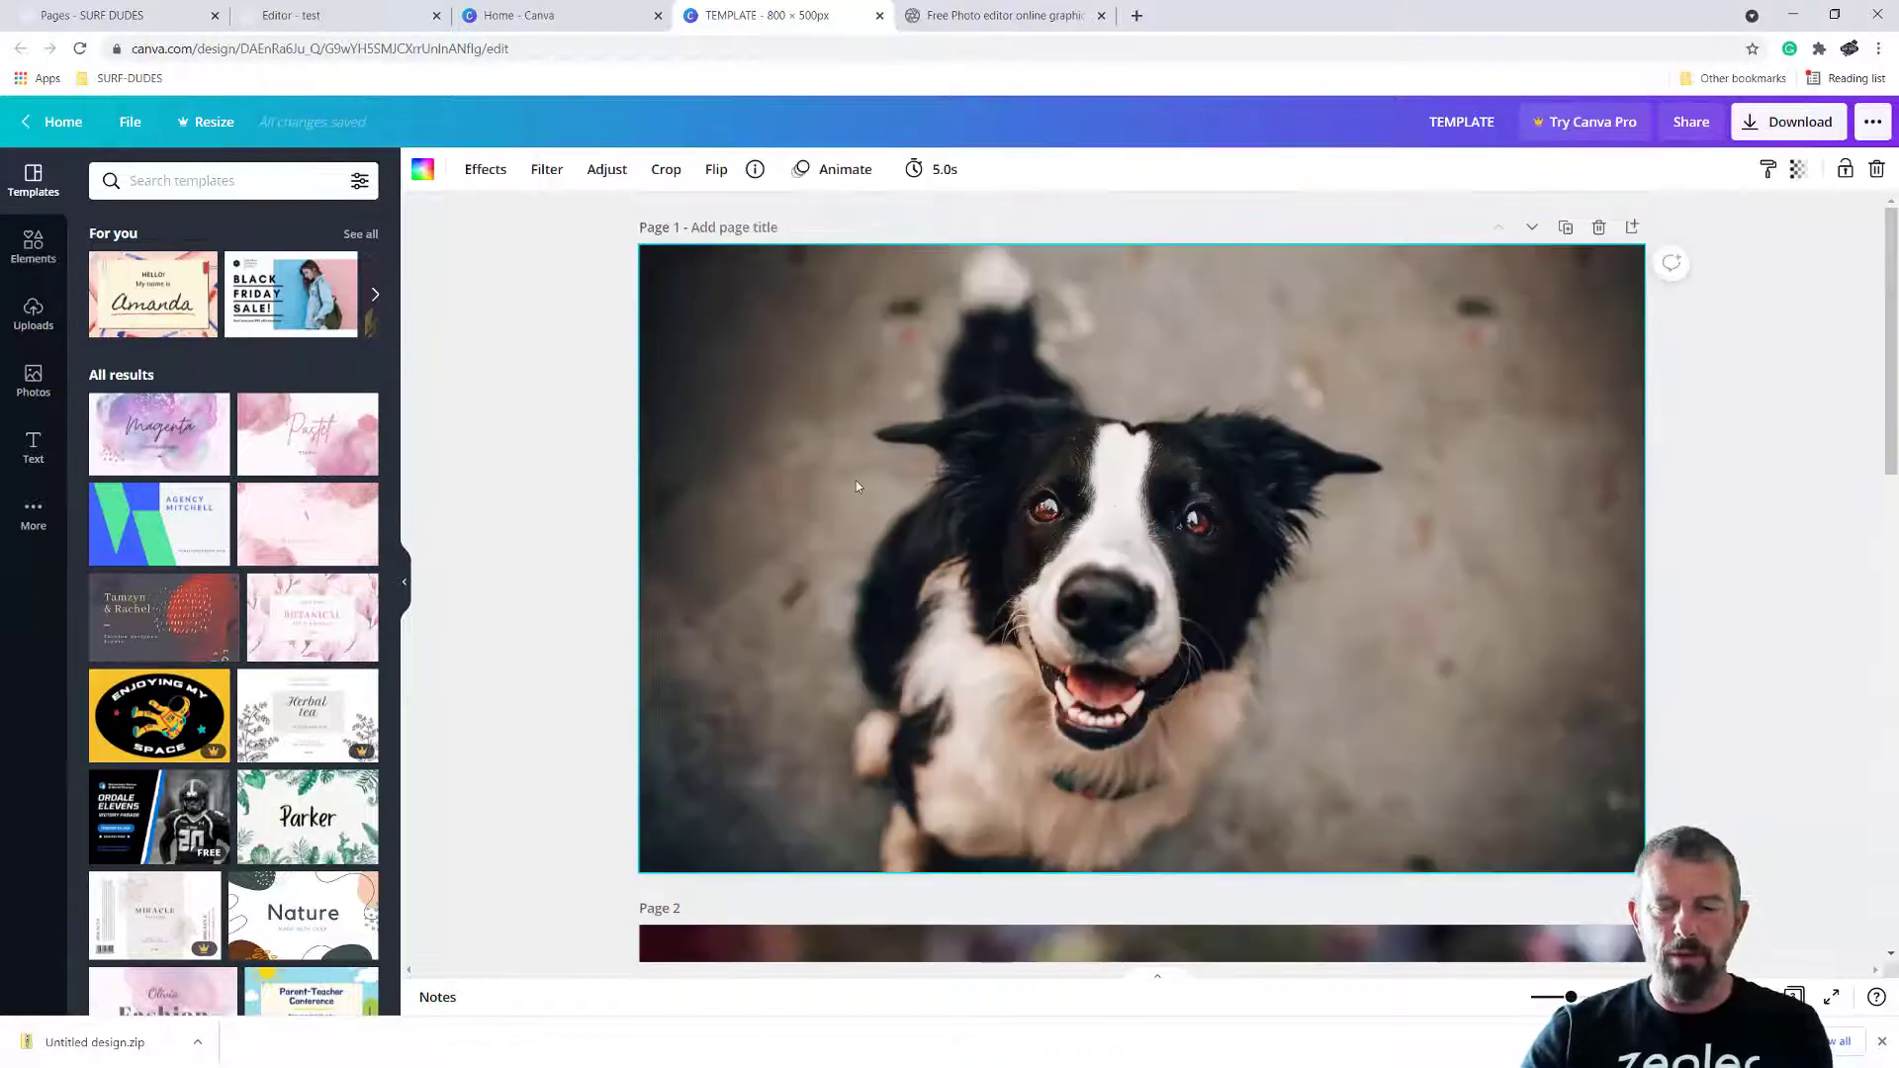
key("Delete")
scroll(1132, 661, "down", 3)
left_click(967, 732)
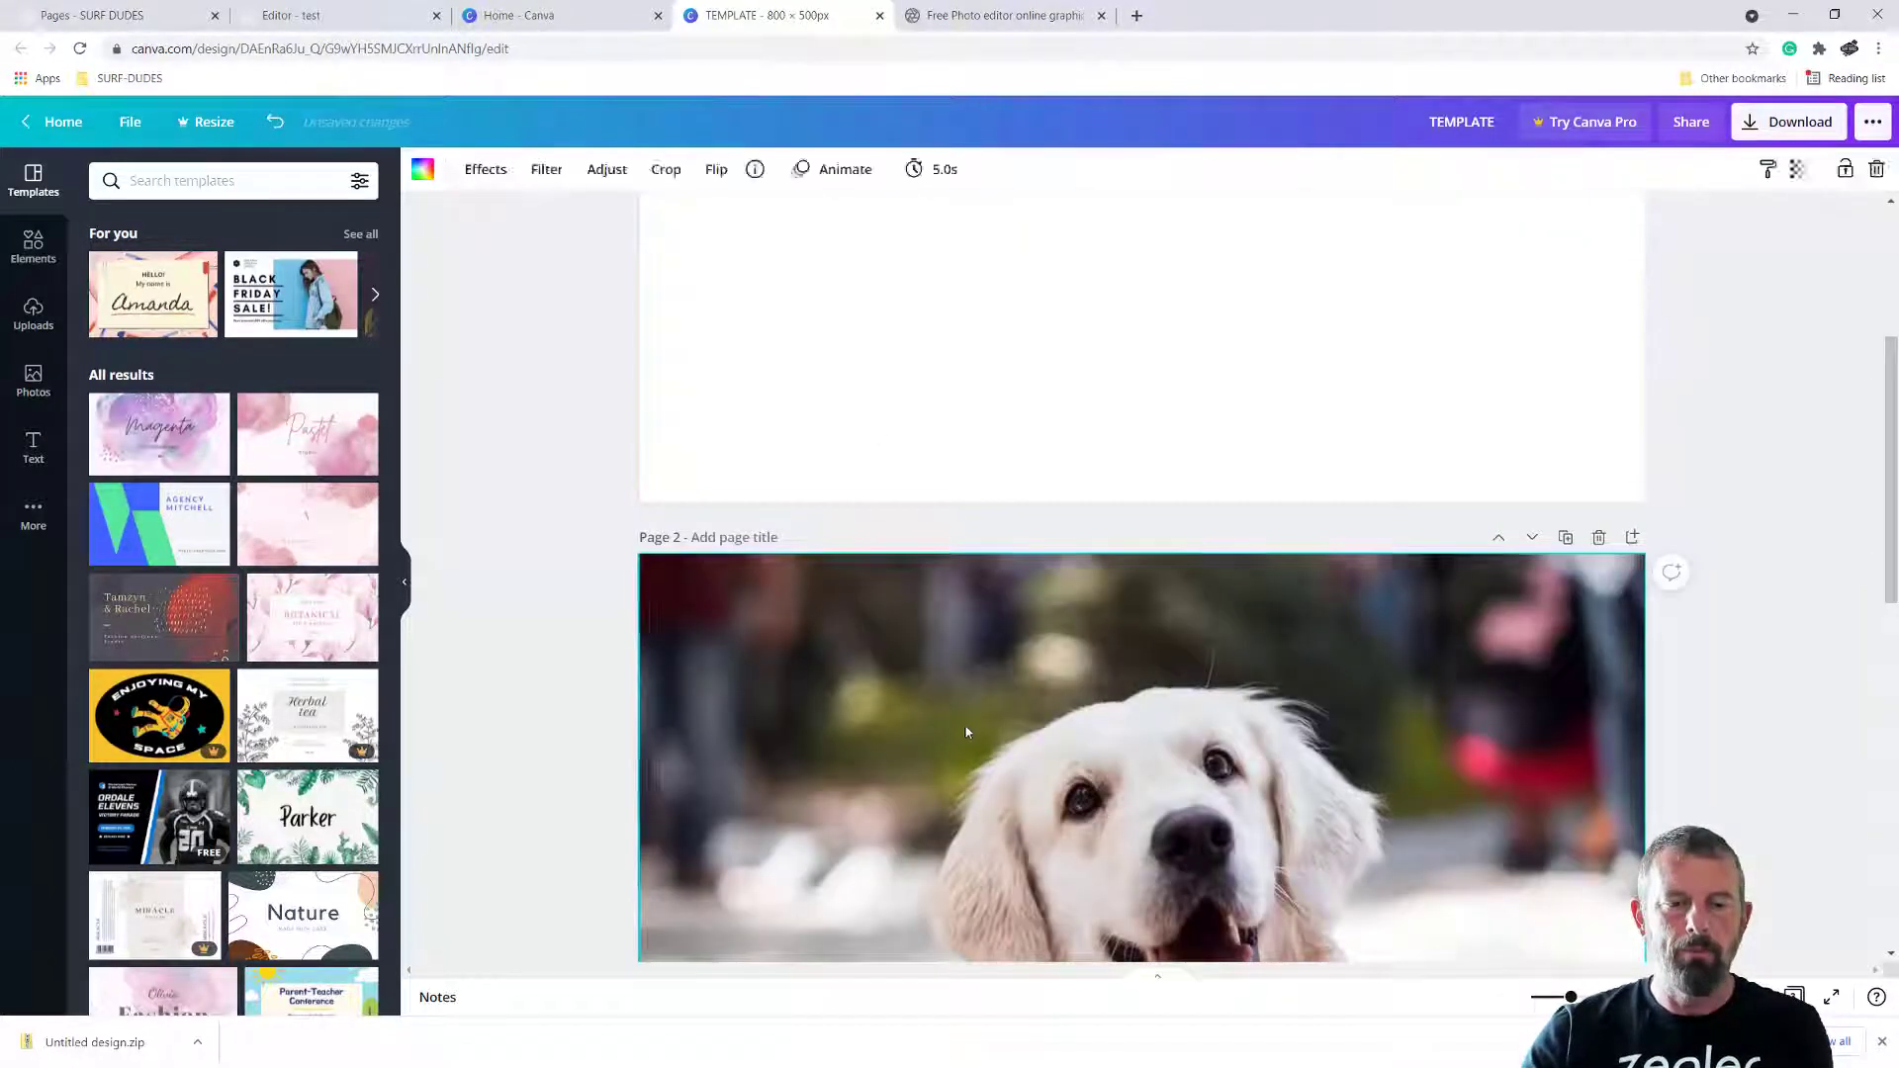
key("Delete")
scroll(1023, 666, "down", 3)
left_click(922, 810)
key("Delete")
Delete the empty second and third pages so that only one blank page remains
scroll(1019, 764, "down", 2)
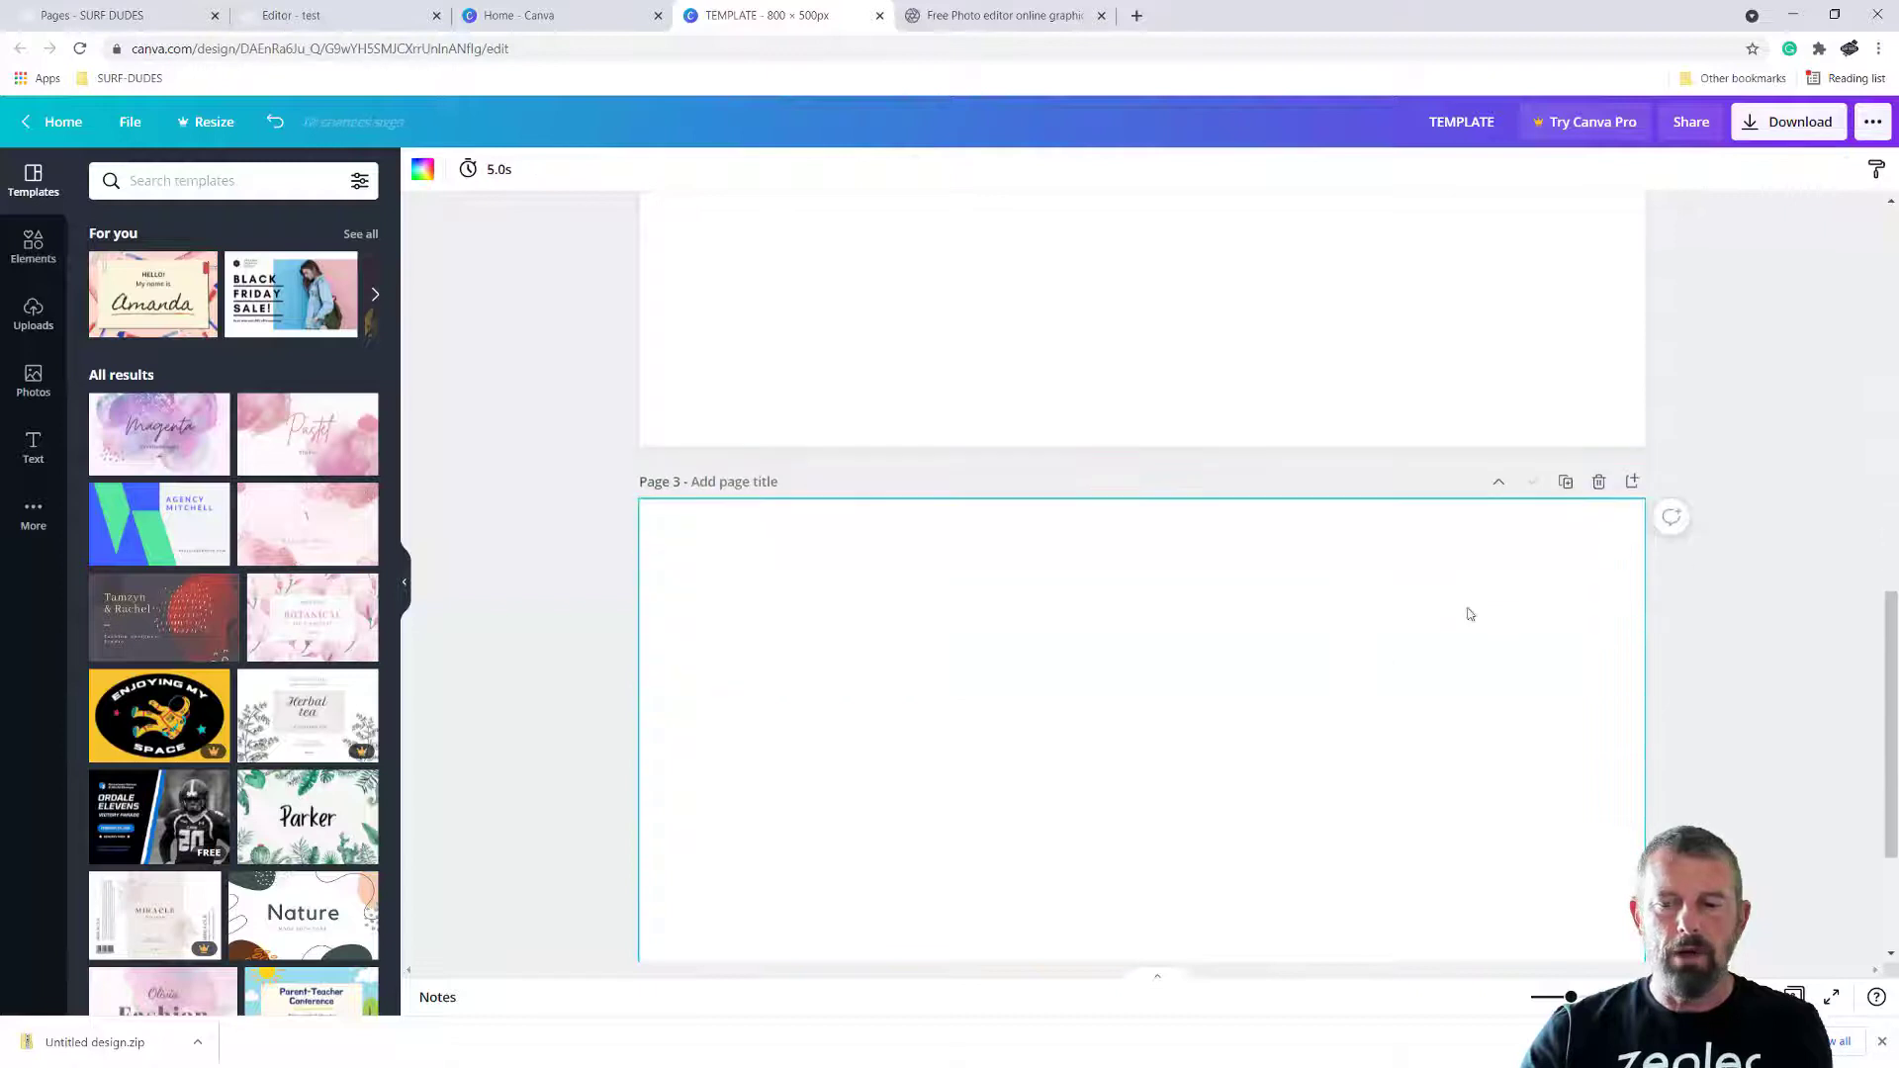
key("Delete")
scroll(1098, 635, "up", 5)
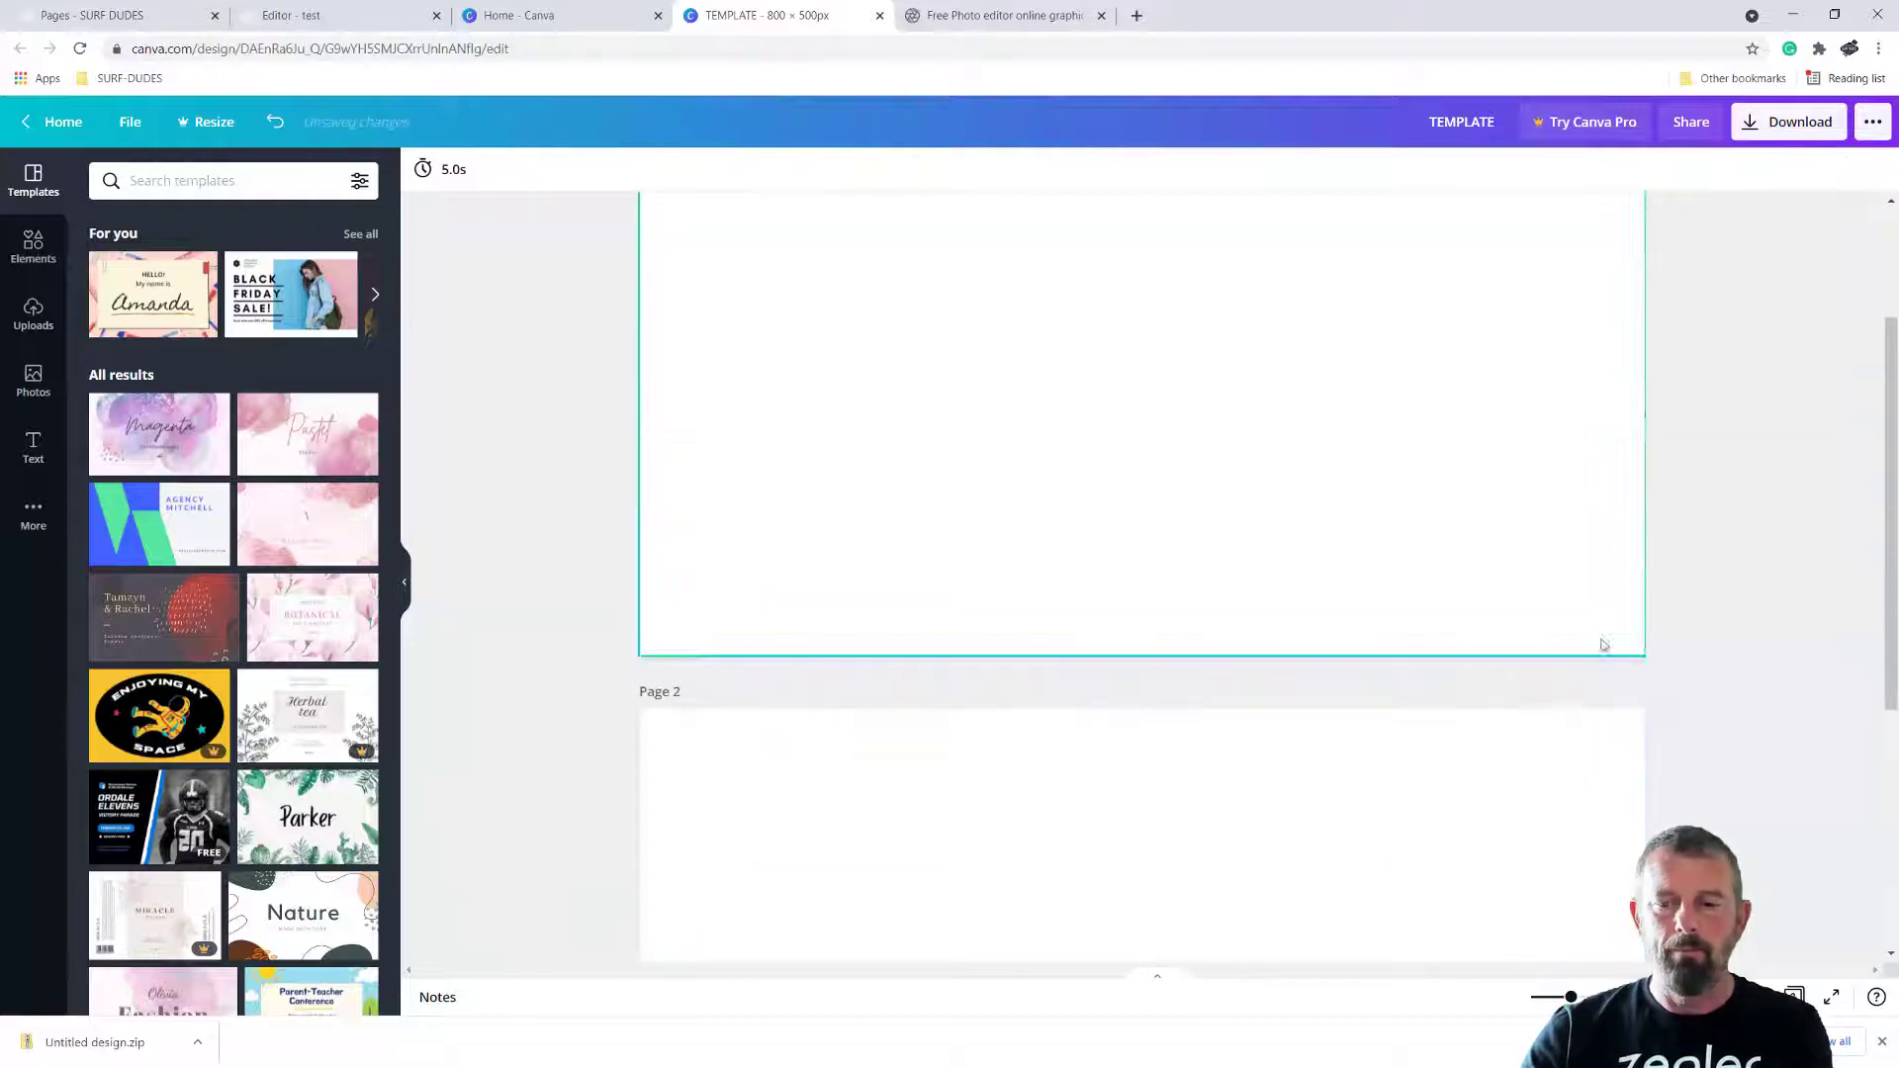
left_click(1598, 691)
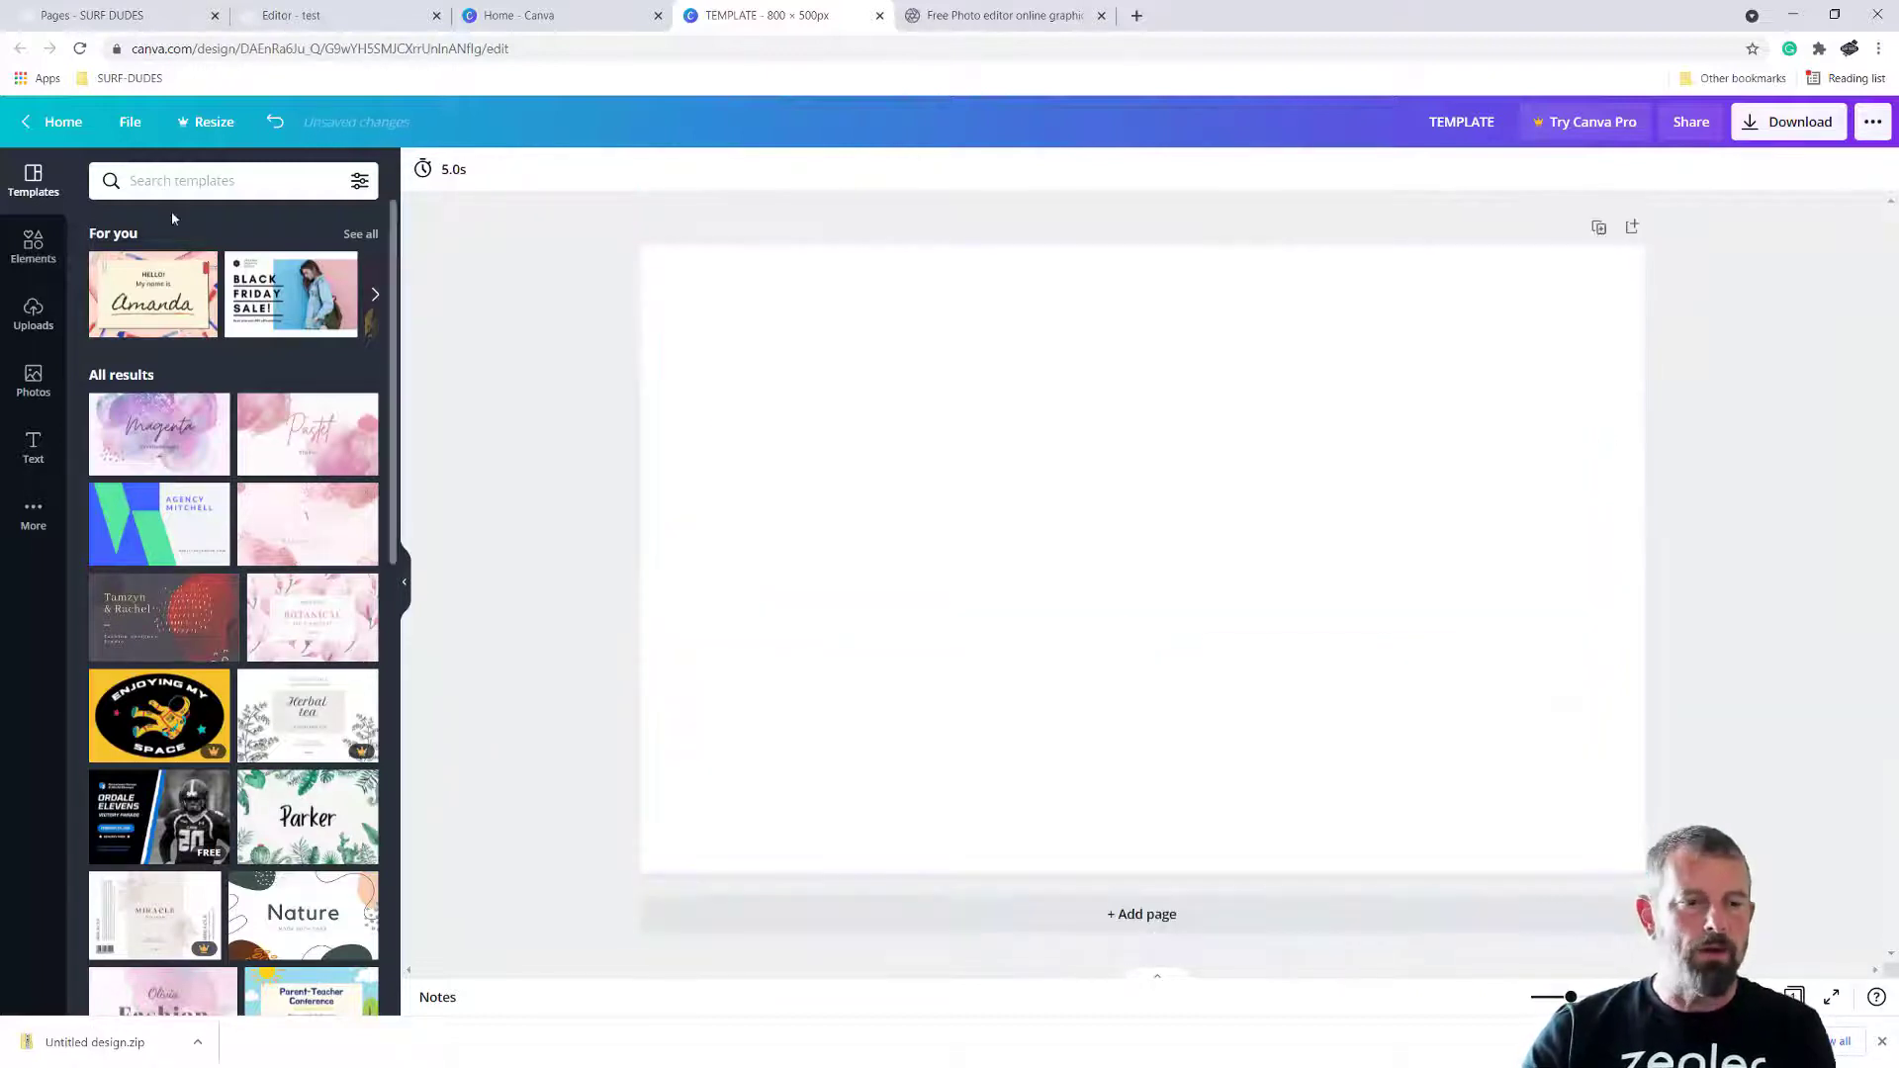
left_click(234, 184)
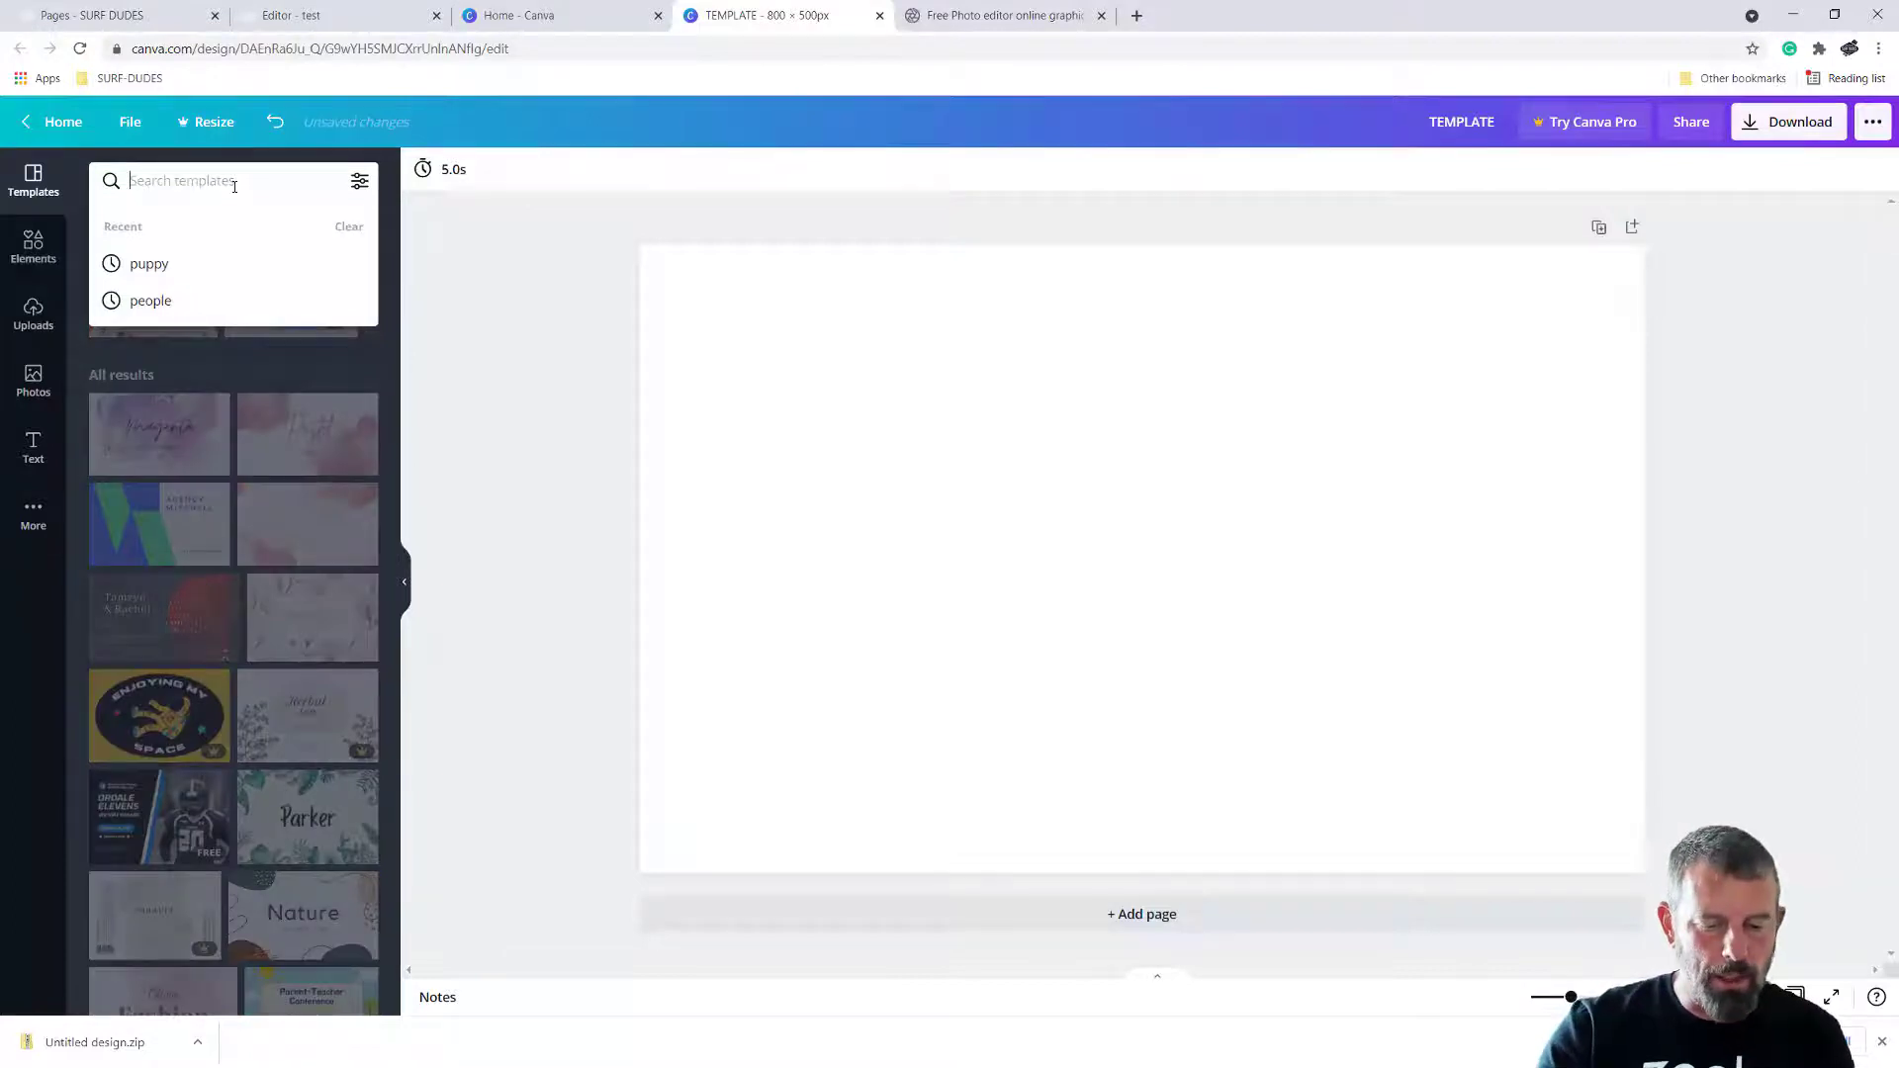
type("Pupp")
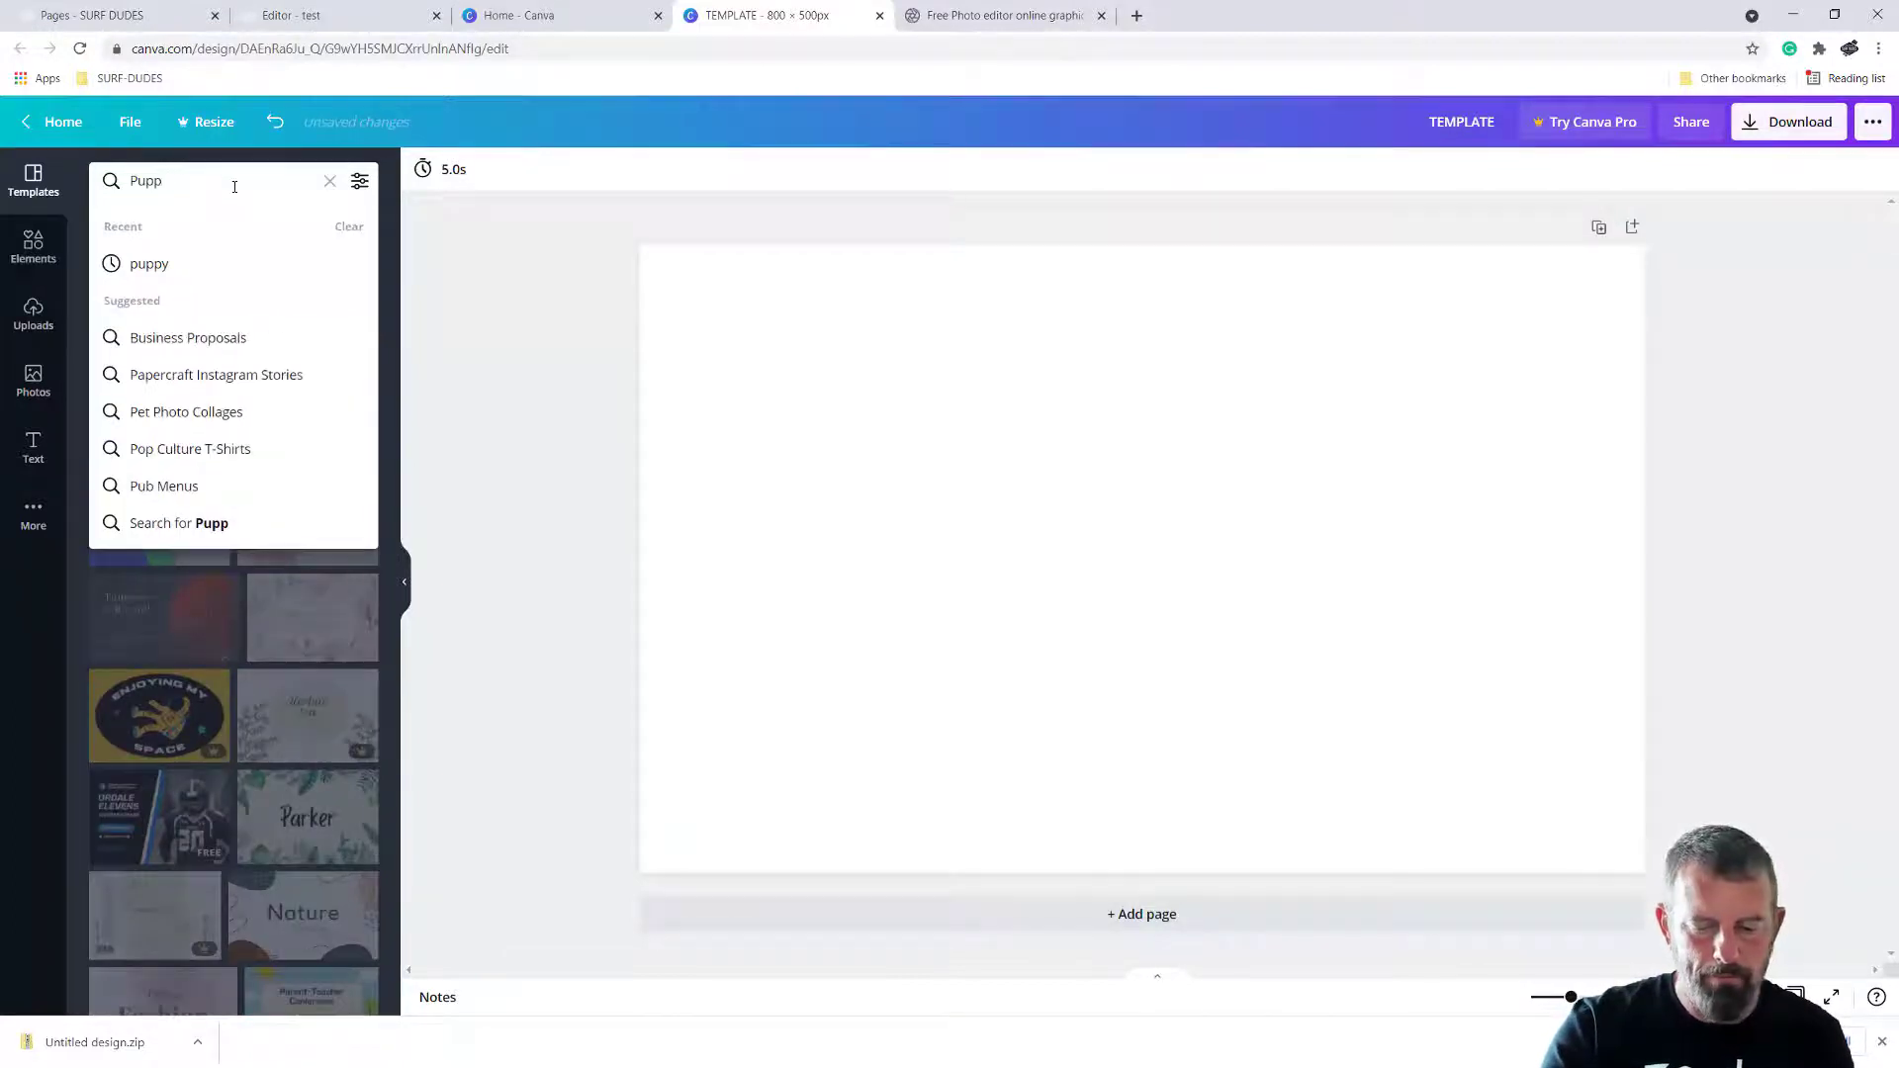
type("y")
key("Return")
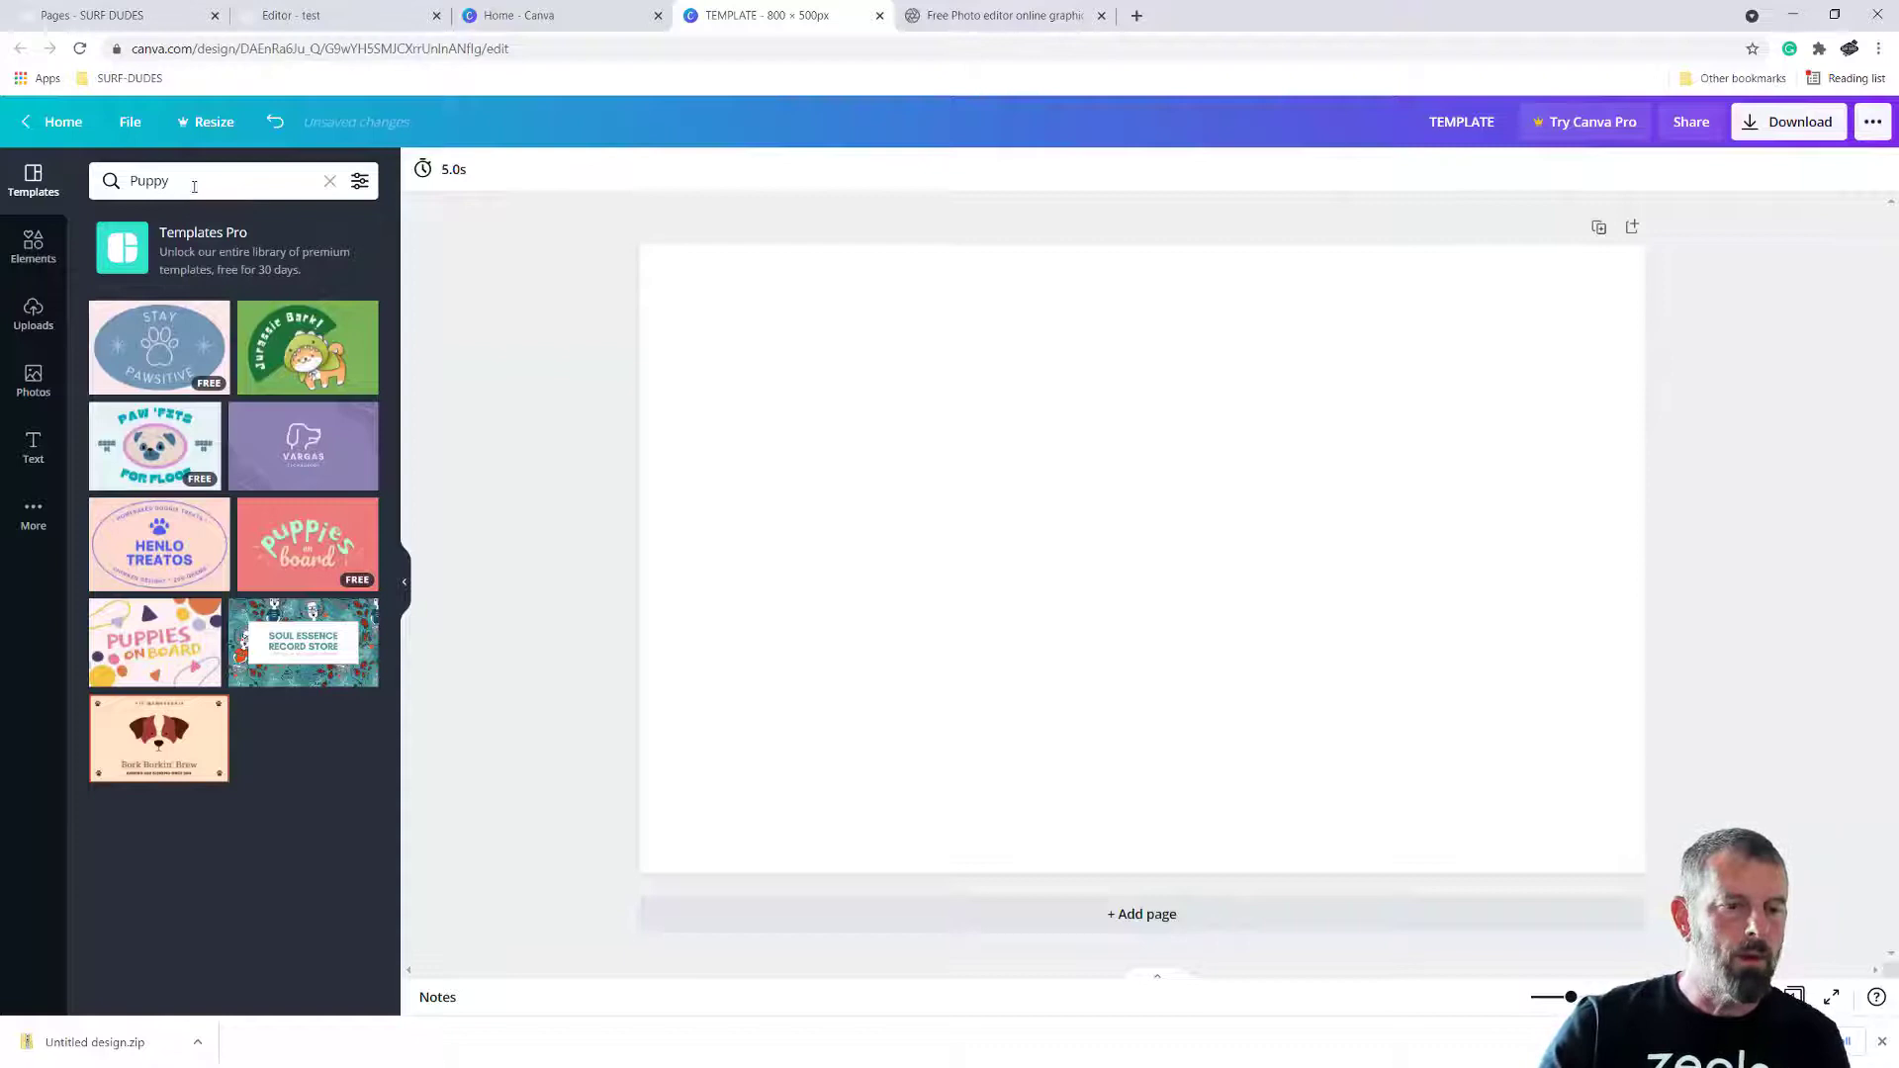
left_click_drag(170, 181, 124, 181)
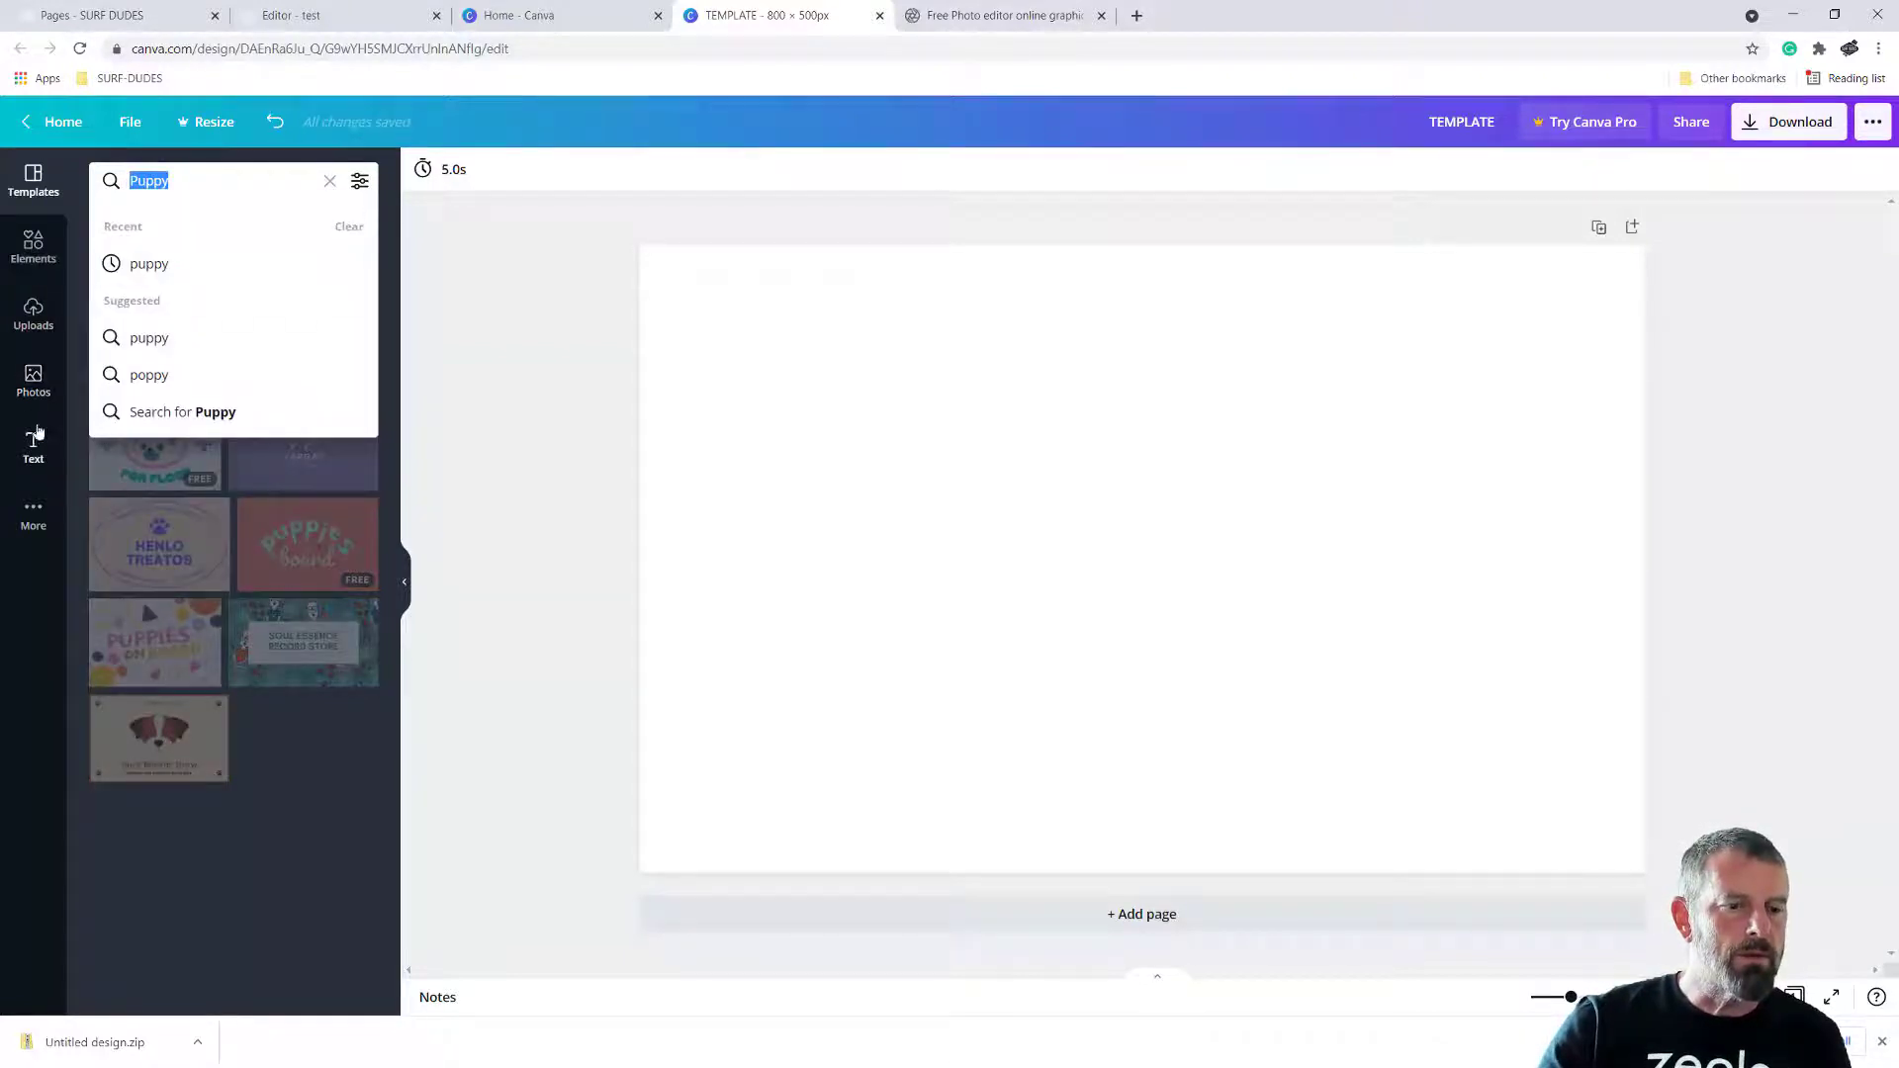
Search the photos for puppy and fill the blank page with the free photo of a puppy over a boy's shoulder
left_click(33, 381)
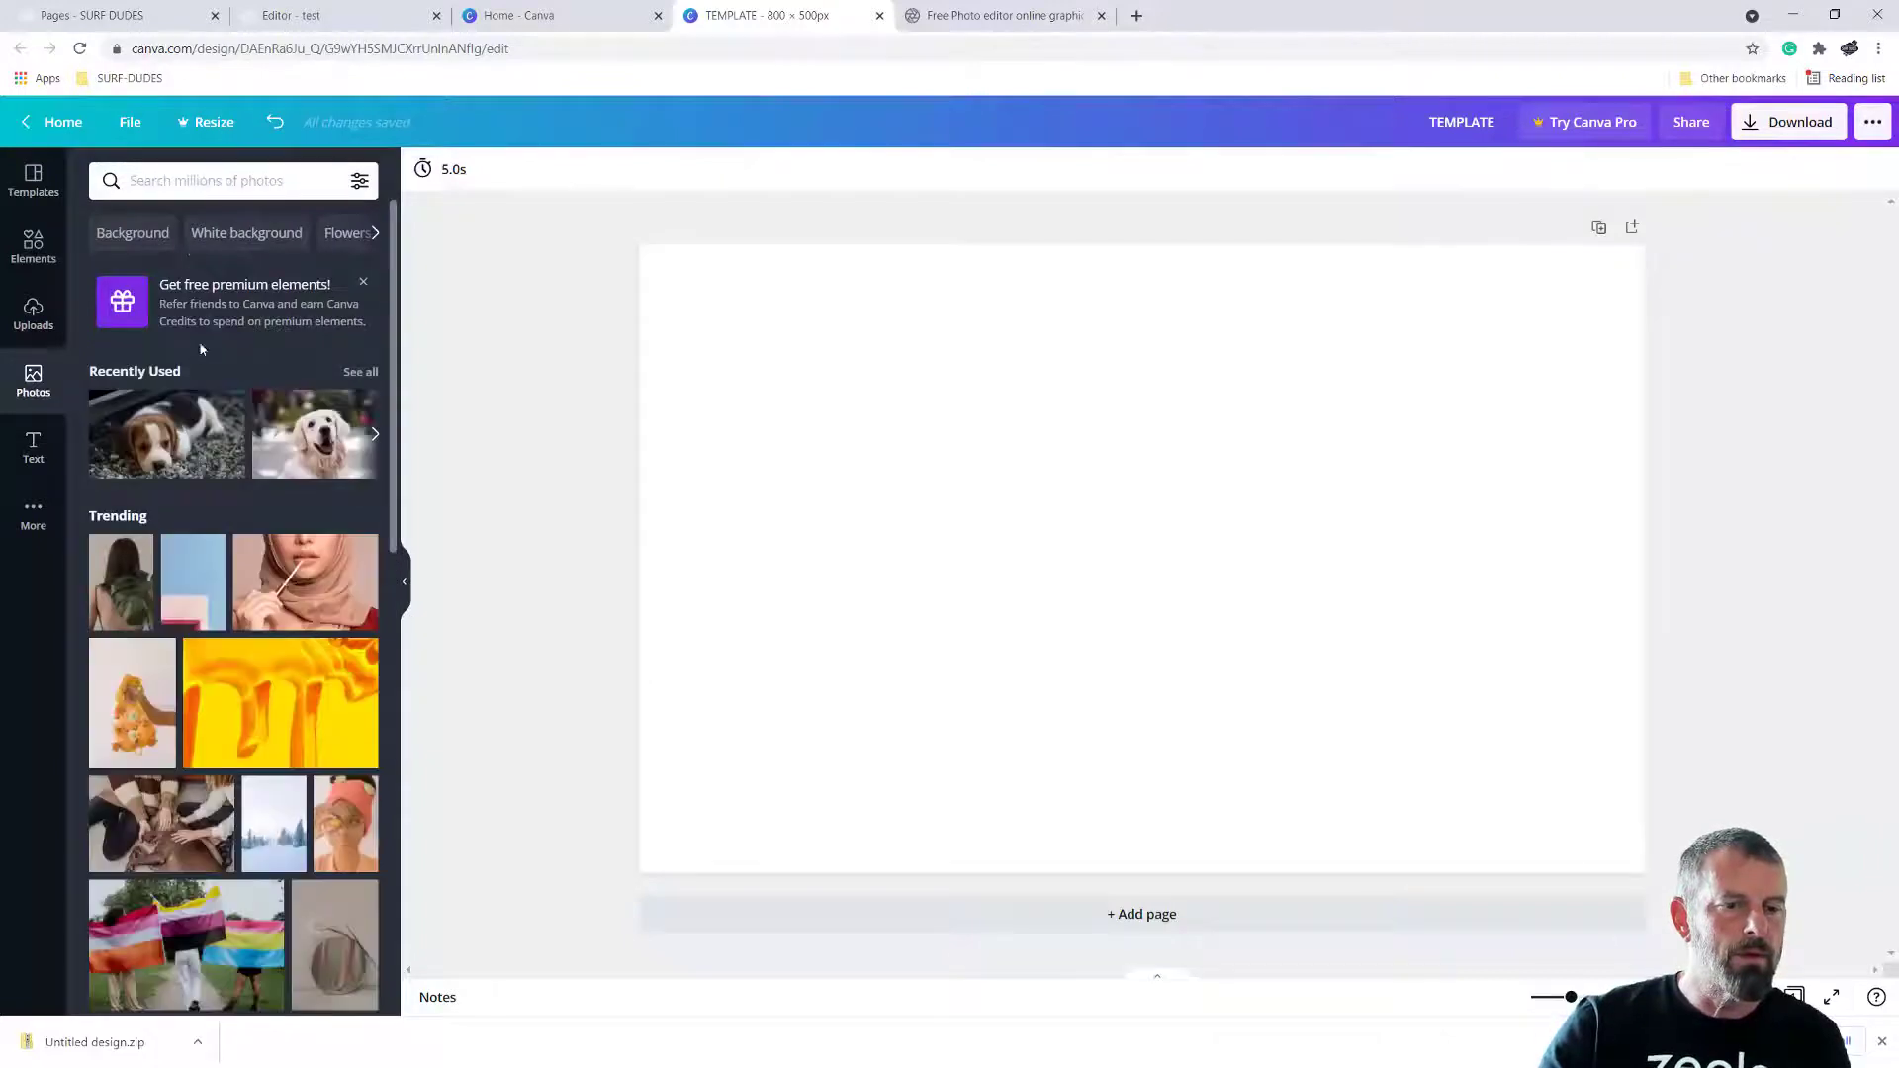
left_click(188, 182)
type("p")
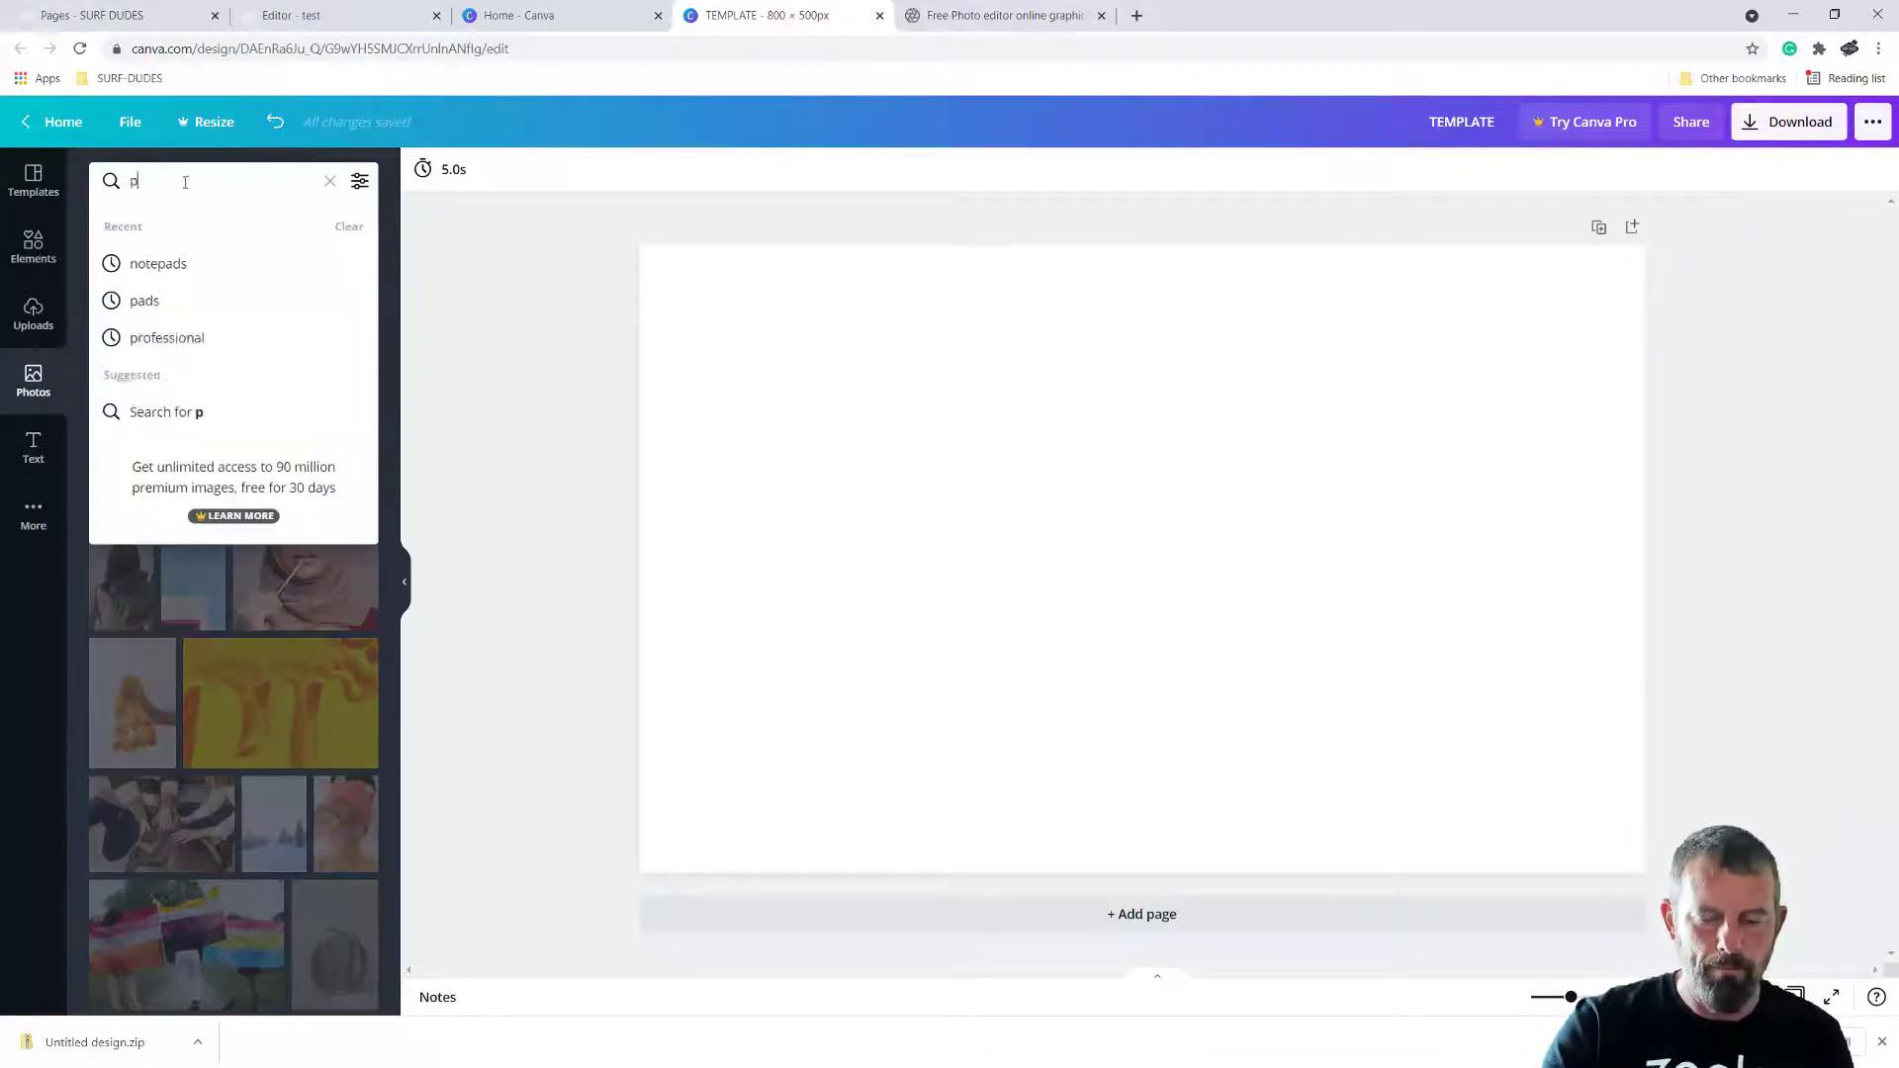
type("uppy")
key("Return")
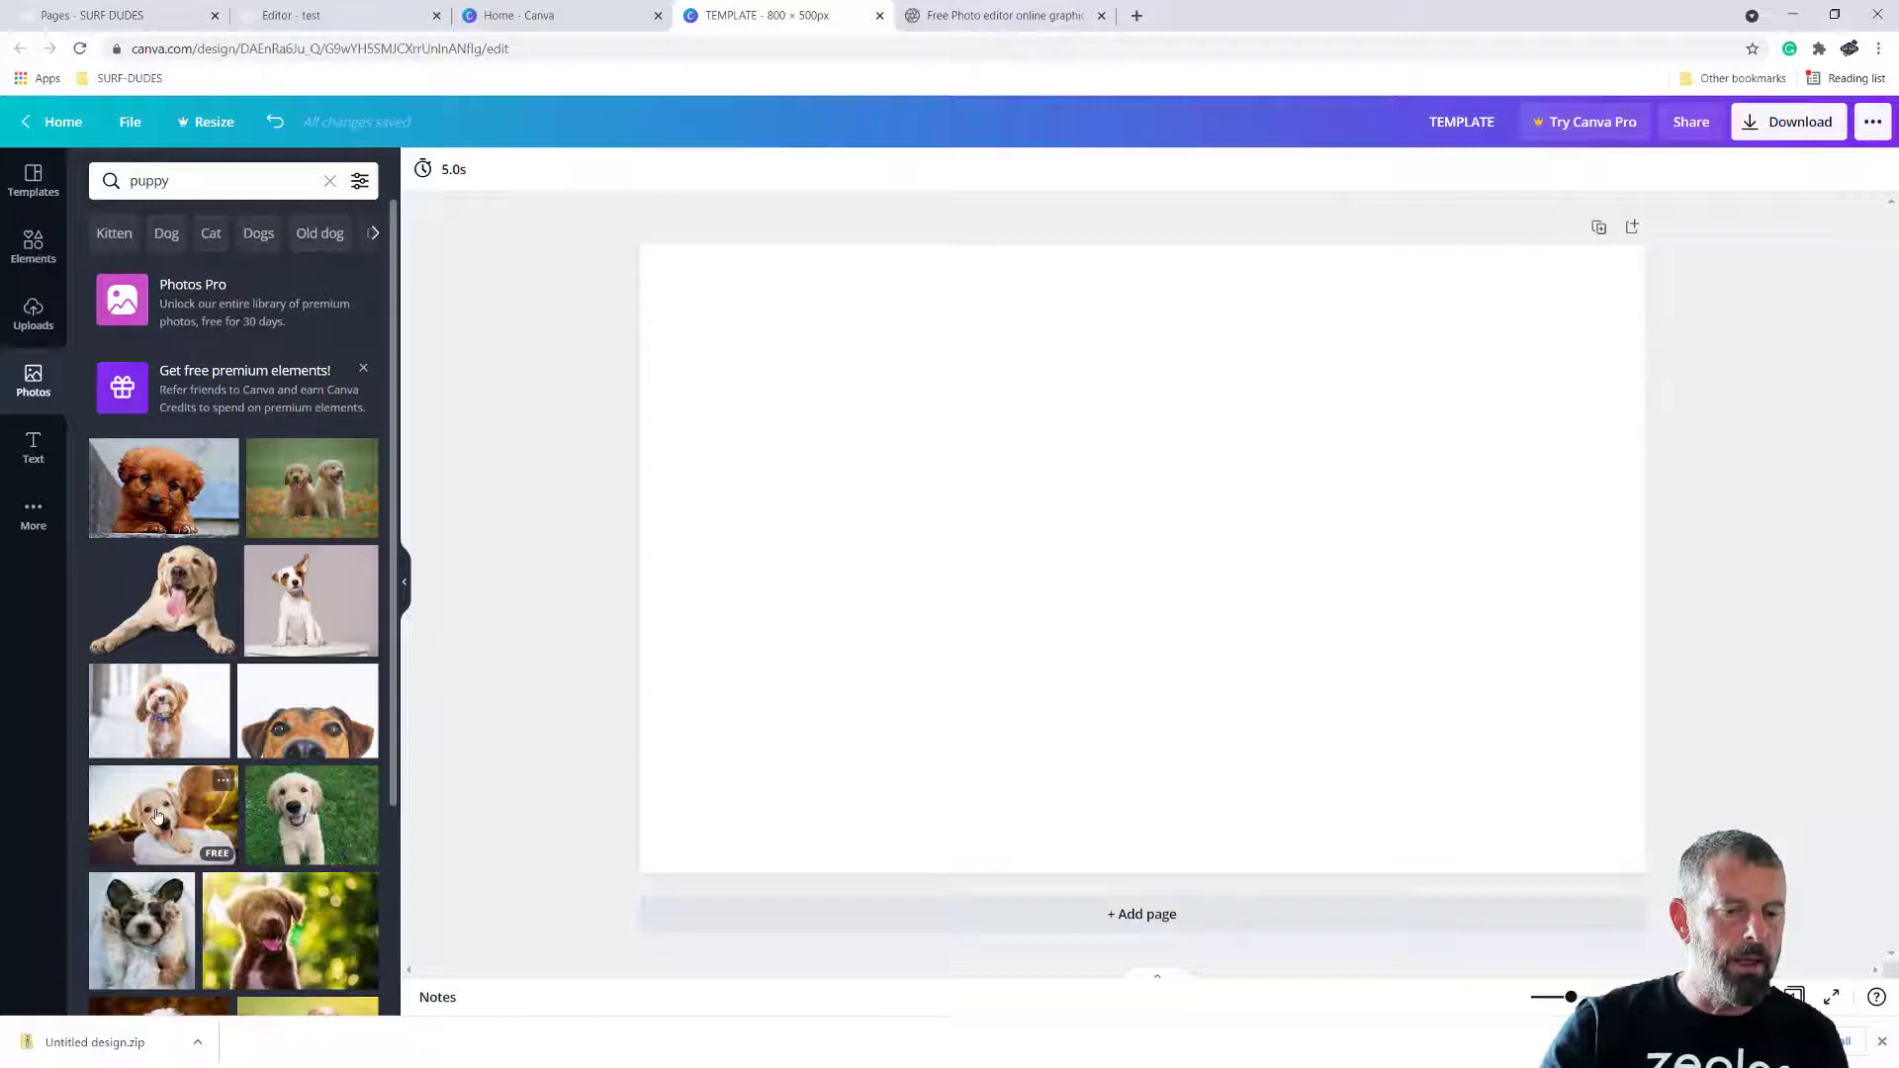
left_click_drag(157, 815, 663, 286)
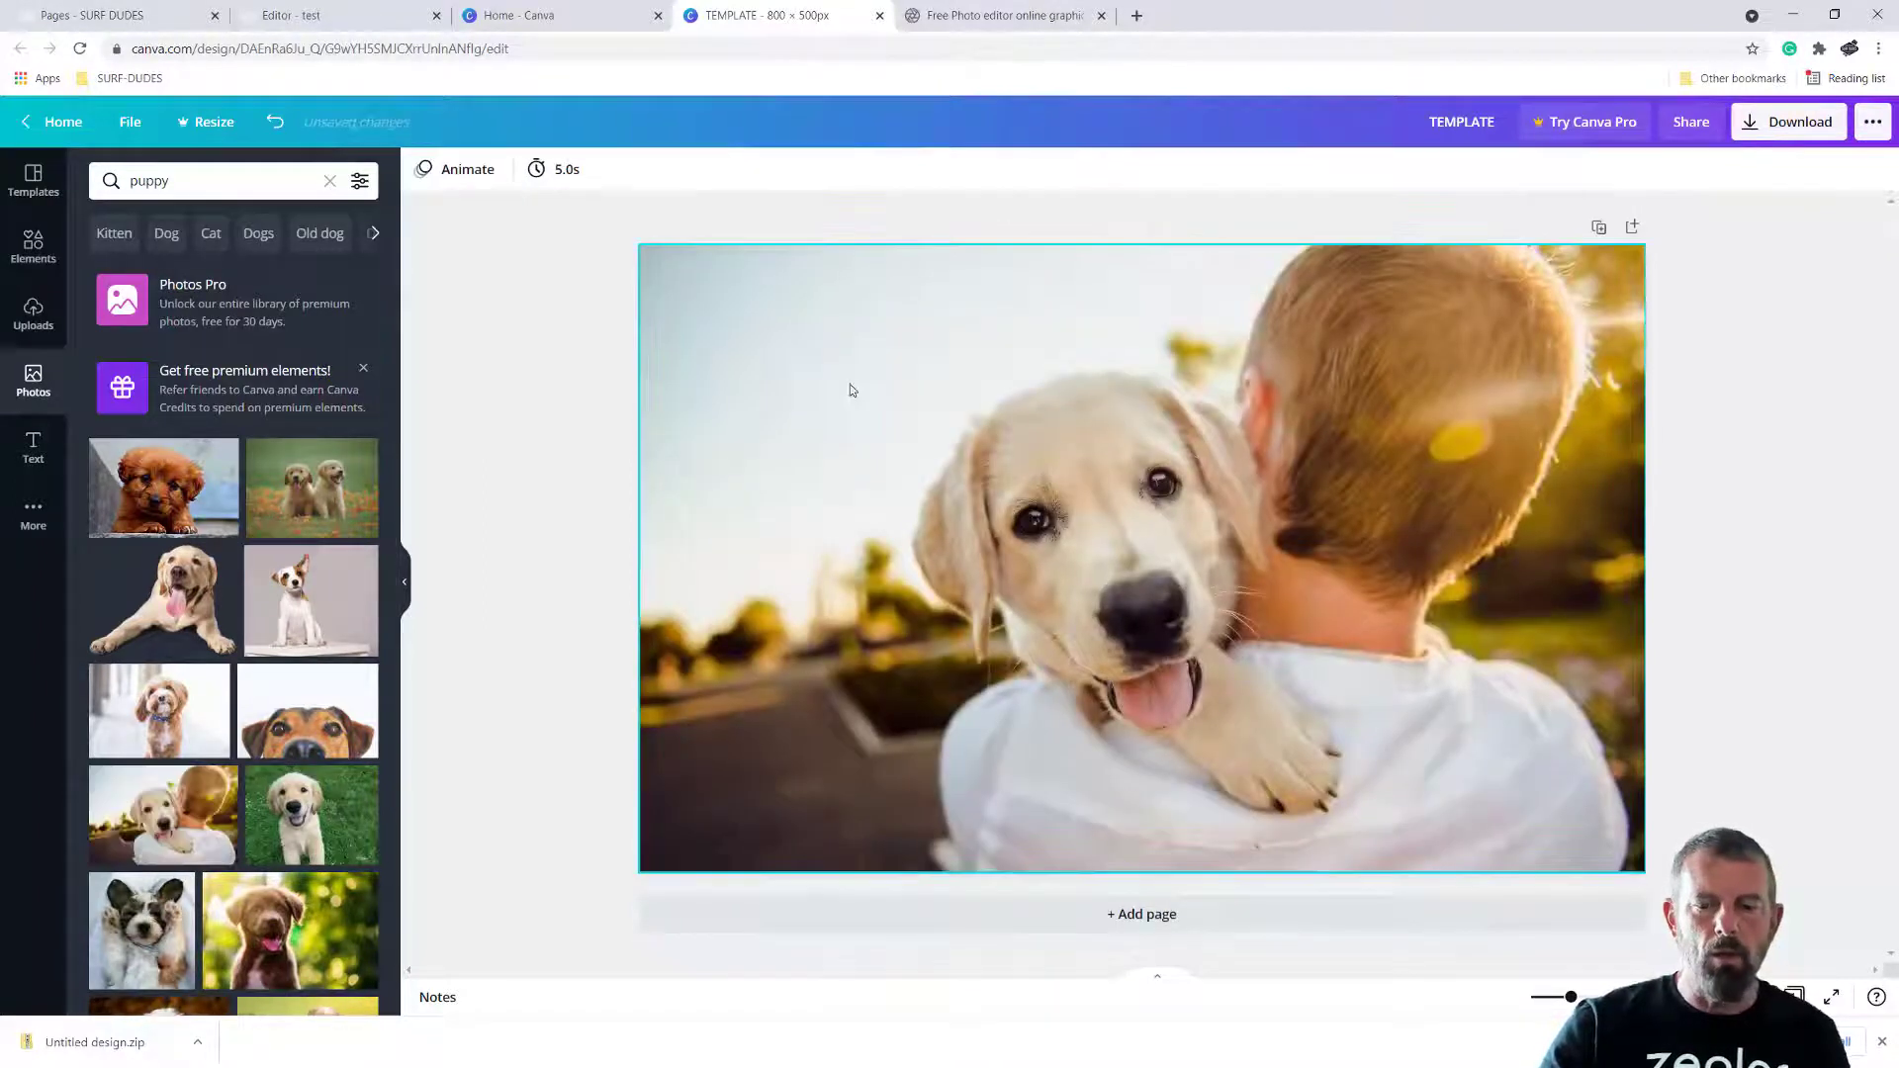
Download the TEMPLATE design as a JPG file and close the download confirmation
left_click(1787, 122)
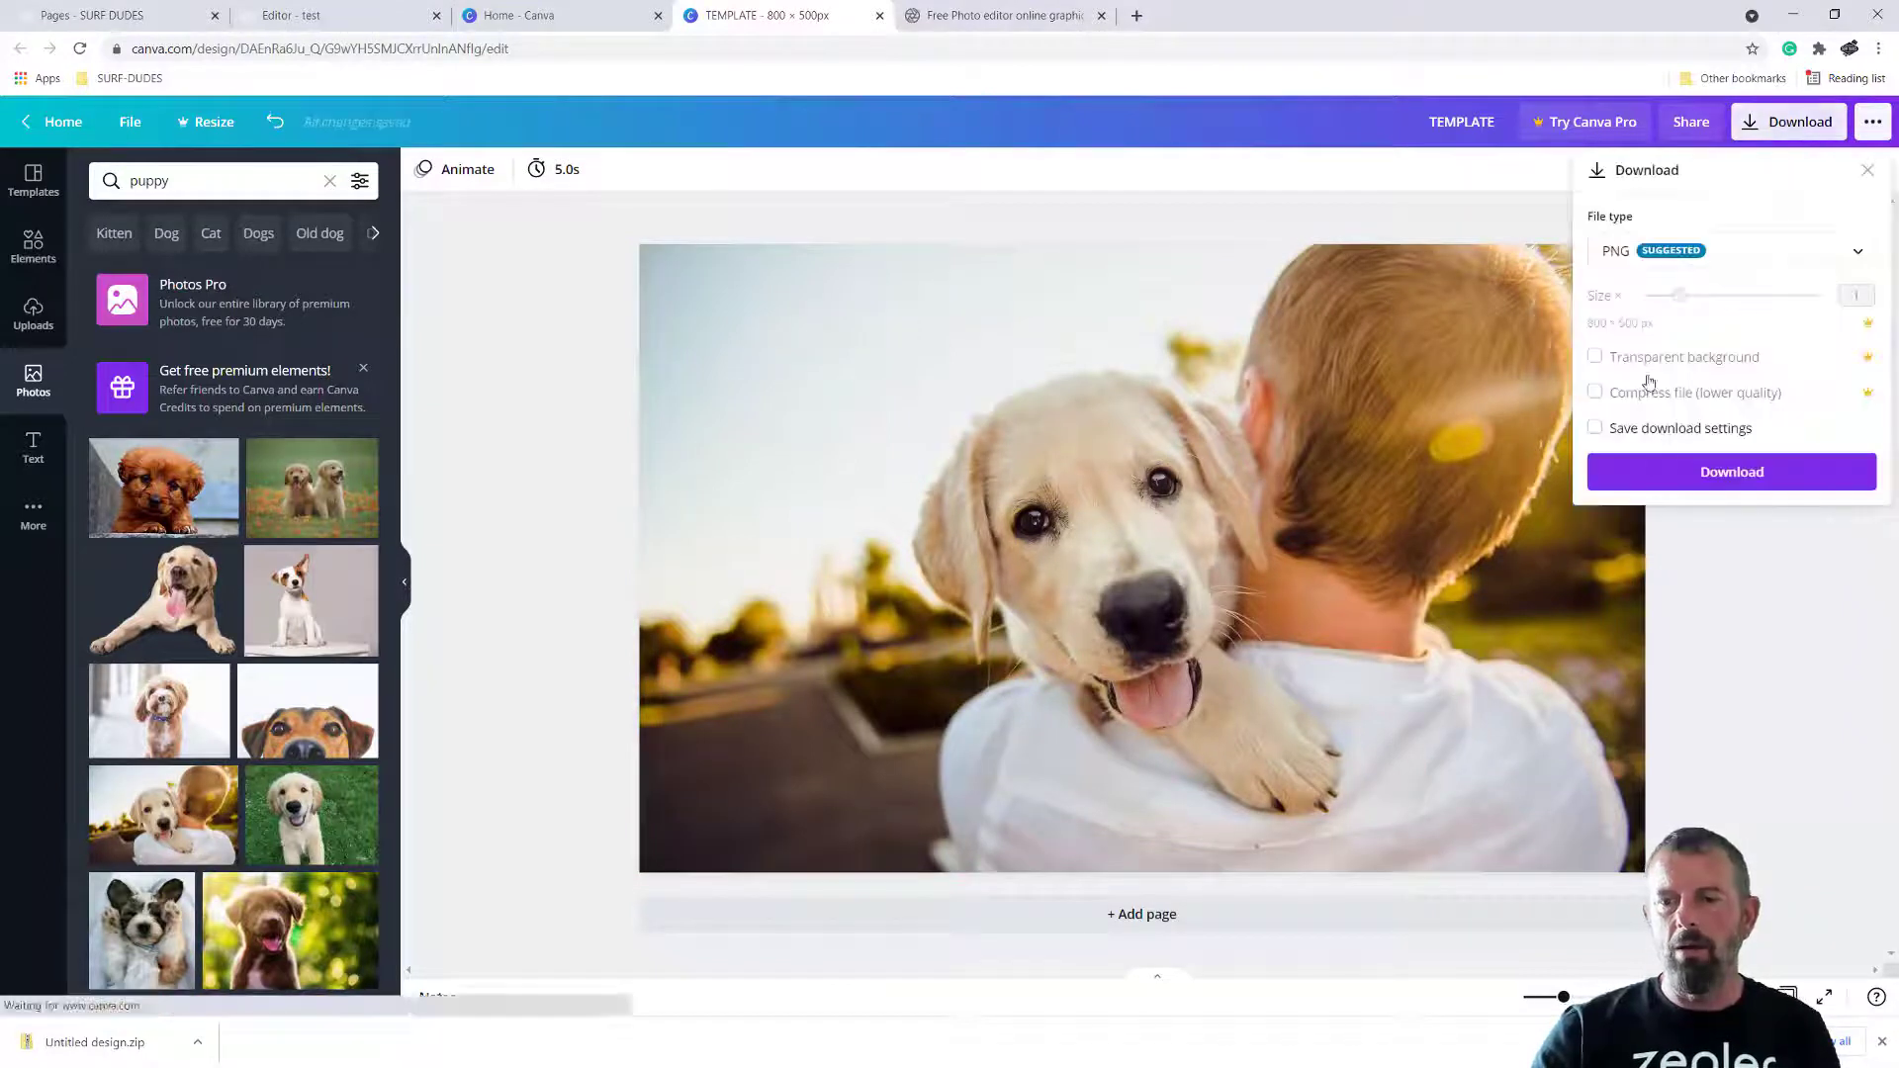
left_click(1640, 255)
left_click(1618, 305)
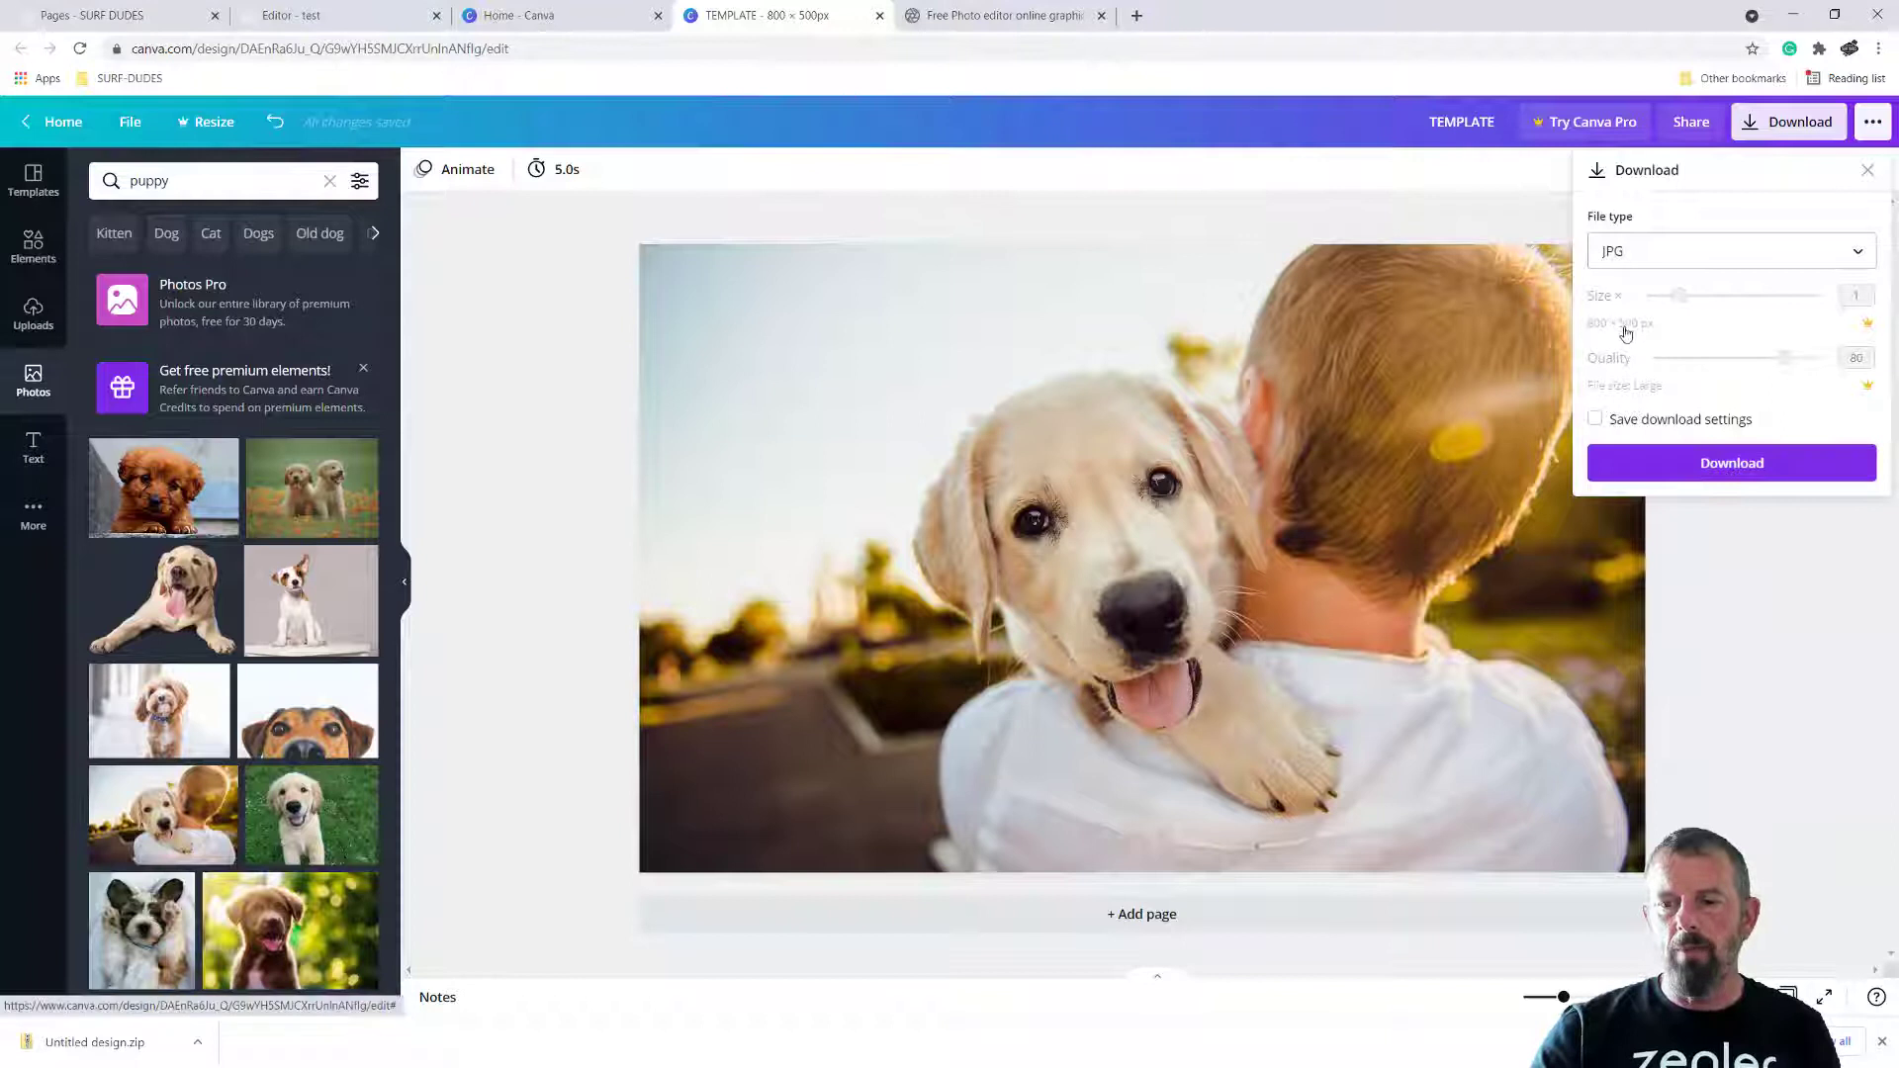
left_click(1733, 465)
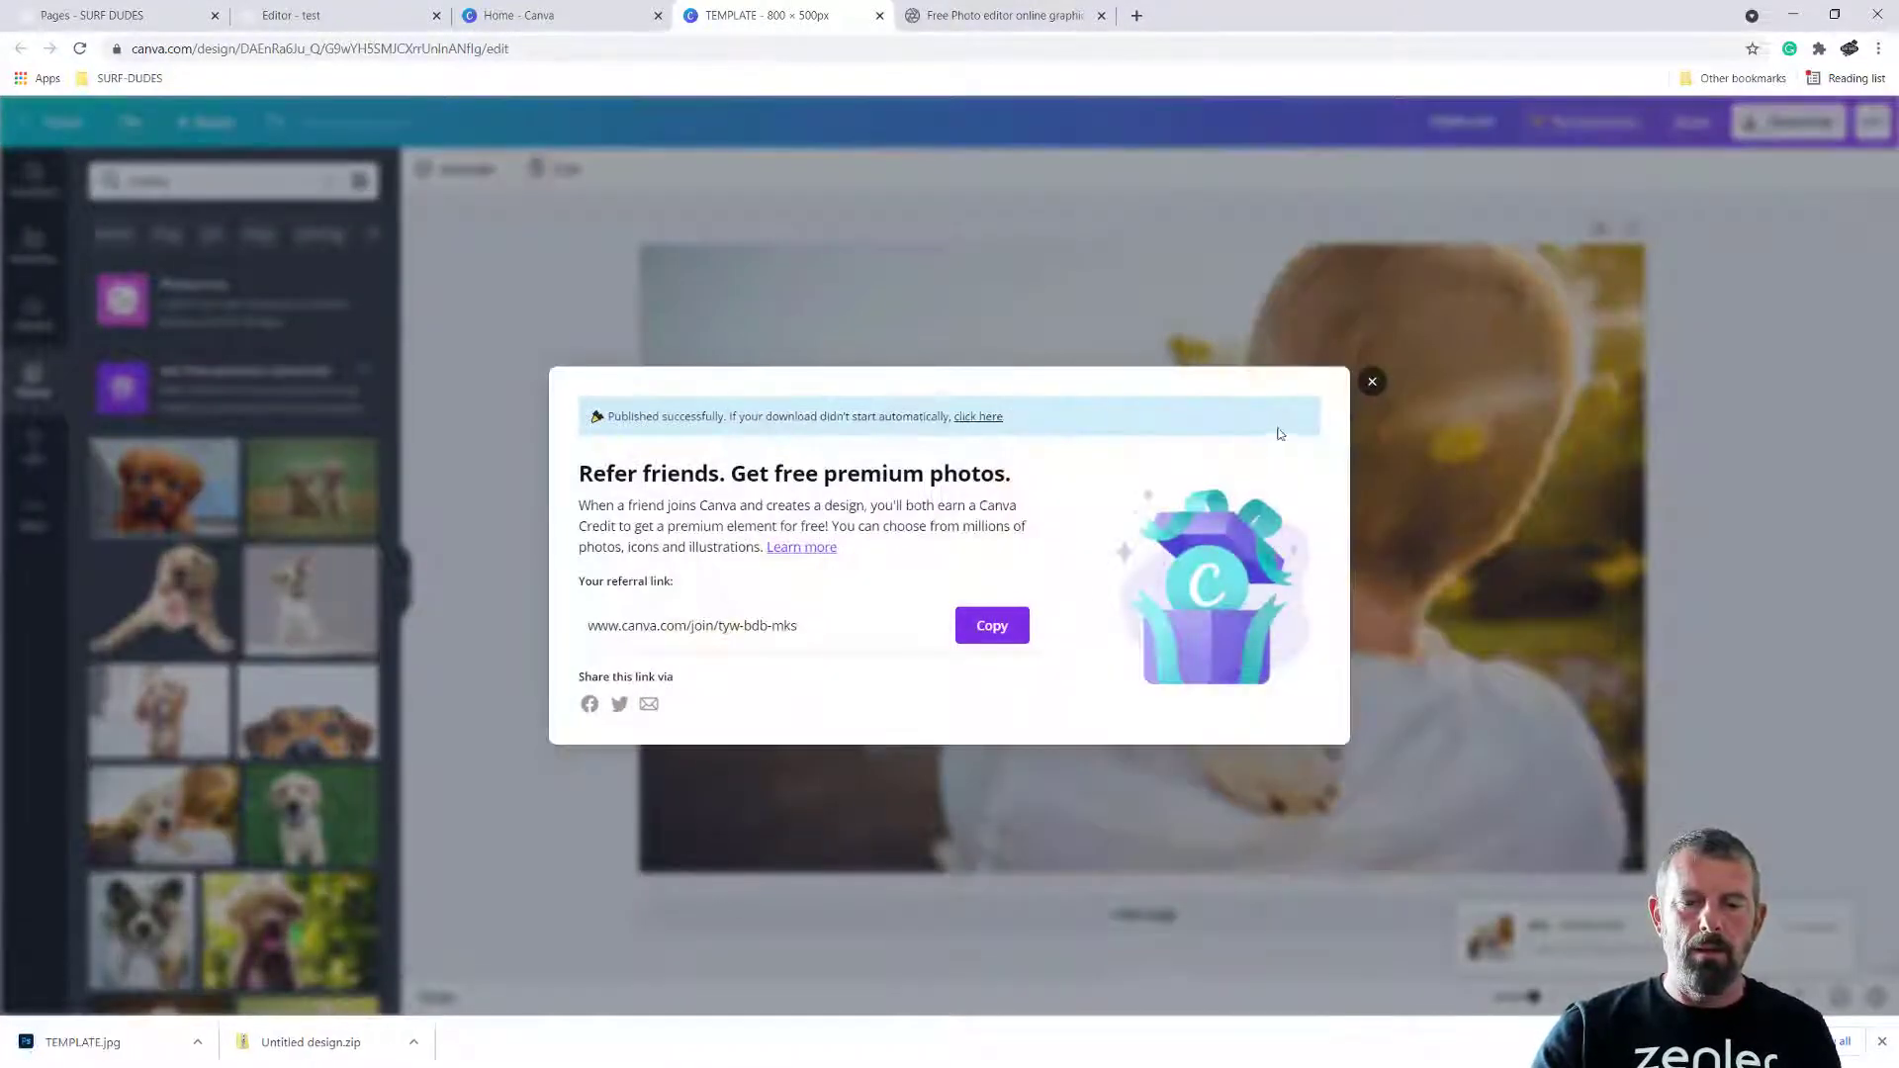
left_click(1372, 382)
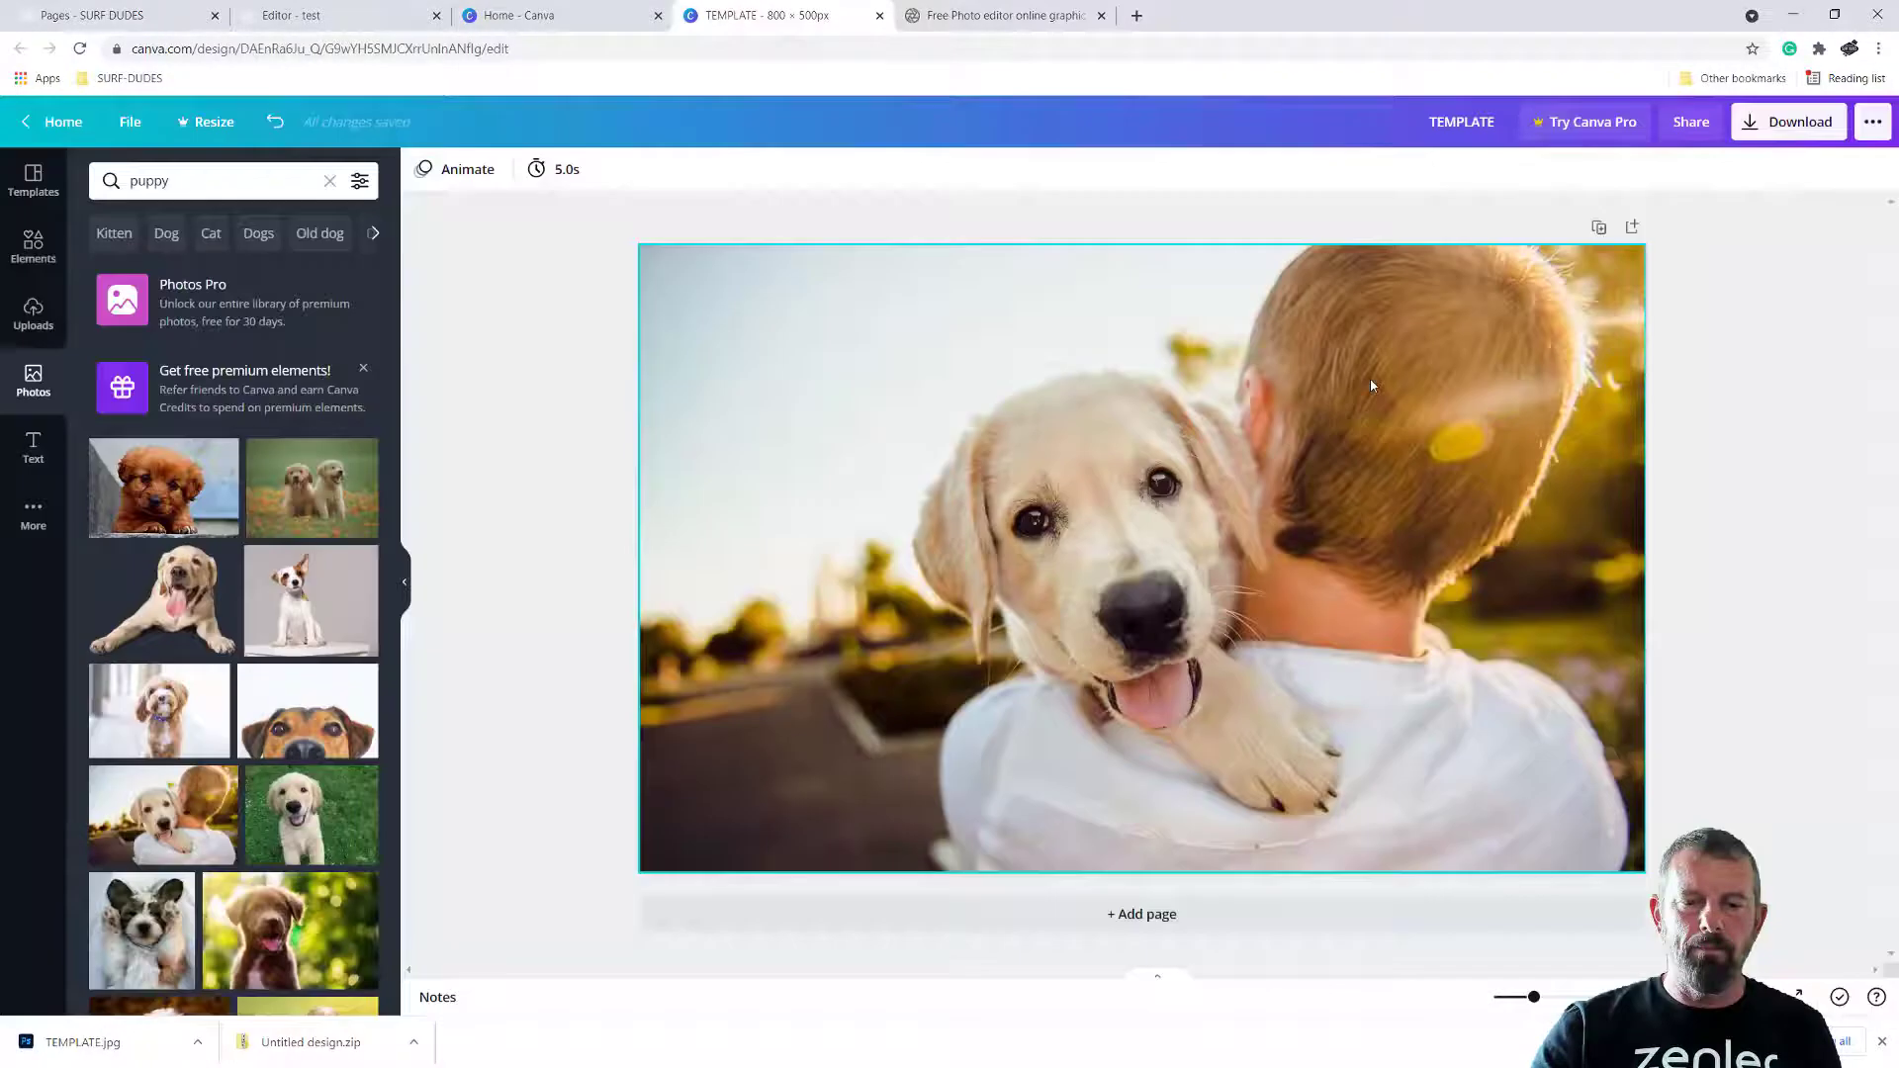
Switch to the Surf Dudes page editor and delete the beagle puppy photo from the row's third column
left_click(306, 17)
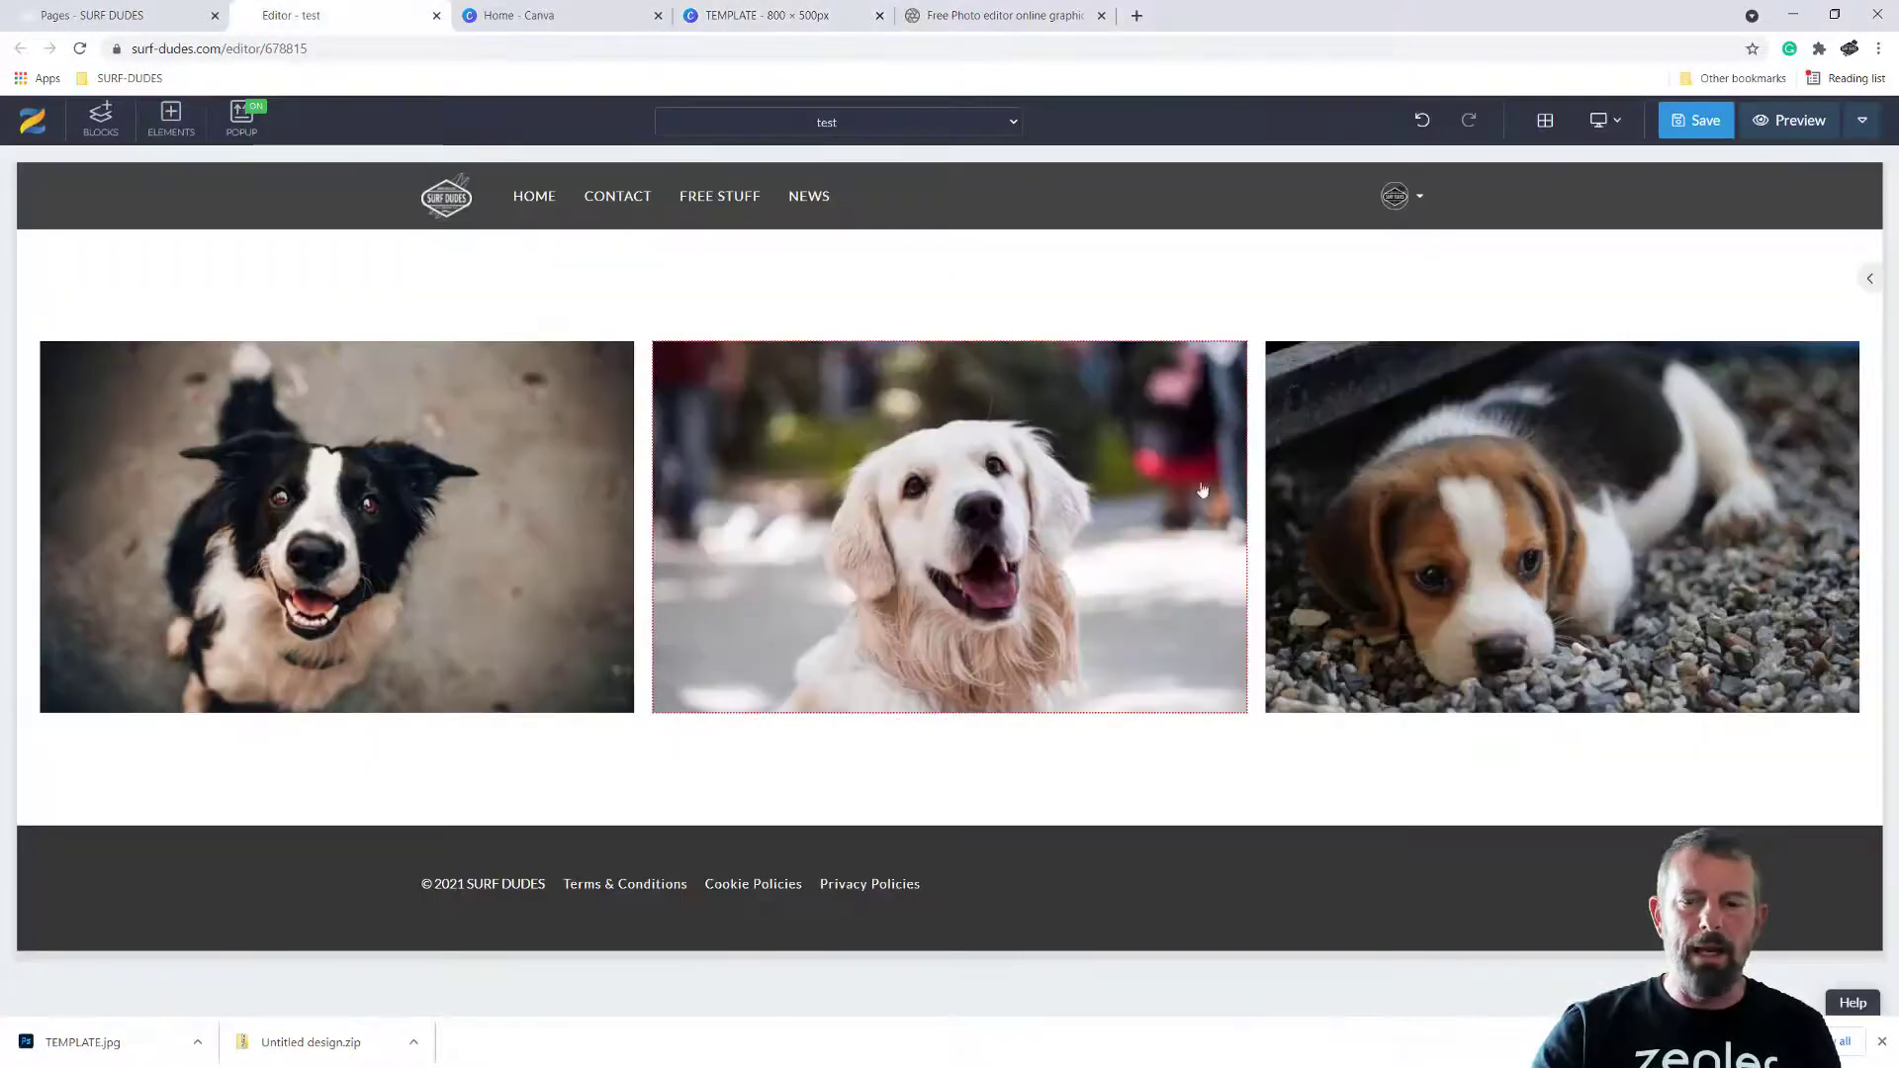
left_click(1355, 524)
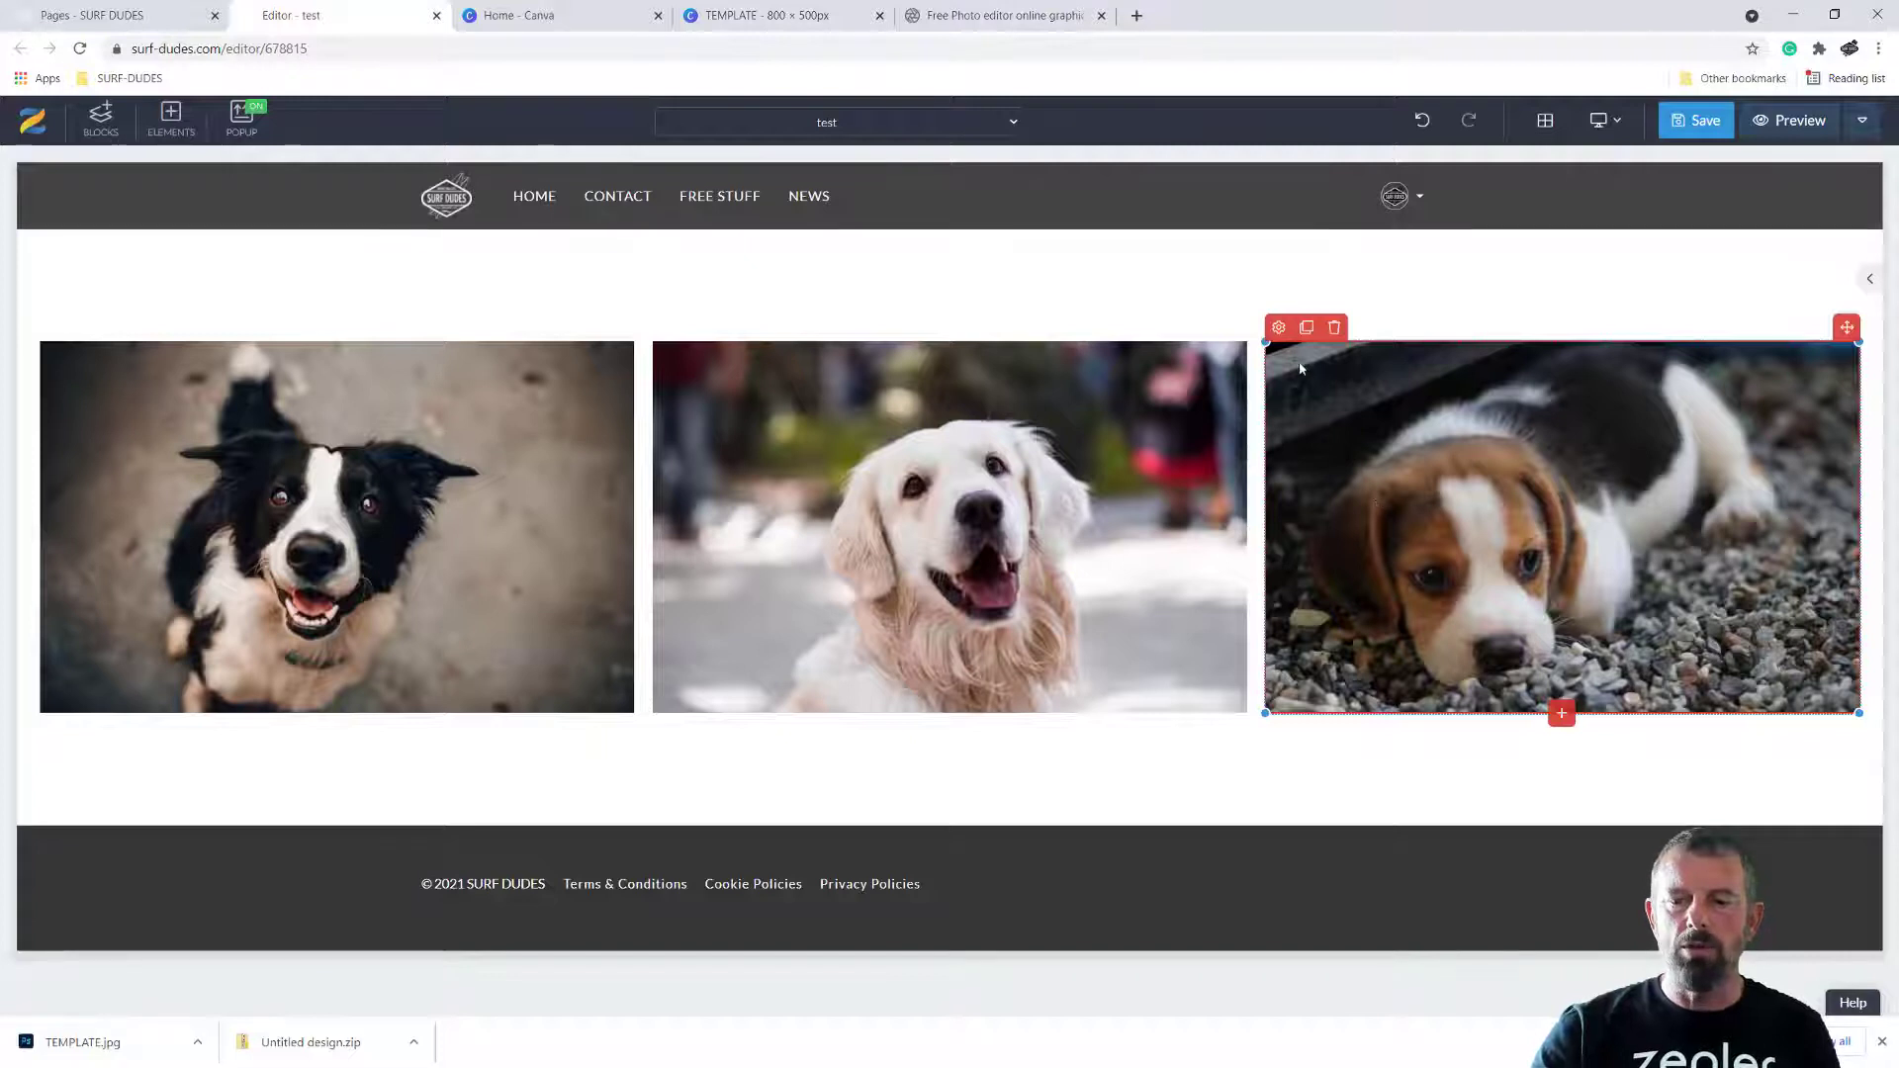
left_click(1334, 328)
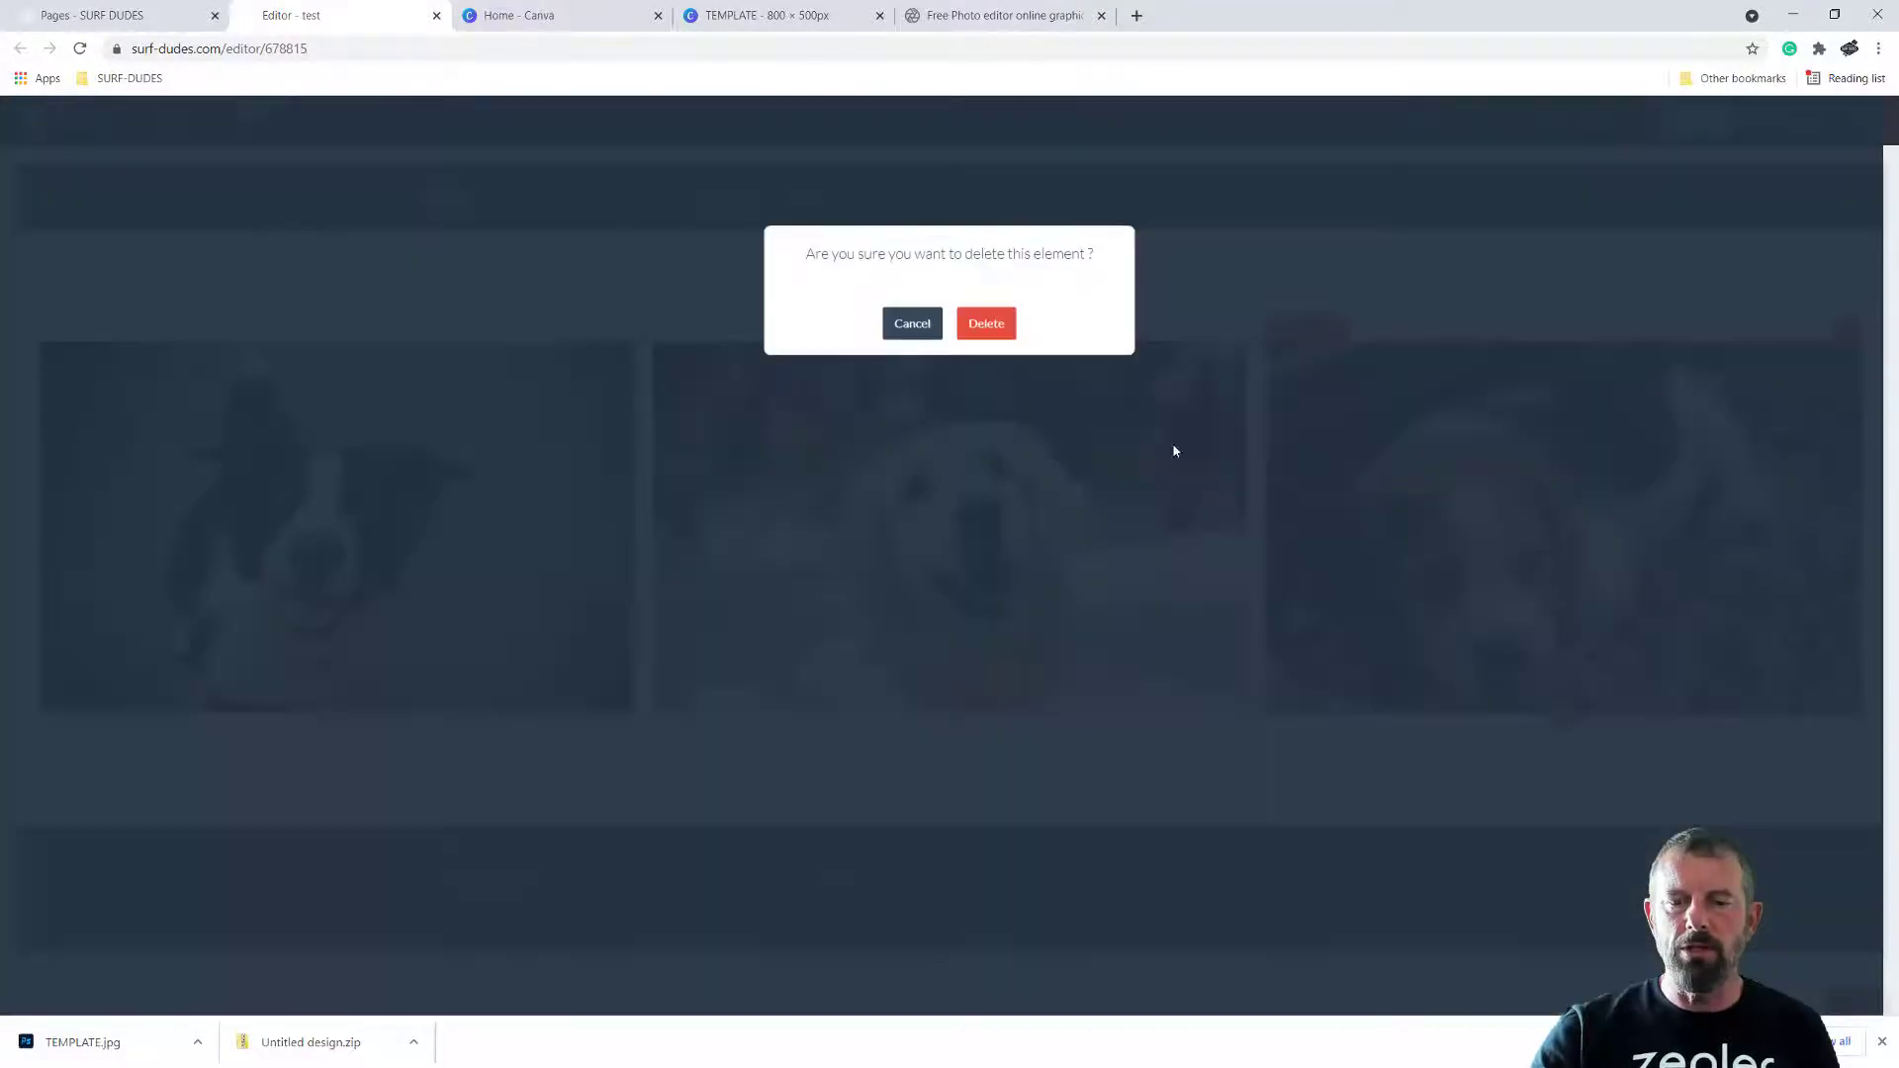
left_click(976, 327)
Add a fourth column to the row and place the beagle puppy photo from the image library in the third column
right_click(1350, 423)
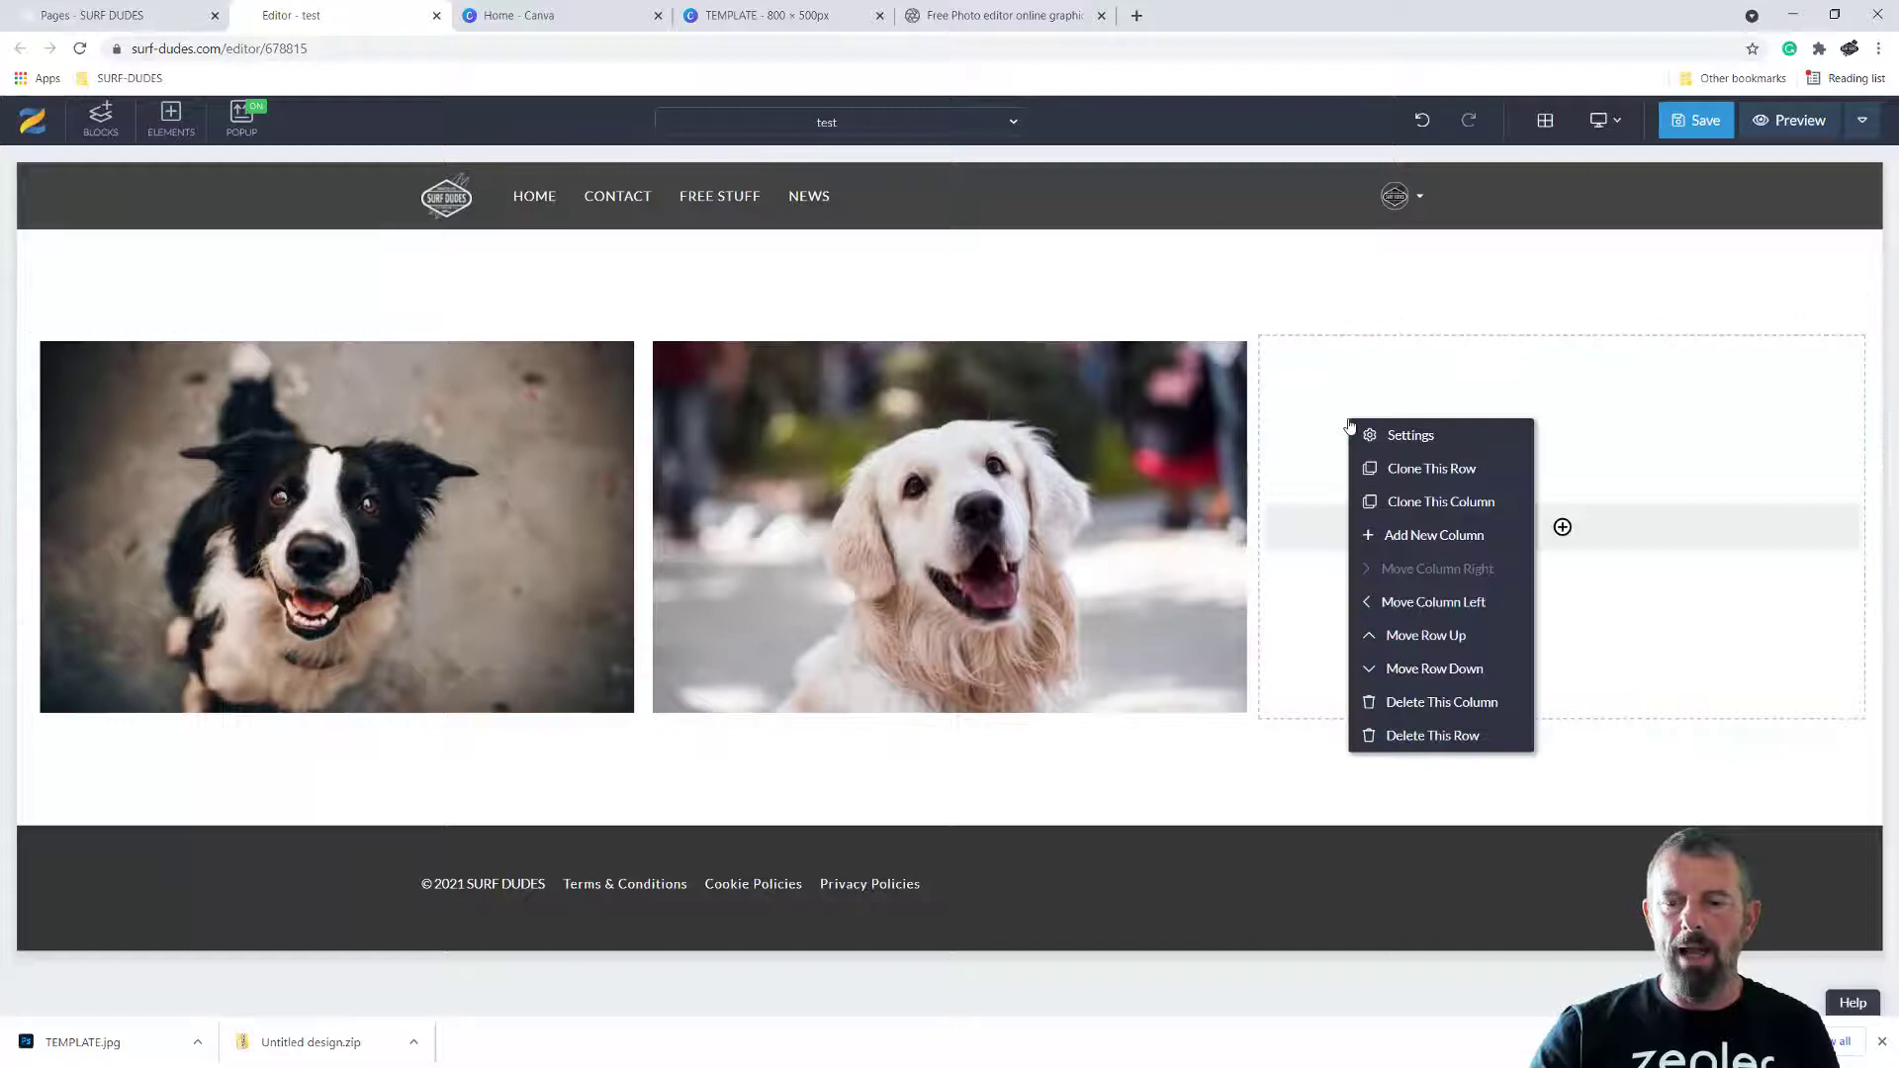
left_click(1414, 536)
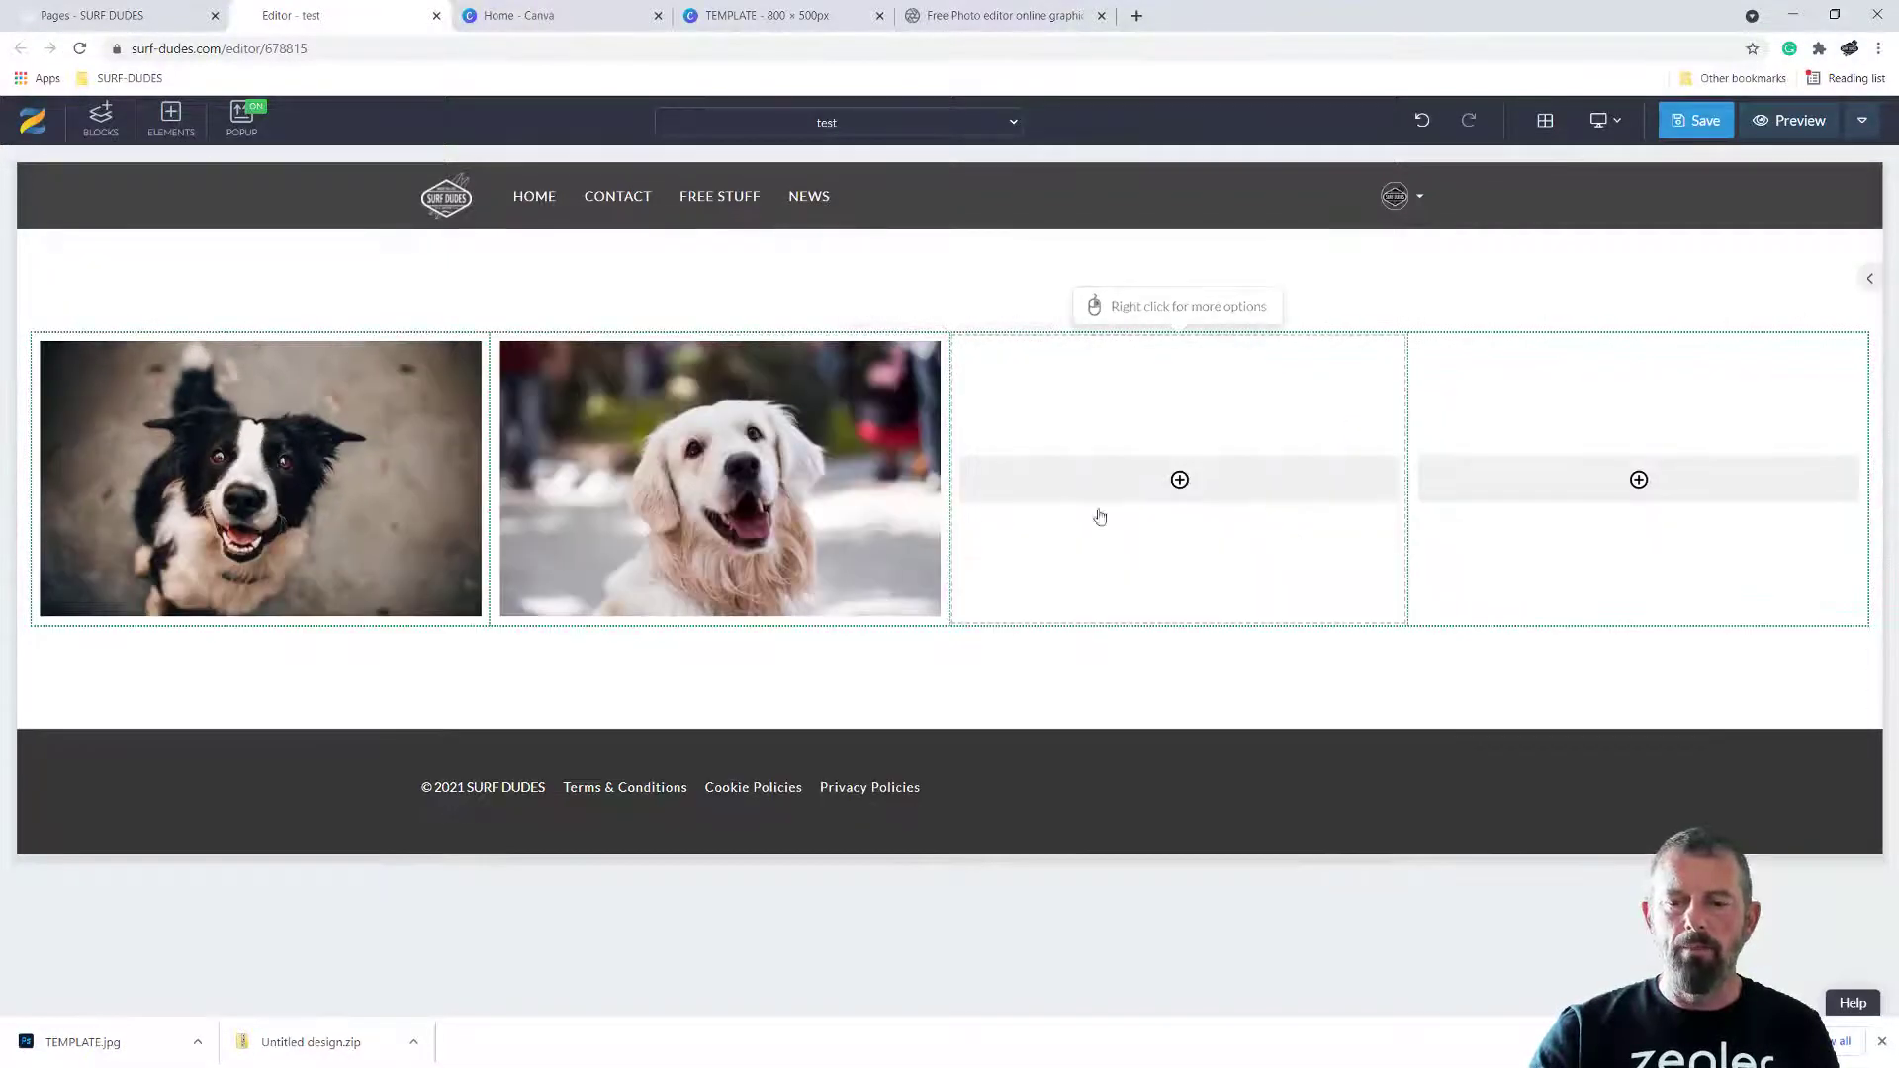
left_click(1185, 481)
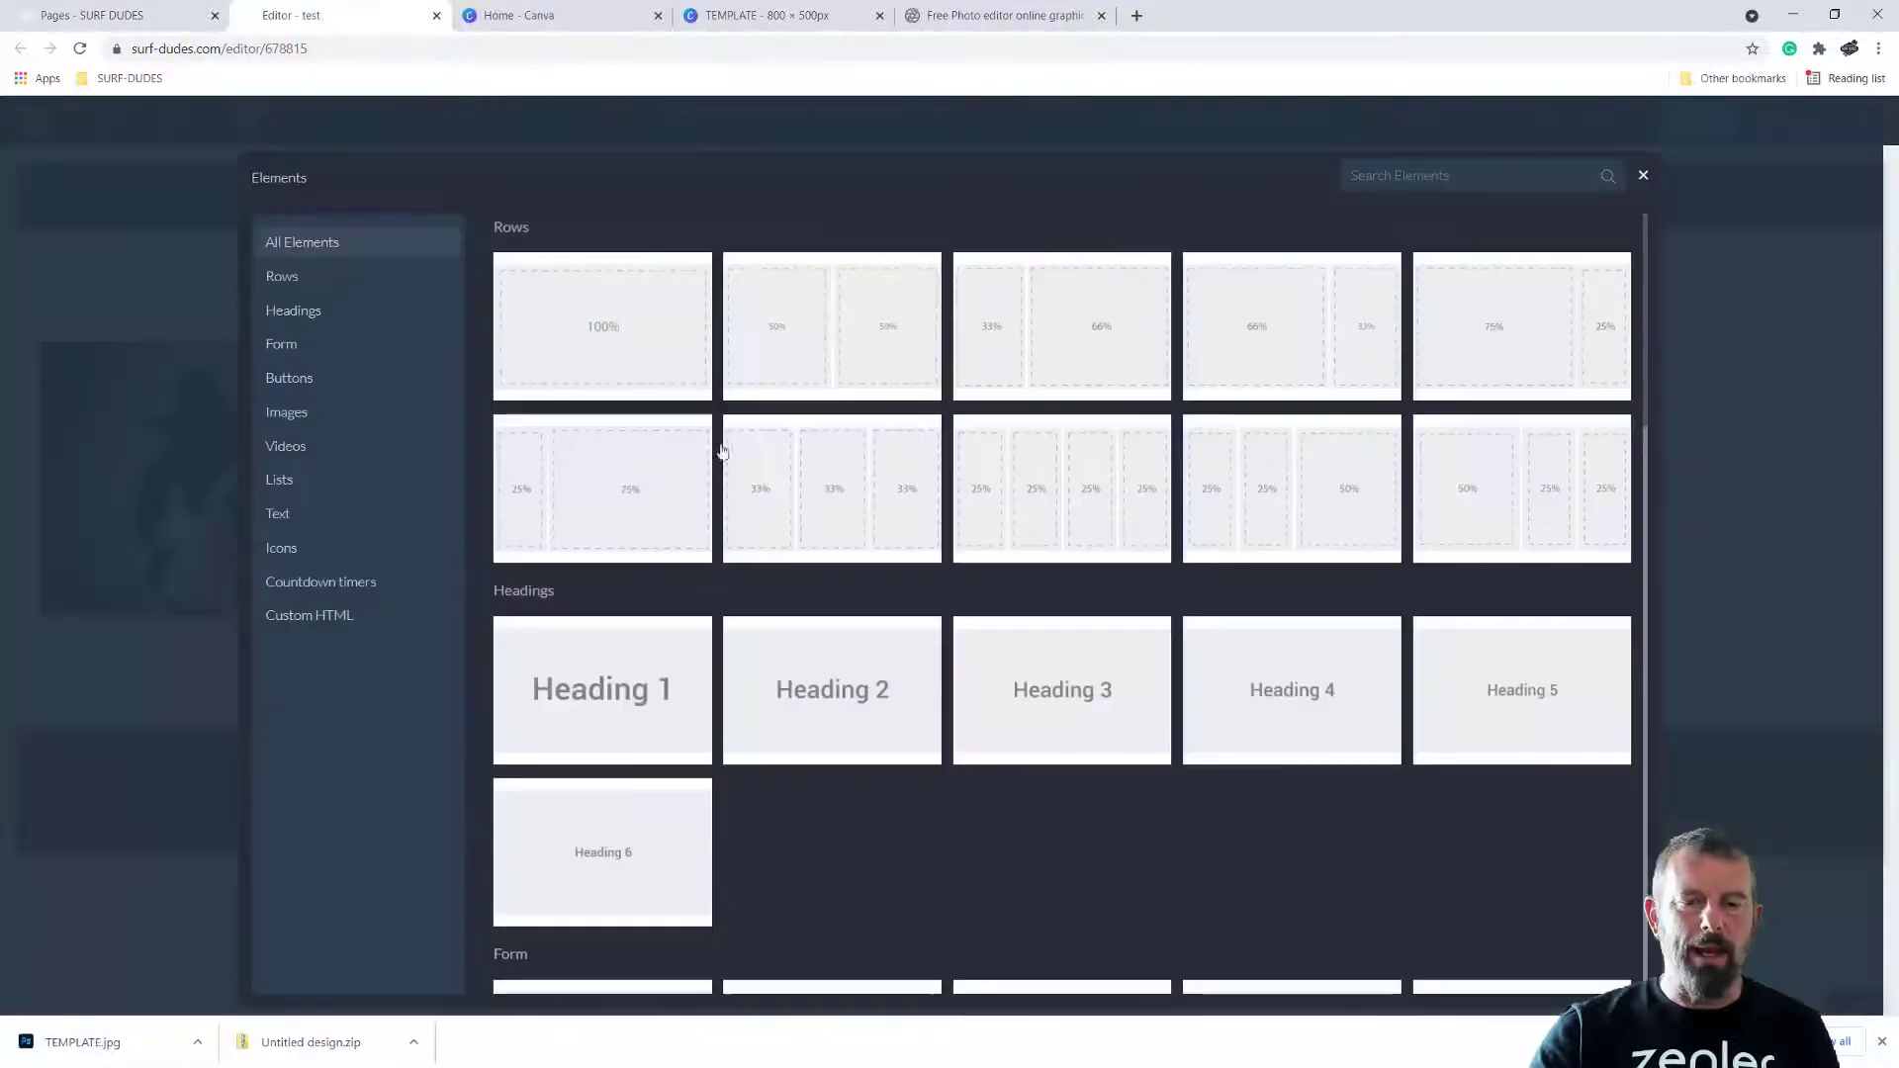
left_click(318, 411)
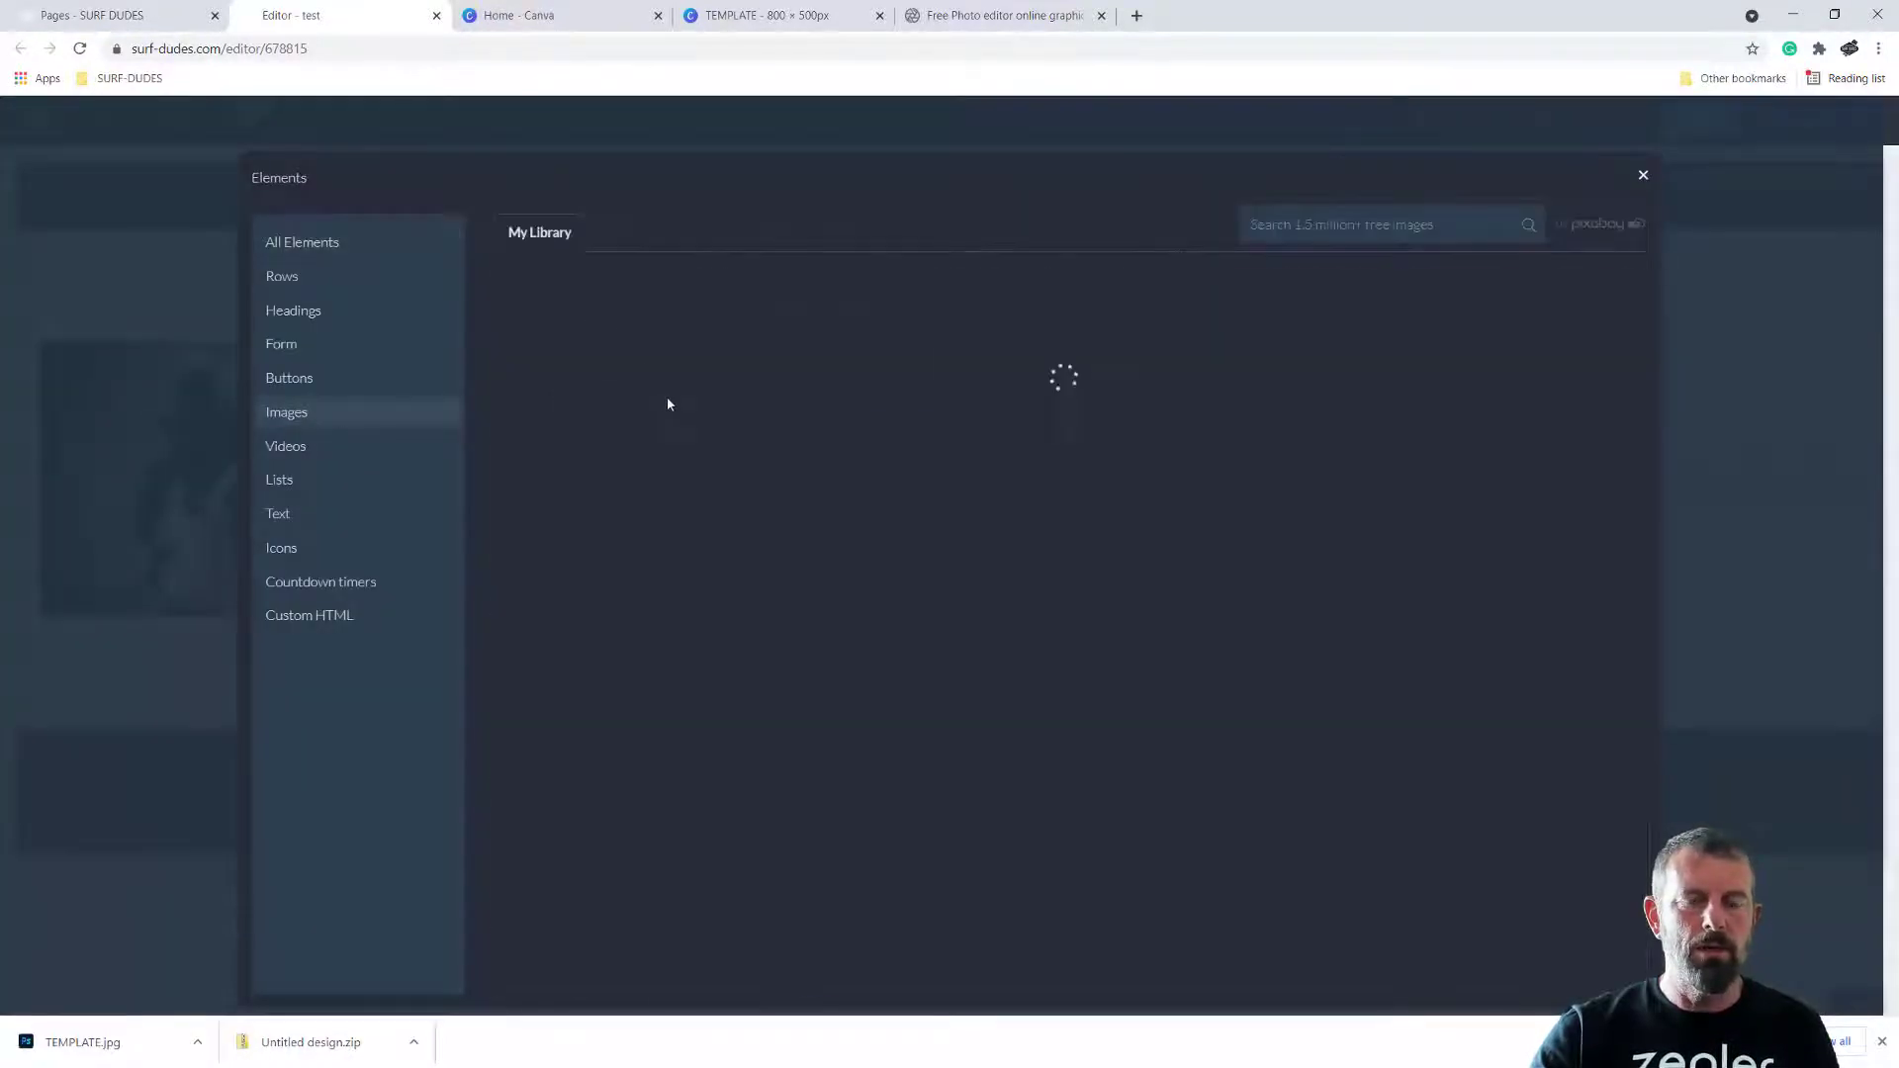
left_click(815, 388)
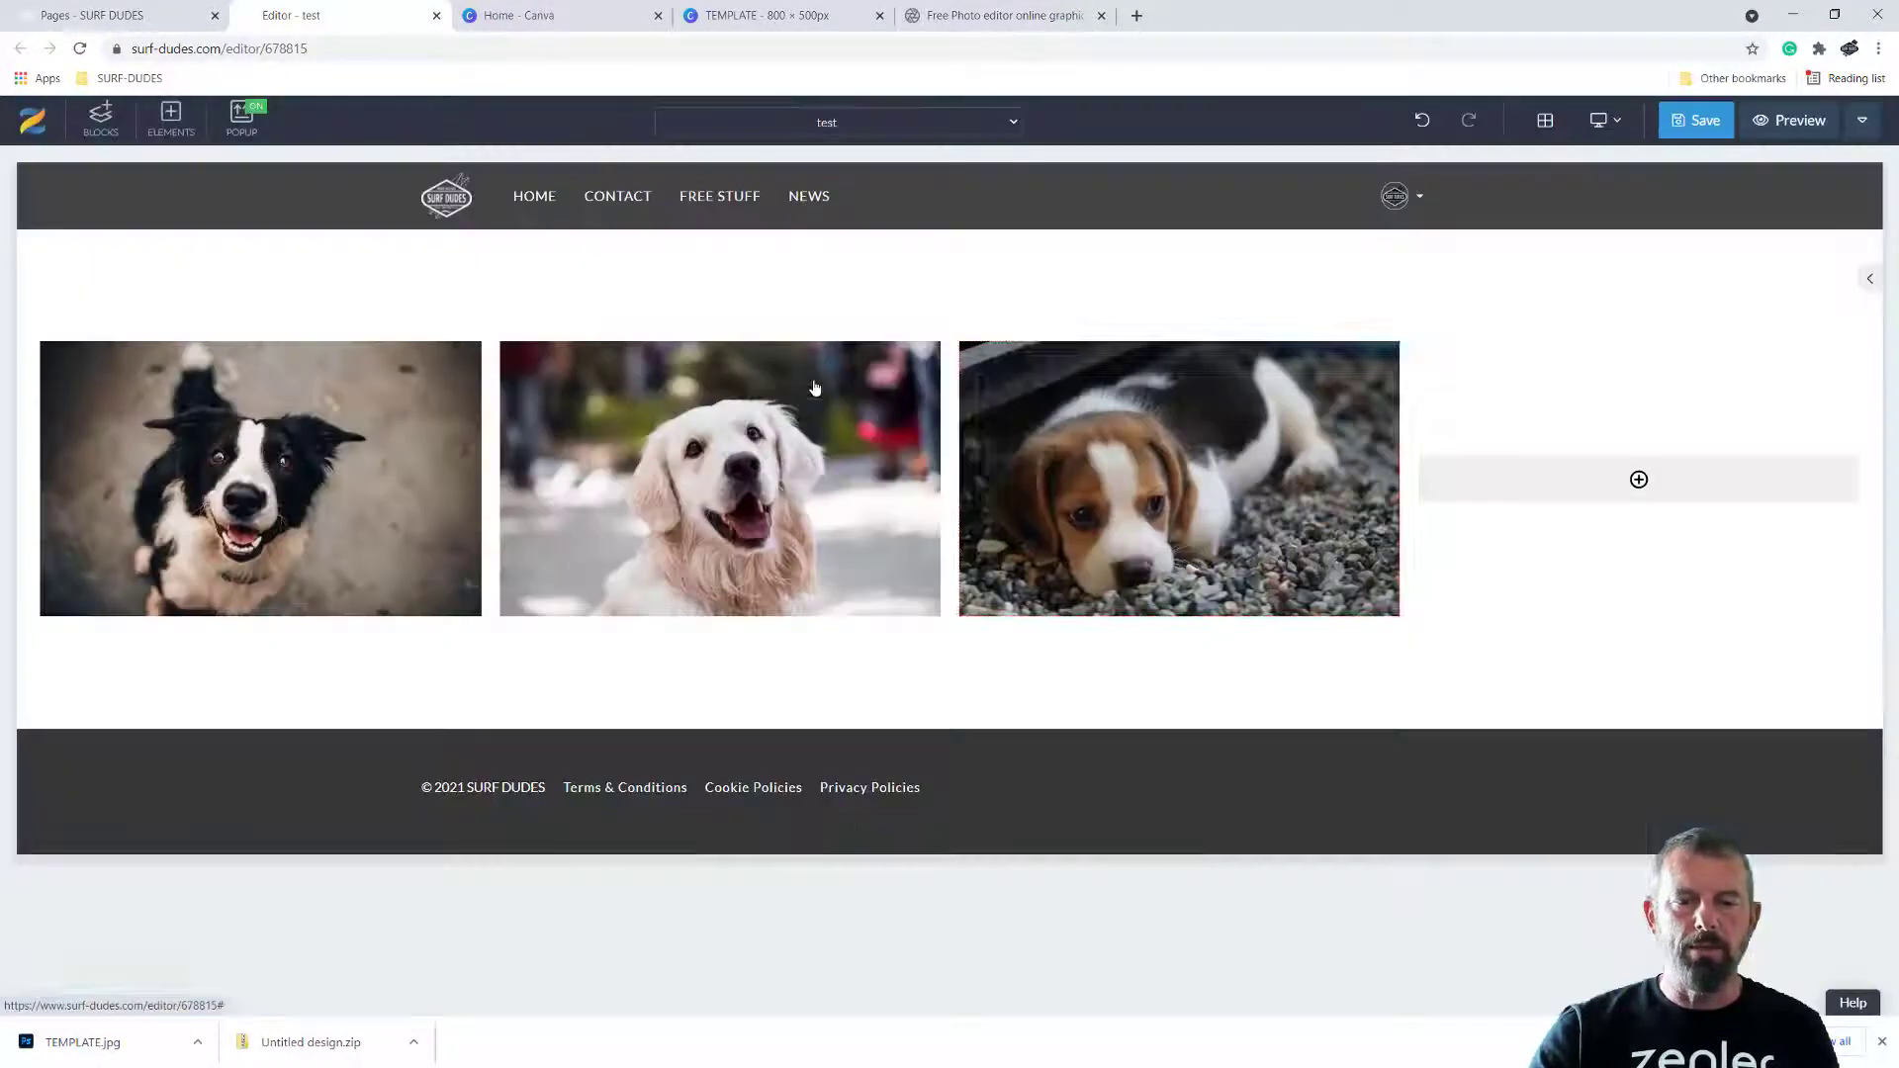
Upload TEMPLATE.jpg from the Downloads folder and place it as the image in the row's empty fourth column
left_click(1634, 481)
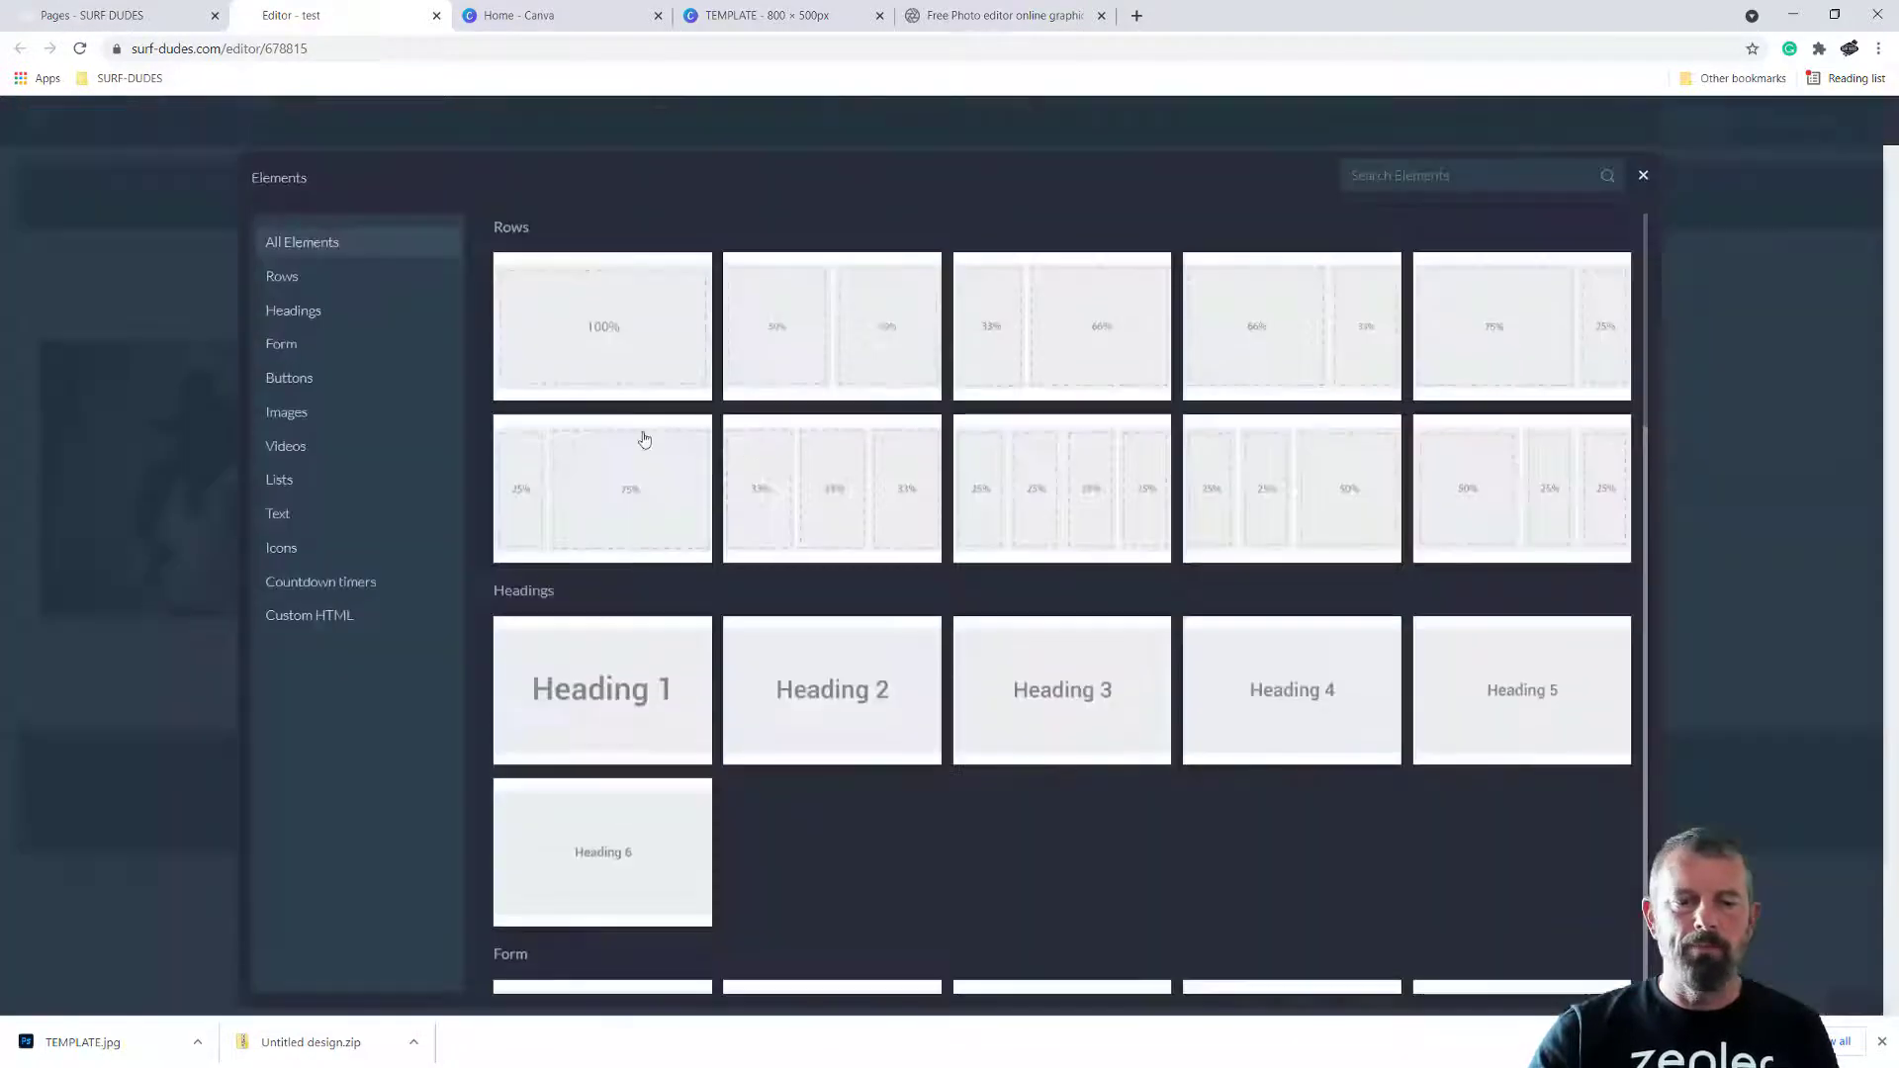
left_click(307, 414)
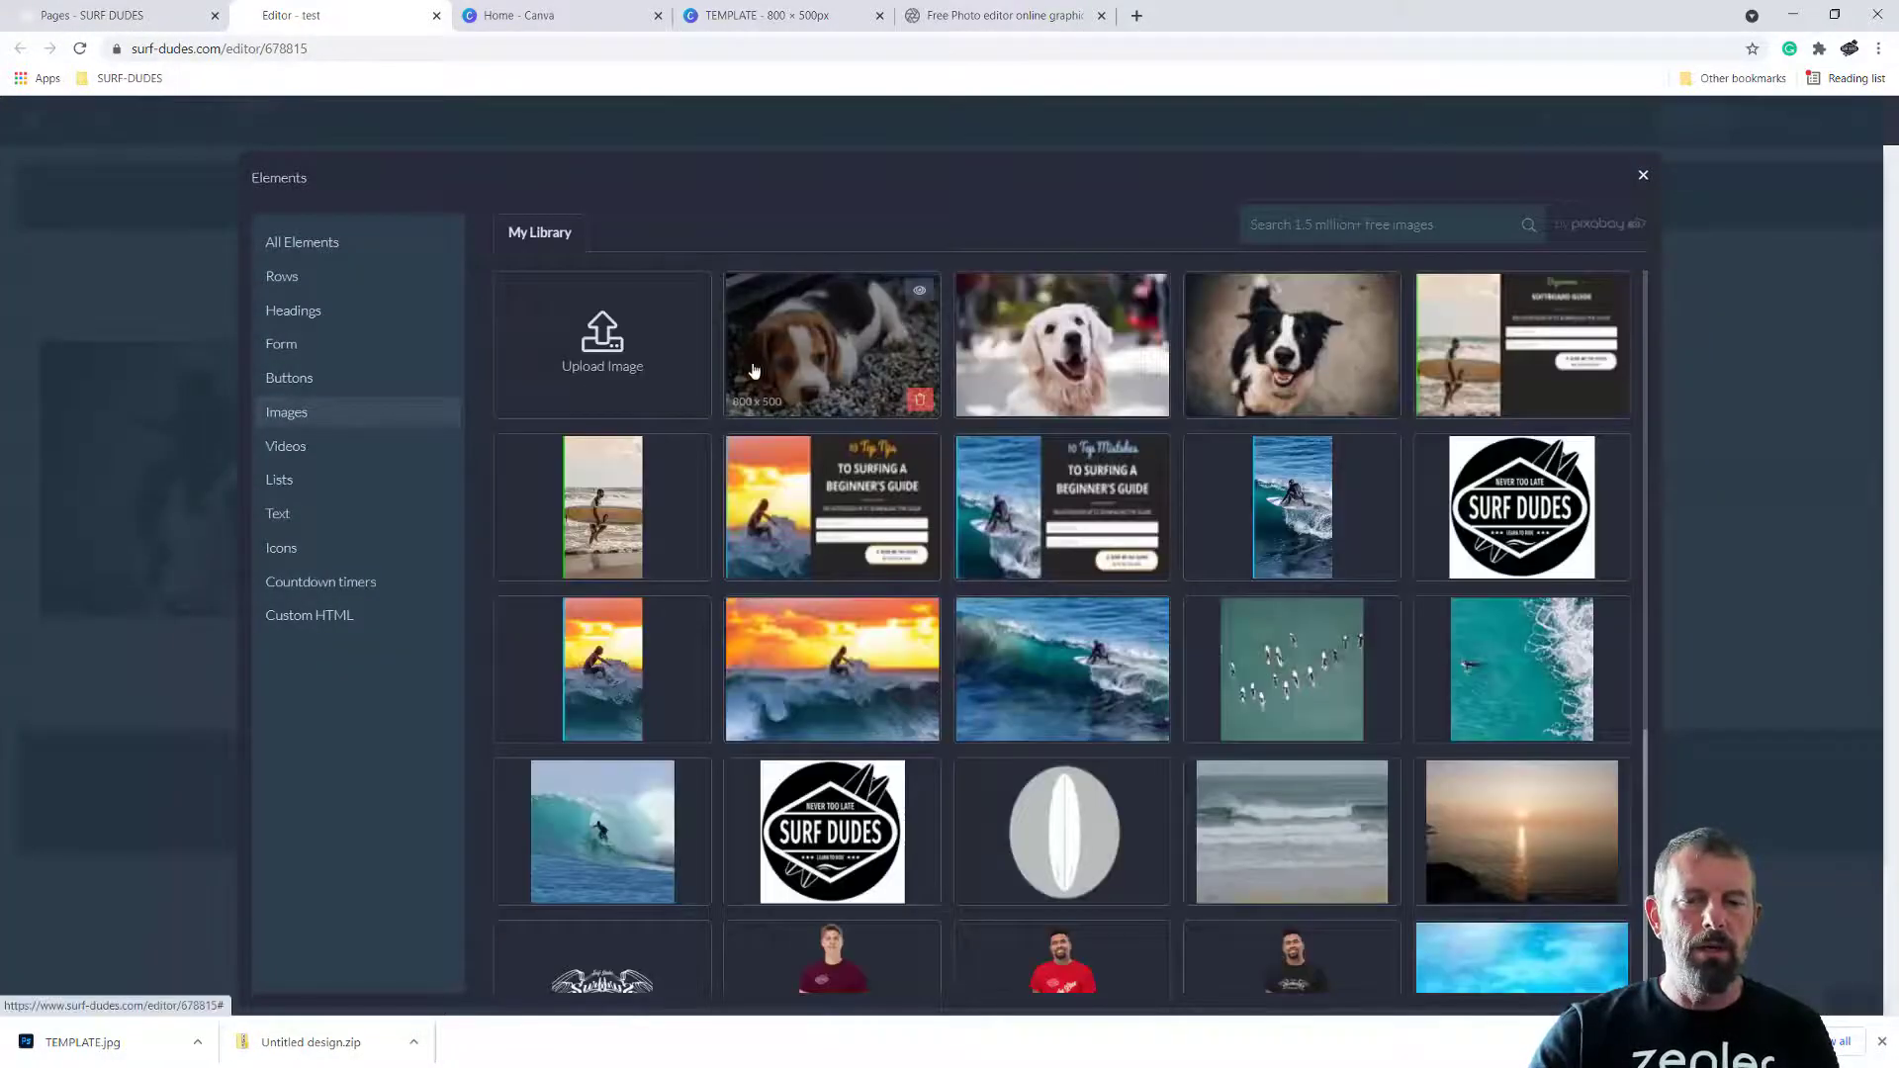
left_click(605, 363)
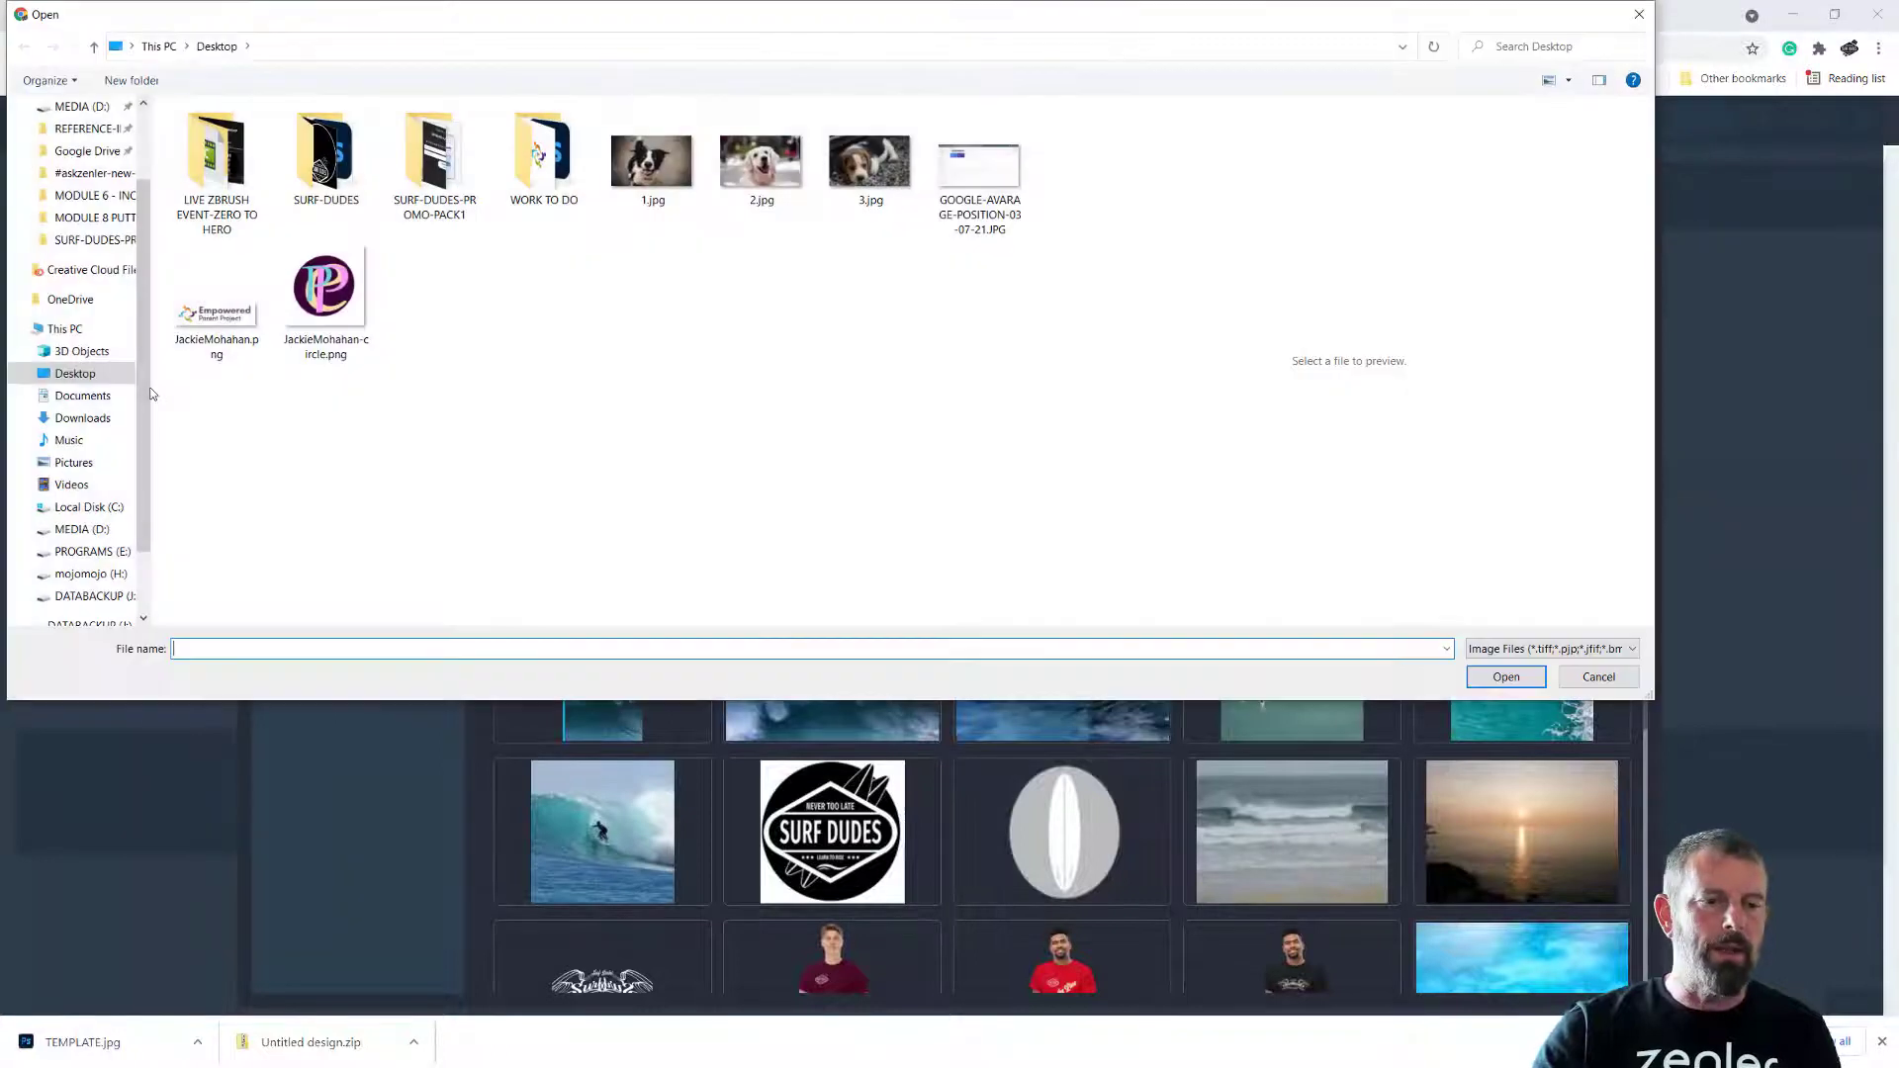
left_click(83, 417)
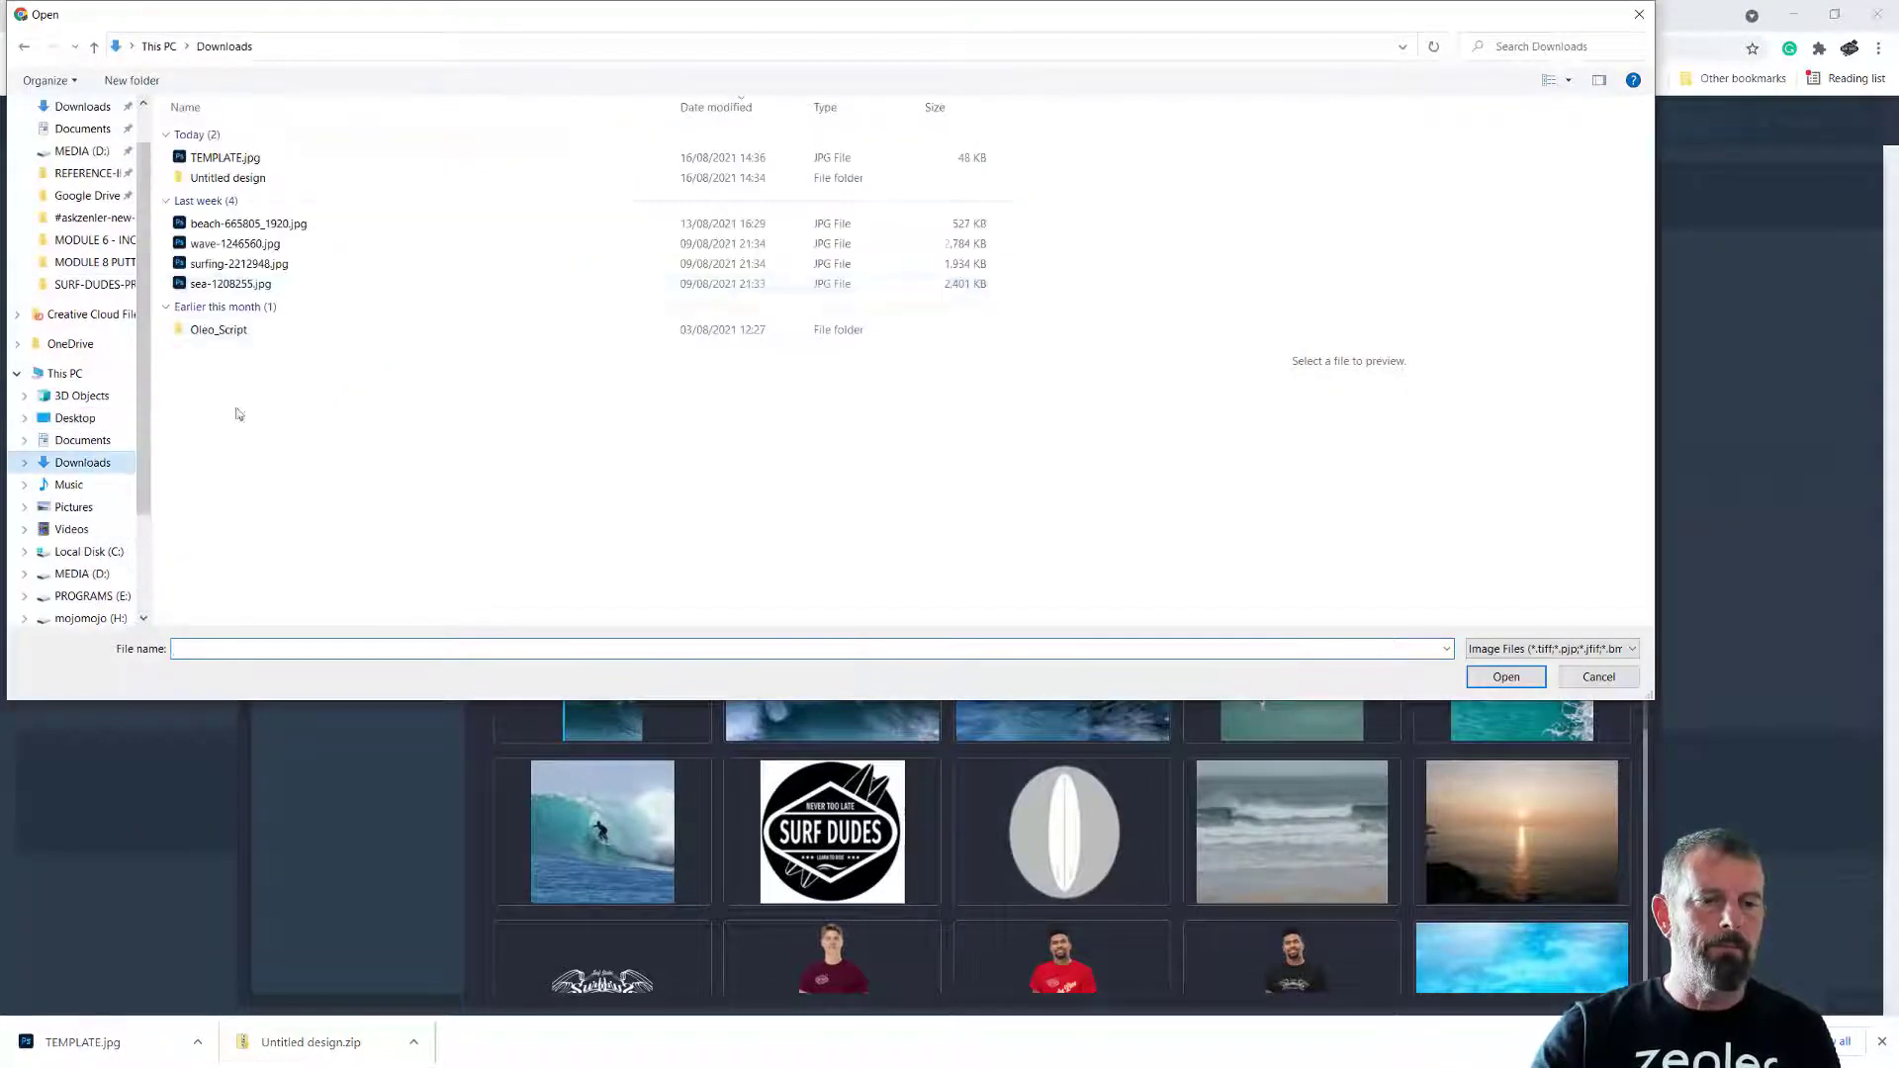
left_click(205, 160)
left_click(1499, 681)
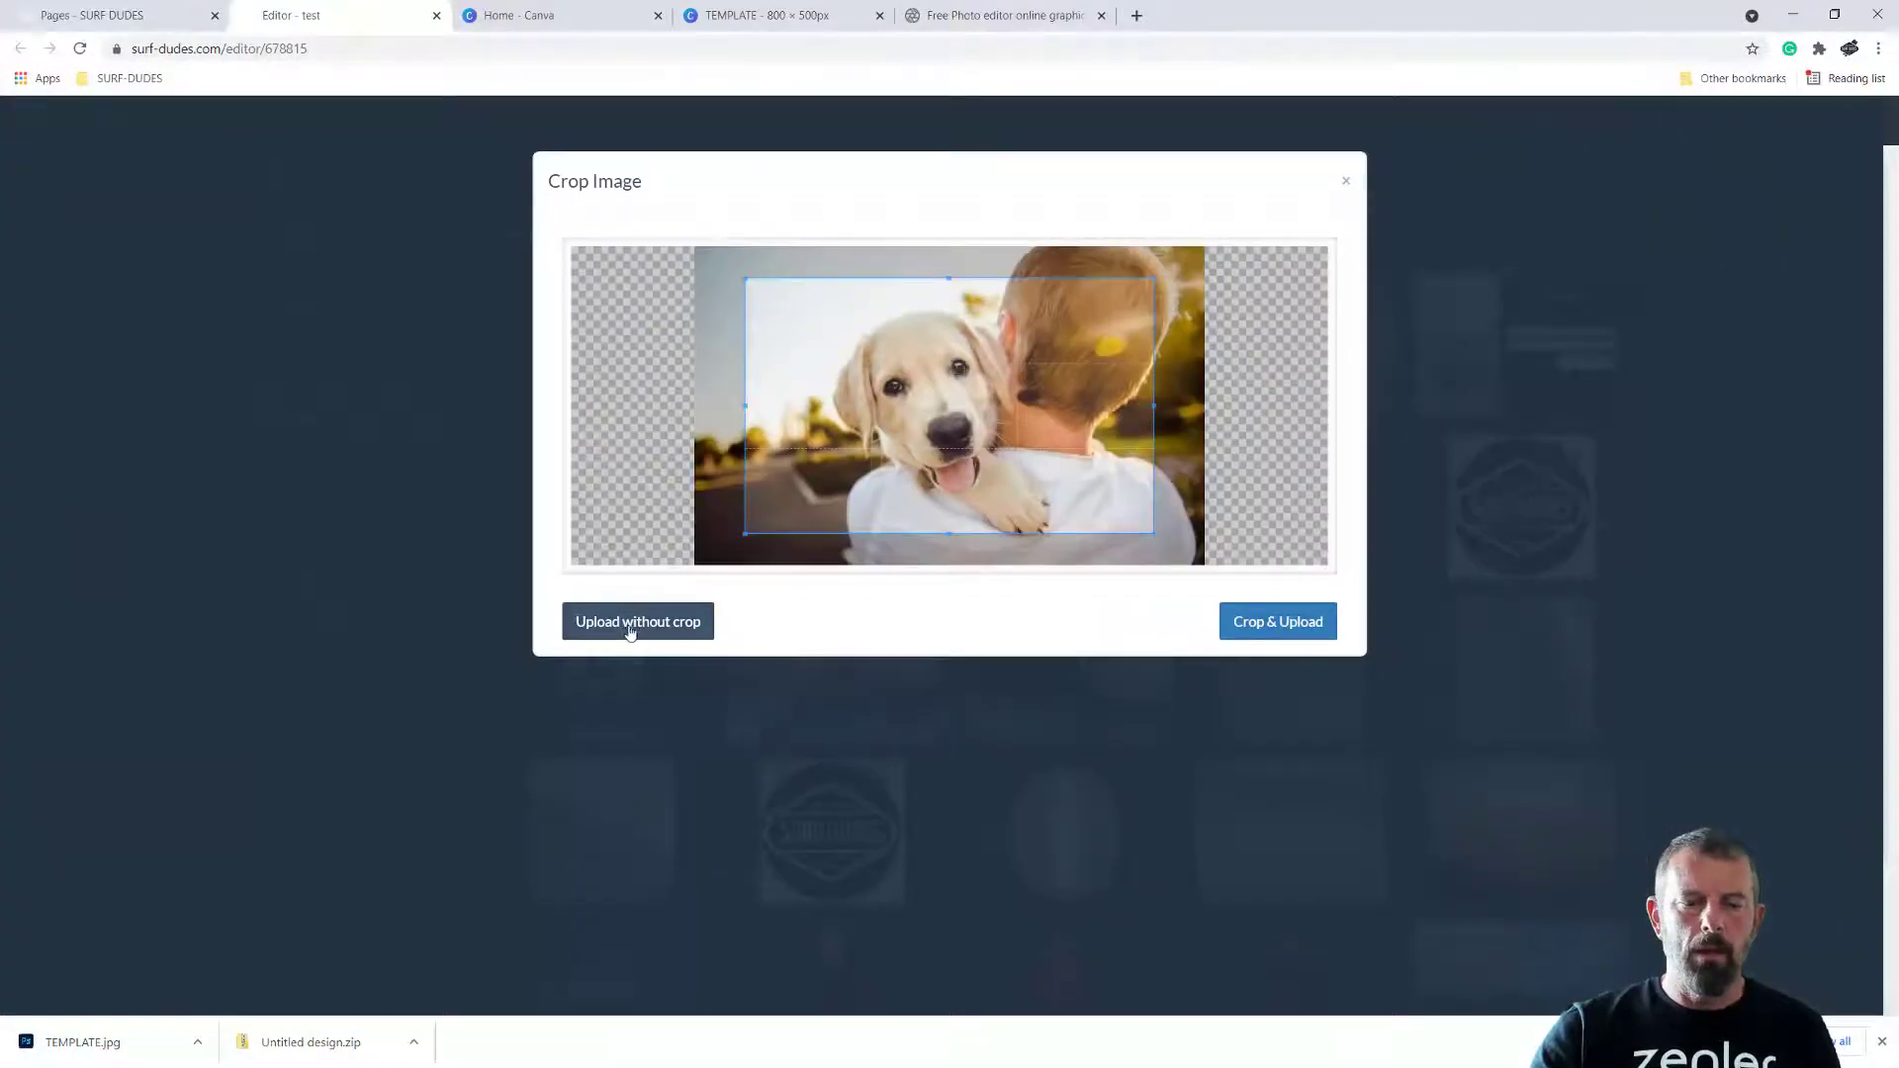
left_click(629, 623)
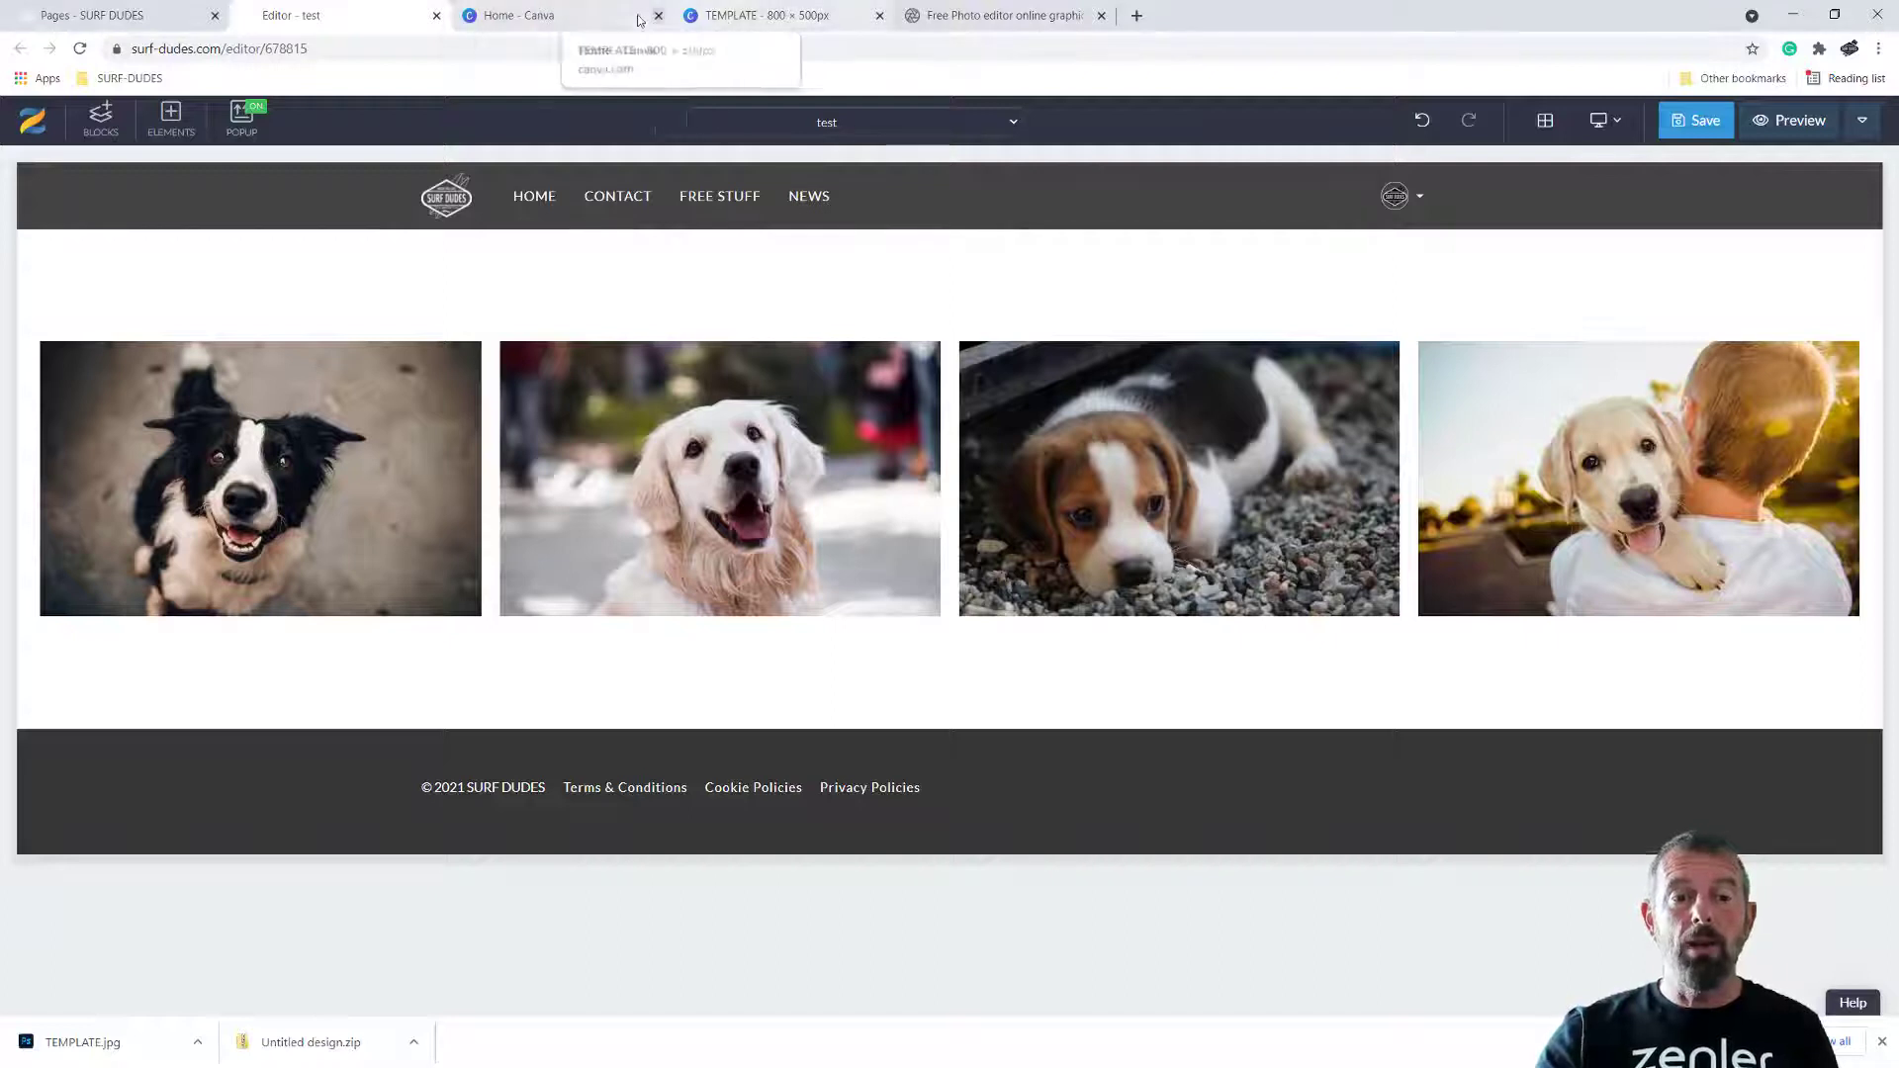
Switch to Canva and return to the TEMPLATE 800 × 500px design
left_click(584, 24)
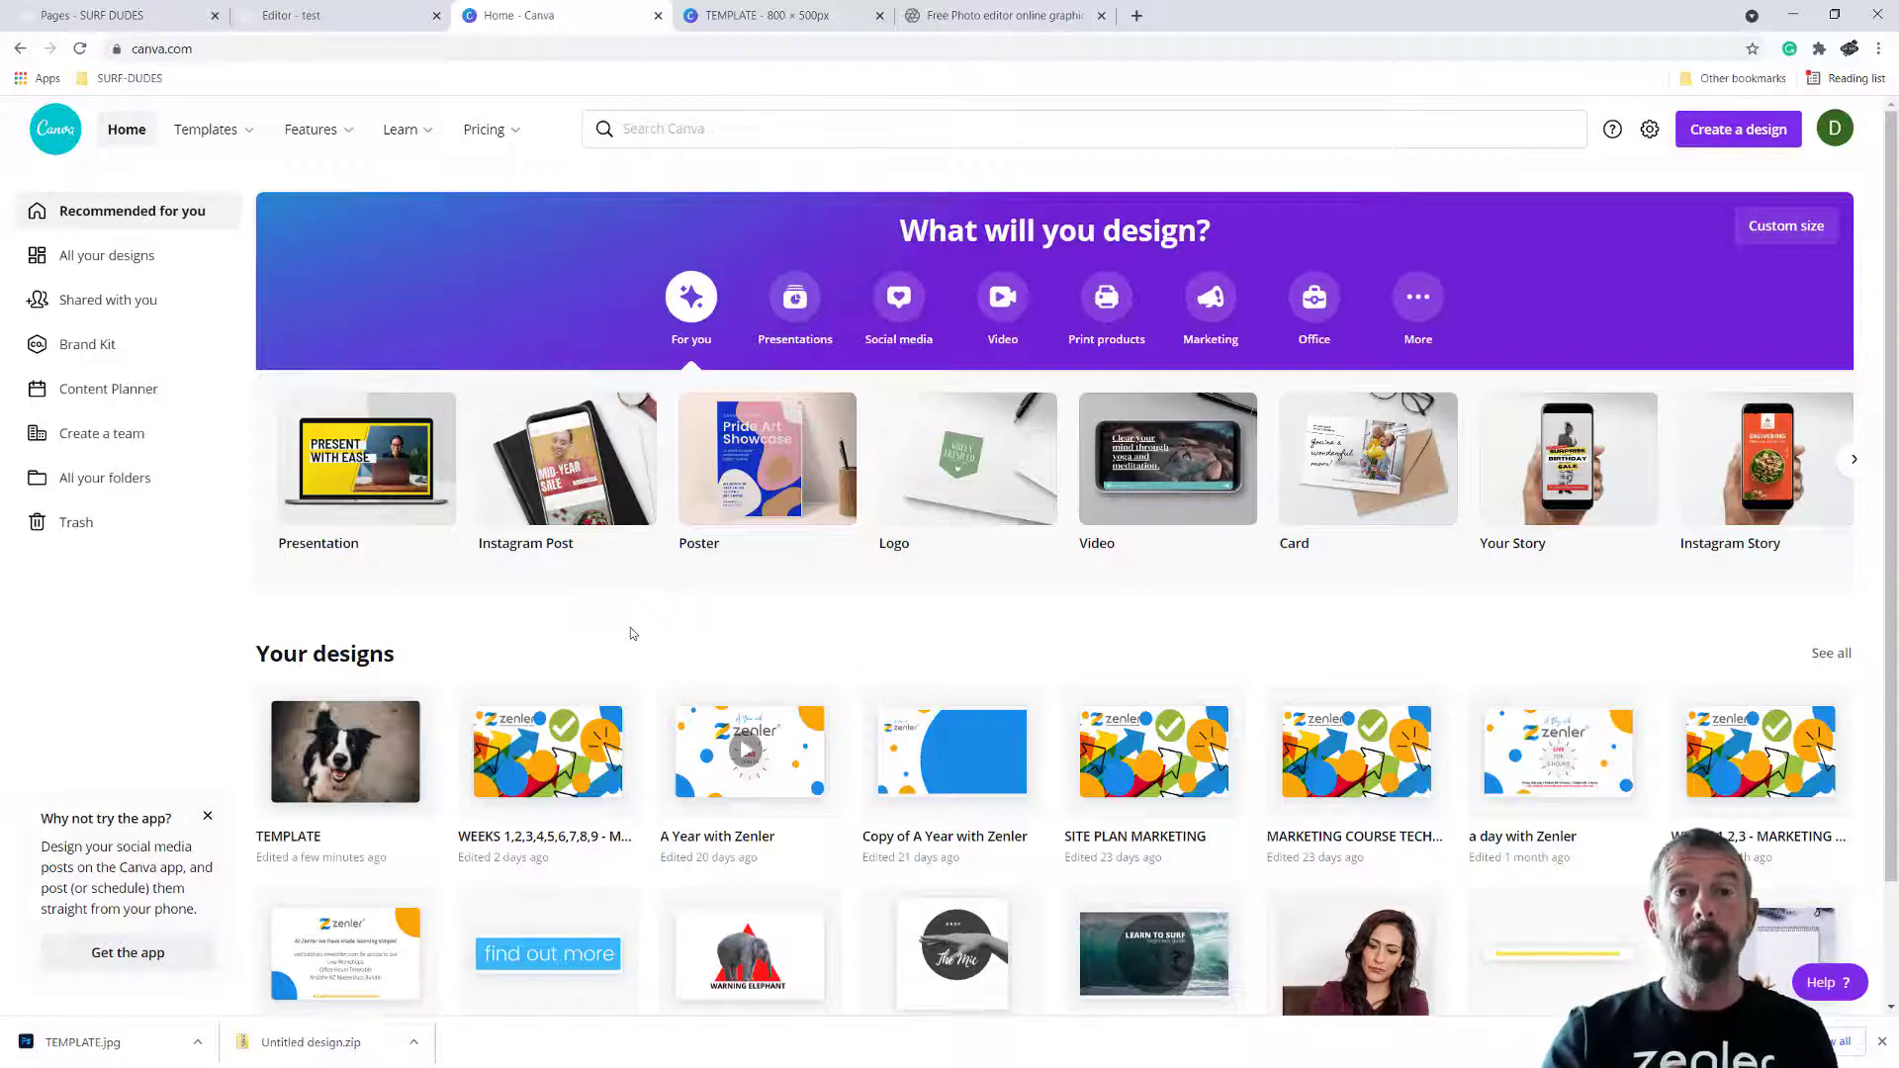
left_click(729, 17)
Add a circle shape over the upper-left part of the puppy photo
left_click(32, 245)
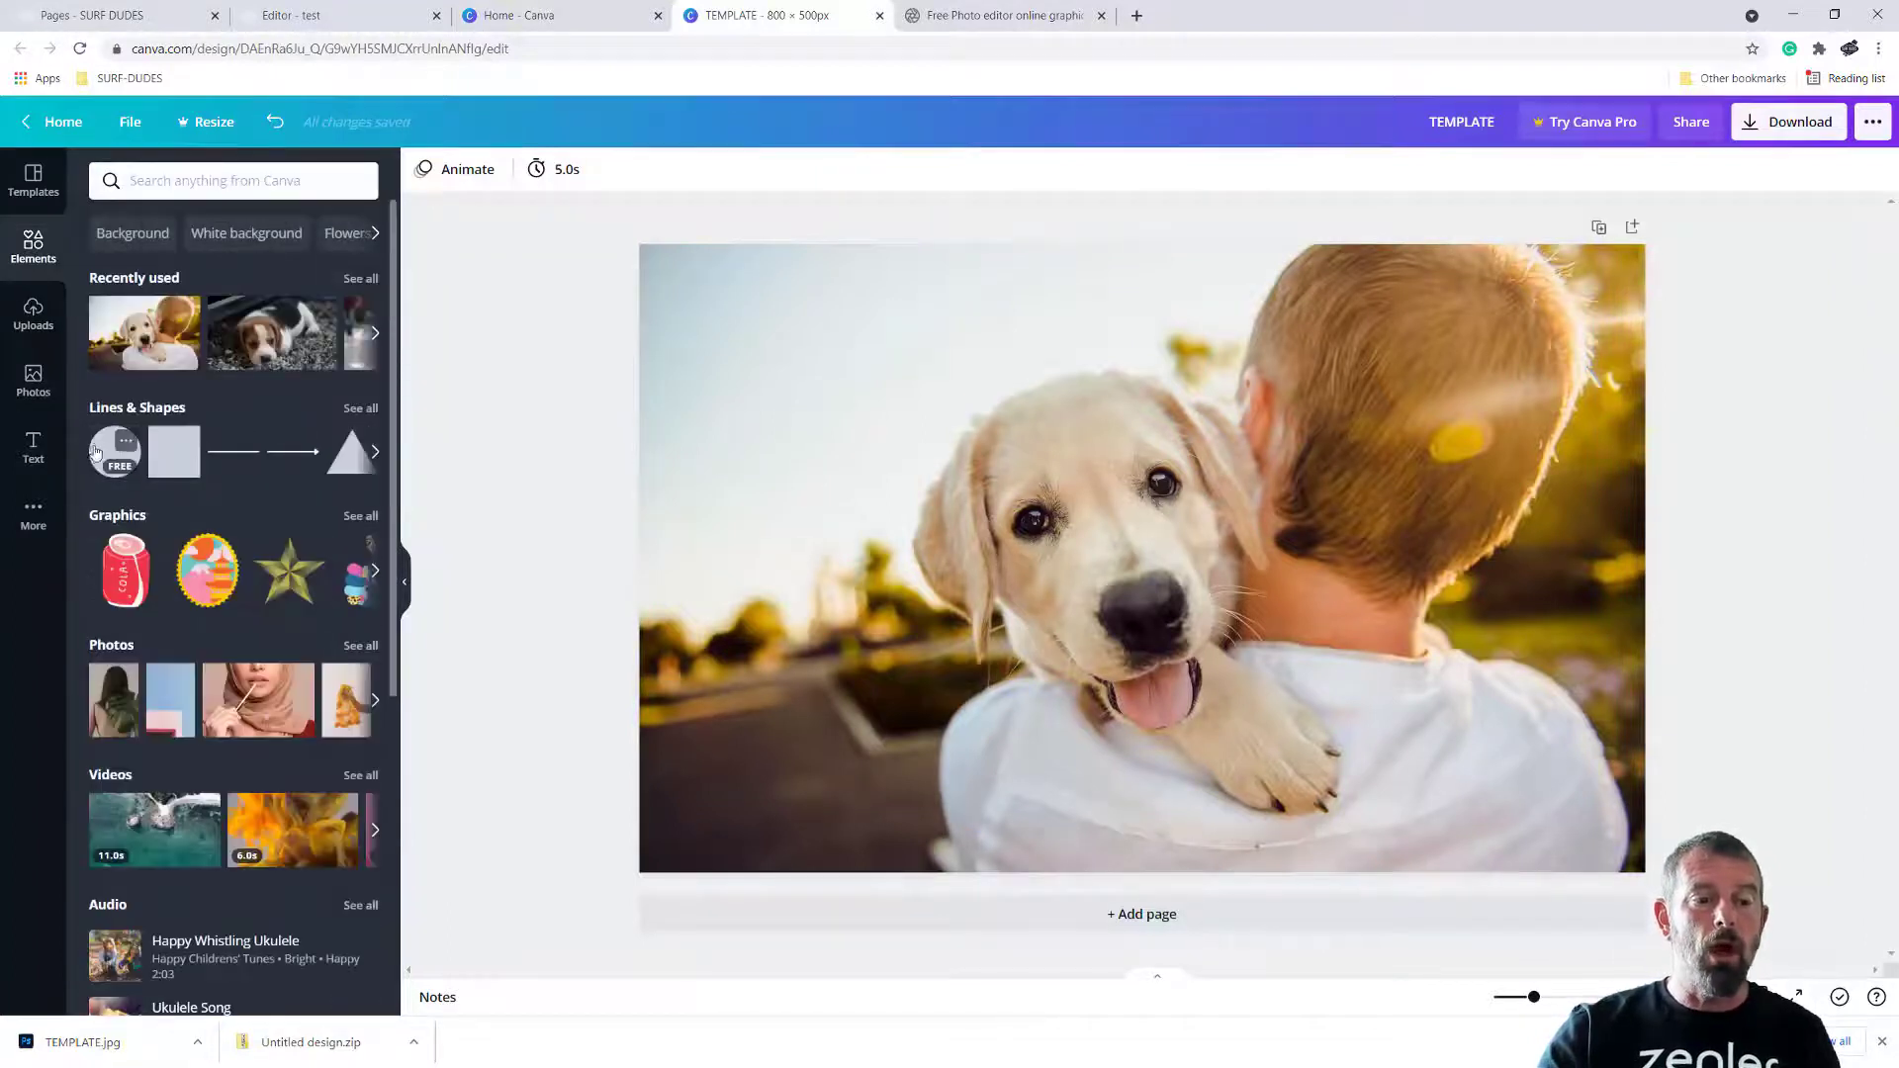
left_click_drag(799, 486, 801, 584)
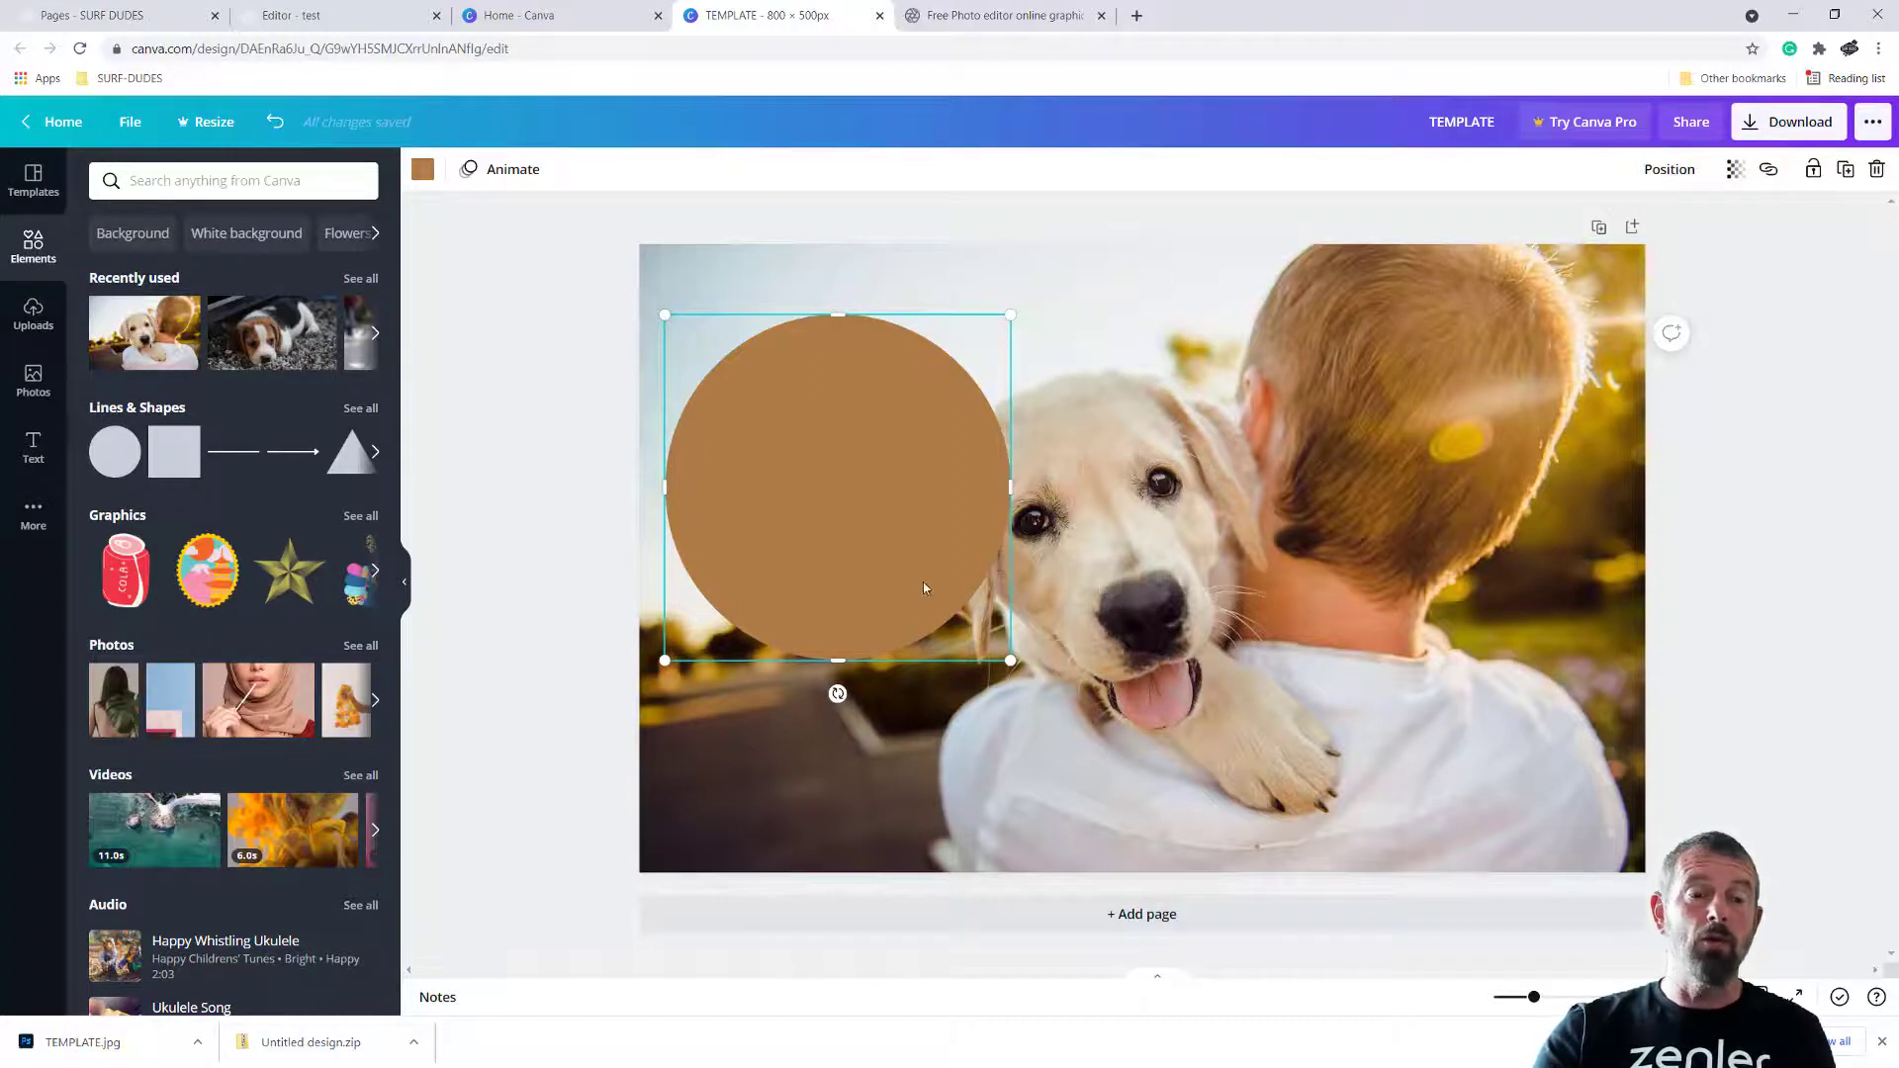
left_click(527, 456)
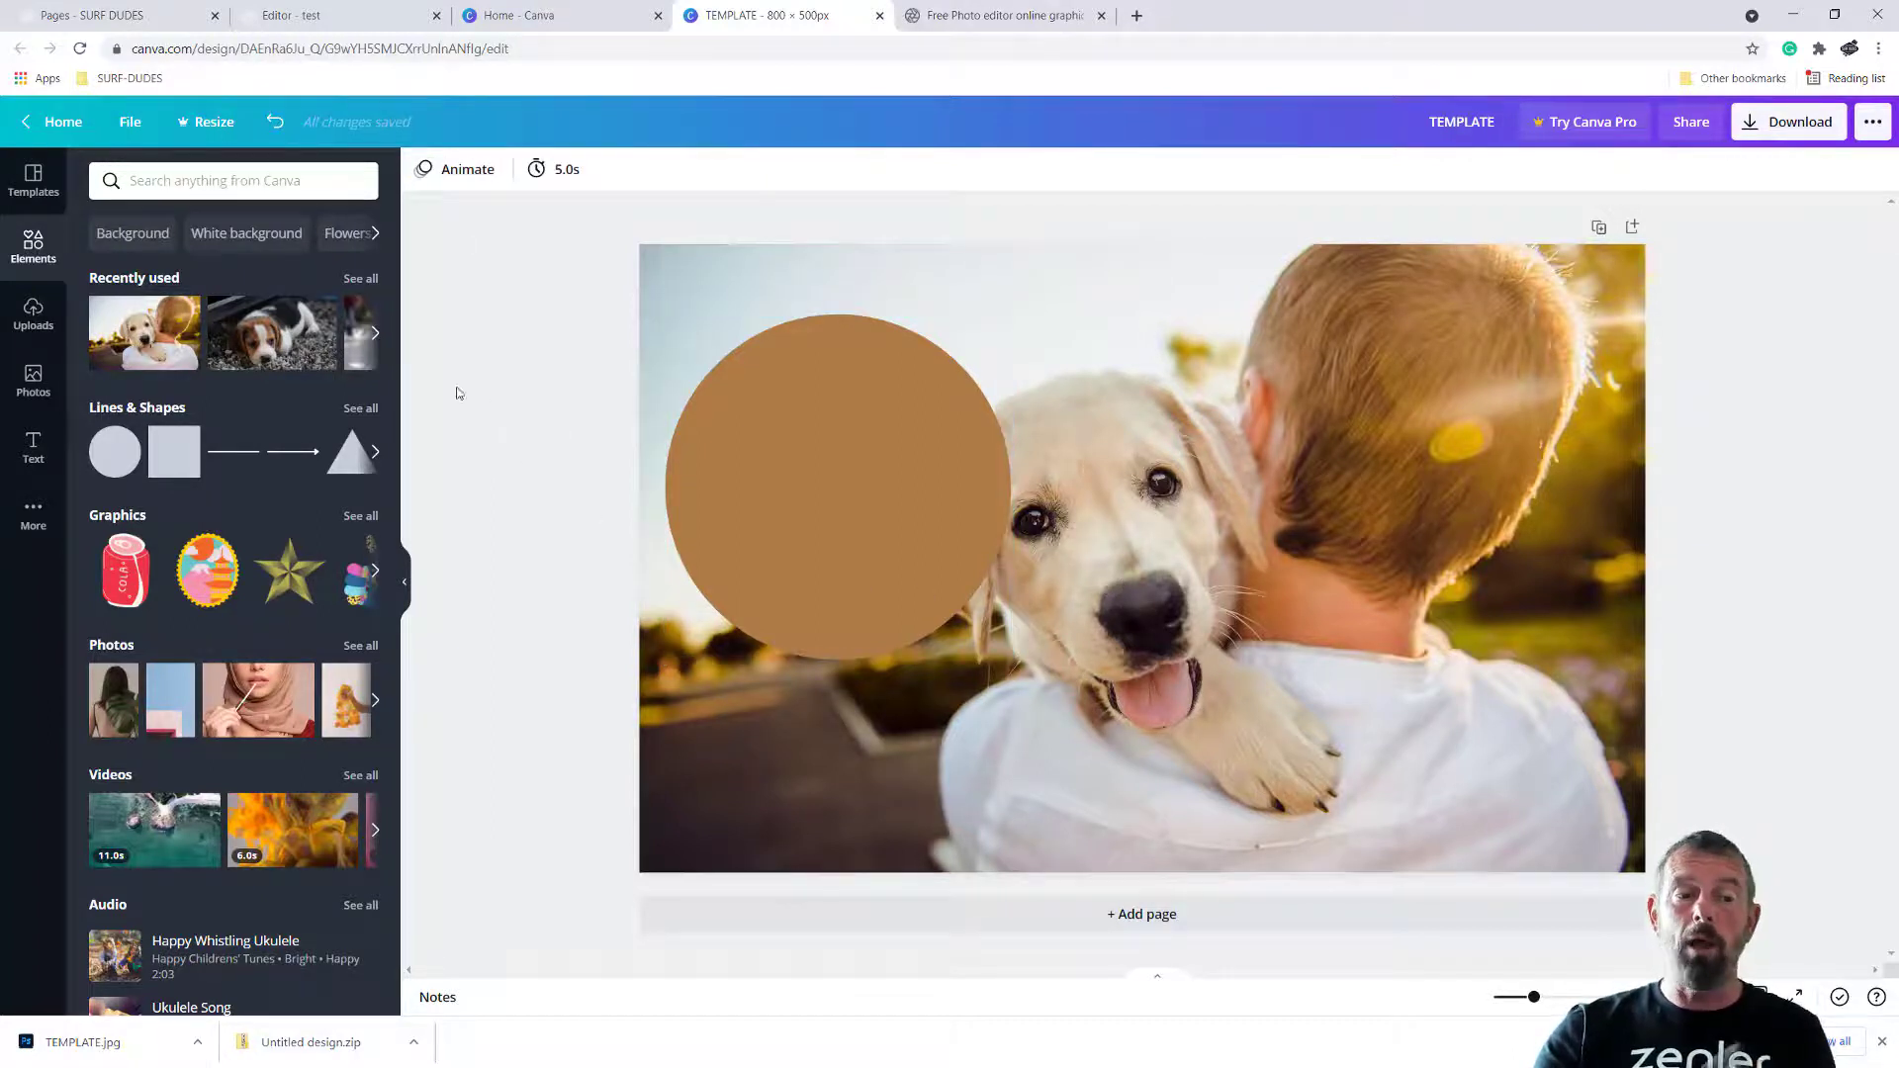
Upload beach-665805_1920.jpg from the device's Downloads folder to the design's uploaded images
left_click(34, 313)
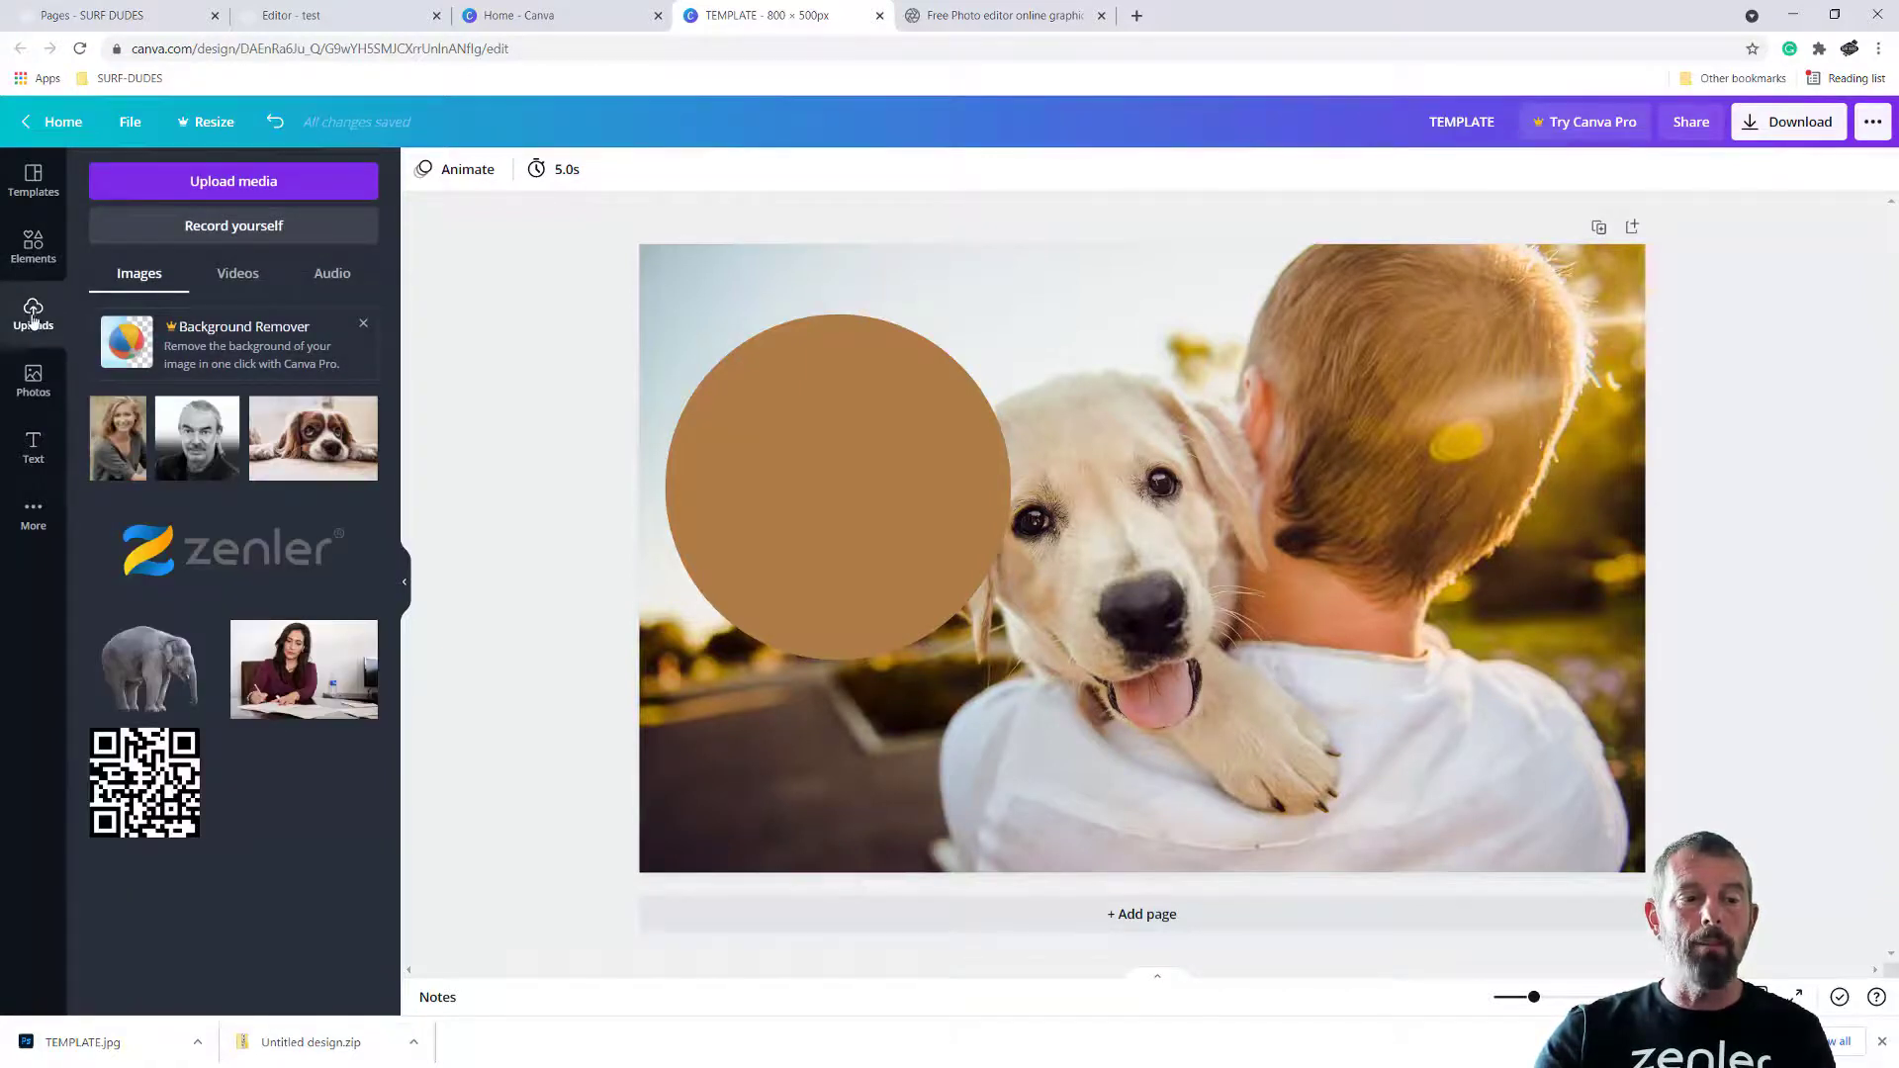
left_click(233, 181)
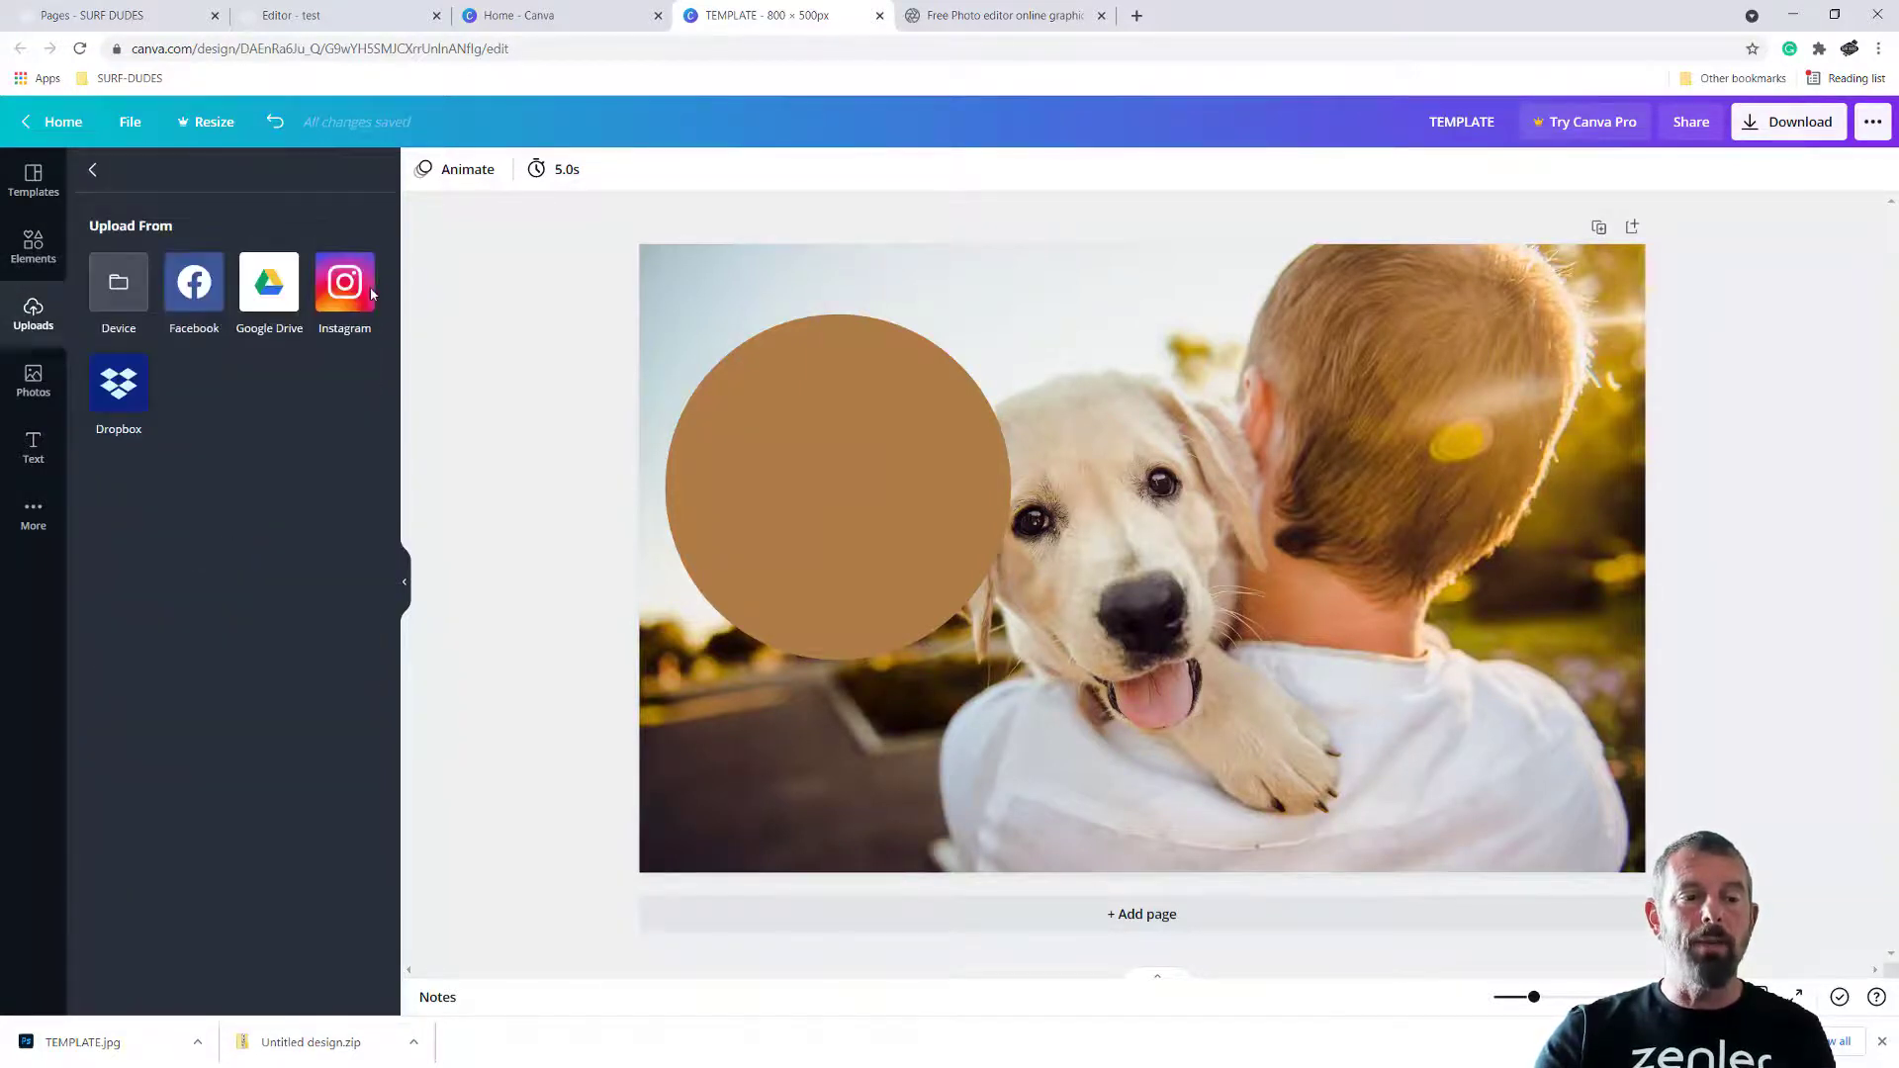
left_click(118, 289)
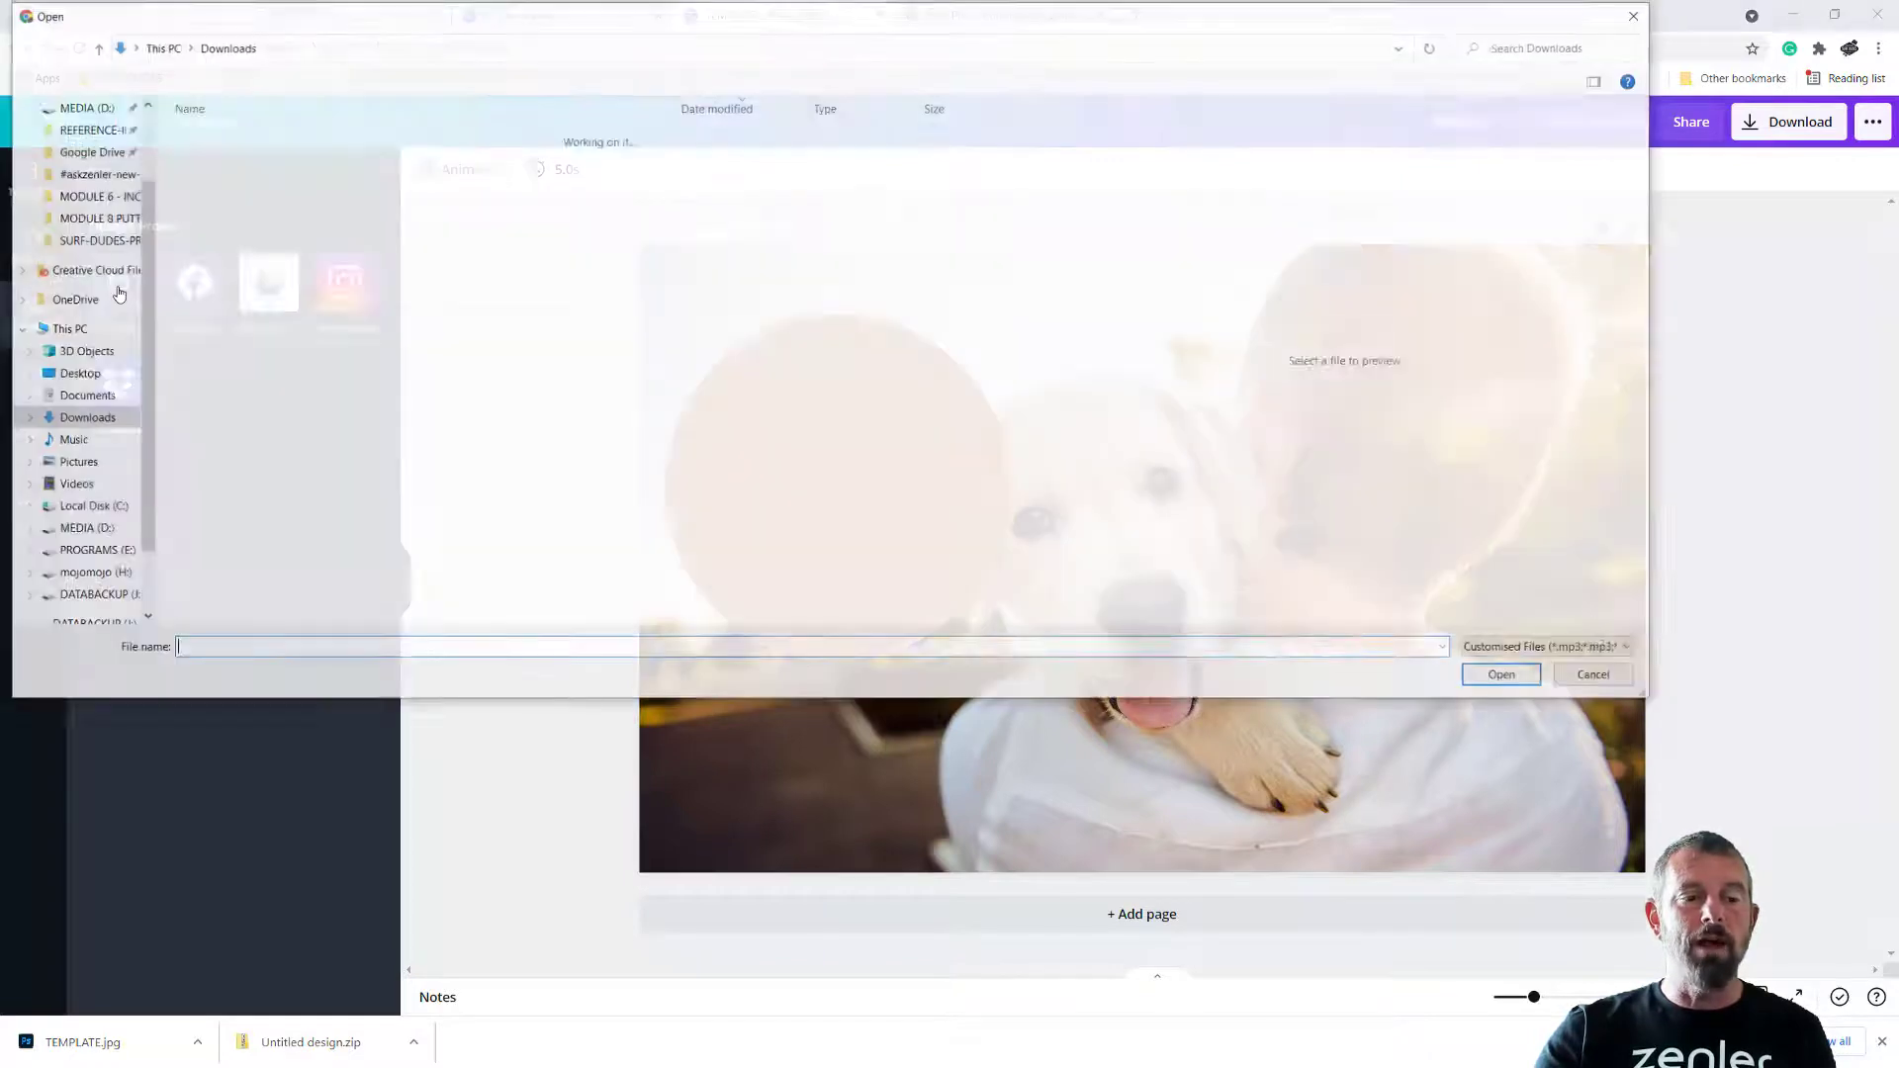
left_click(224, 224)
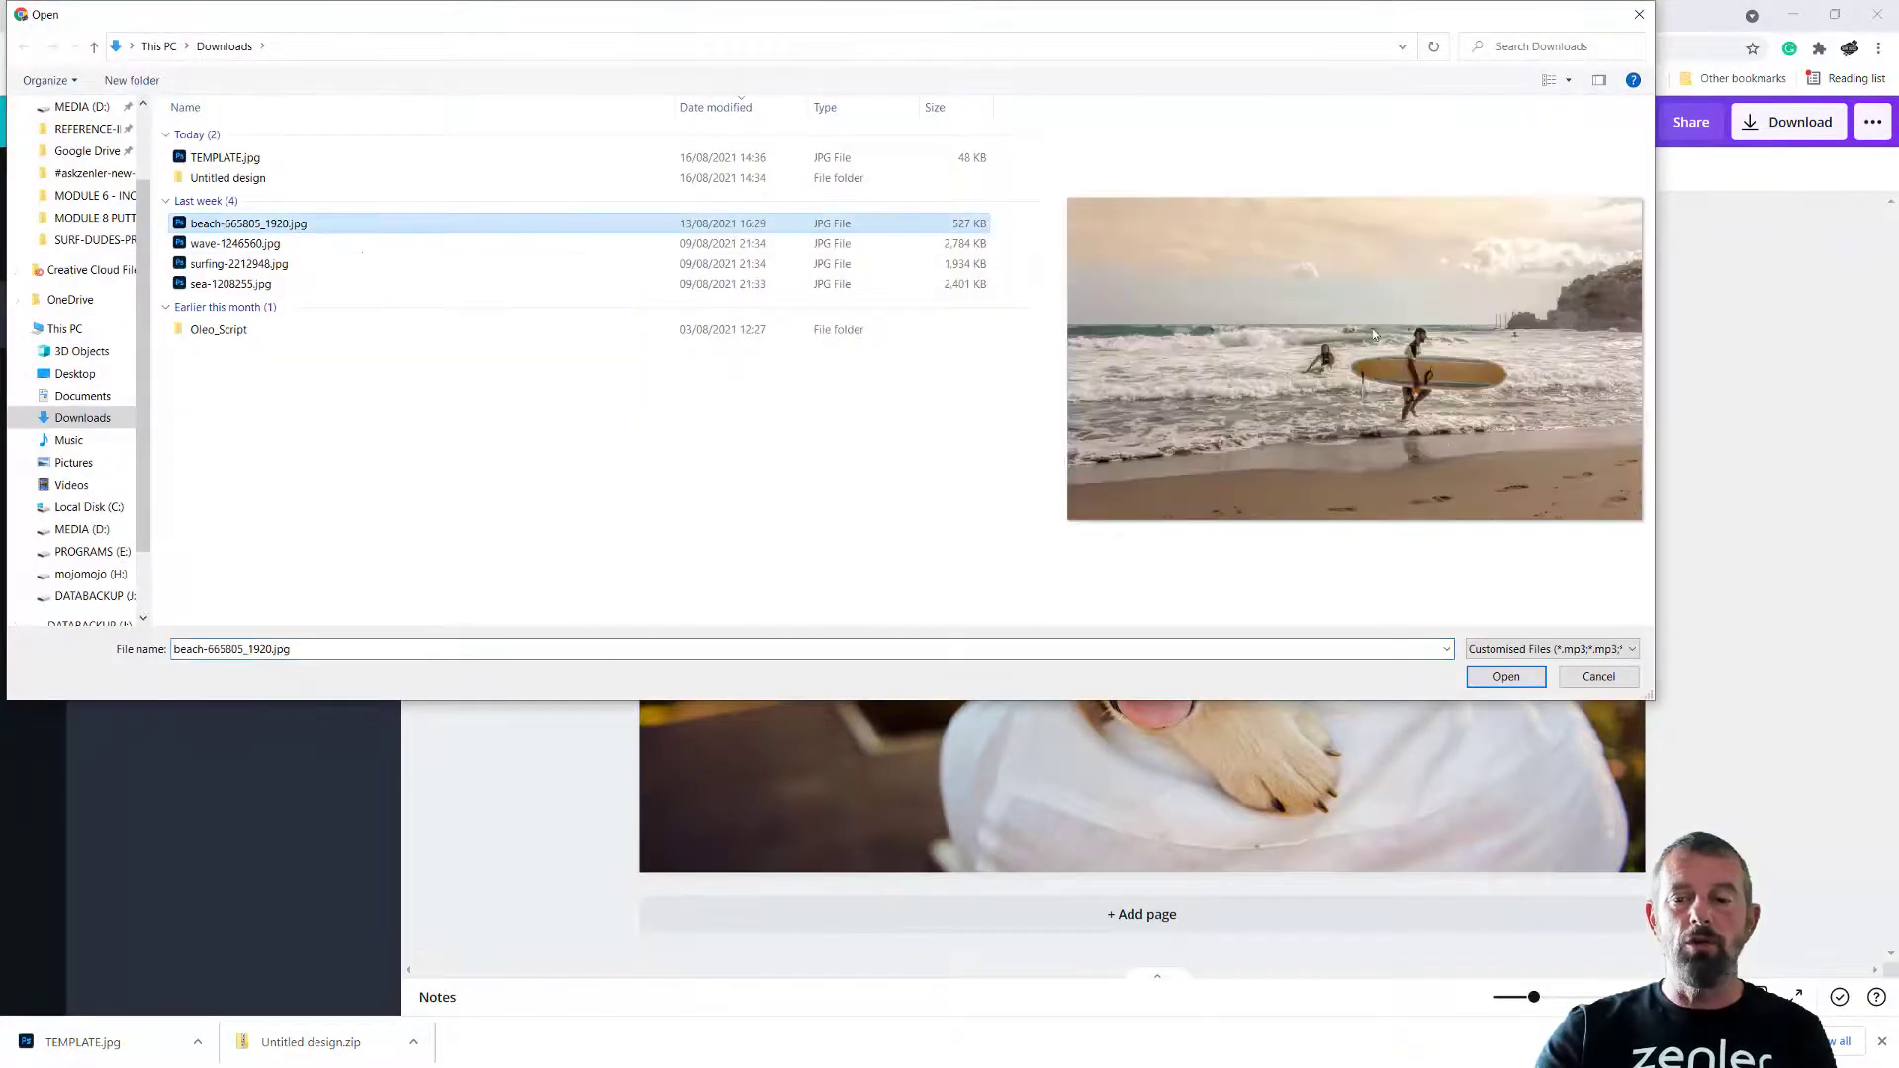
left_click(1507, 676)
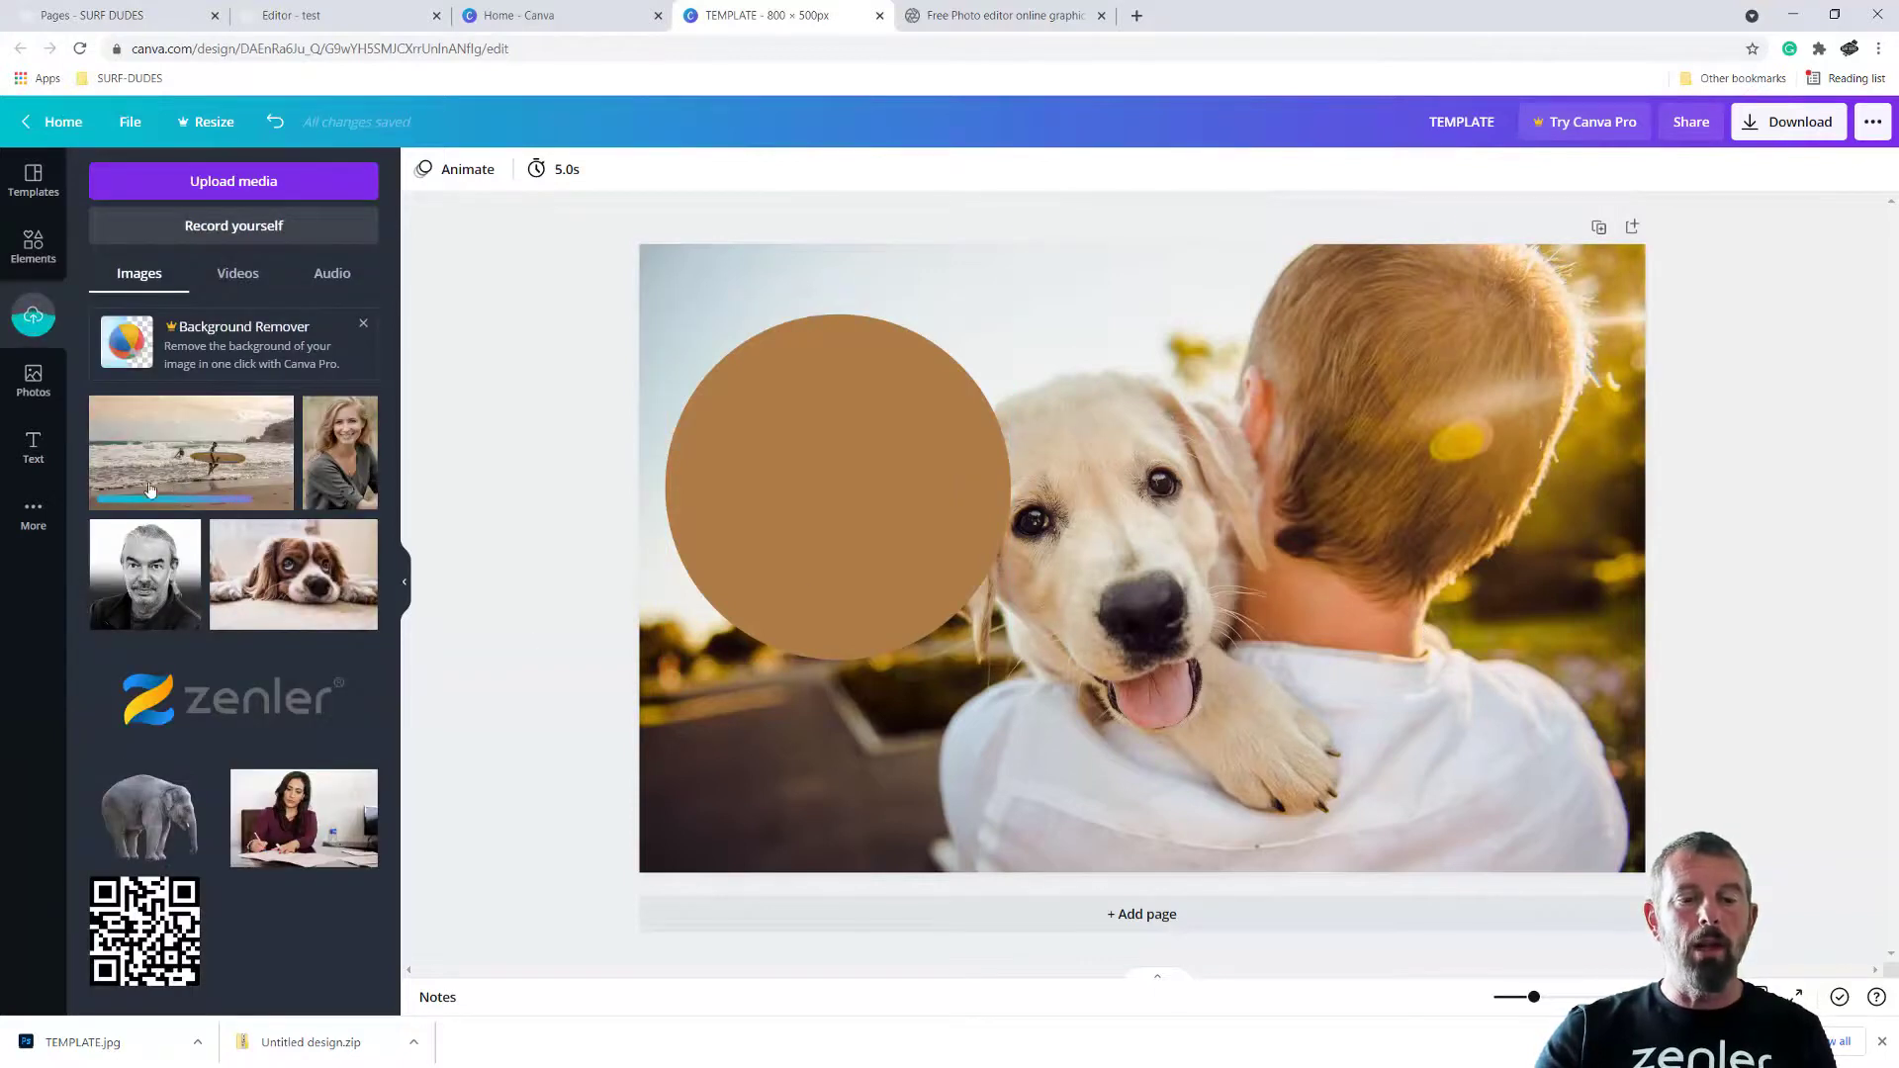
Delete the circle and the photo of the puppy over the boy's shoulder from the page
left_click(880, 500)
key("Delete")
left_click(934, 462)
key("Delete")
Place the uploaded beach surfer photo on the page, then enlarge and position it so it covers the whole page
left_click_drag(143, 453, 673, 346)
left_click_drag(1352, 643, 1745, 874)
left_click_drag(1402, 752, 1384, 751)
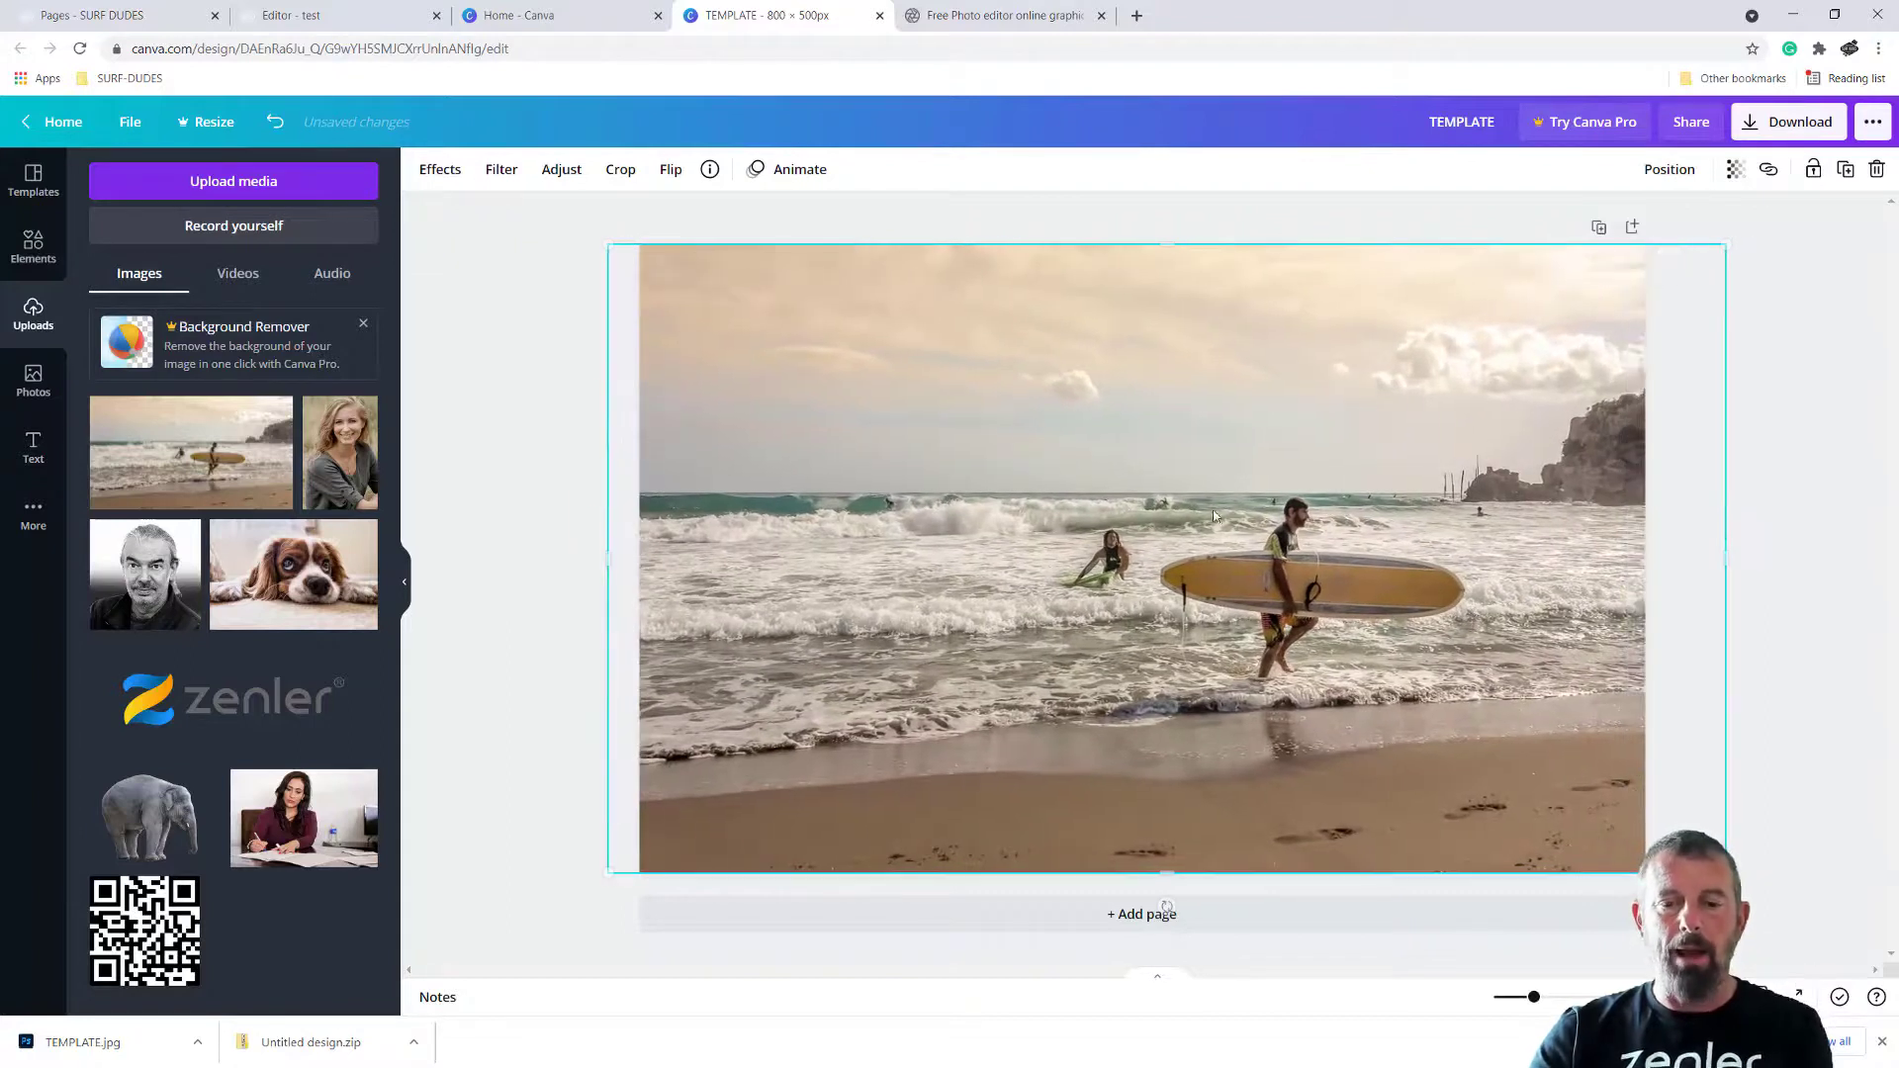